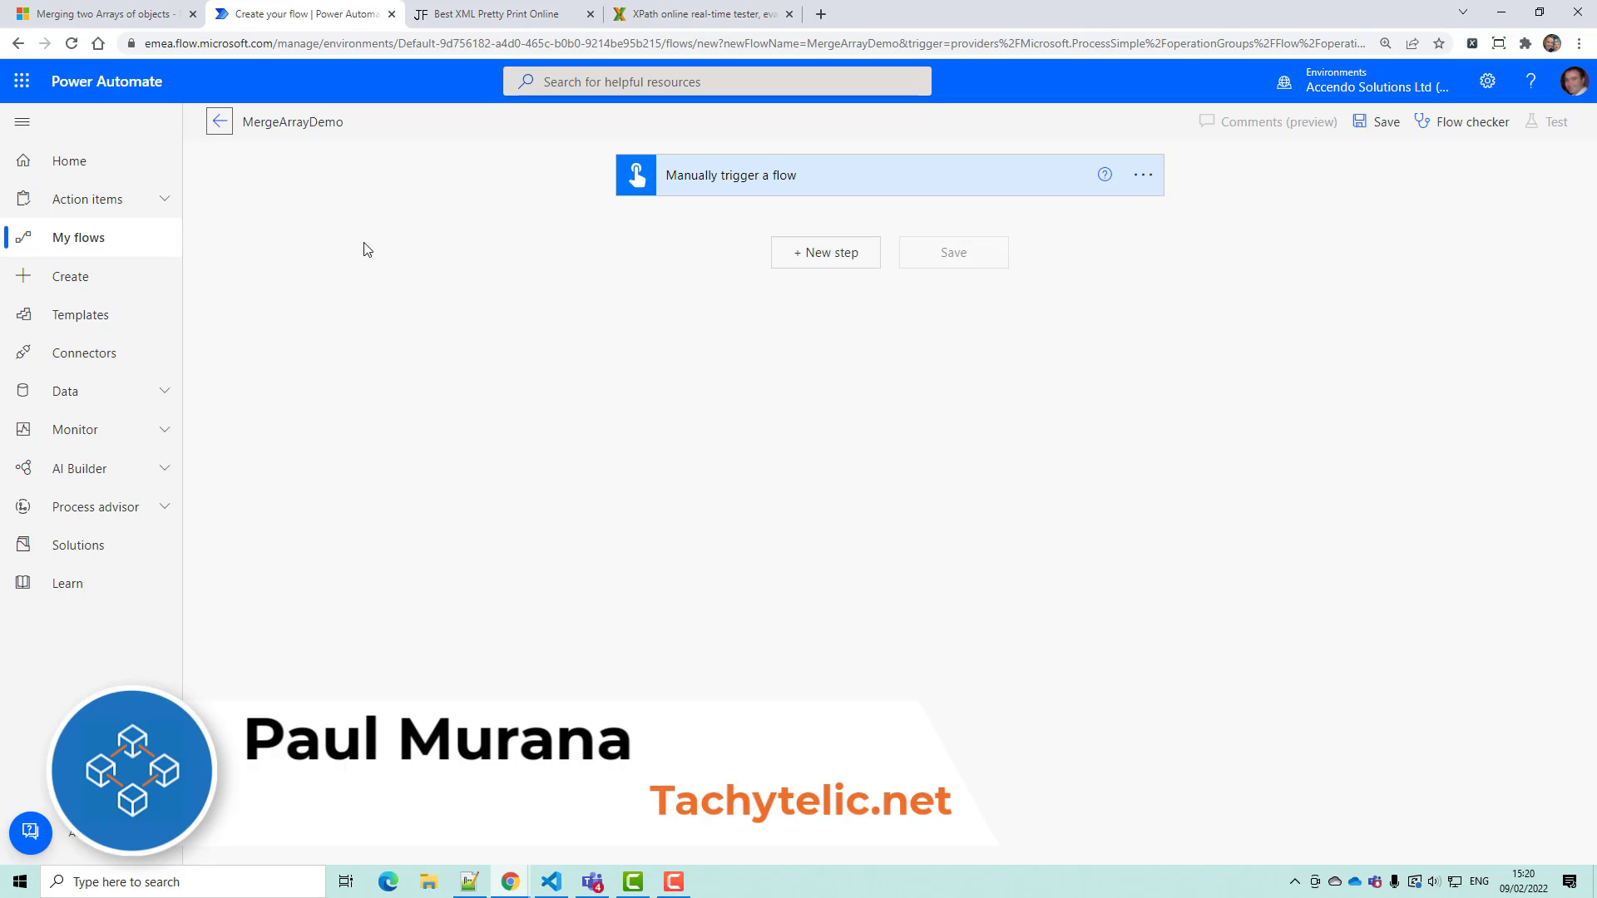
- Open the forum post on merging two arrays and scroll down to its sample data
click(131, 23)
scroll(412, 345, down, 2)
scroll(412, 345, down, 1)
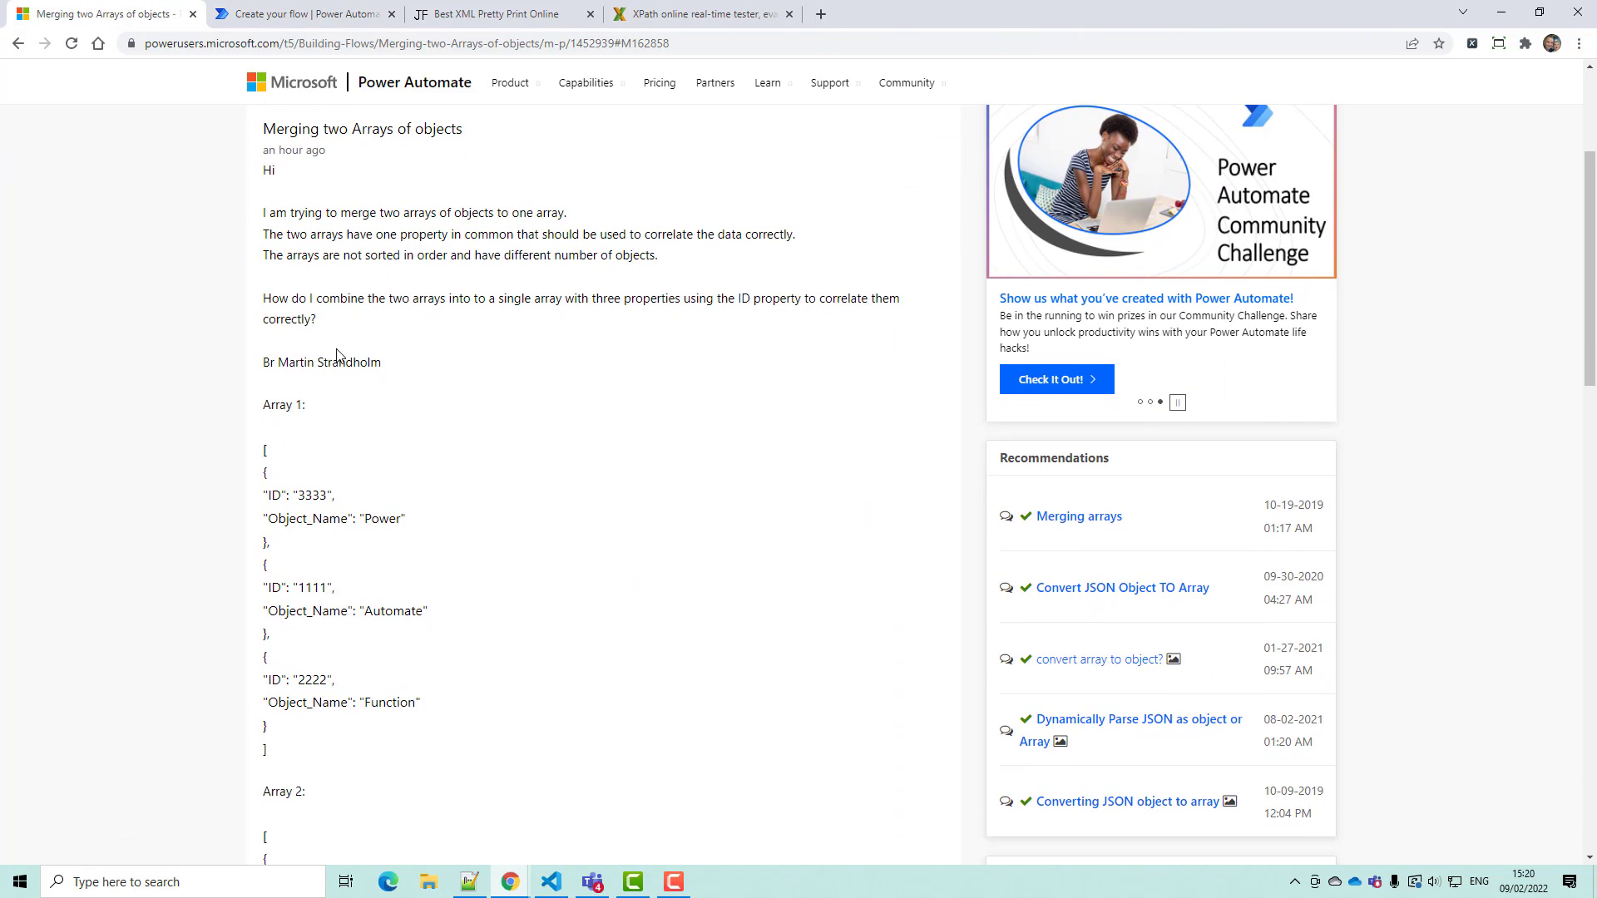
scroll(321, 354, down, 1)
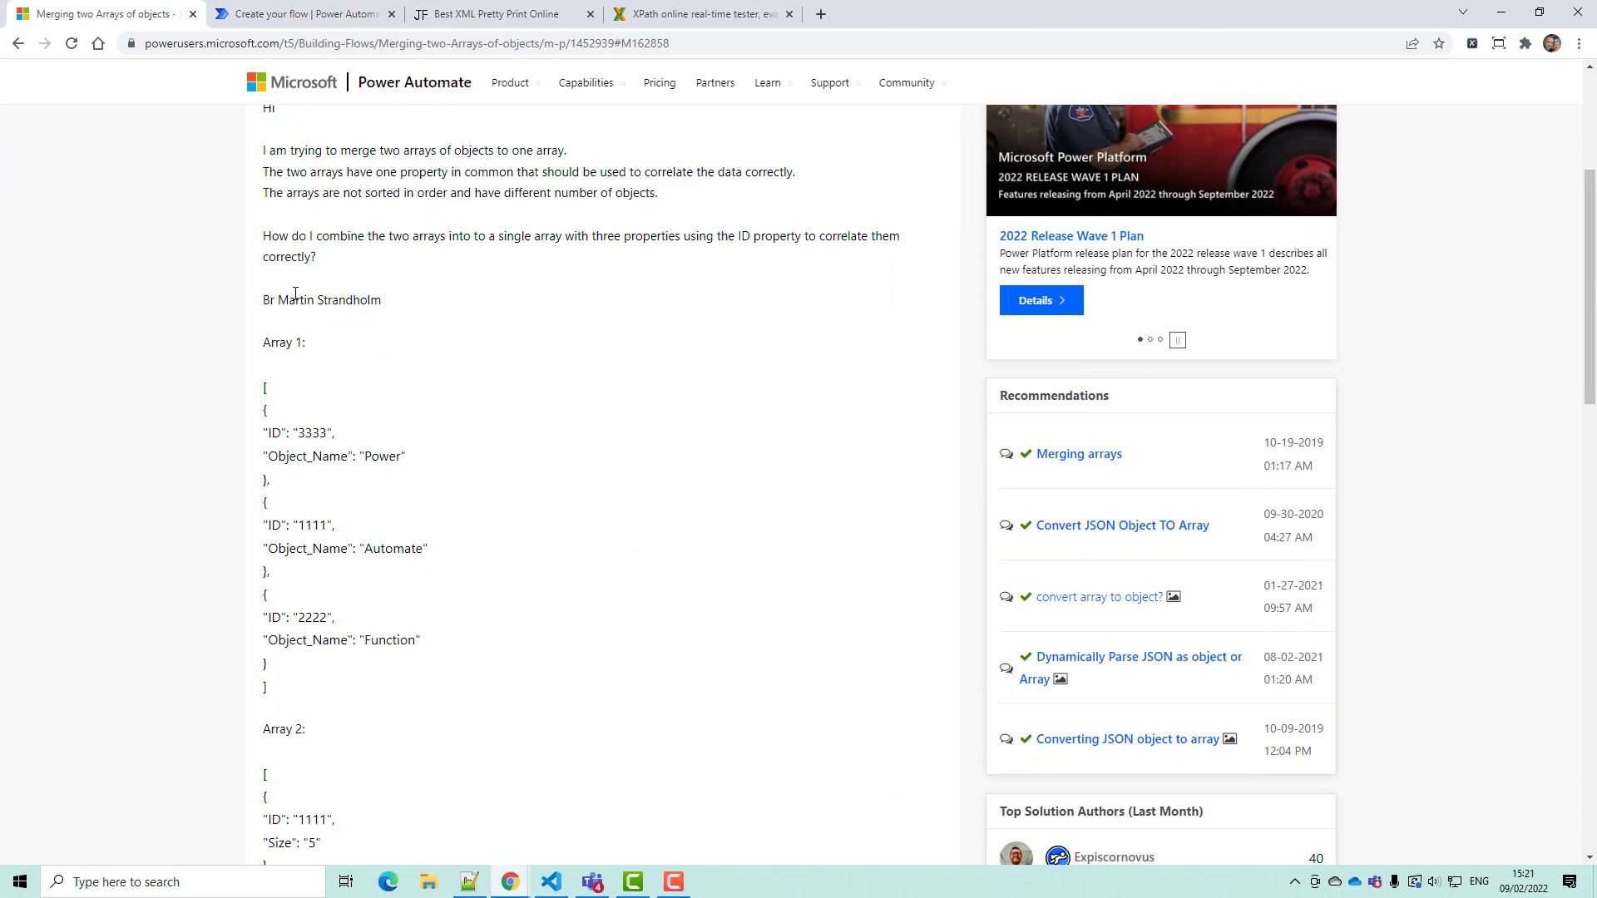
scroll(293, 372, down, 1)
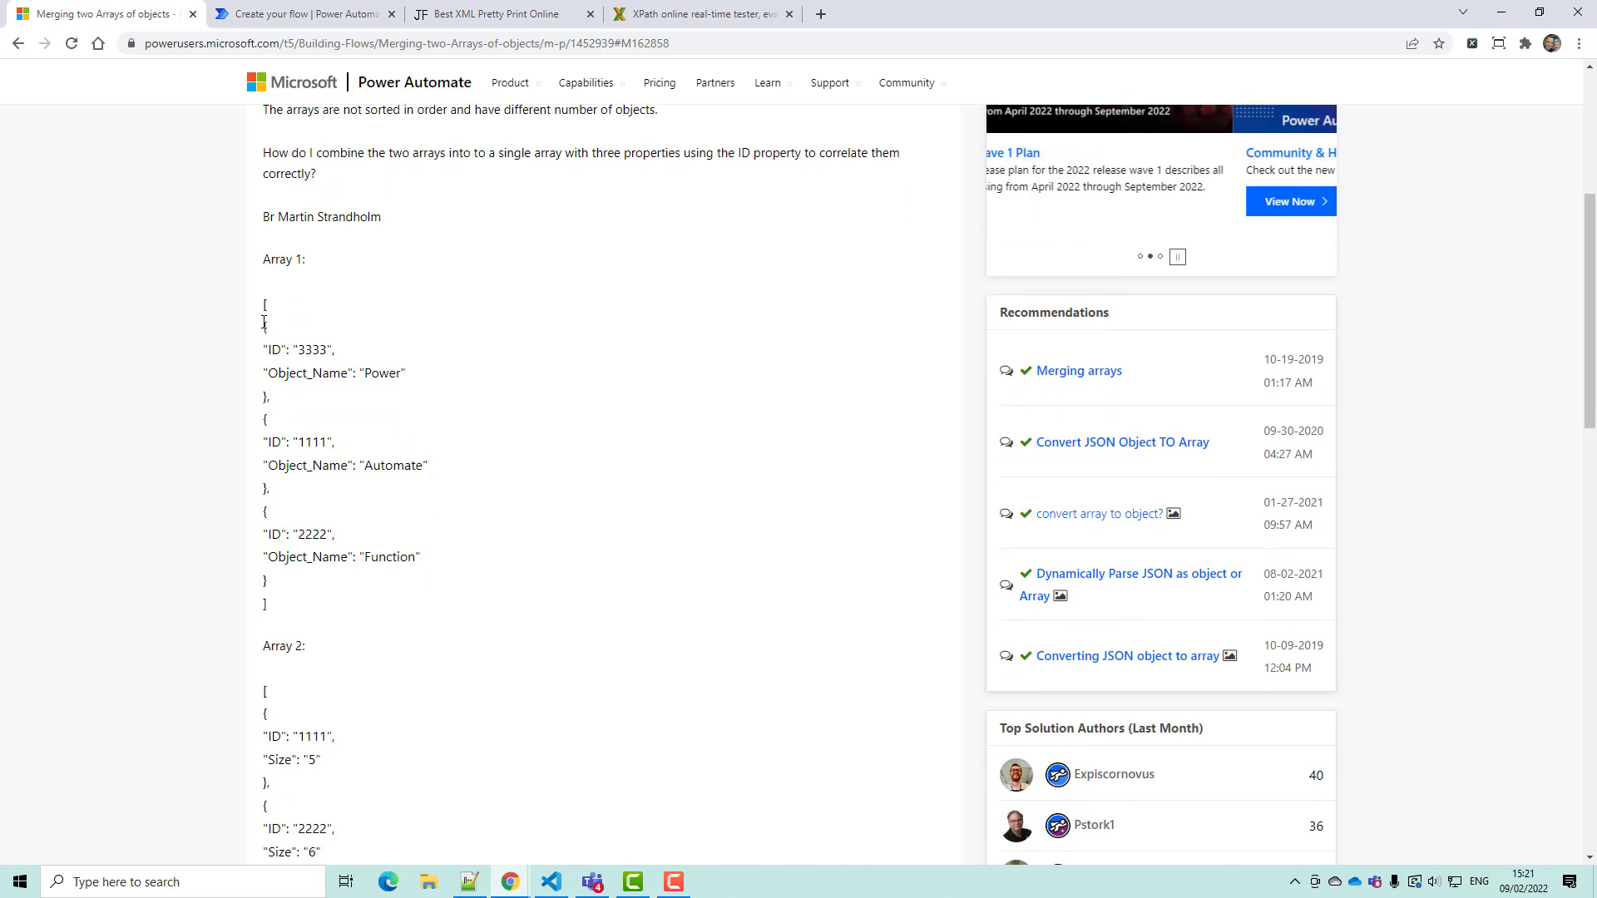
- Highlight the Array 1 sample, its shared ID property, and Array 2's Size property
drag(265, 307, 391, 605)
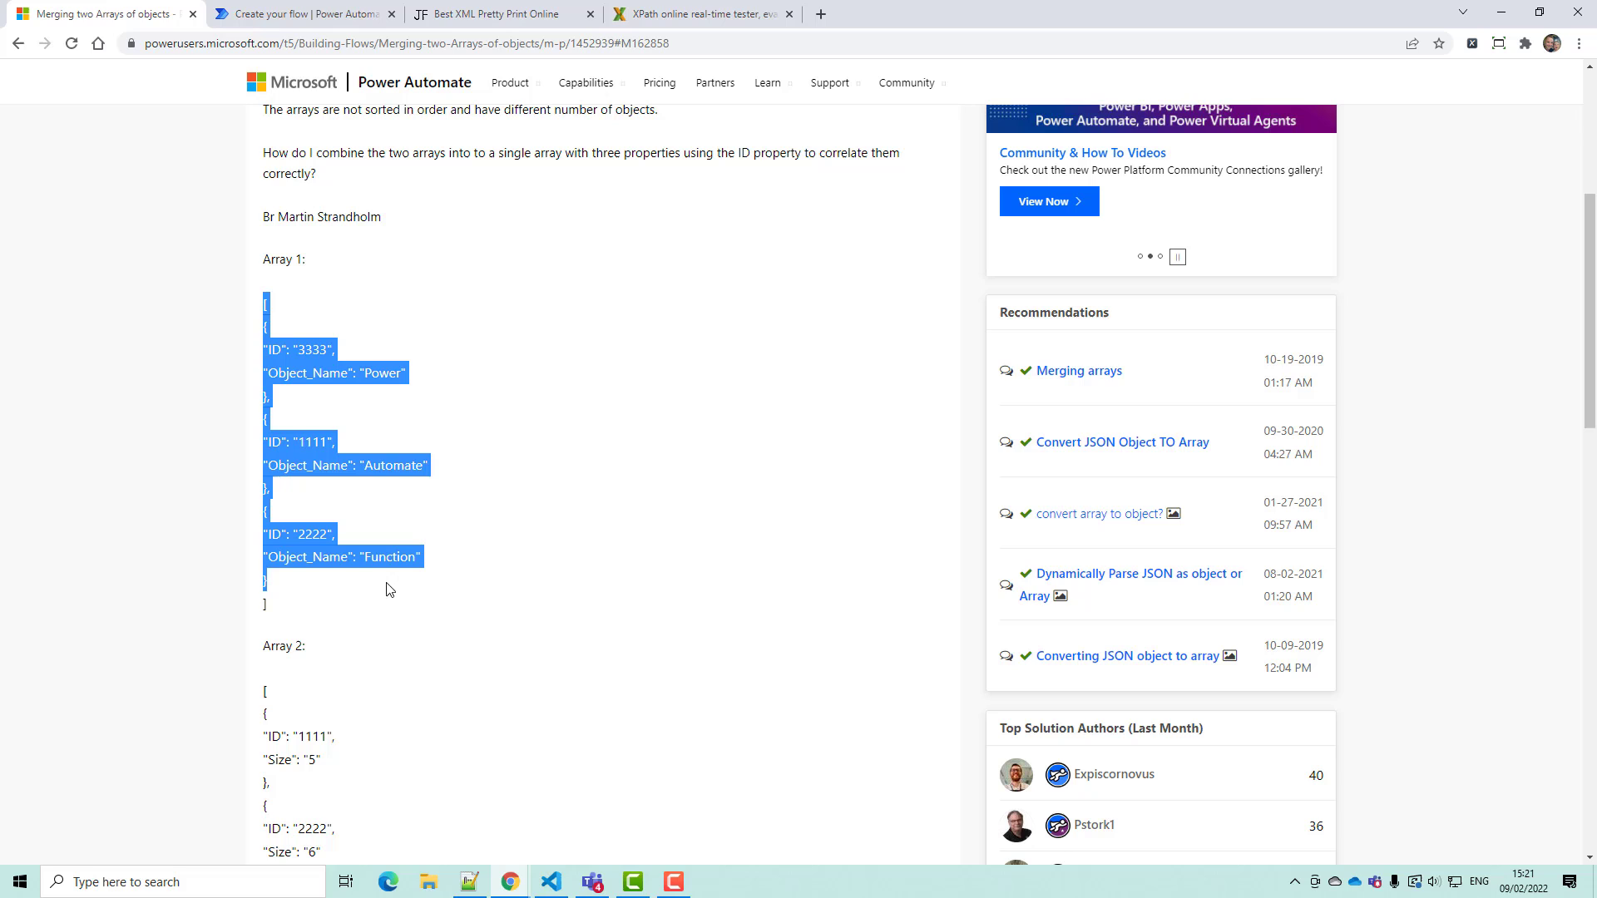
click(313, 350)
double_click(276, 351)
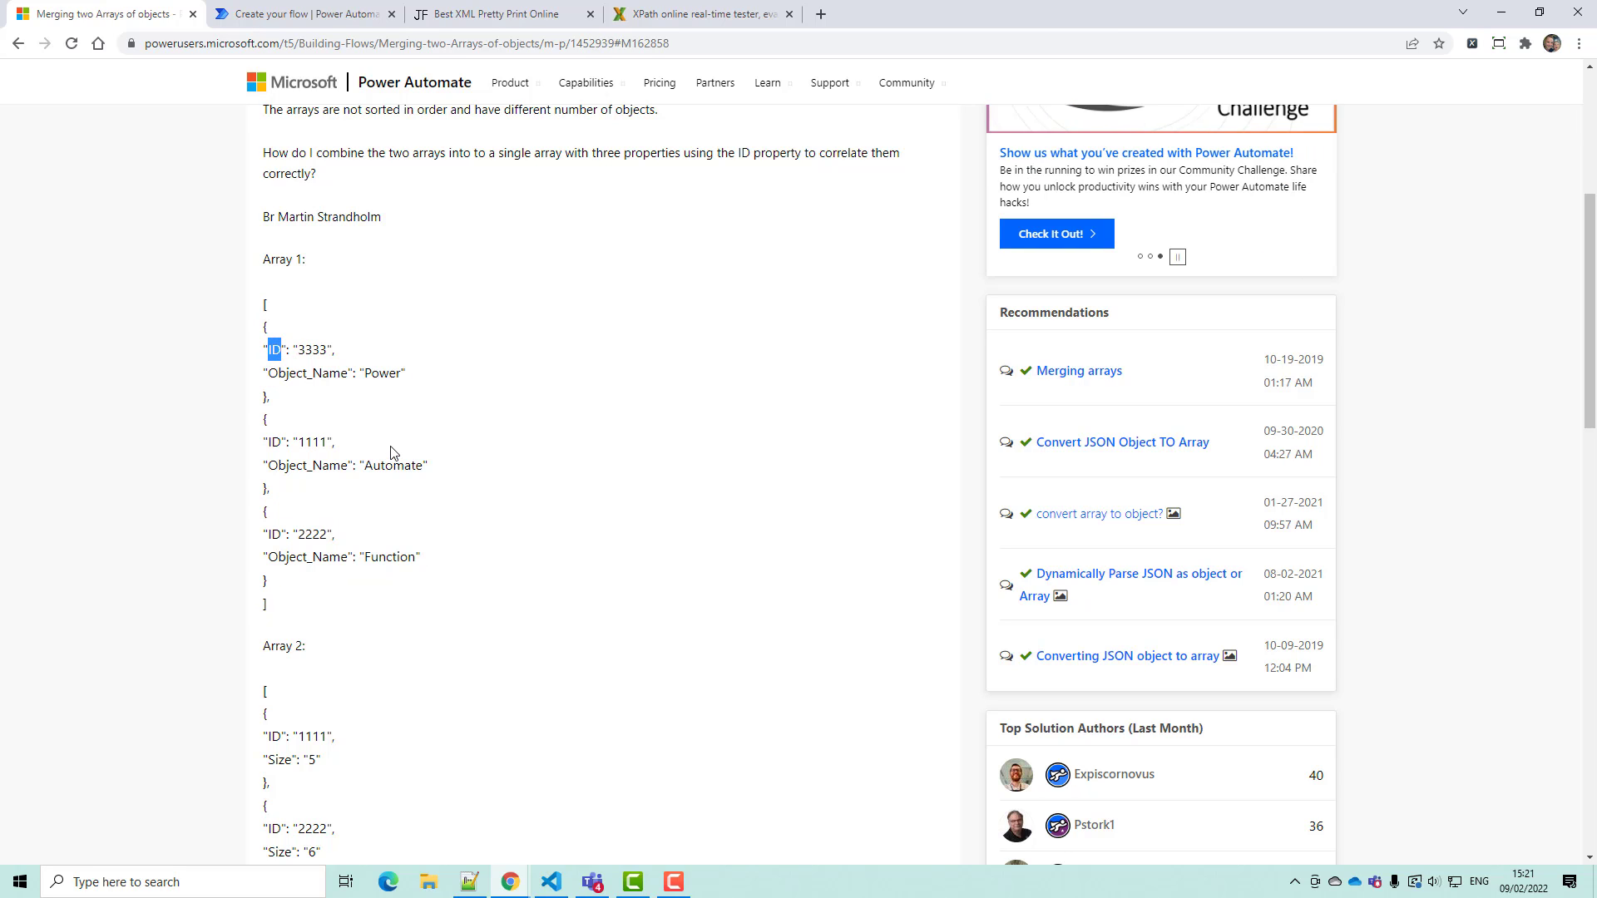
scroll(387, 457, down, 2)
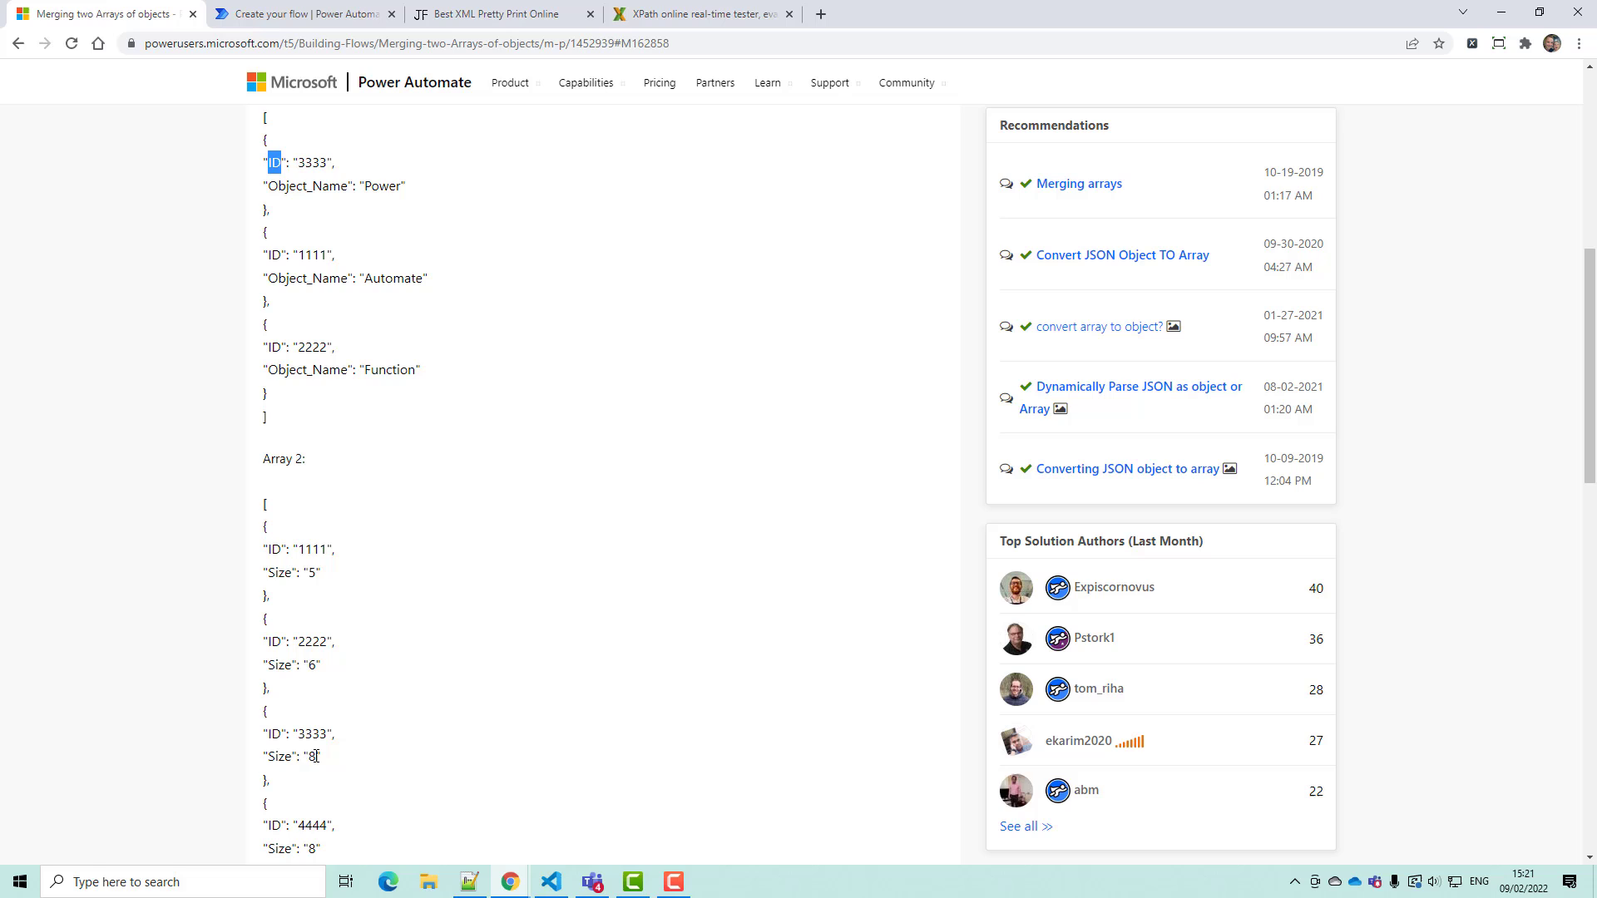
drag(271, 760, 291, 756)
scroll(321, 524, up, 1)
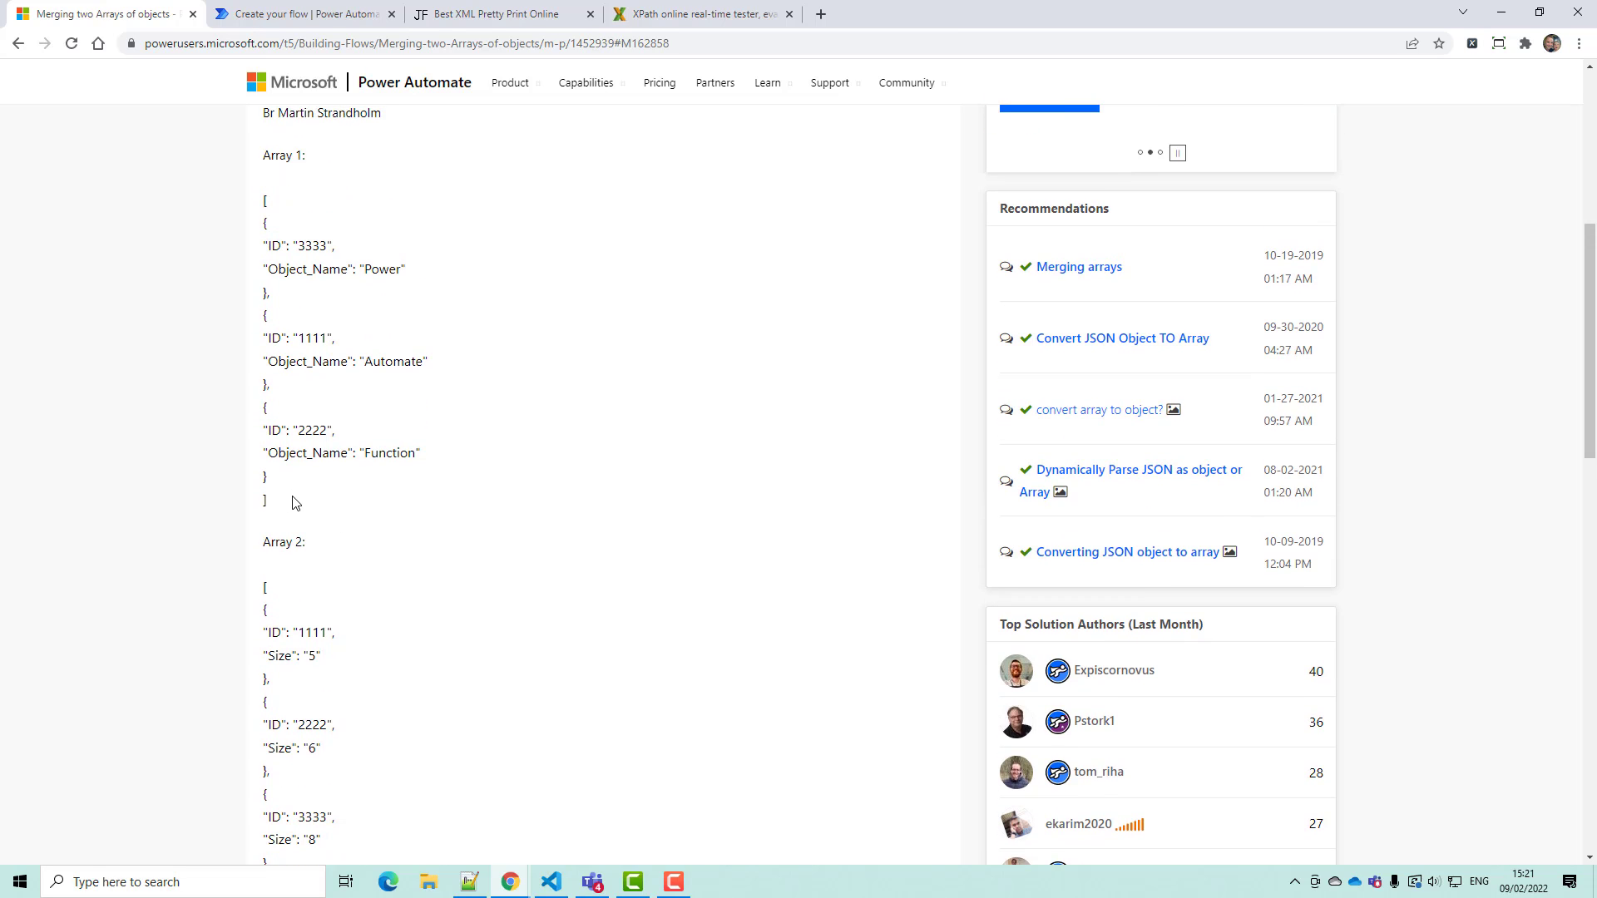
drag(292, 502, 265, 426)
click(289, 450)
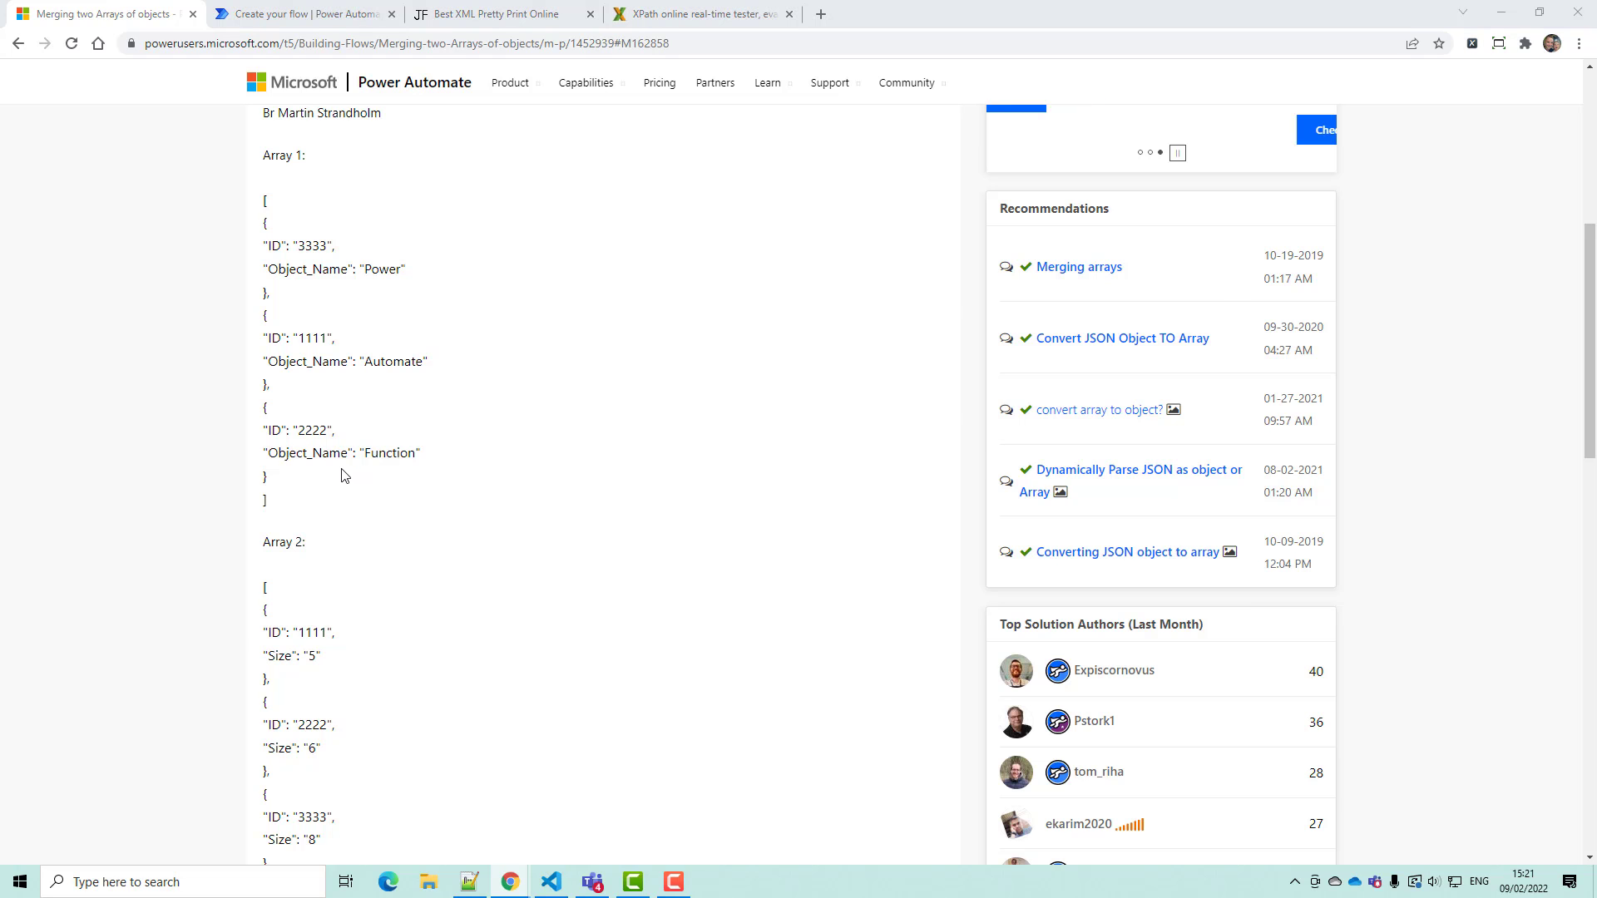
key(alt+Tab)
click(524, 522)
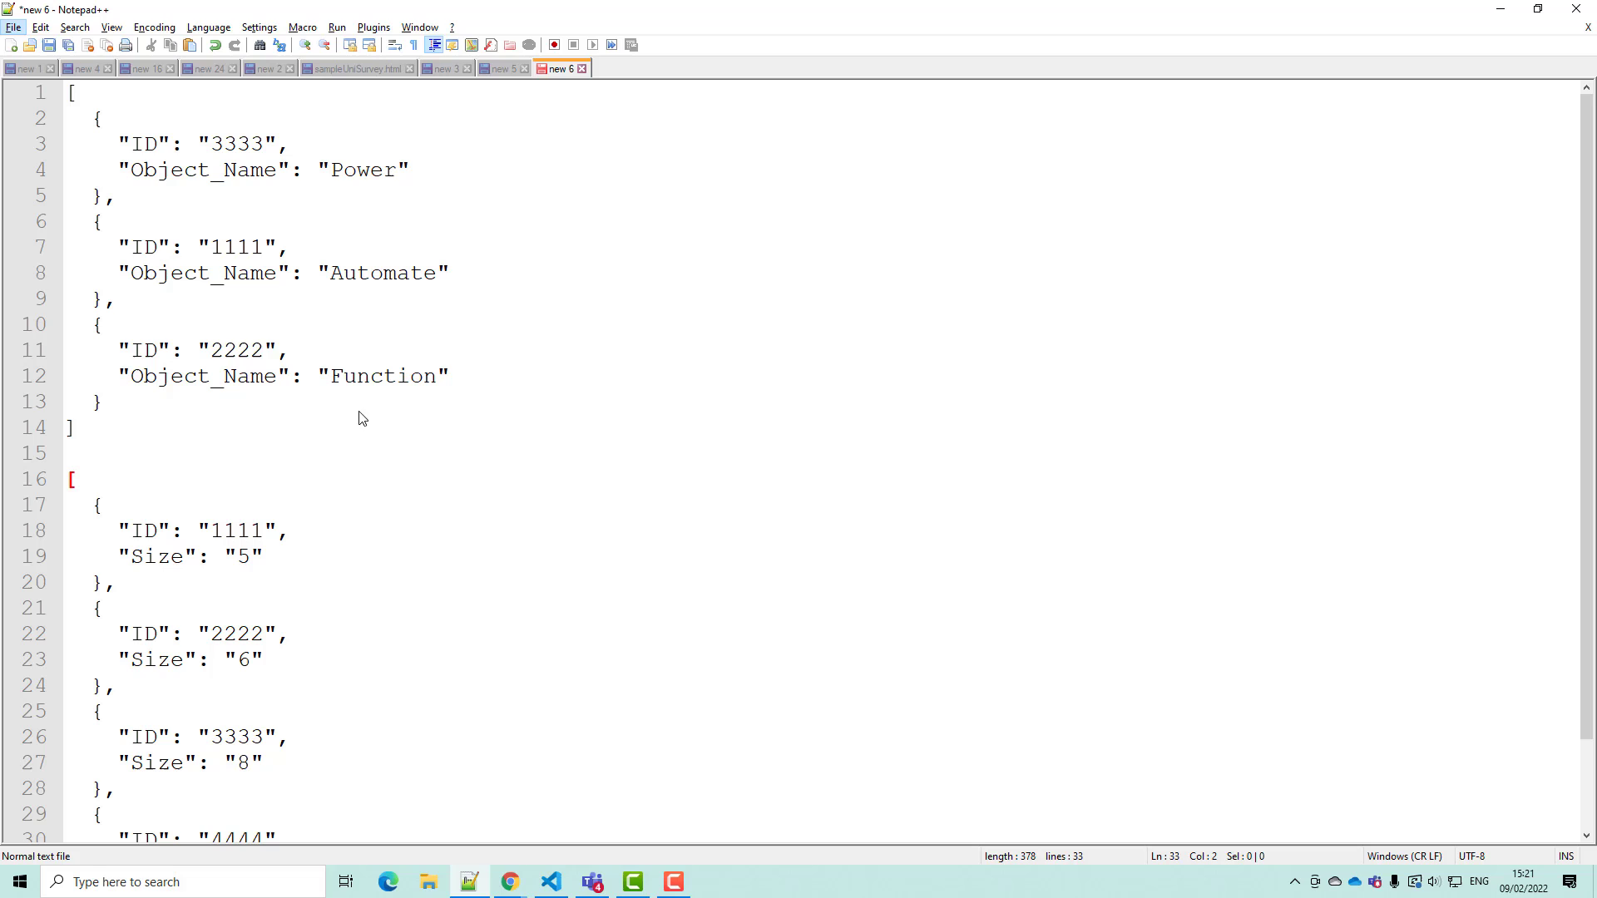
click(223, 249)
drag(110, 428, 68, 94)
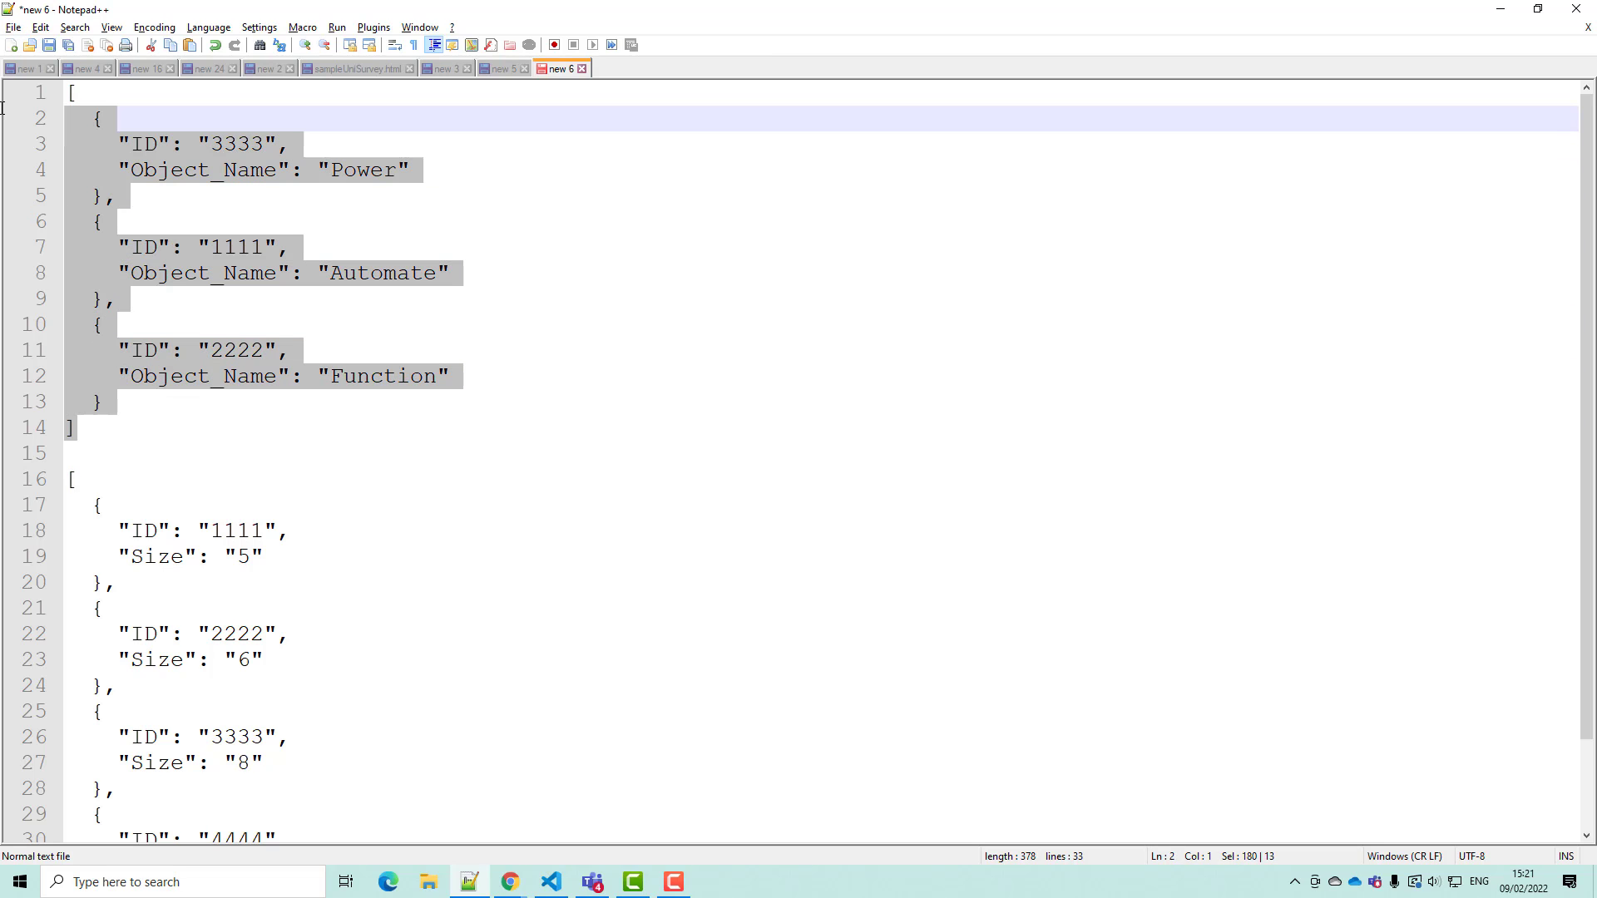
click(151, 146)
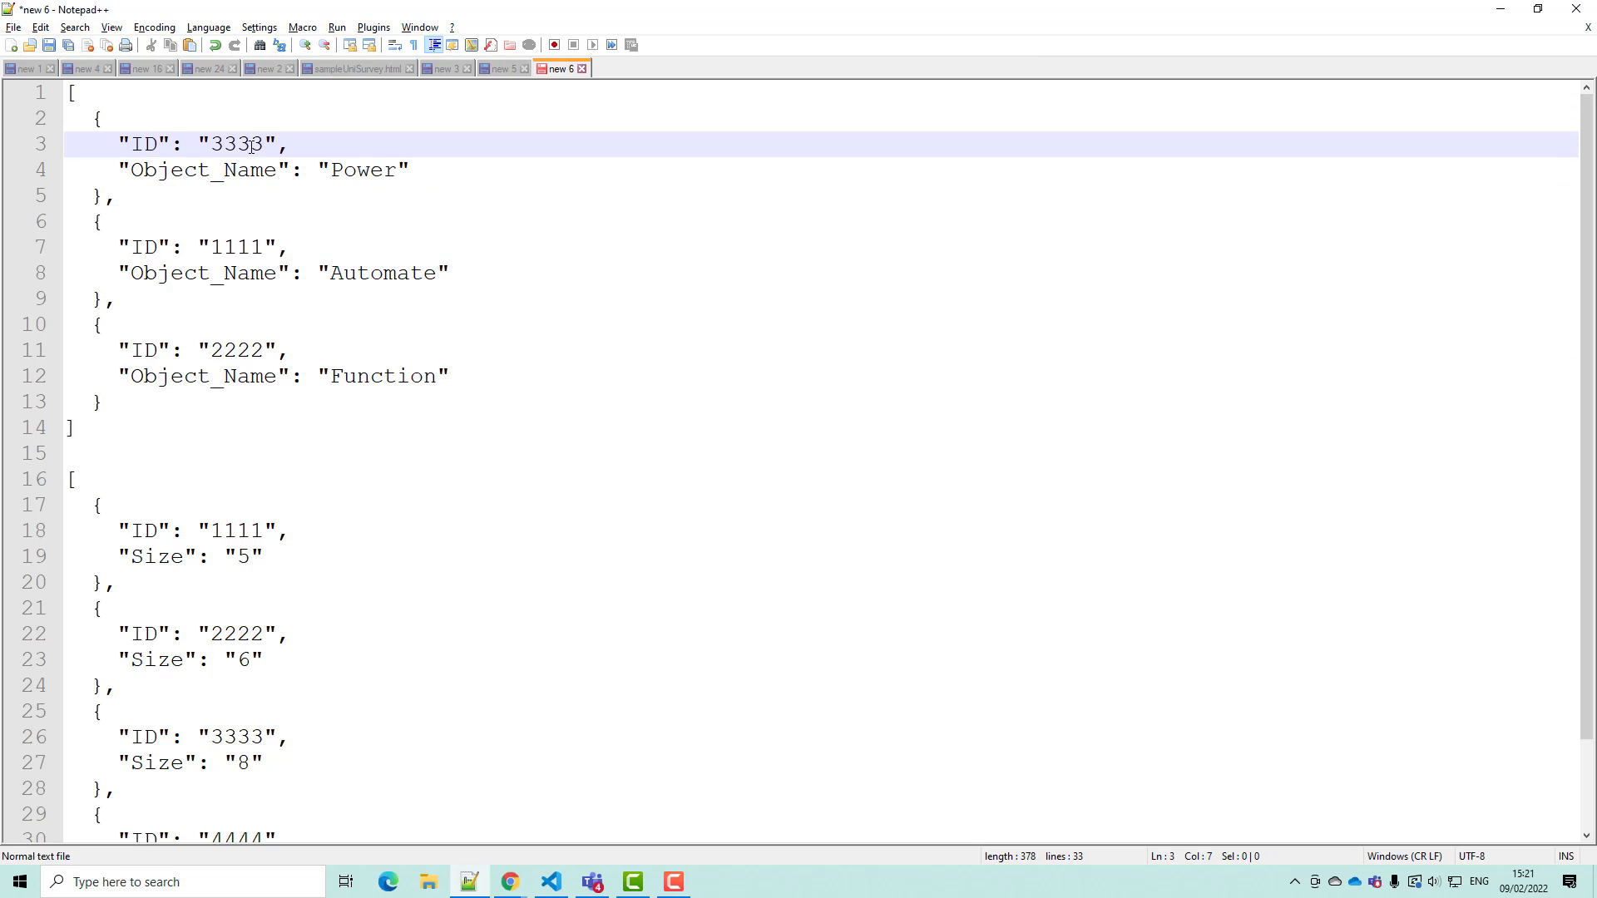
double_click(250, 146)
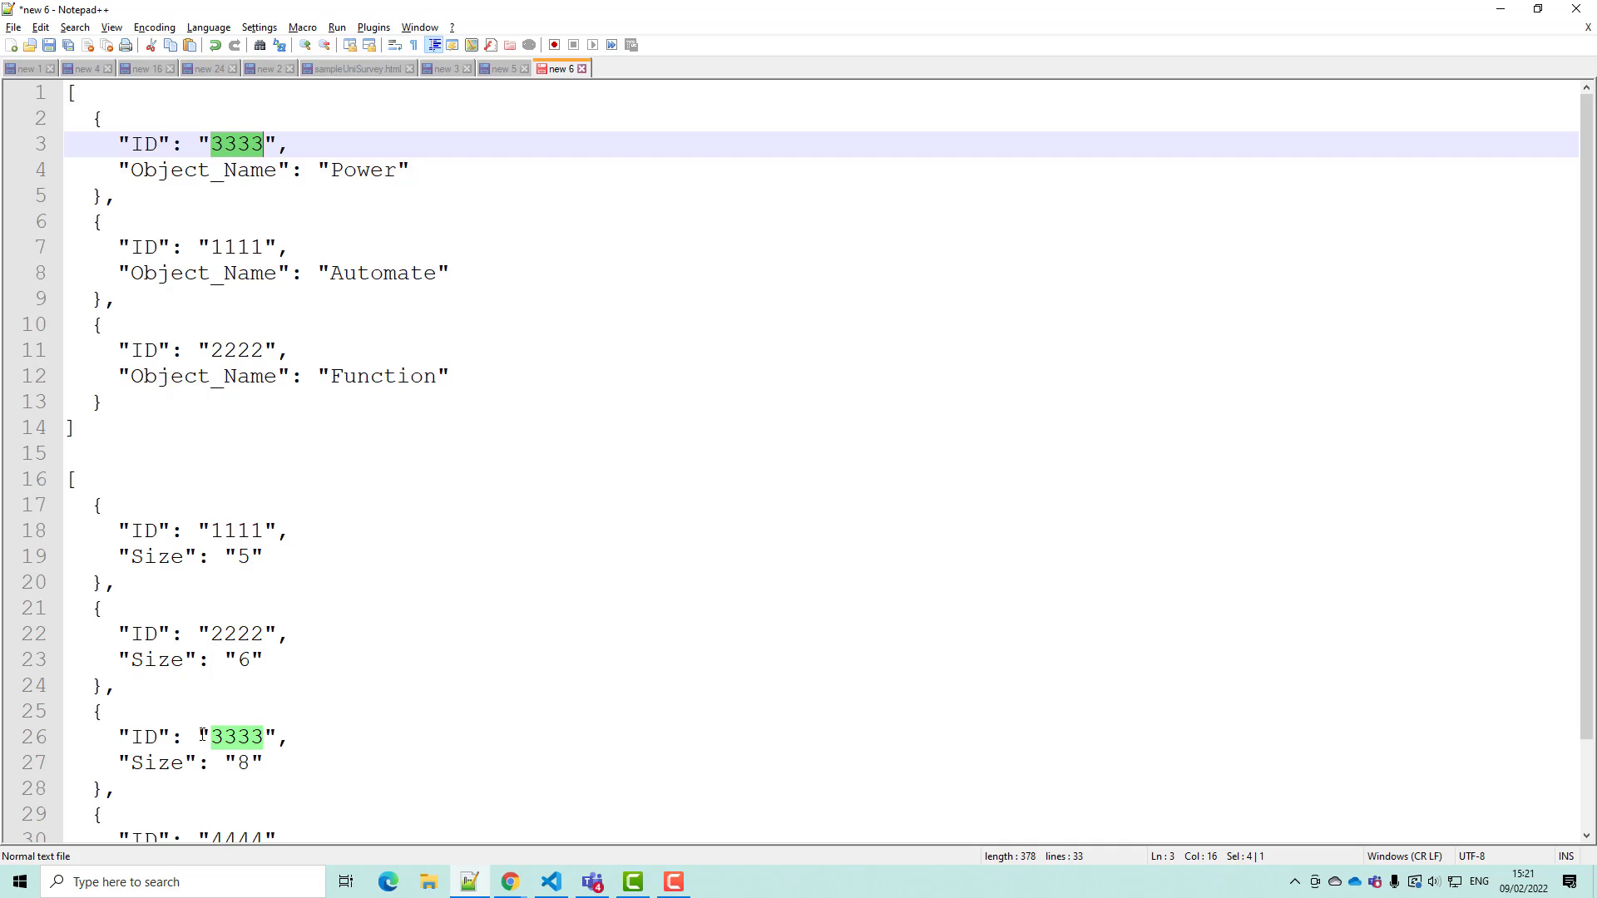
double_click(154, 766)
double_click(242, 762)
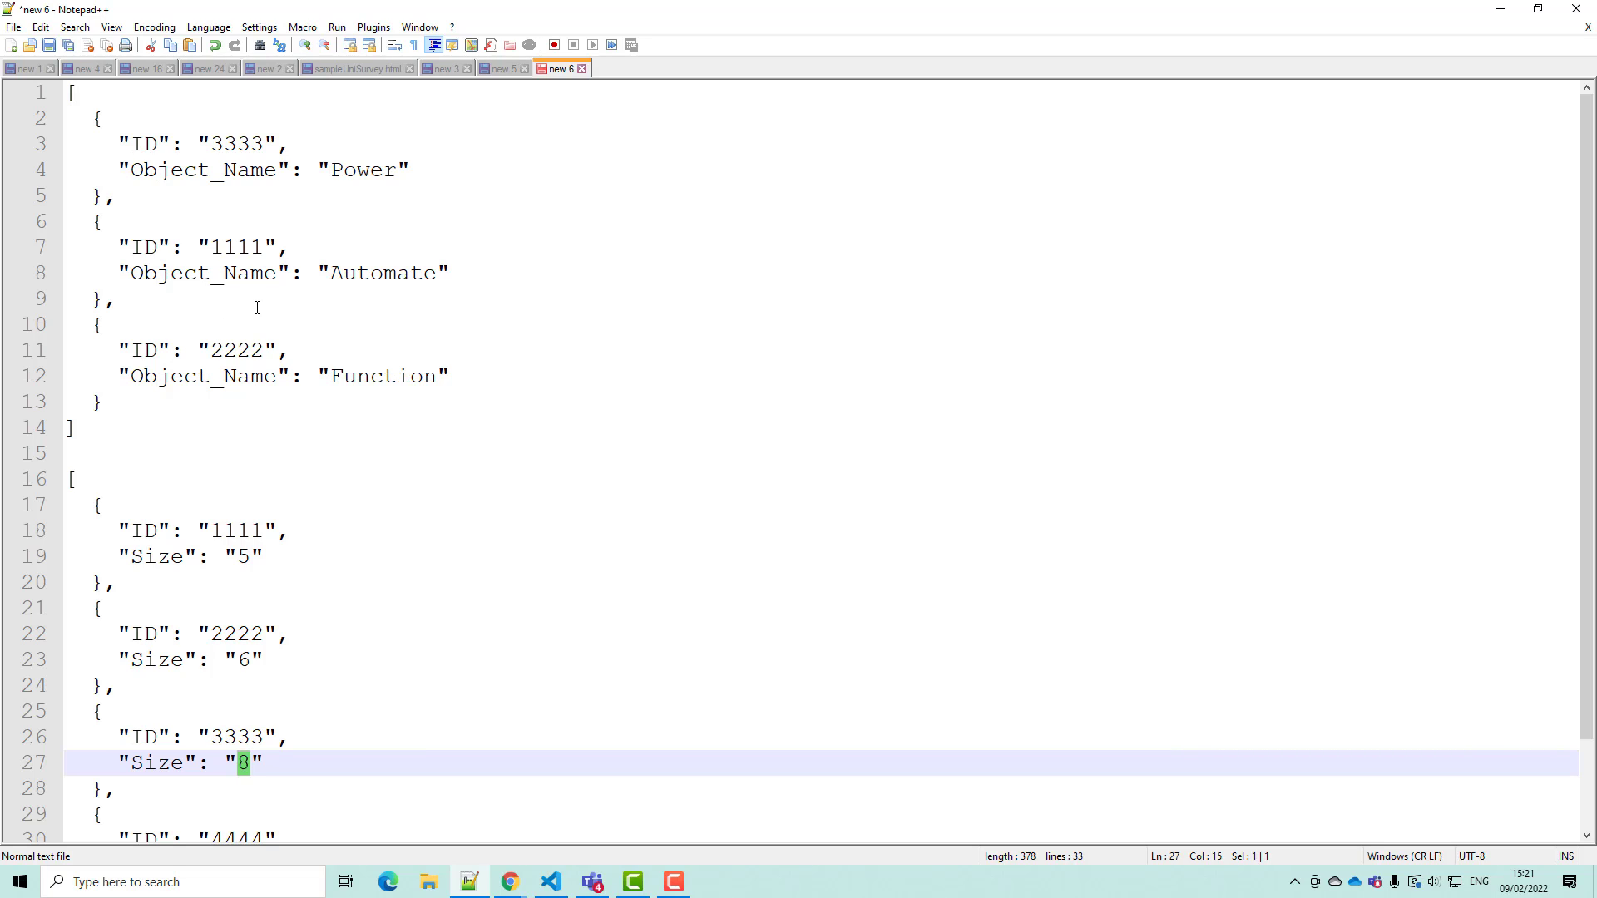
key(alt+Tab)
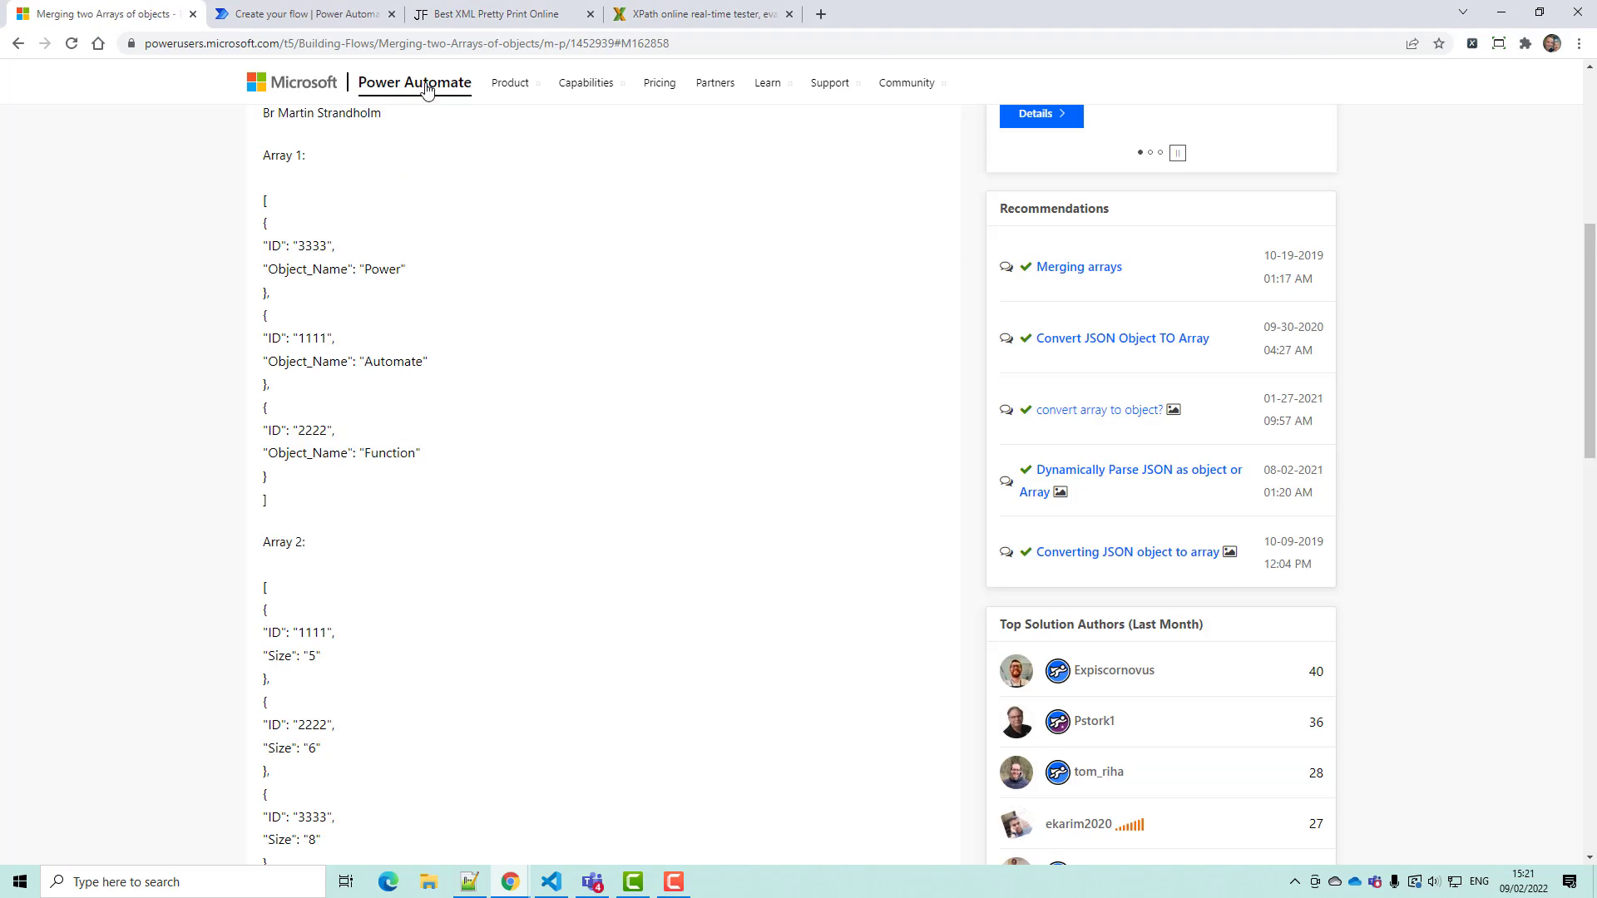
- Add a Compose action after the trigger and rename it Array1
click(300, 14)
click(815, 252)
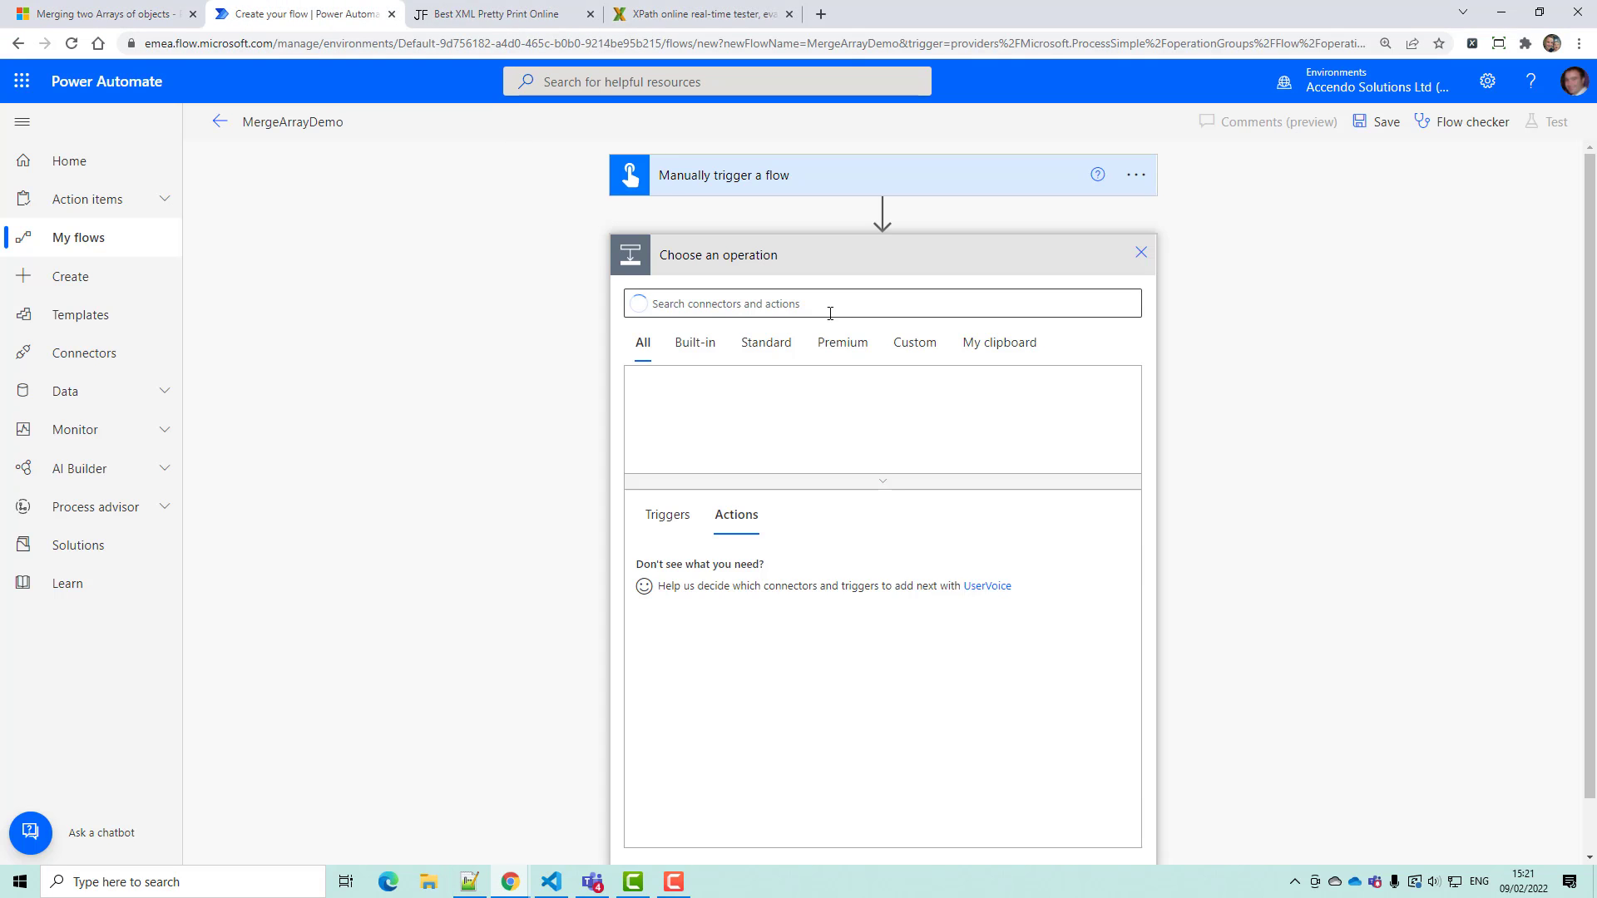
text(compose)
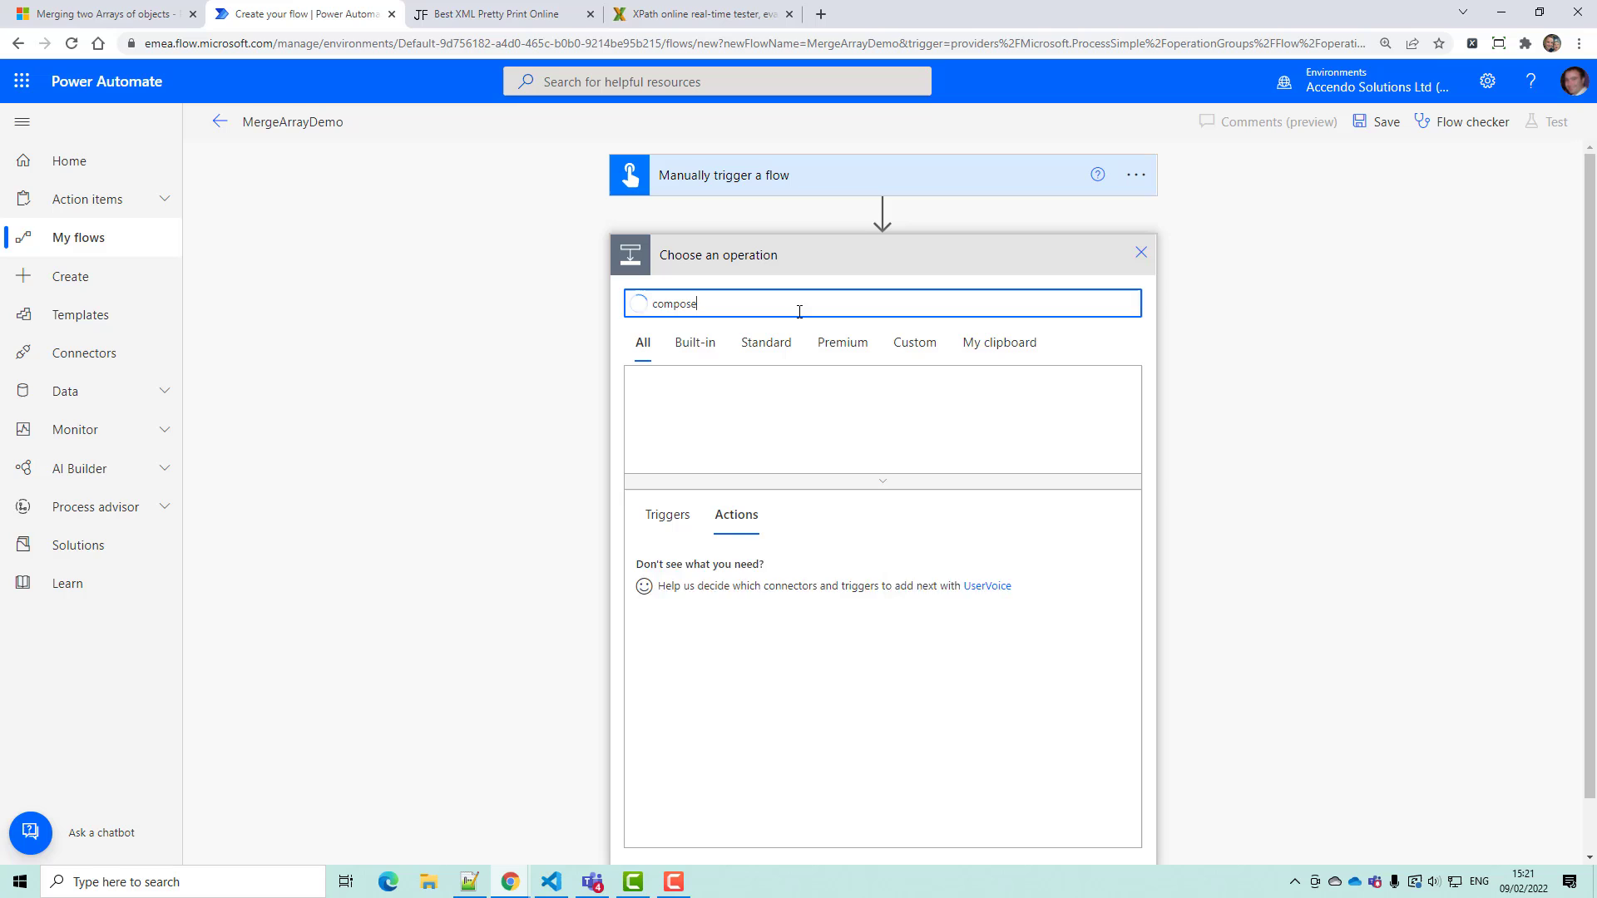
click(697, 566)
click(1144, 253)
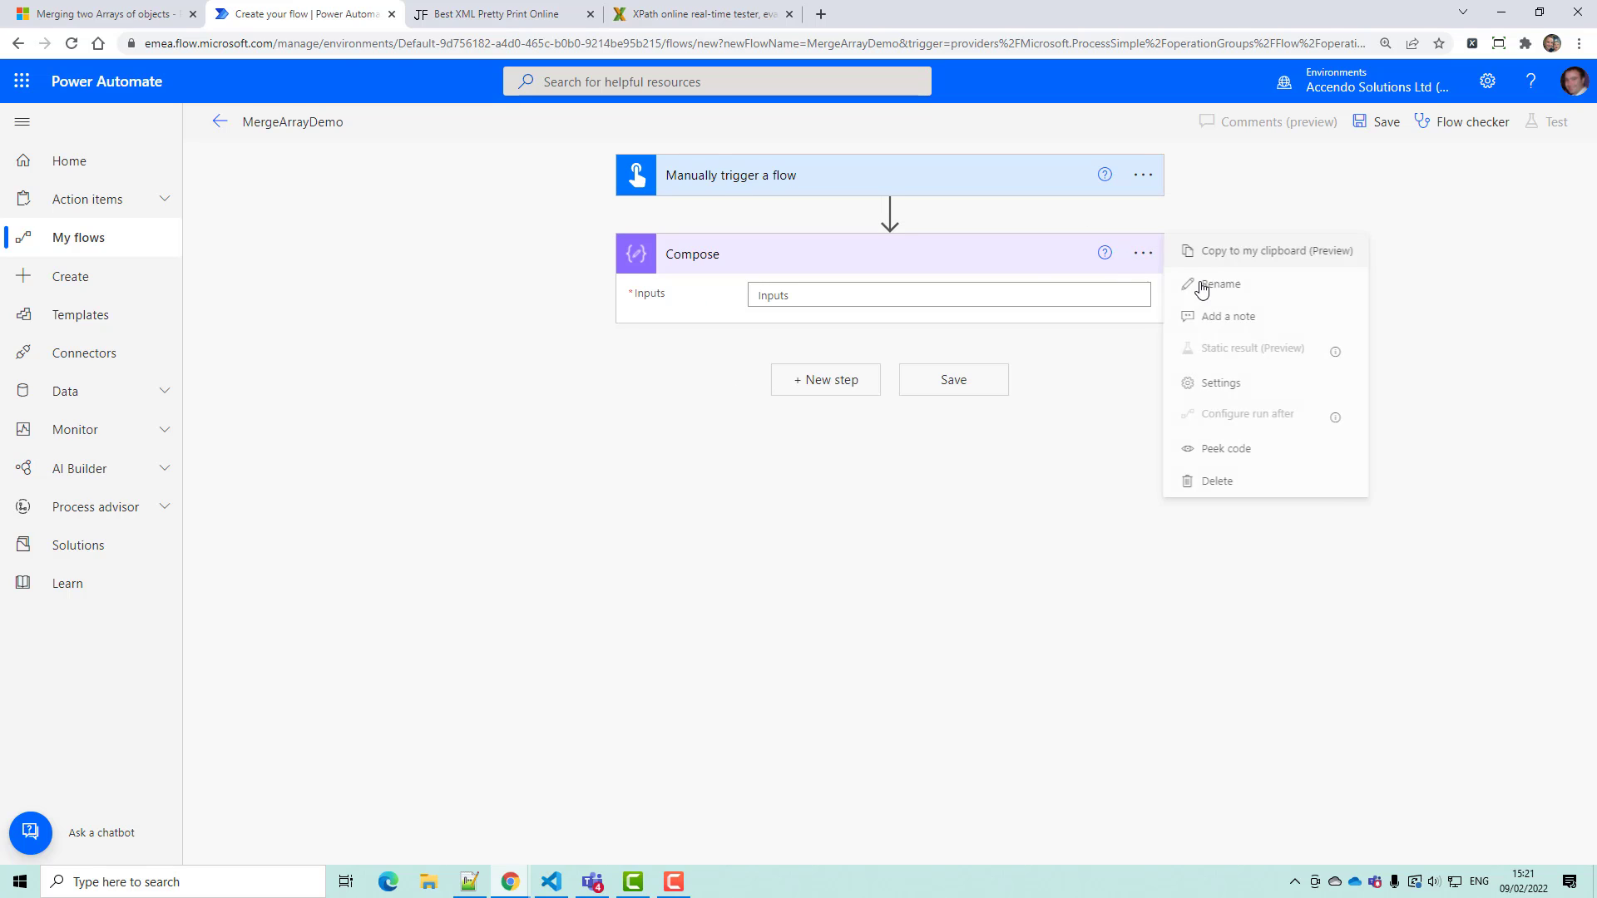
click(1216, 293)
text(A)
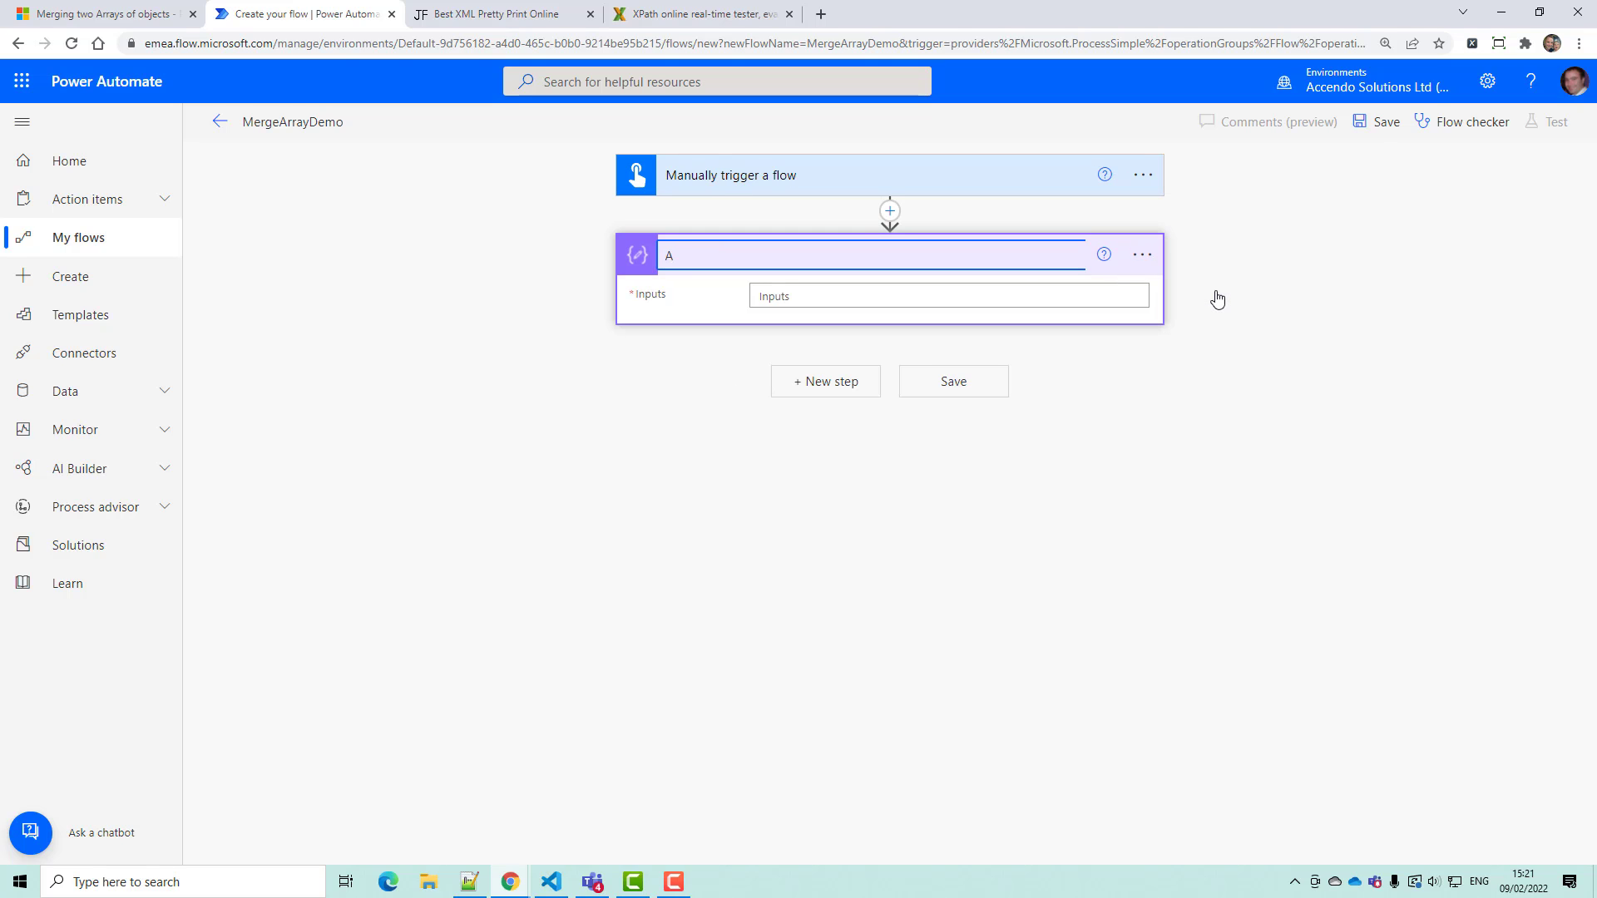
text(rray1)
key(Return)
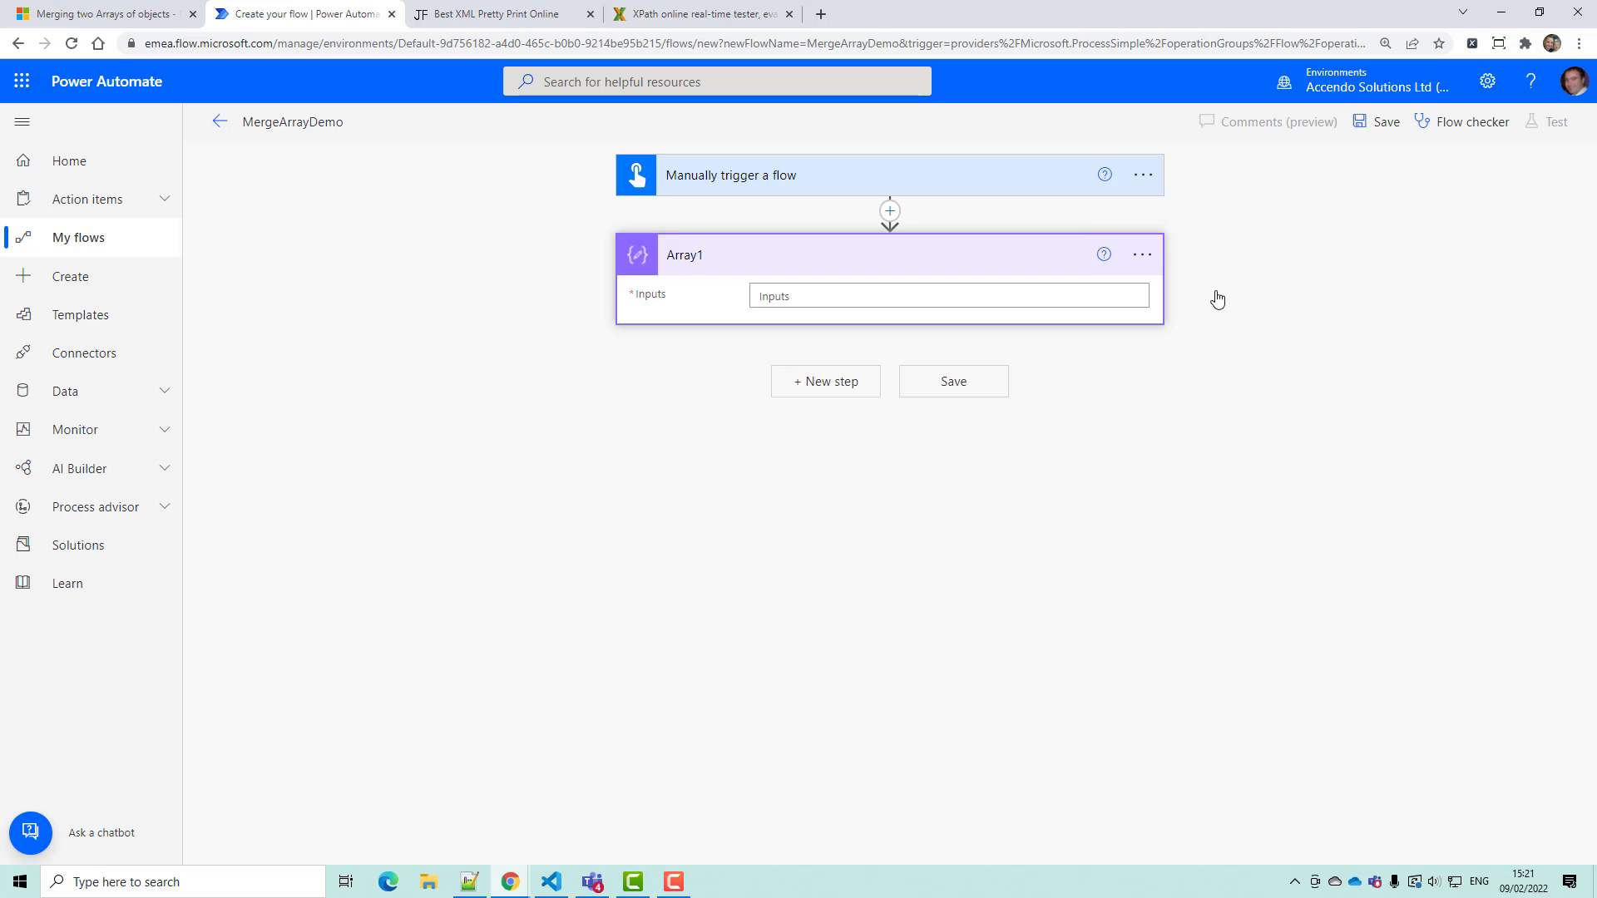
- Paste the first JSON array from Notepad++ into Array1's Inputs
key(alt+Tab)
mouse_move(108, 454)
mouse_down()
mouse_move(116, 248)
mouse_move(70, 92)
mouse_up()
key(ctrl+c)
key(alt+Tab)
click(913, 301)
key(ctrl+v)
- Add a second Compose action below Array1 and rename it Array2
click(820, 687)
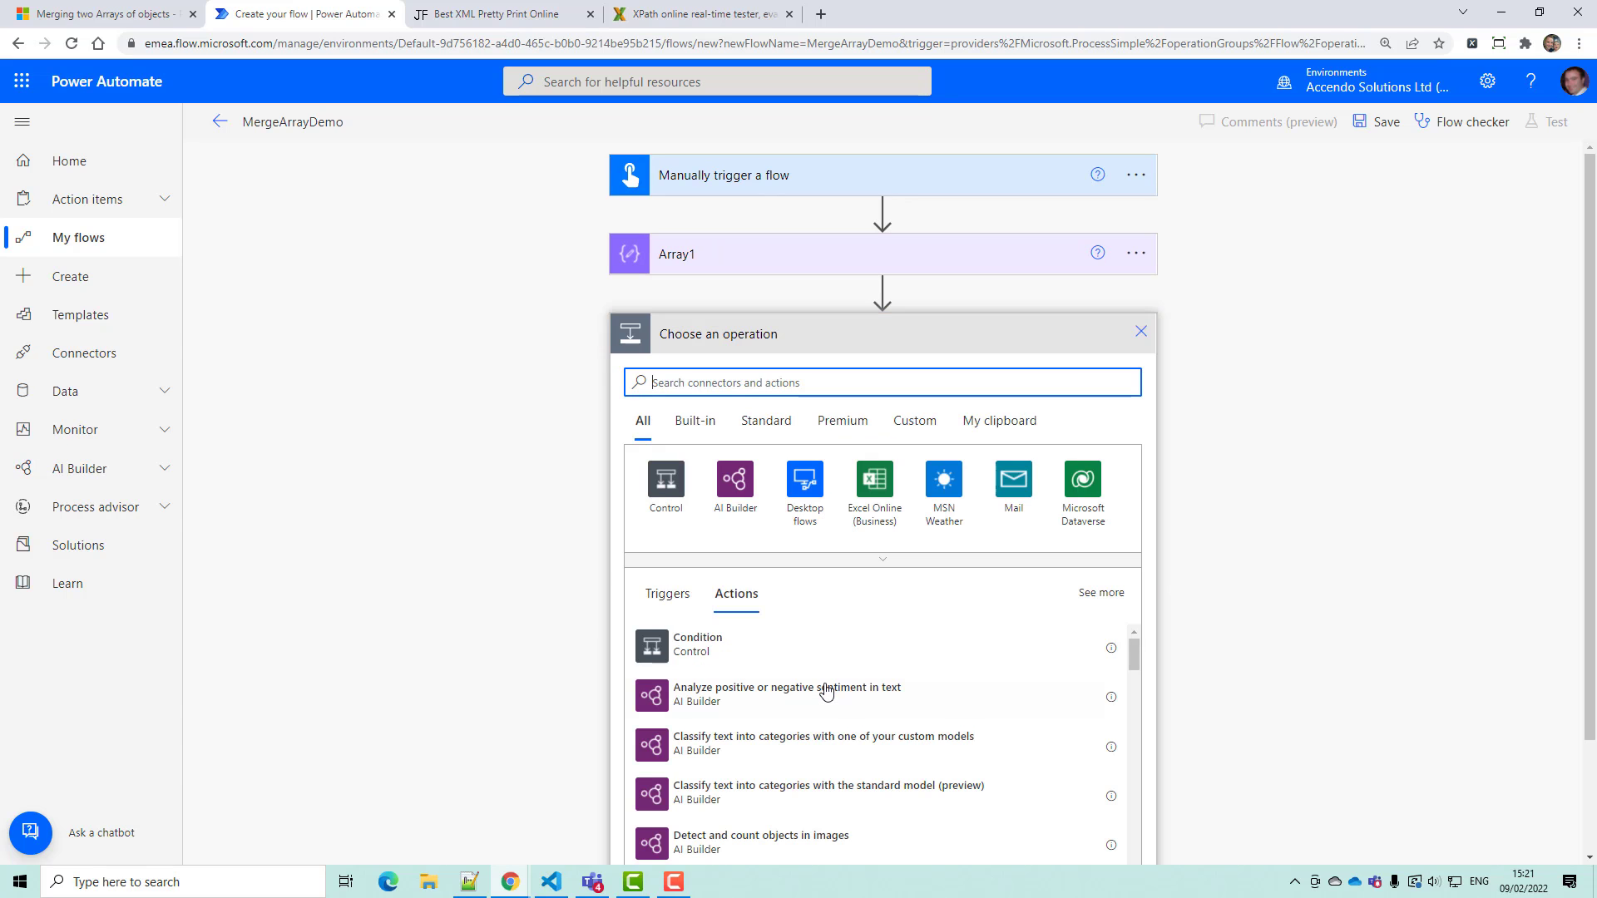
text(compose)
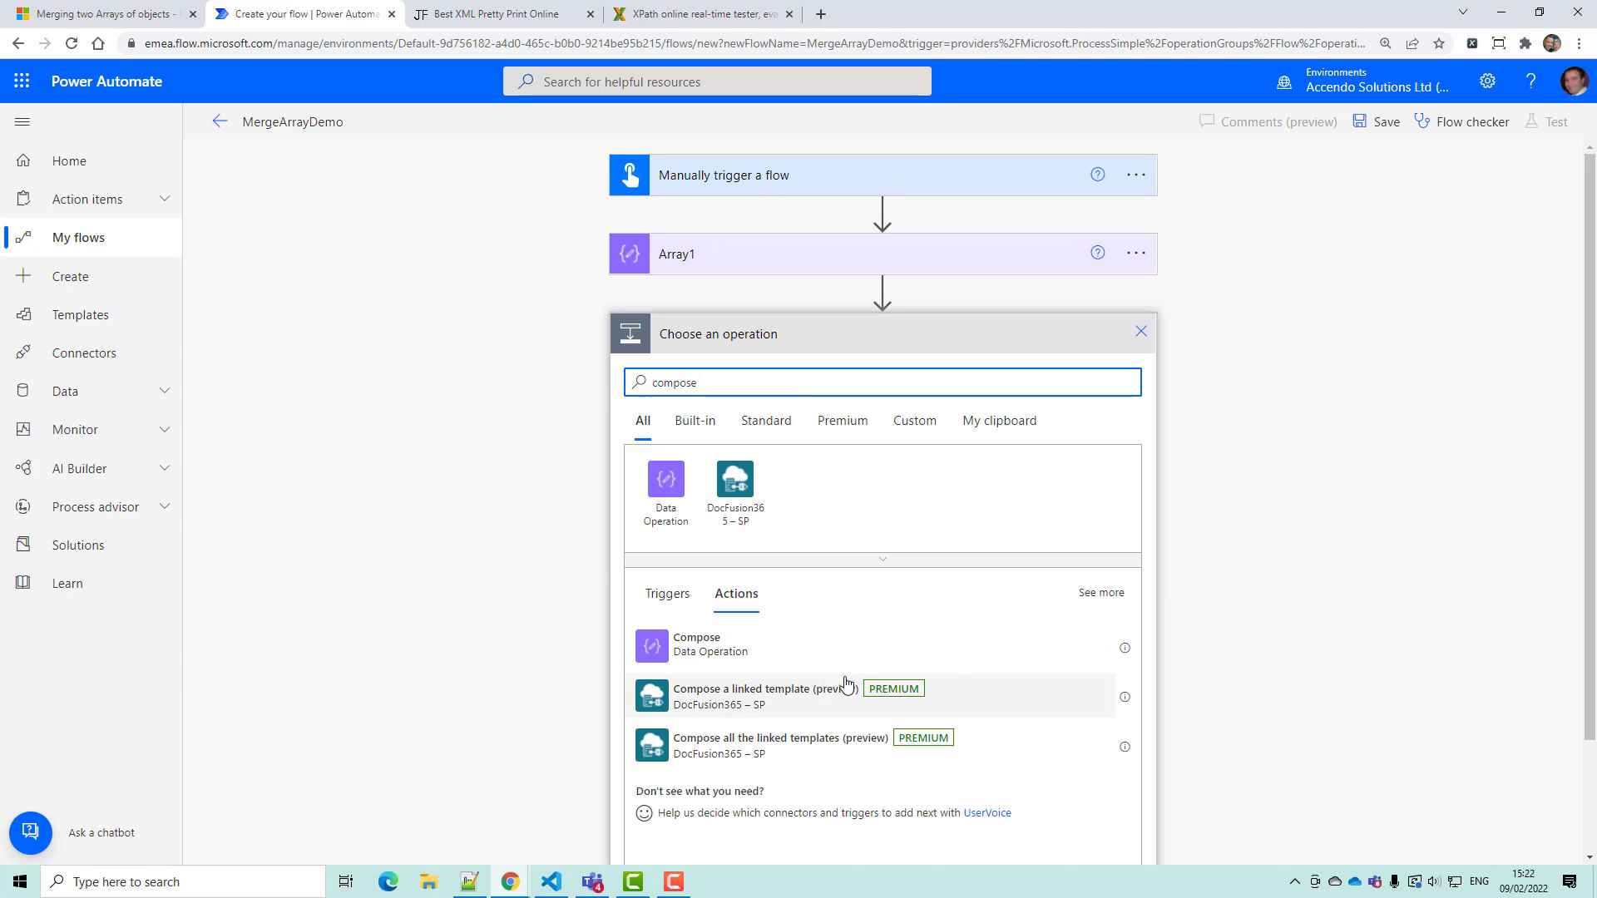
click(771, 655)
click(1144, 333)
click(1206, 363)
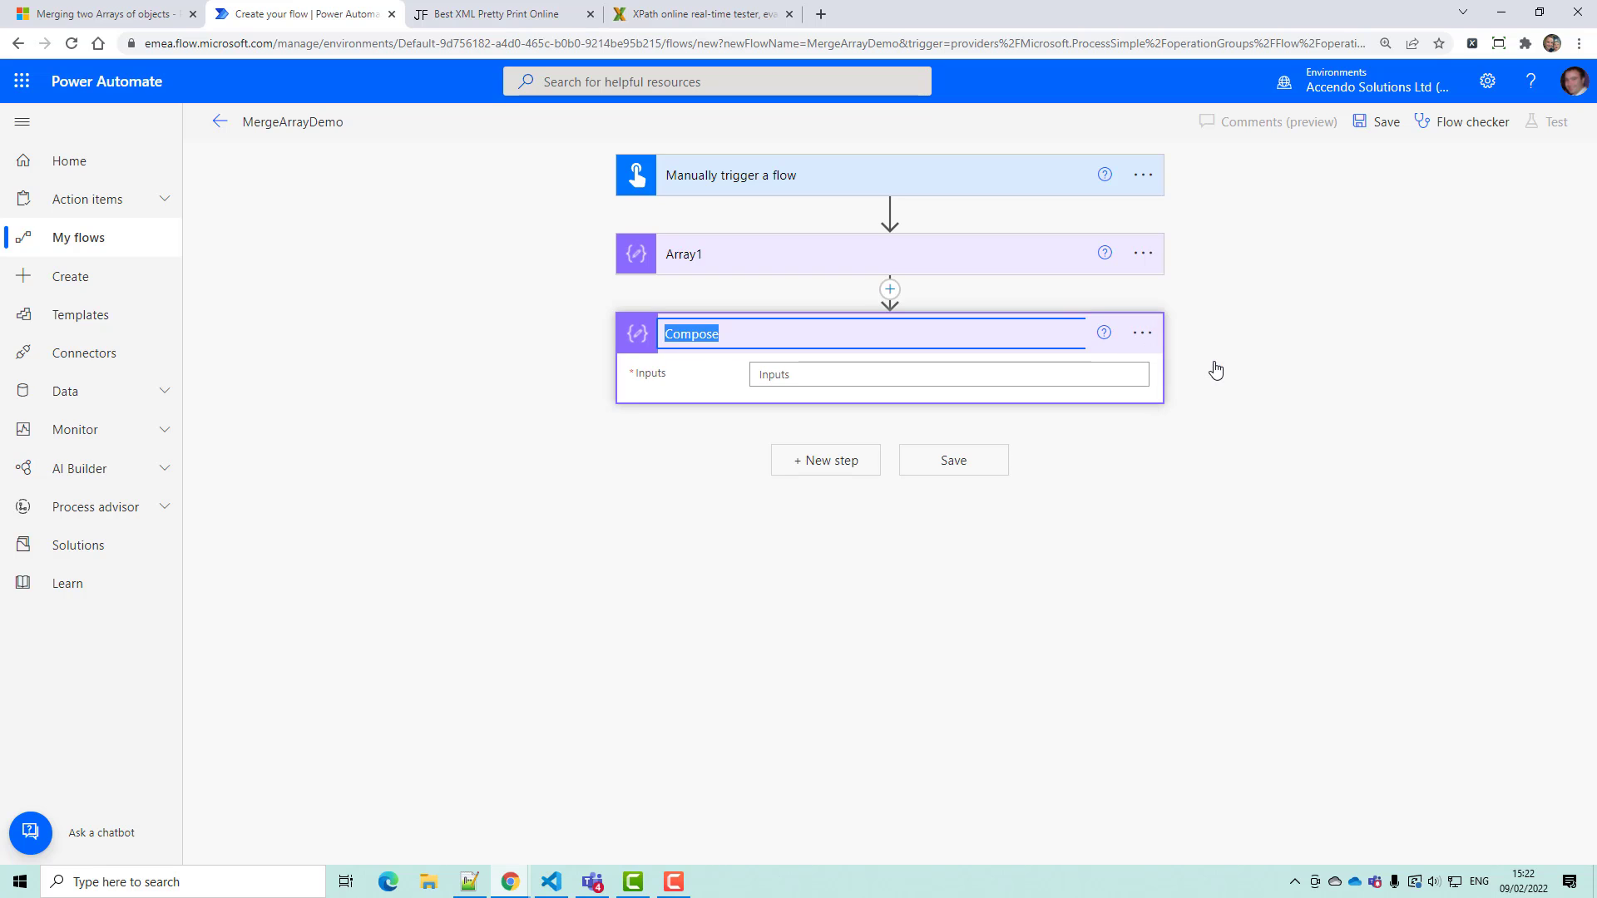
text(Array2)
- Paste the second JSON array from Notepad++ into Array2's Inputs and collapse it
key(alt+Tab)
drag(73, 479, 398, 812)
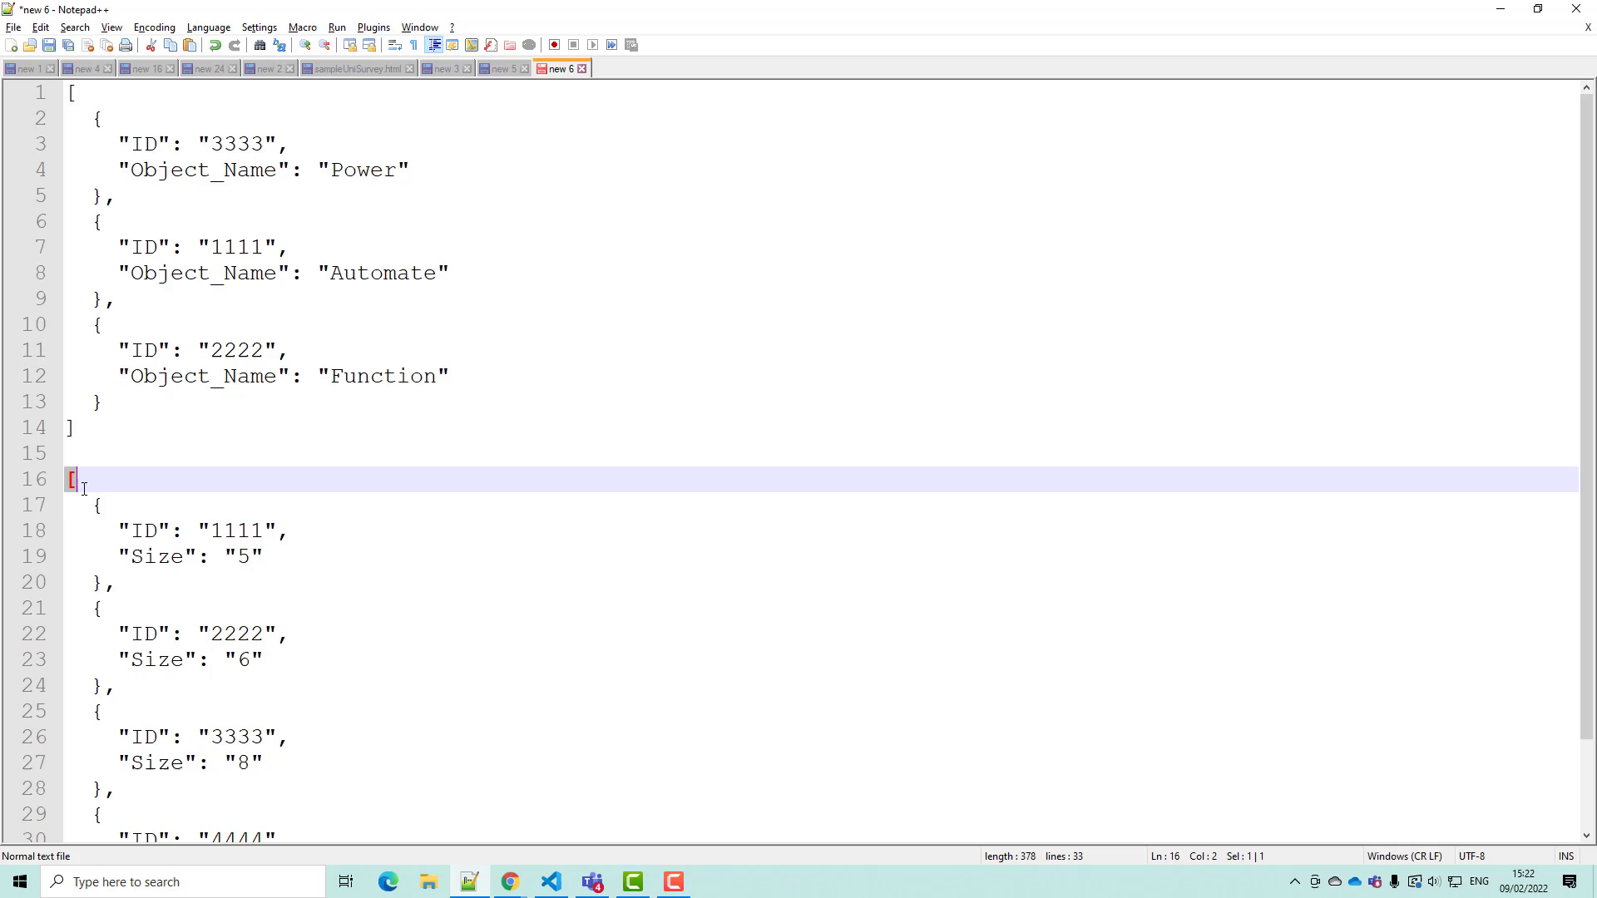
key(ctrl+c)
key(alt+Tab)
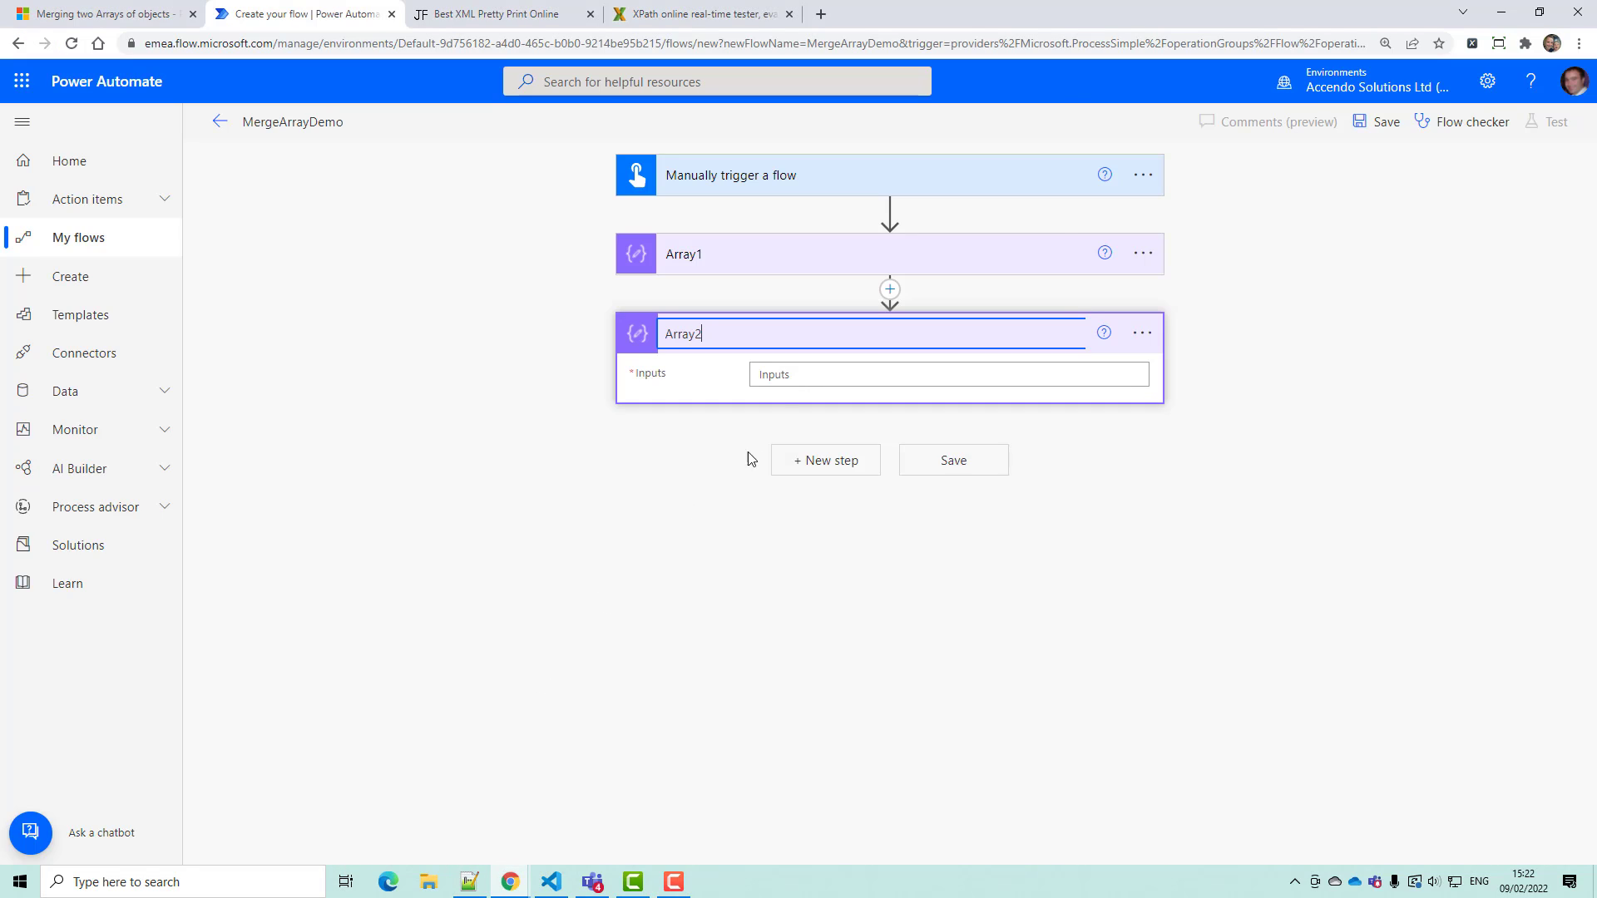
click(832, 373)
key(ctrl+v)
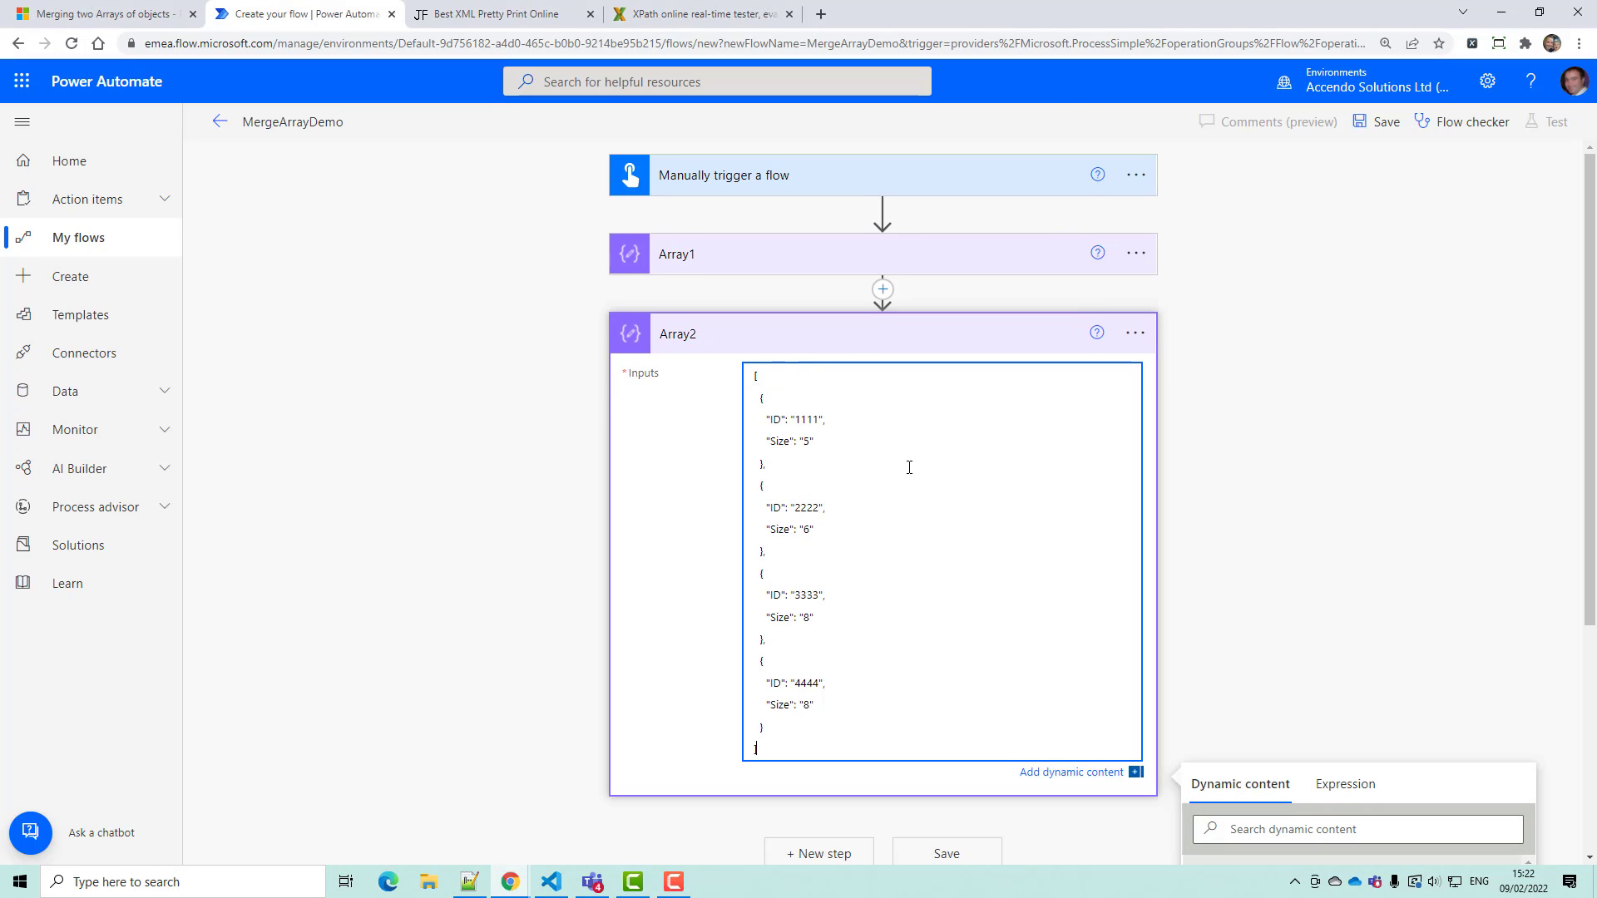
click(846, 337)
- Add a third Compose action below Array2 and rename it PrepareArray2
click(836, 409)
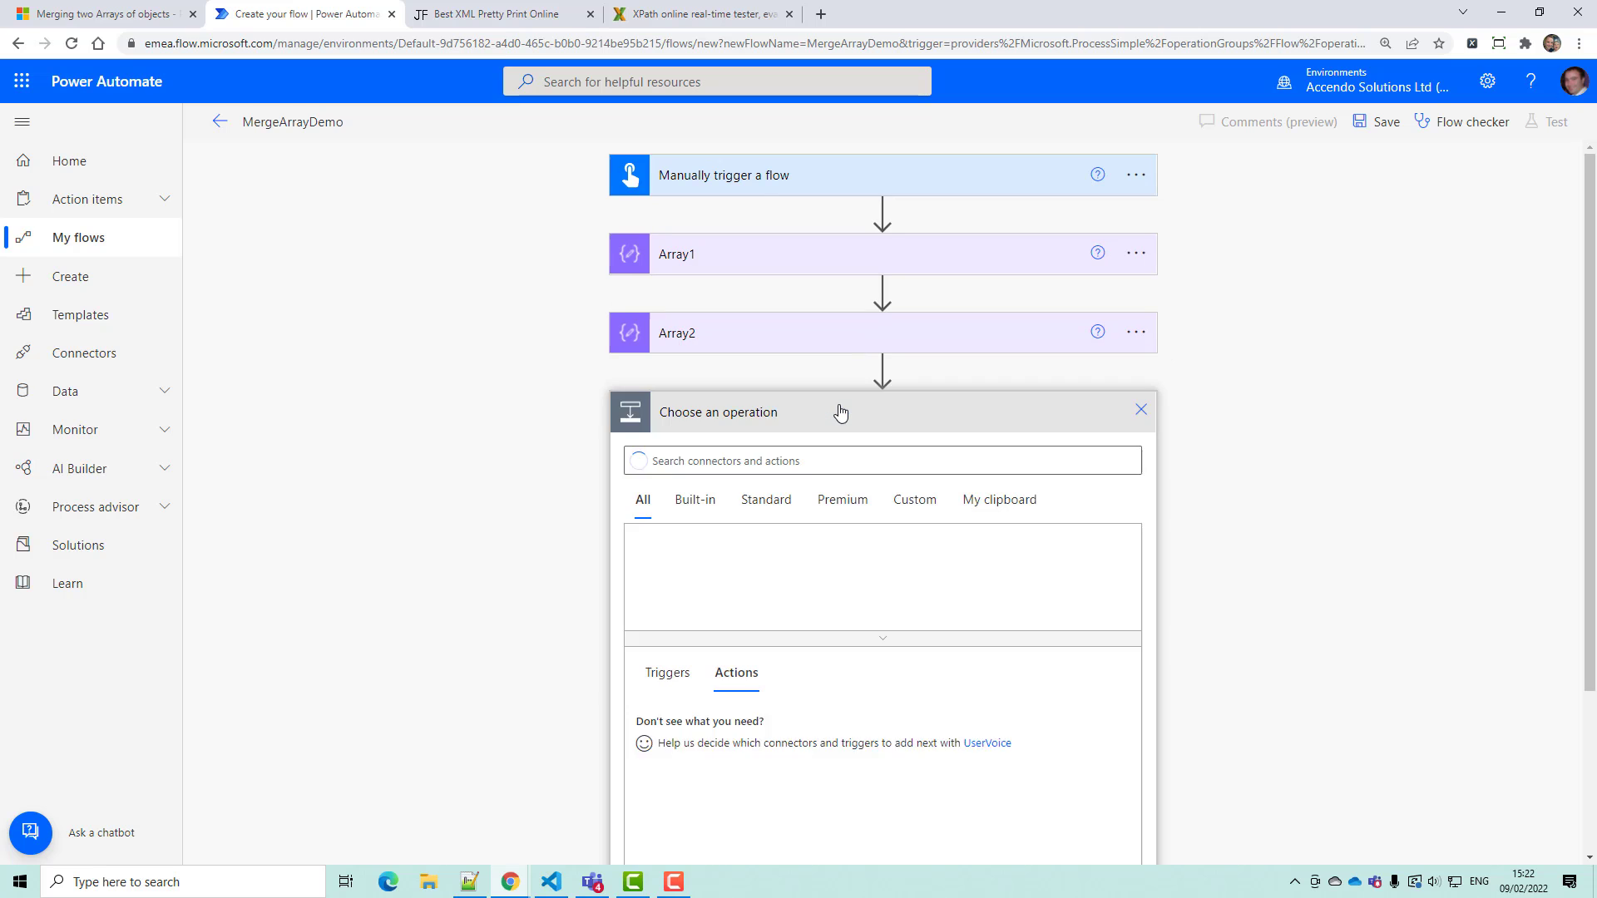
text(compose)
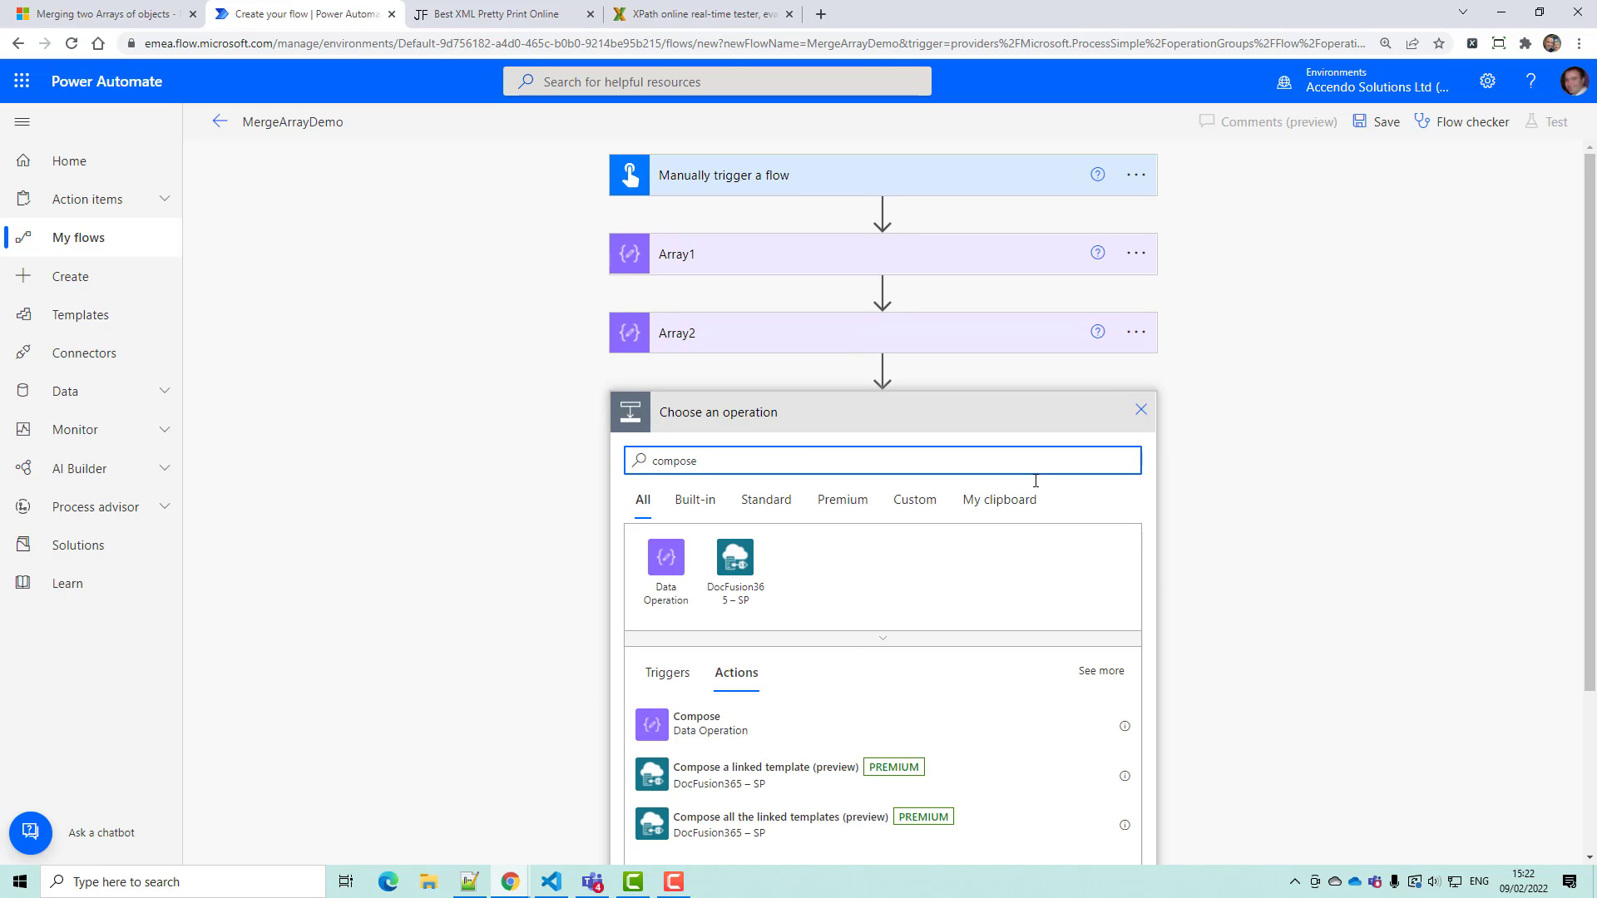
click(725, 724)
click(1143, 412)
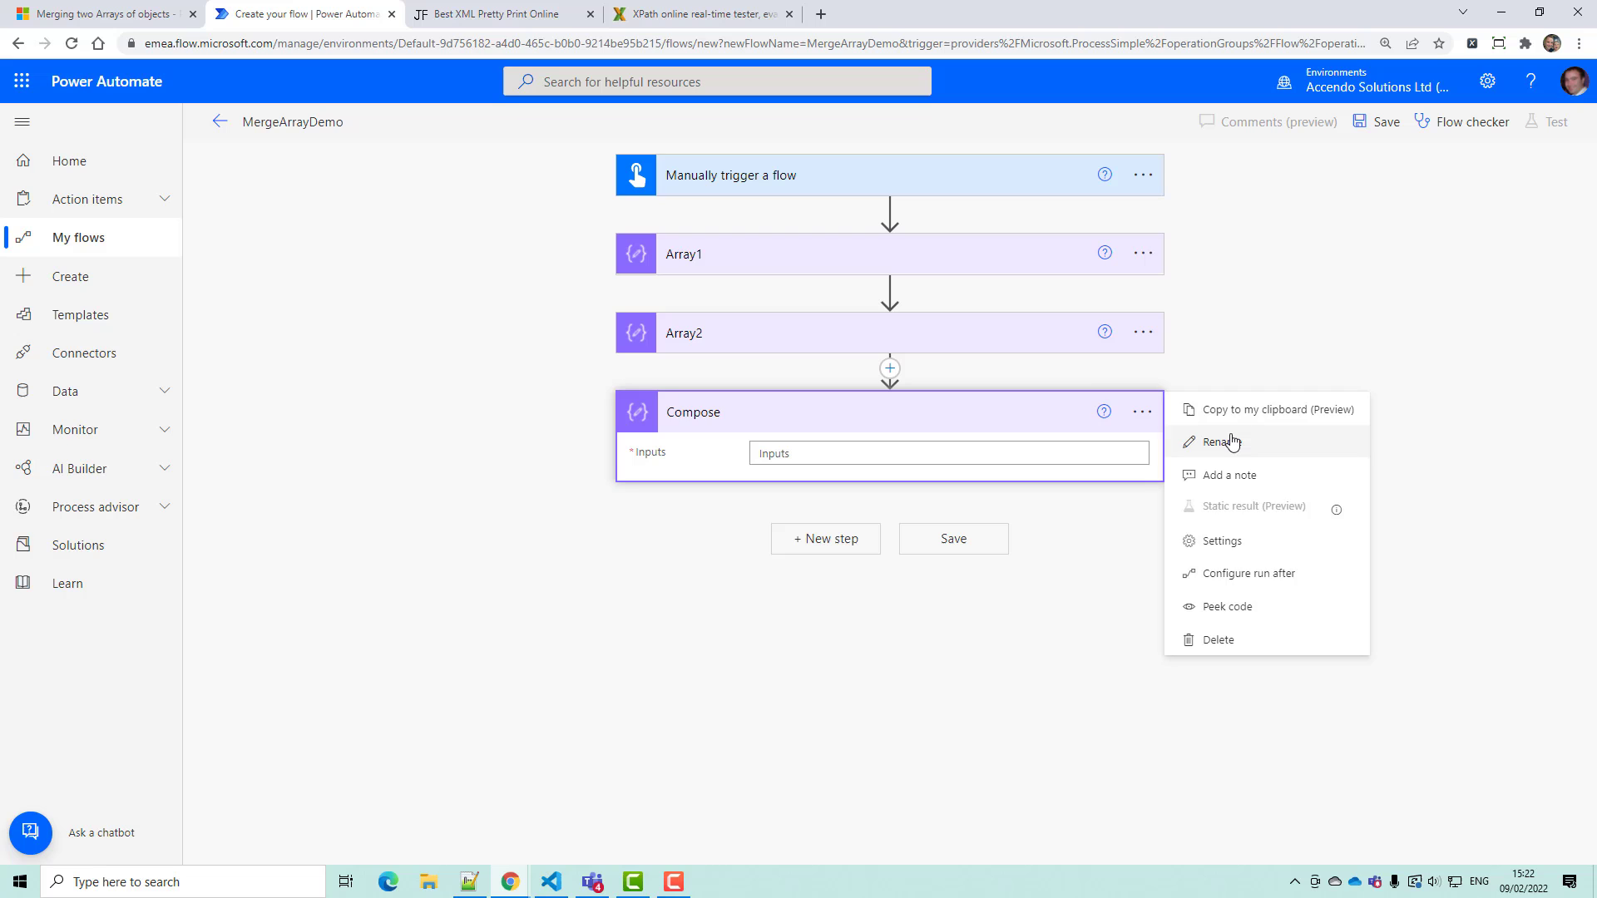
click(1220, 442)
text(pus)
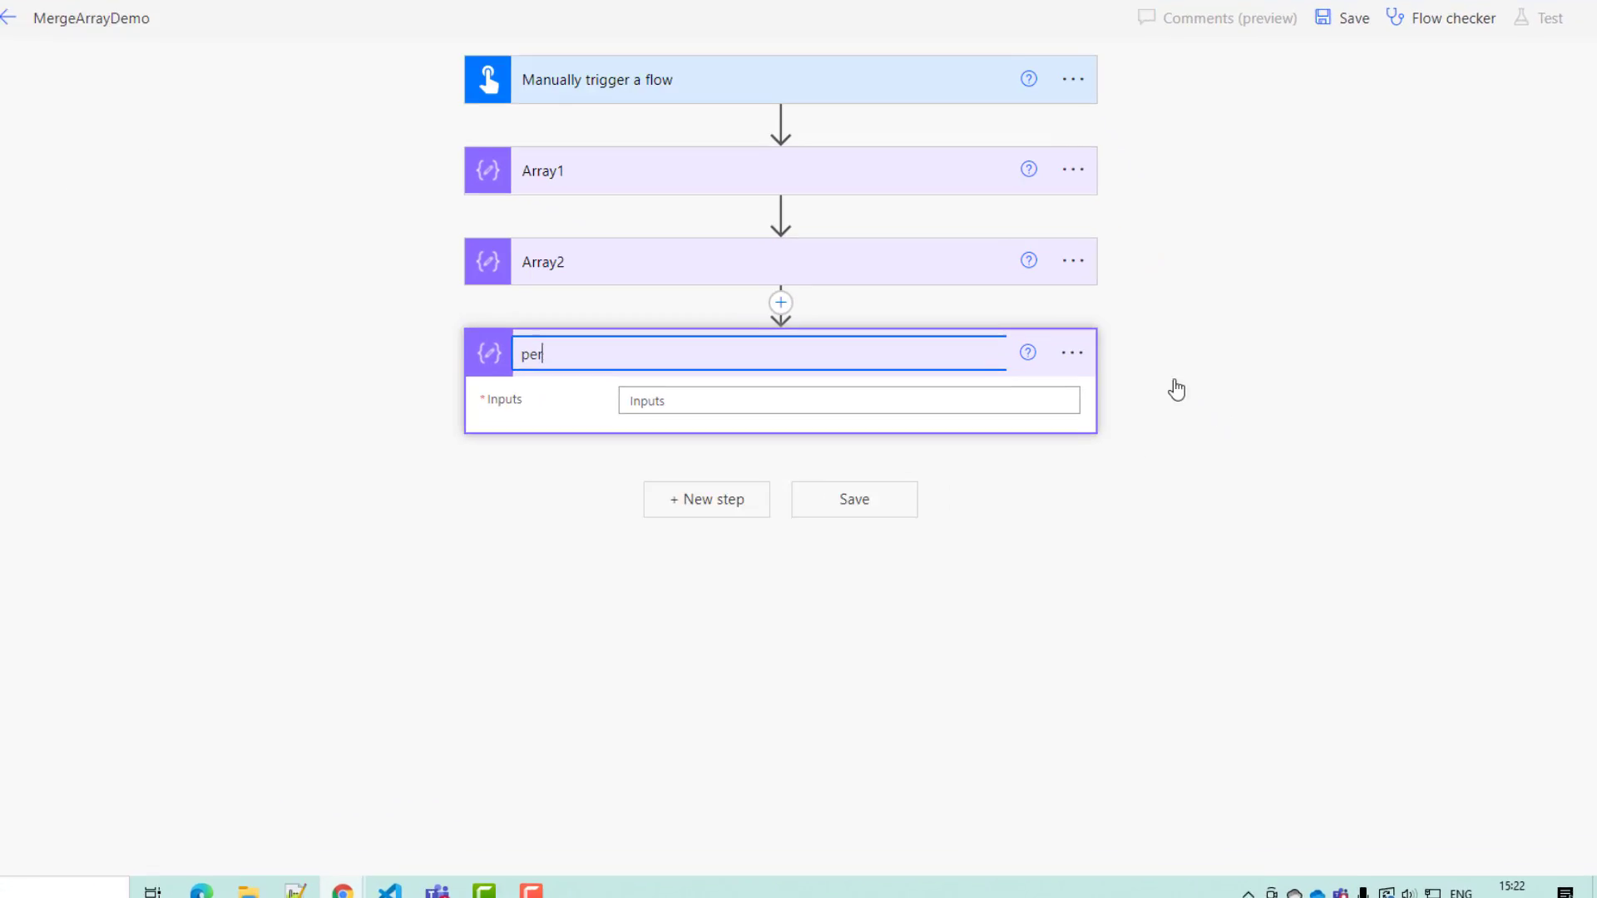
key(BackSpace)
key(BackSpace)
key(BackSpace)
text(Pre)
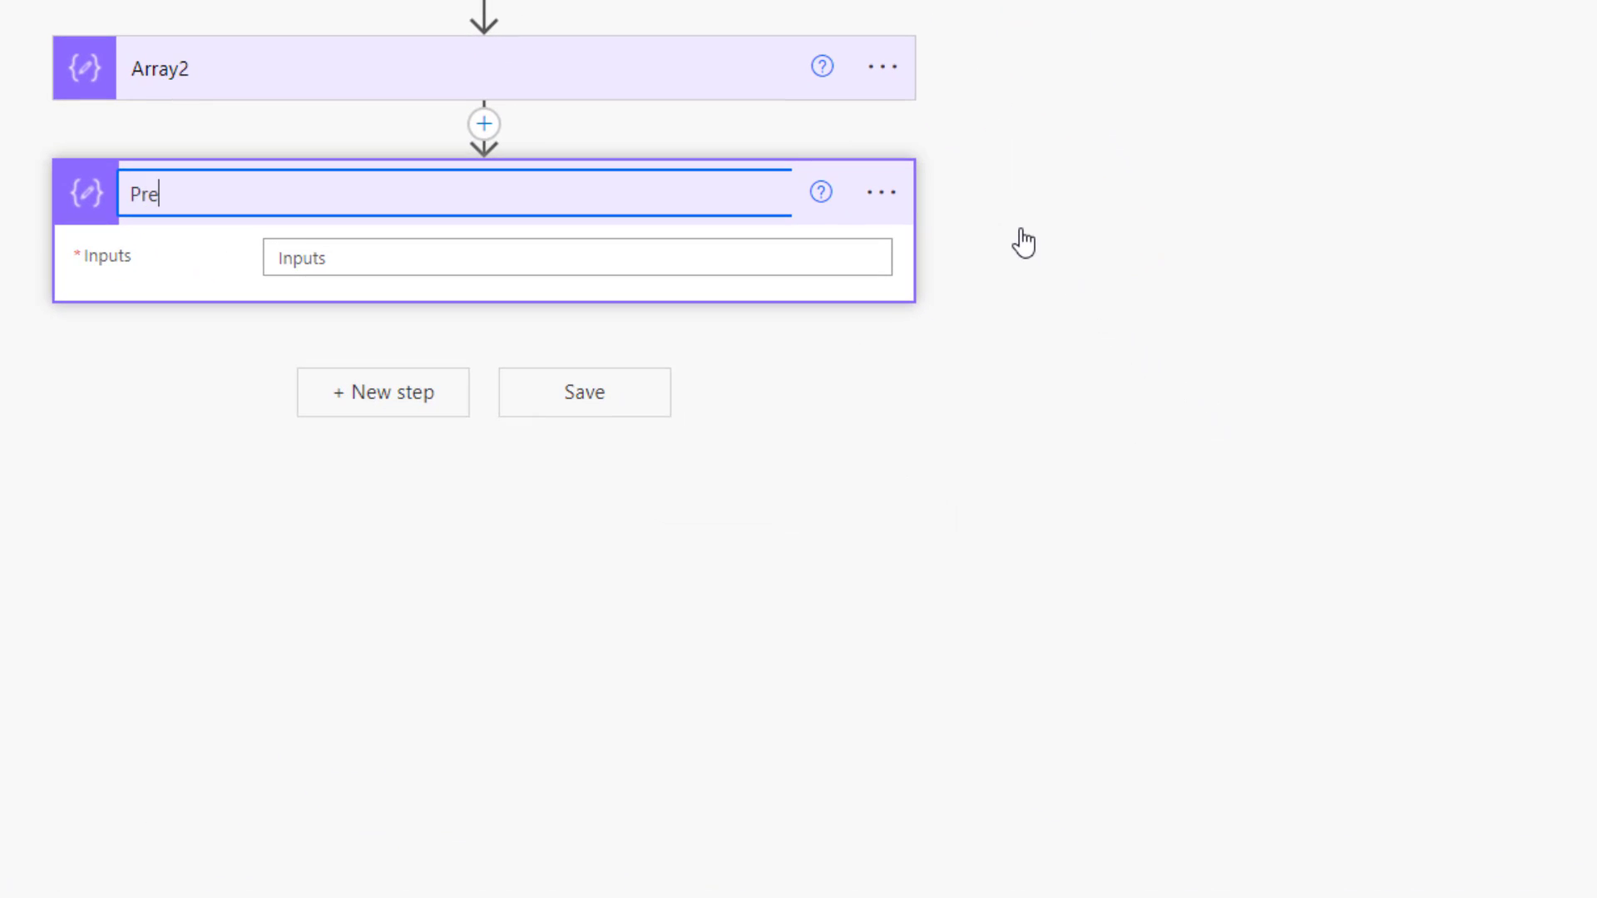
text(paer)
text(e)
text(Array2)
- Fill its Inputs with {"root": {"Array": Array2 Outputs}} and save the flow
click(770, 255)
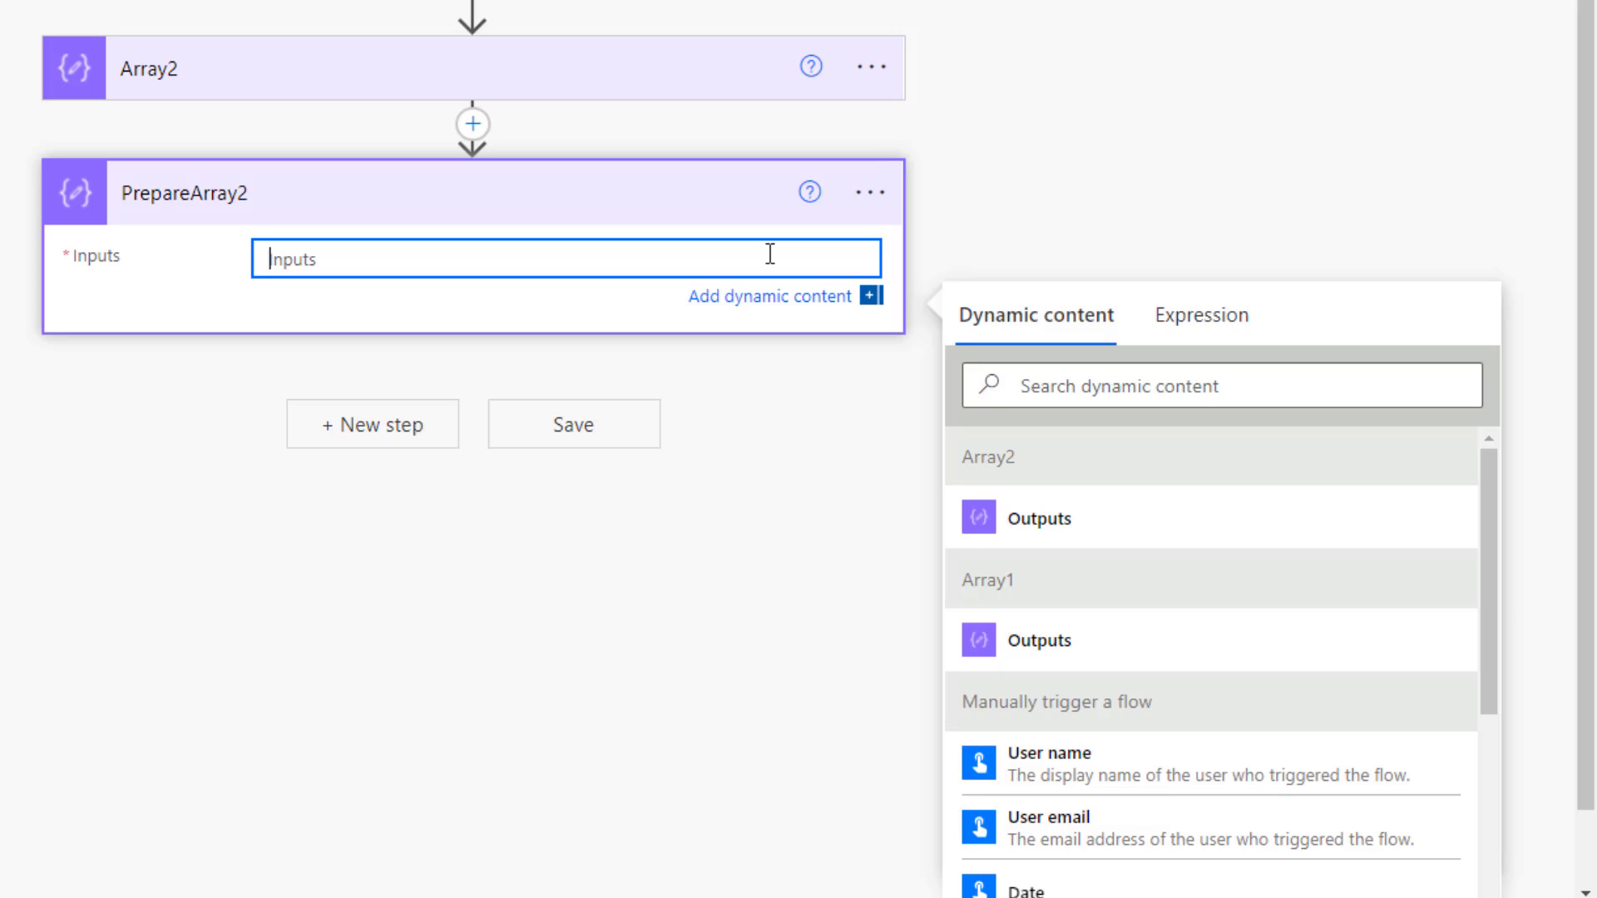
text({)
key(Return)
key(Return)
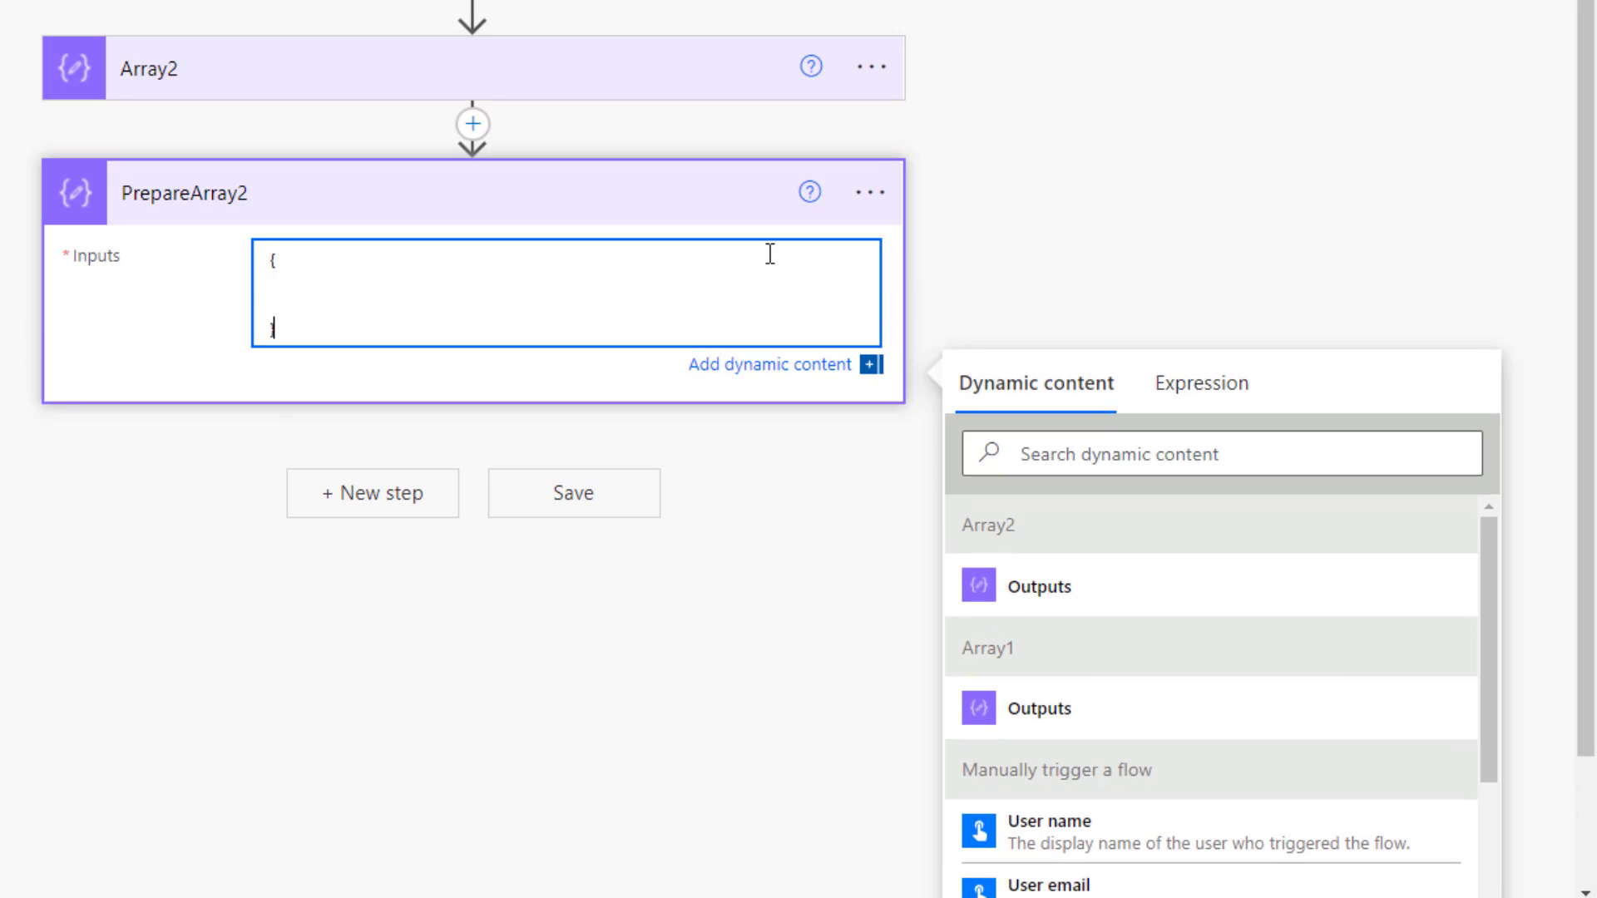
key(Up)
text("roo)
text(t": {)
key(Return)
text(")
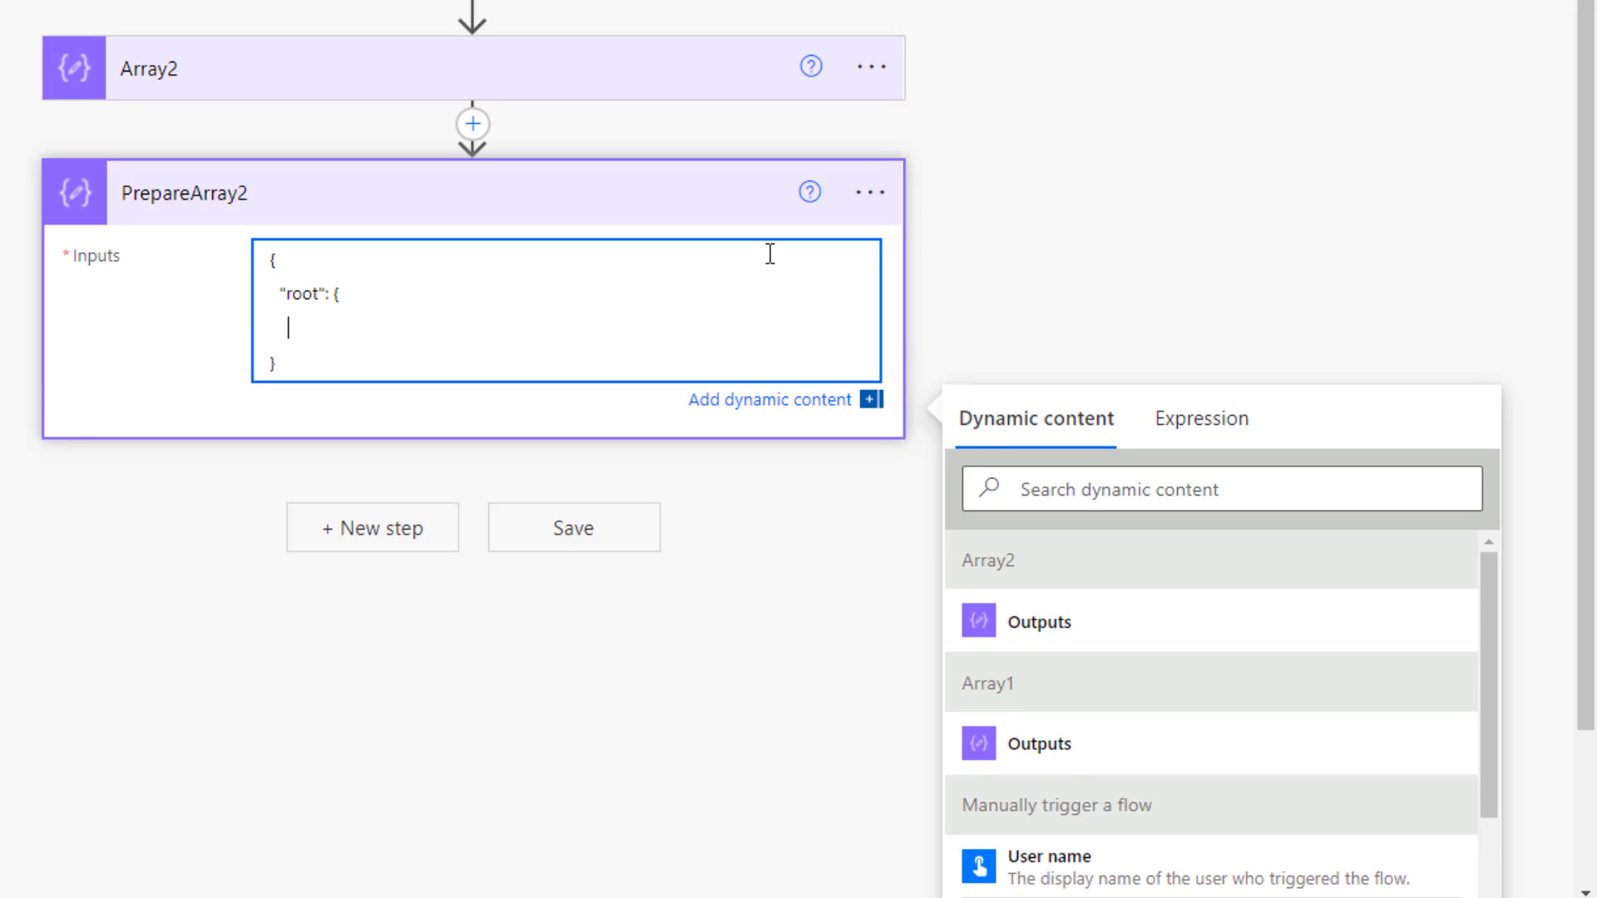
text(Array":)
click(1015, 624)
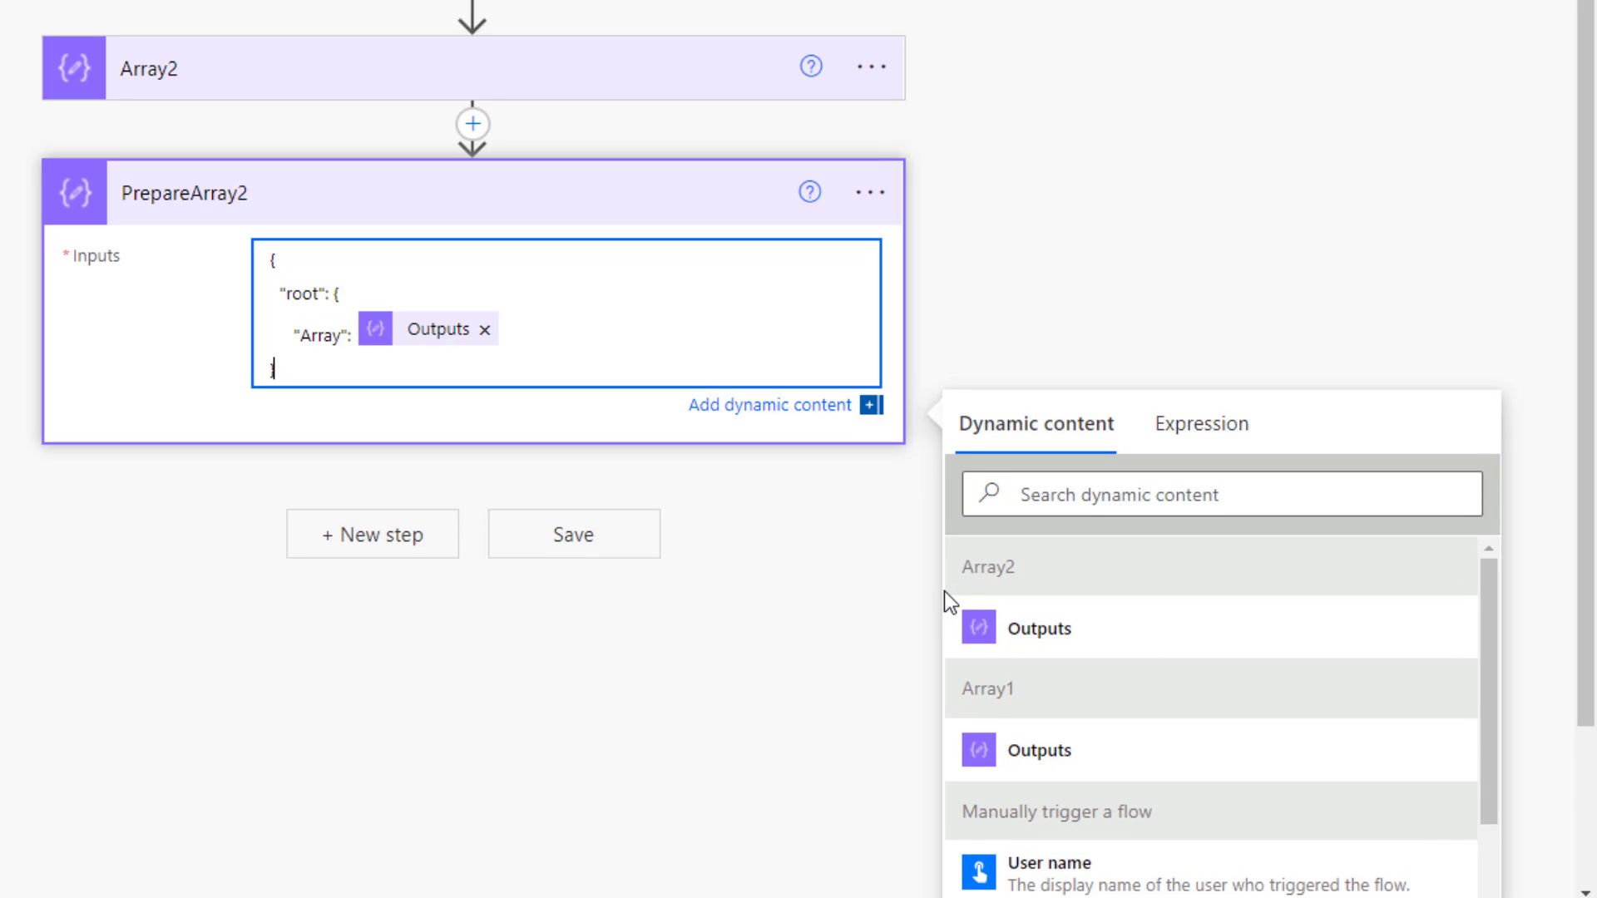
key(Up)
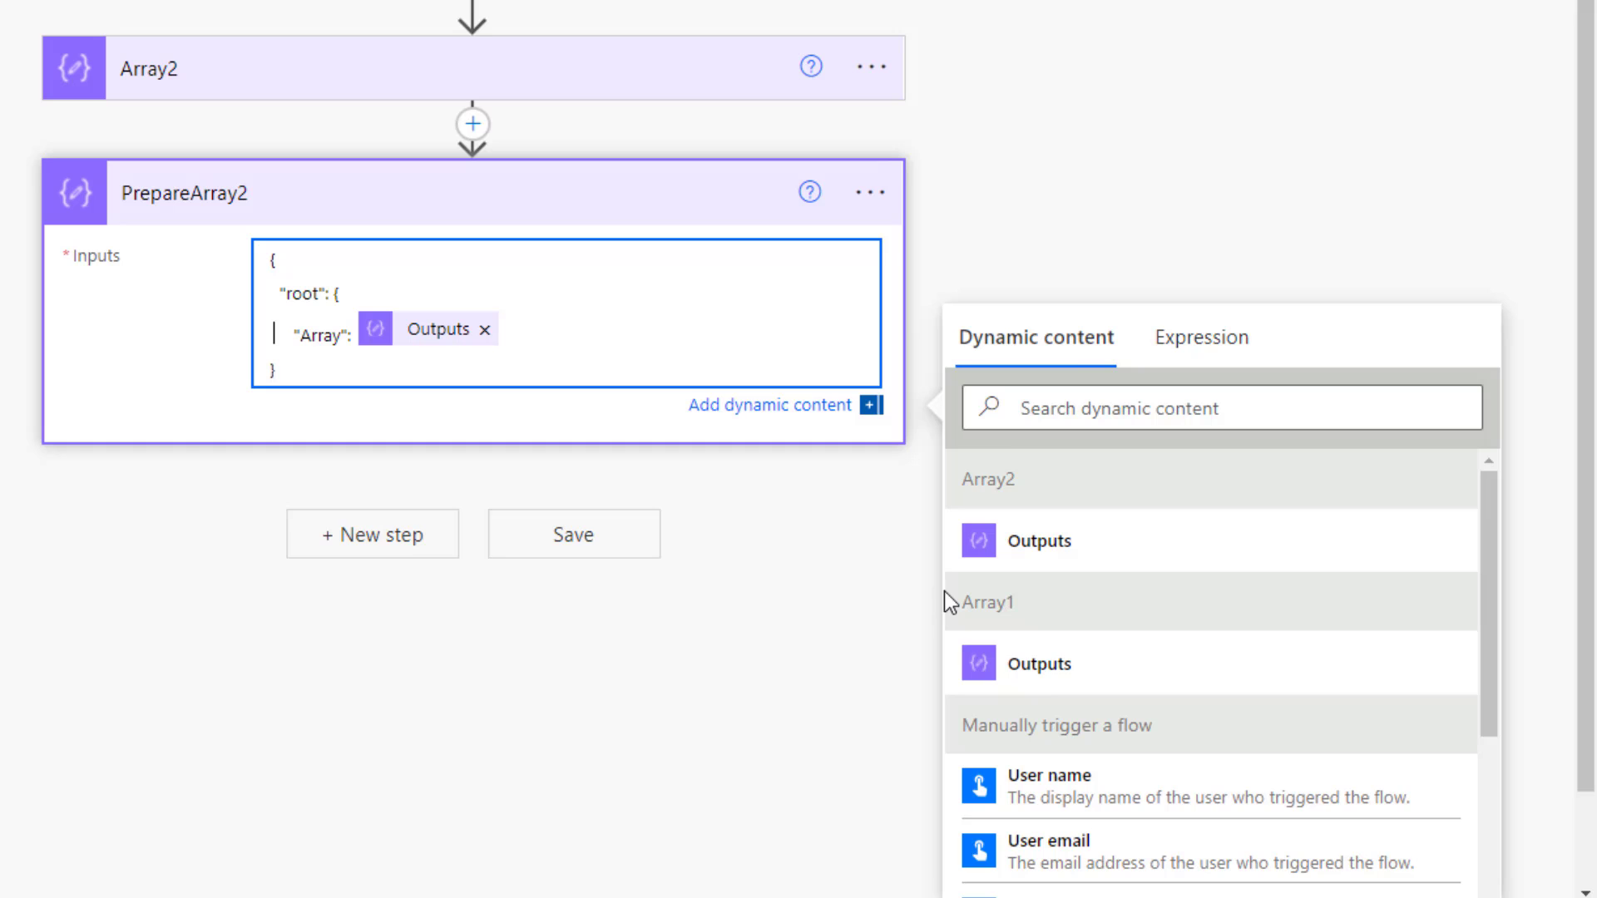
key(End)
key(Return)
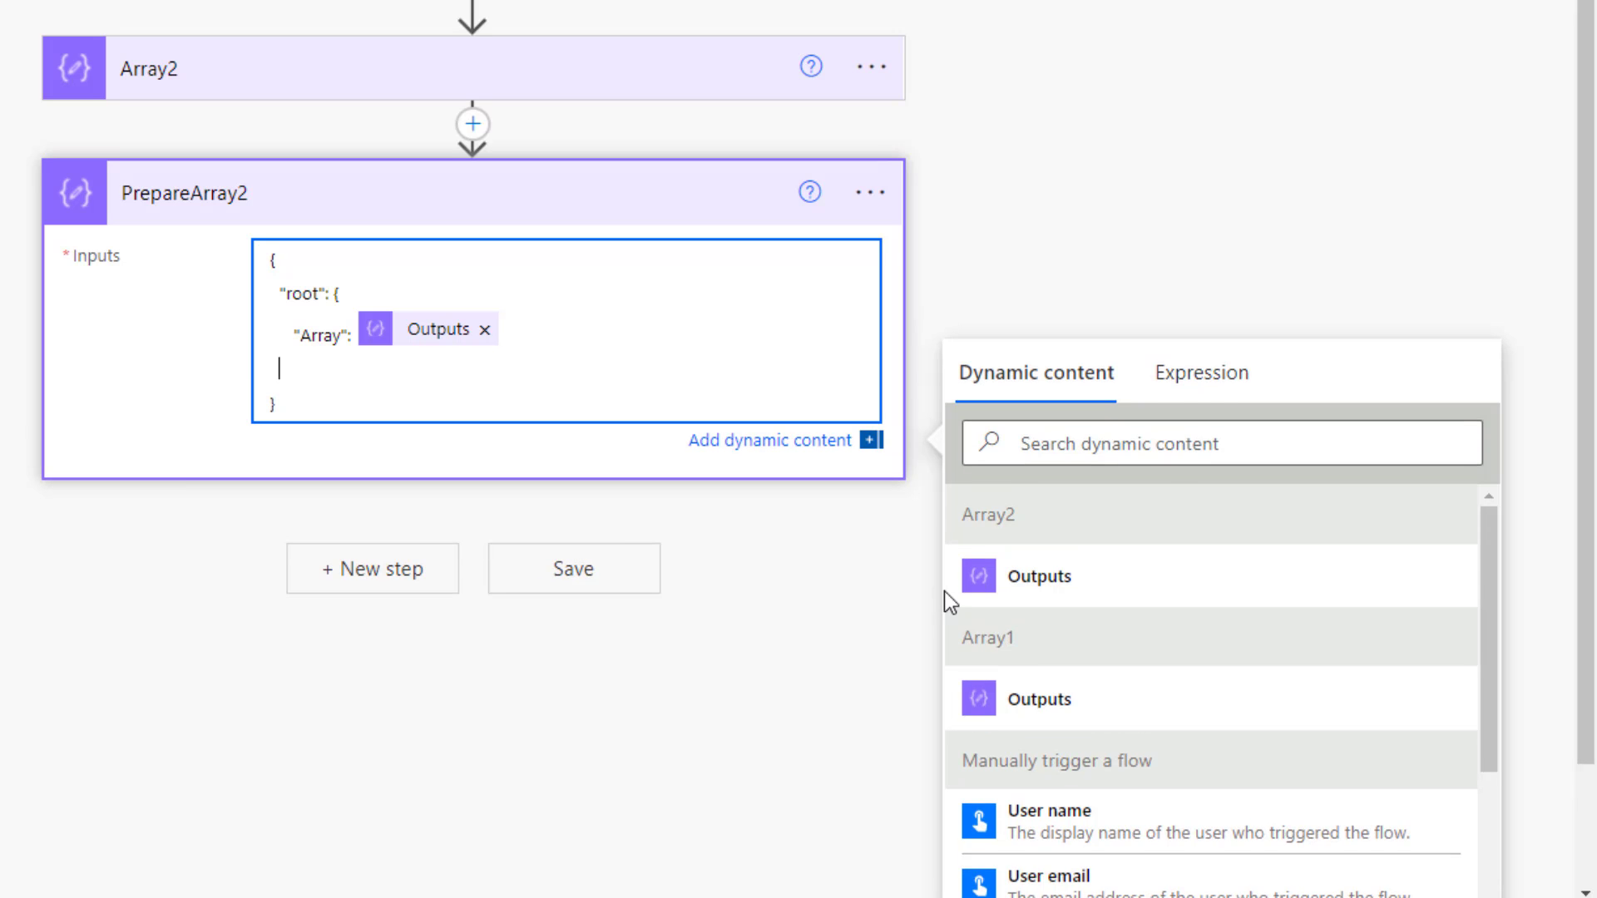
text(})
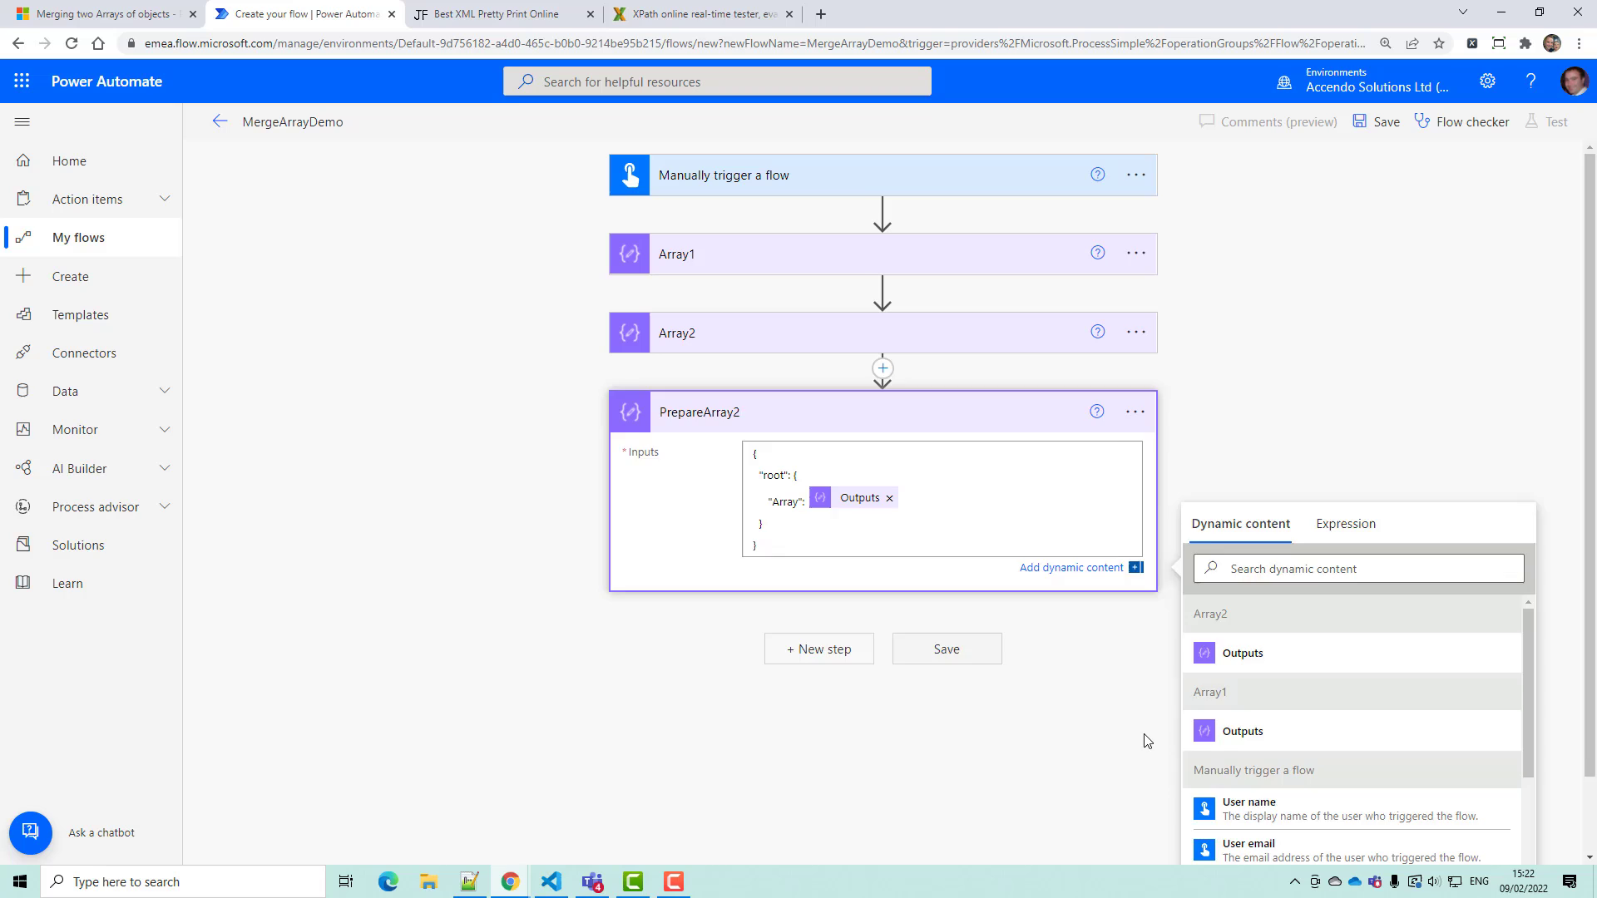
click(1148, 741)
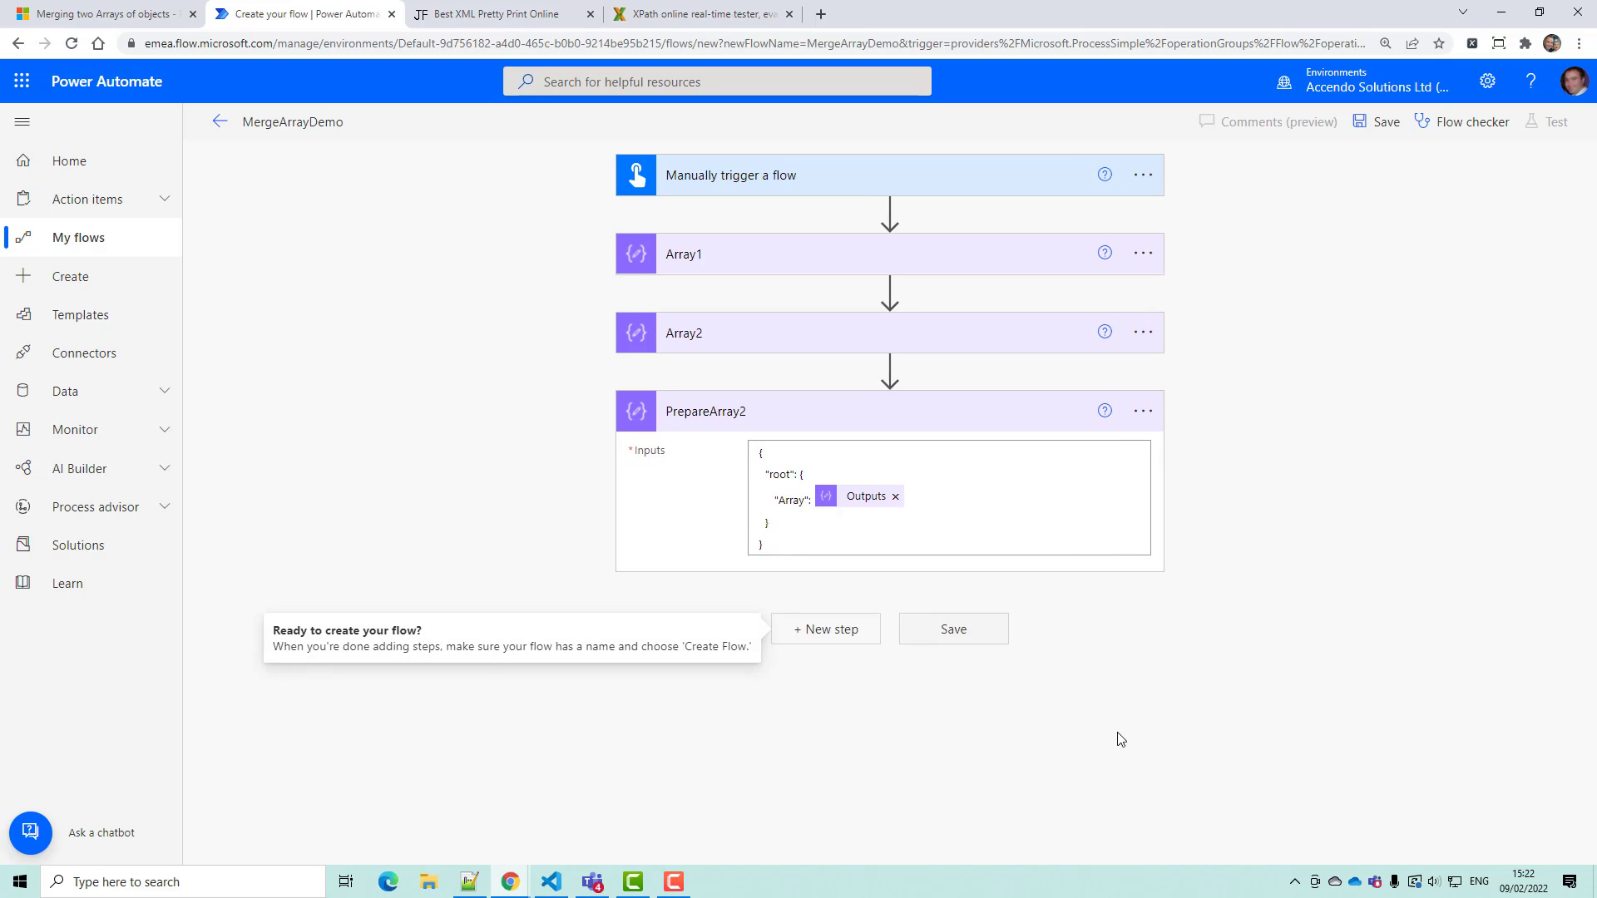
click(954, 644)
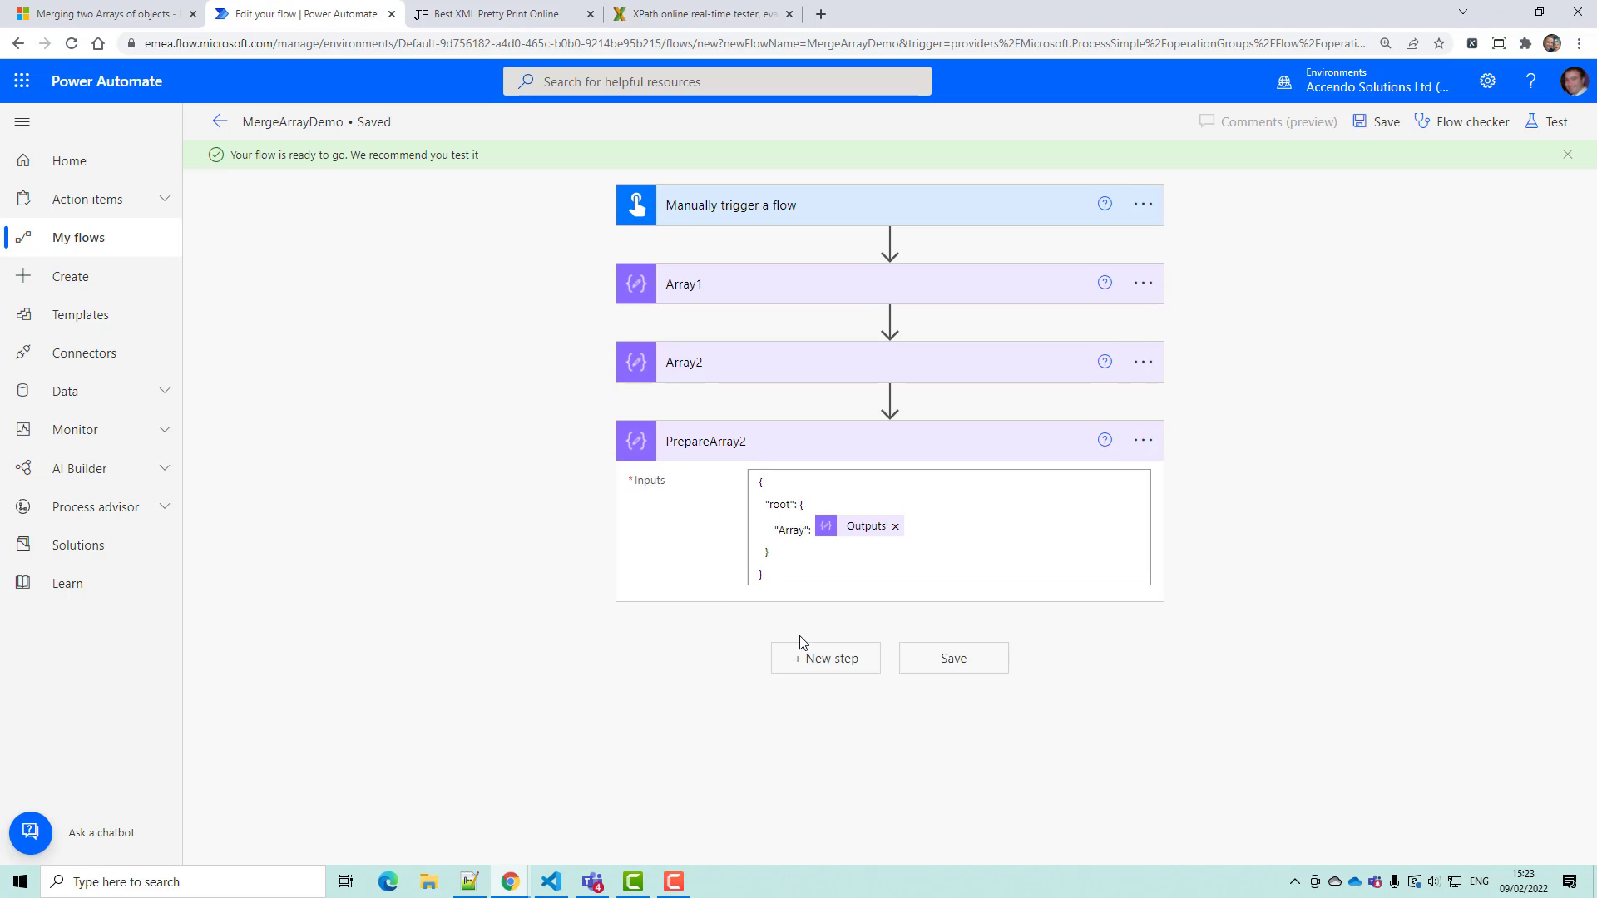
- Add a Compose action below PrepareArray2 and rename it XML
click(817, 658)
text(co)
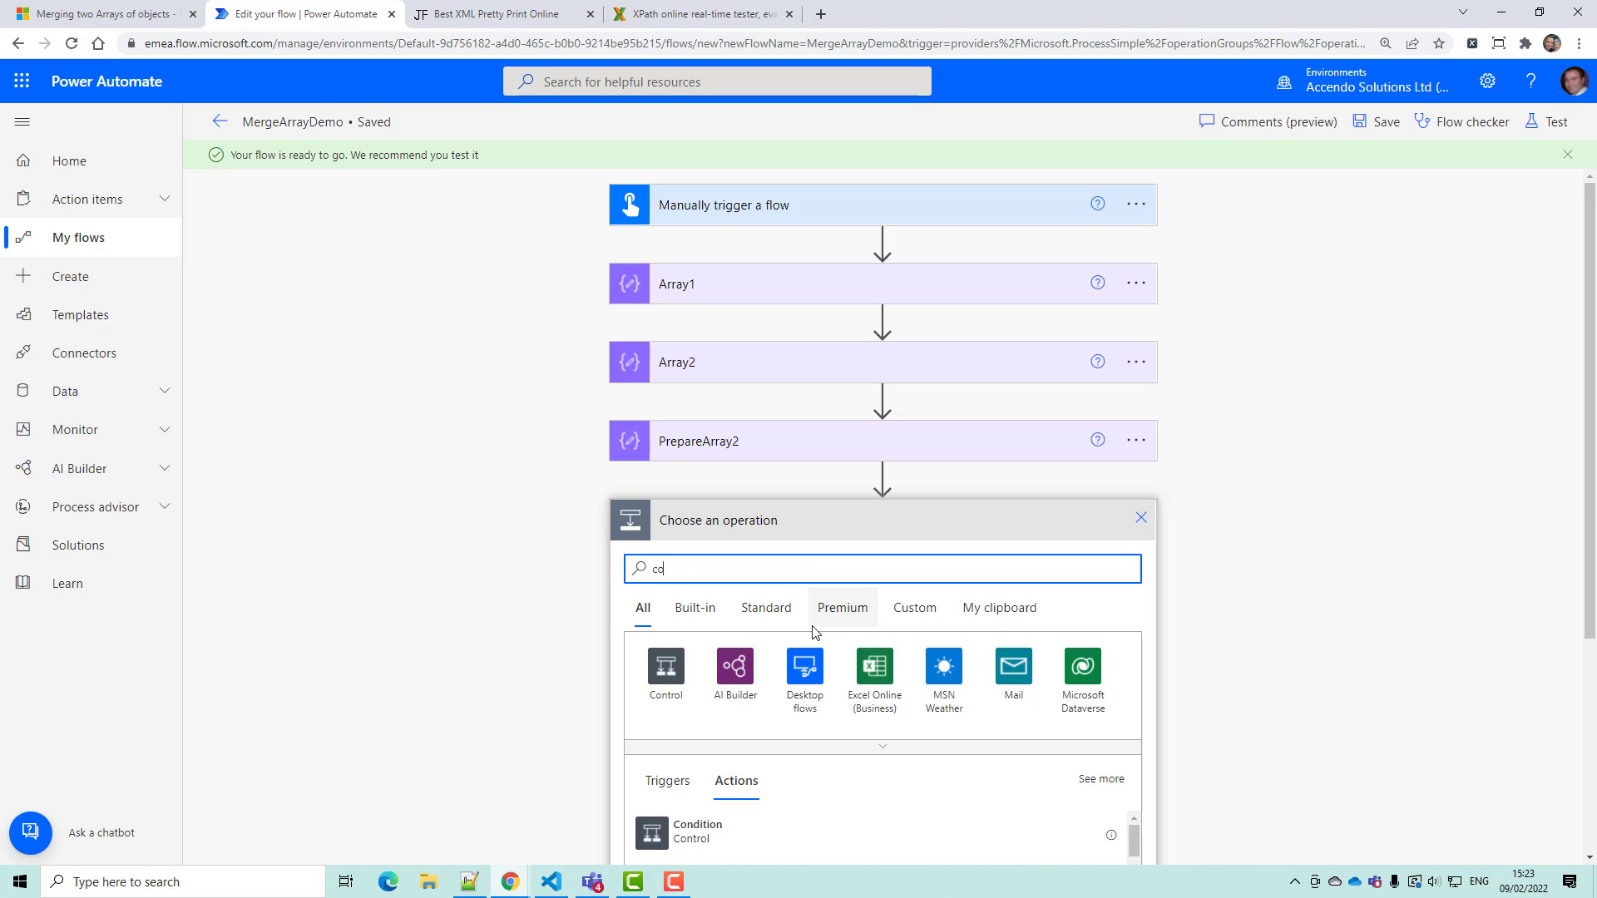
text(mpose)
click(695, 834)
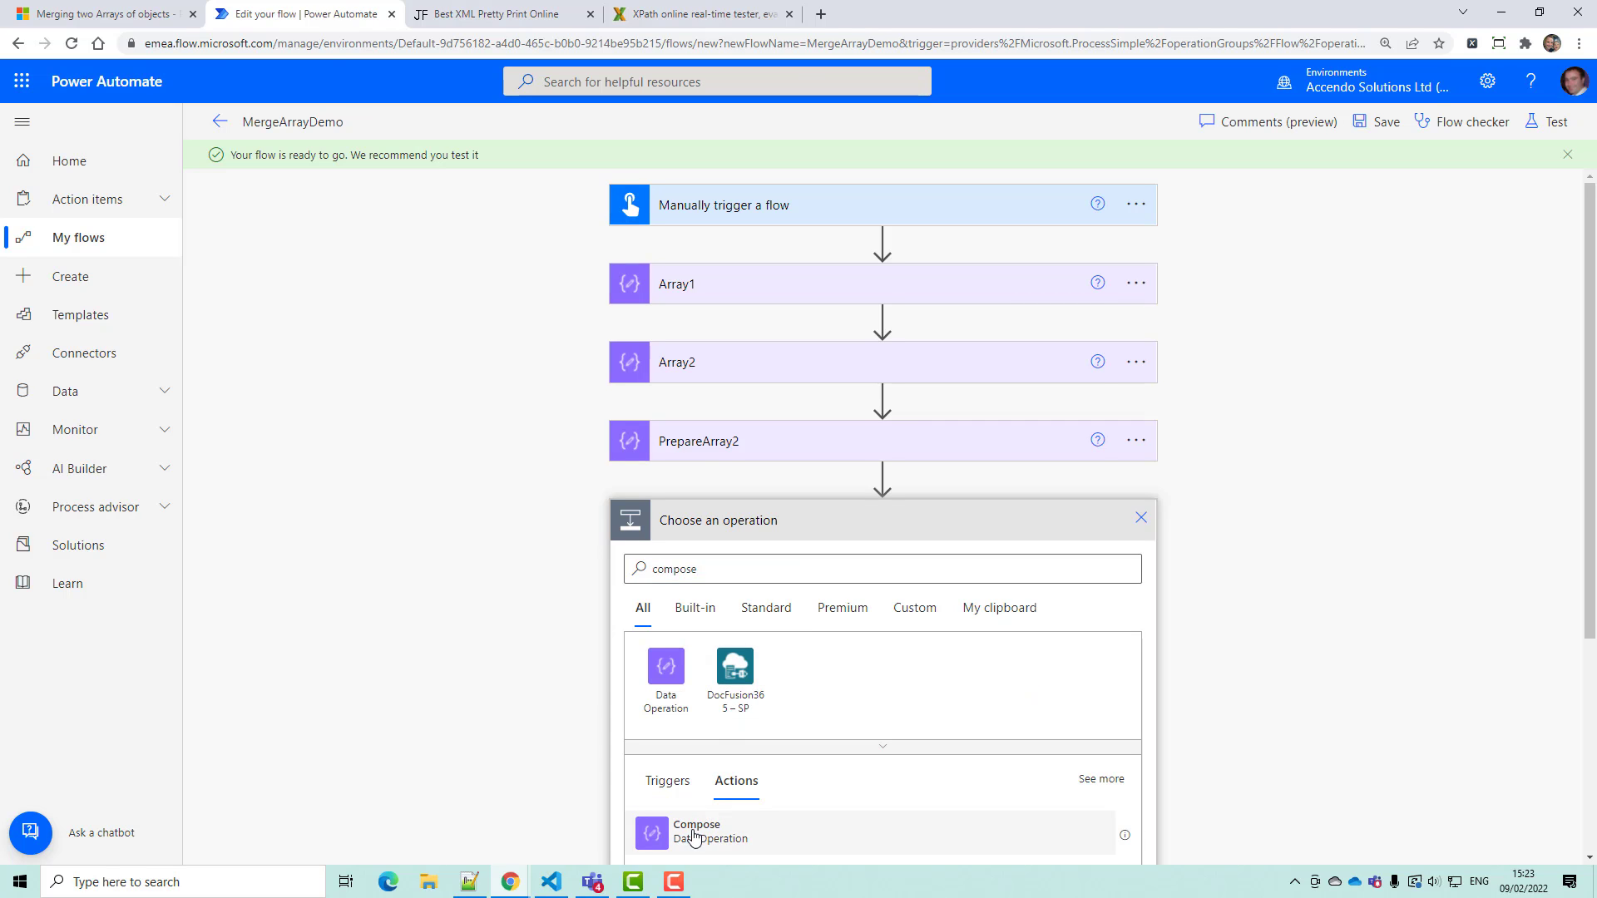
click(1143, 519)
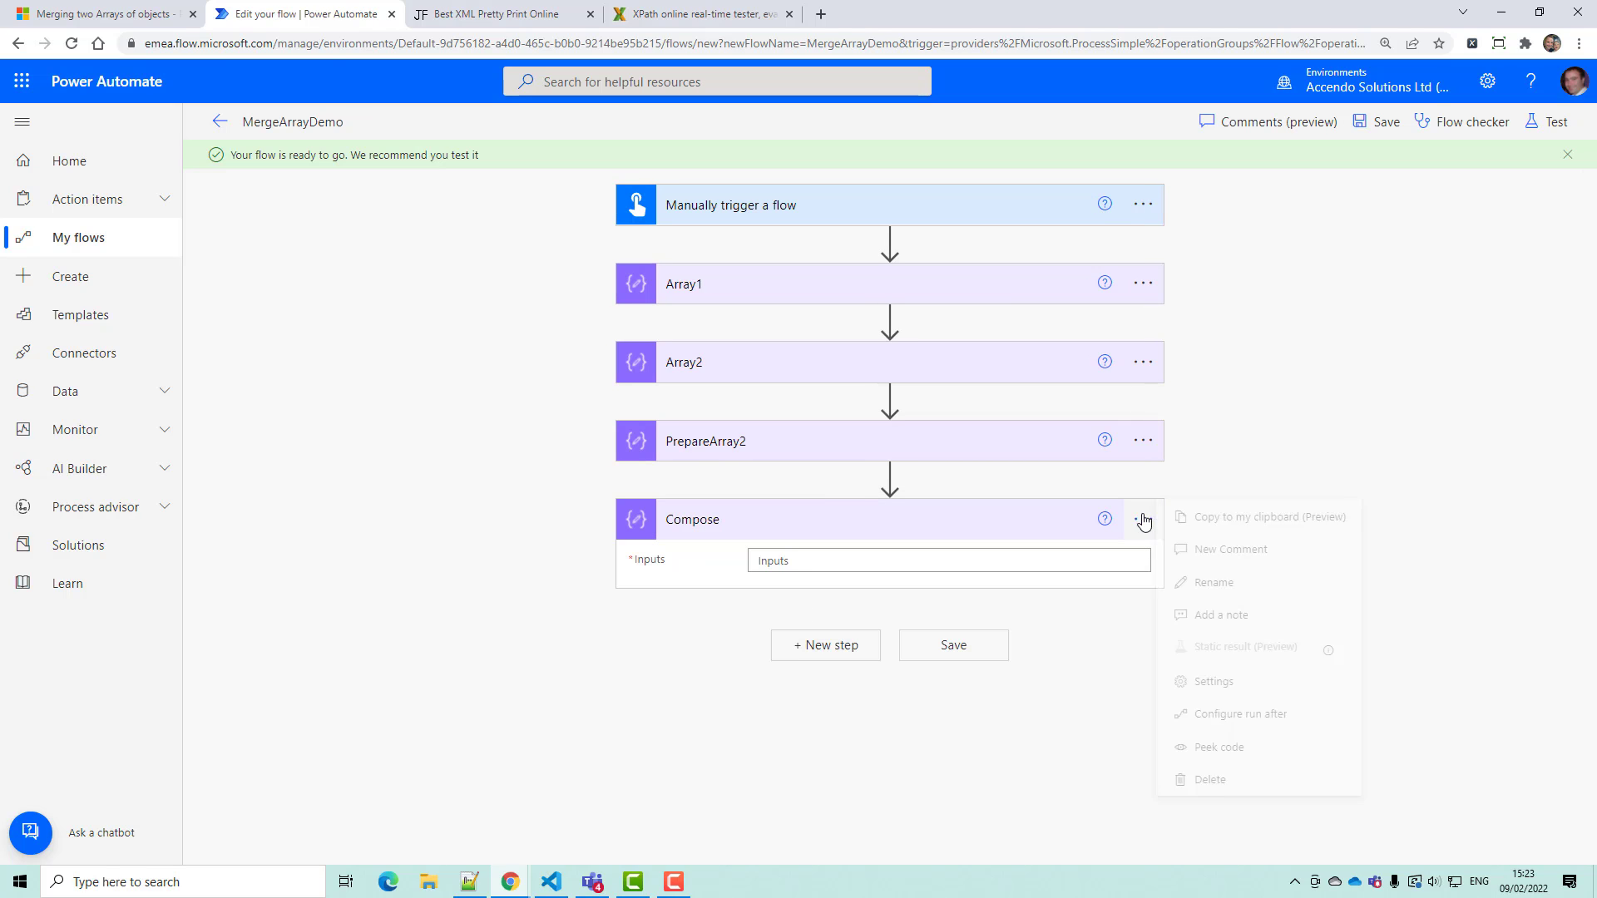
click(1231, 584)
text(XML)
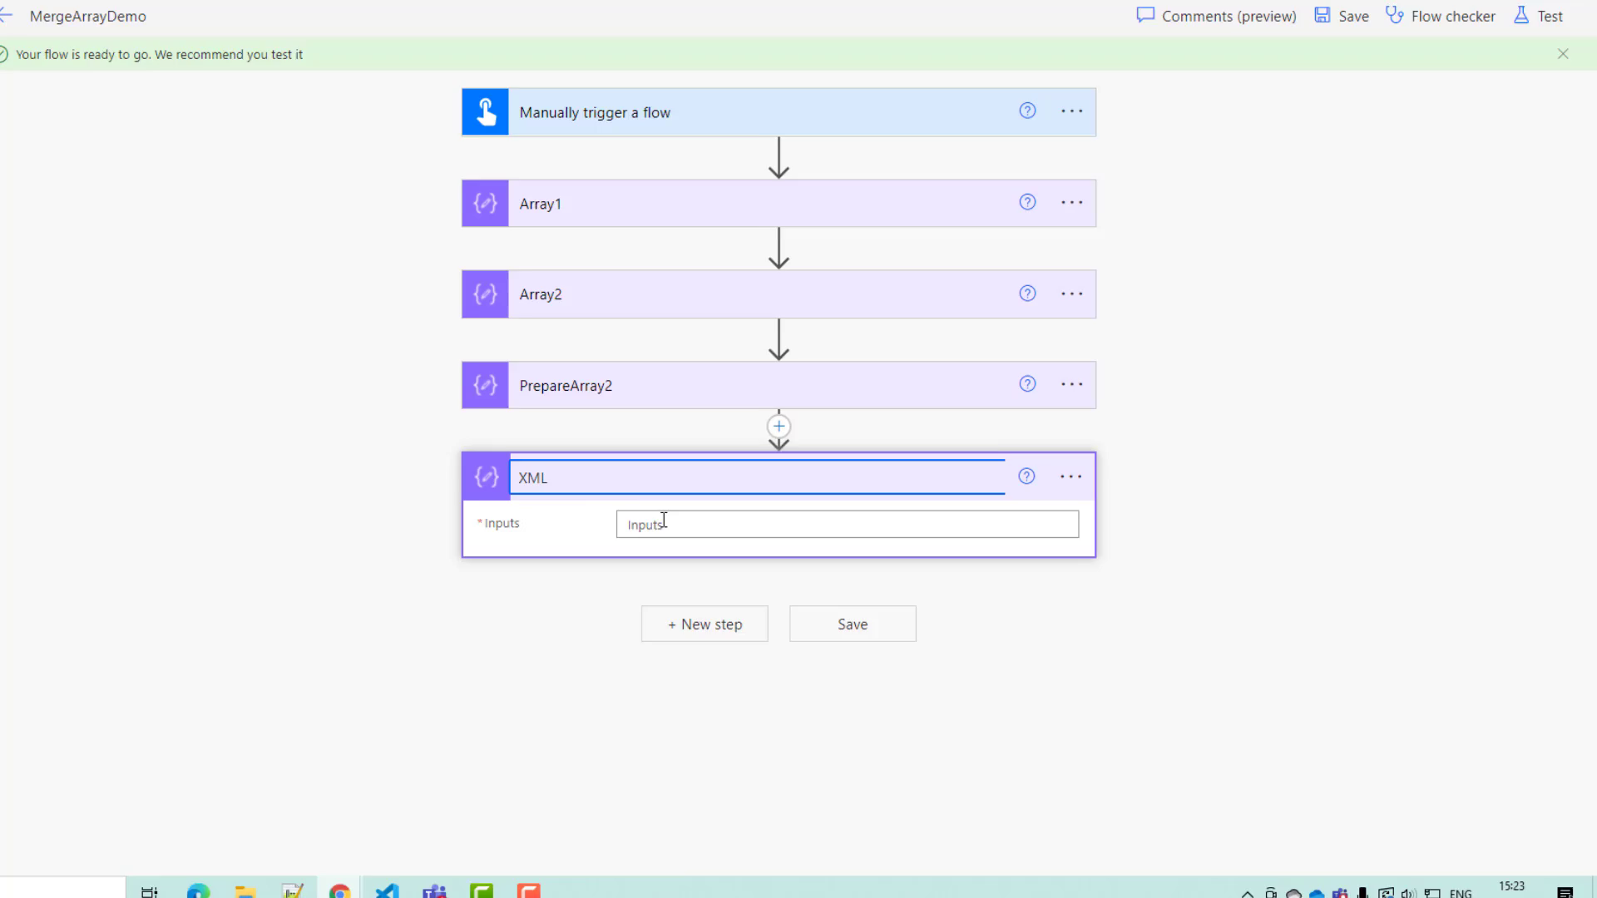
- Set the XML step's Inputs to the expression xml(outputs('PrepareArray2'))
click(663, 521)
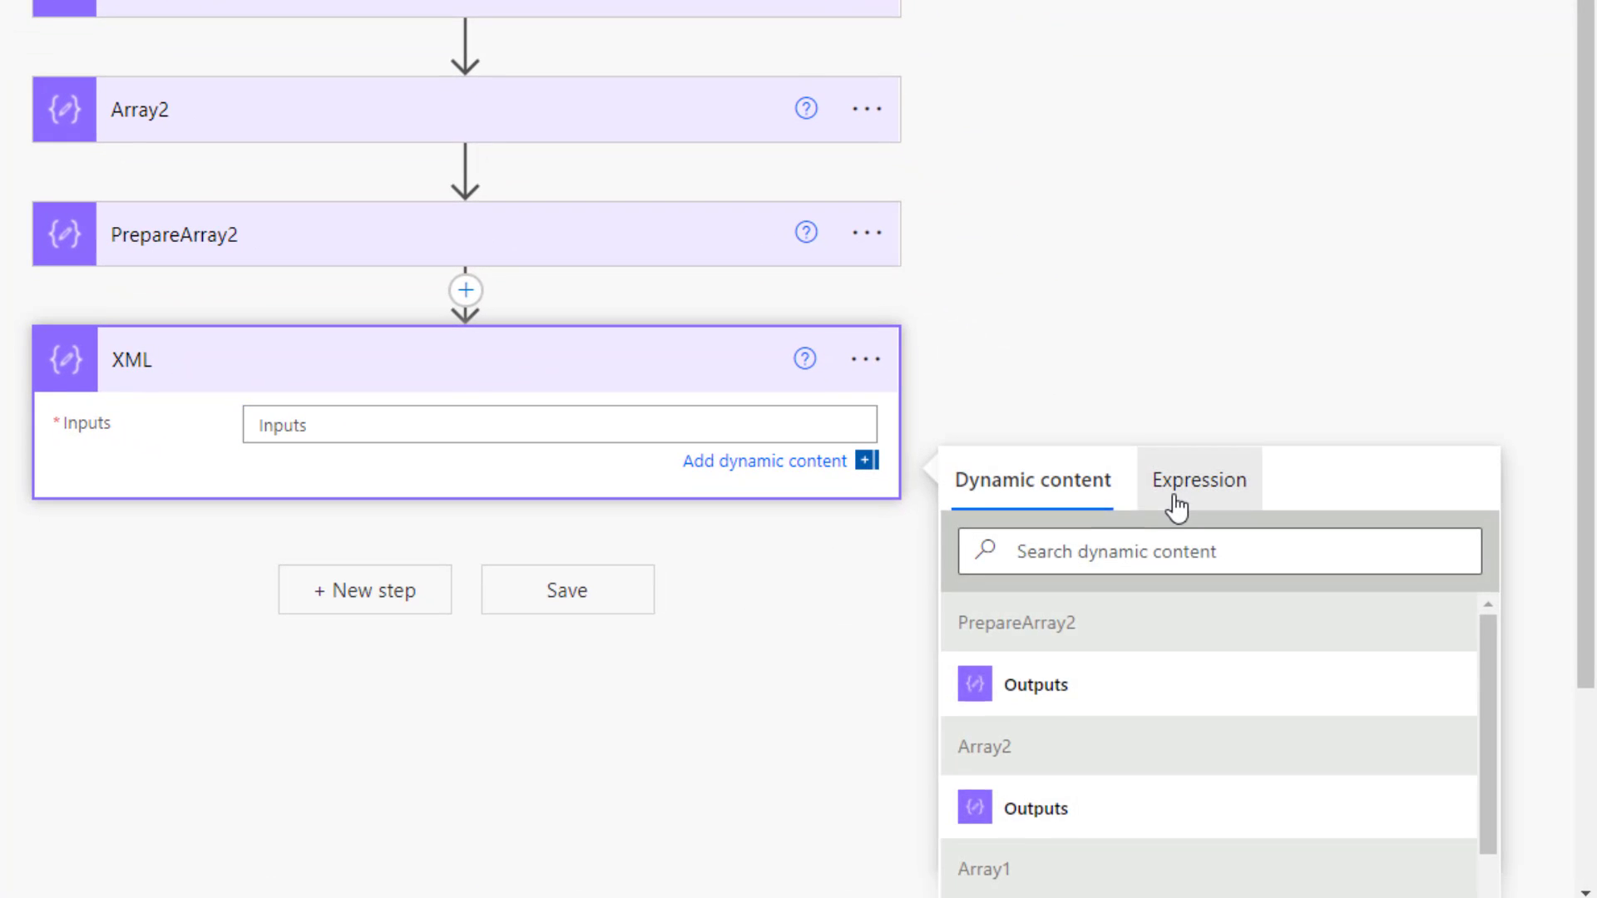
click(1297, 580)
text(xm l)
key(BackSpace)
key(BackSpace)
key(BackSpace)
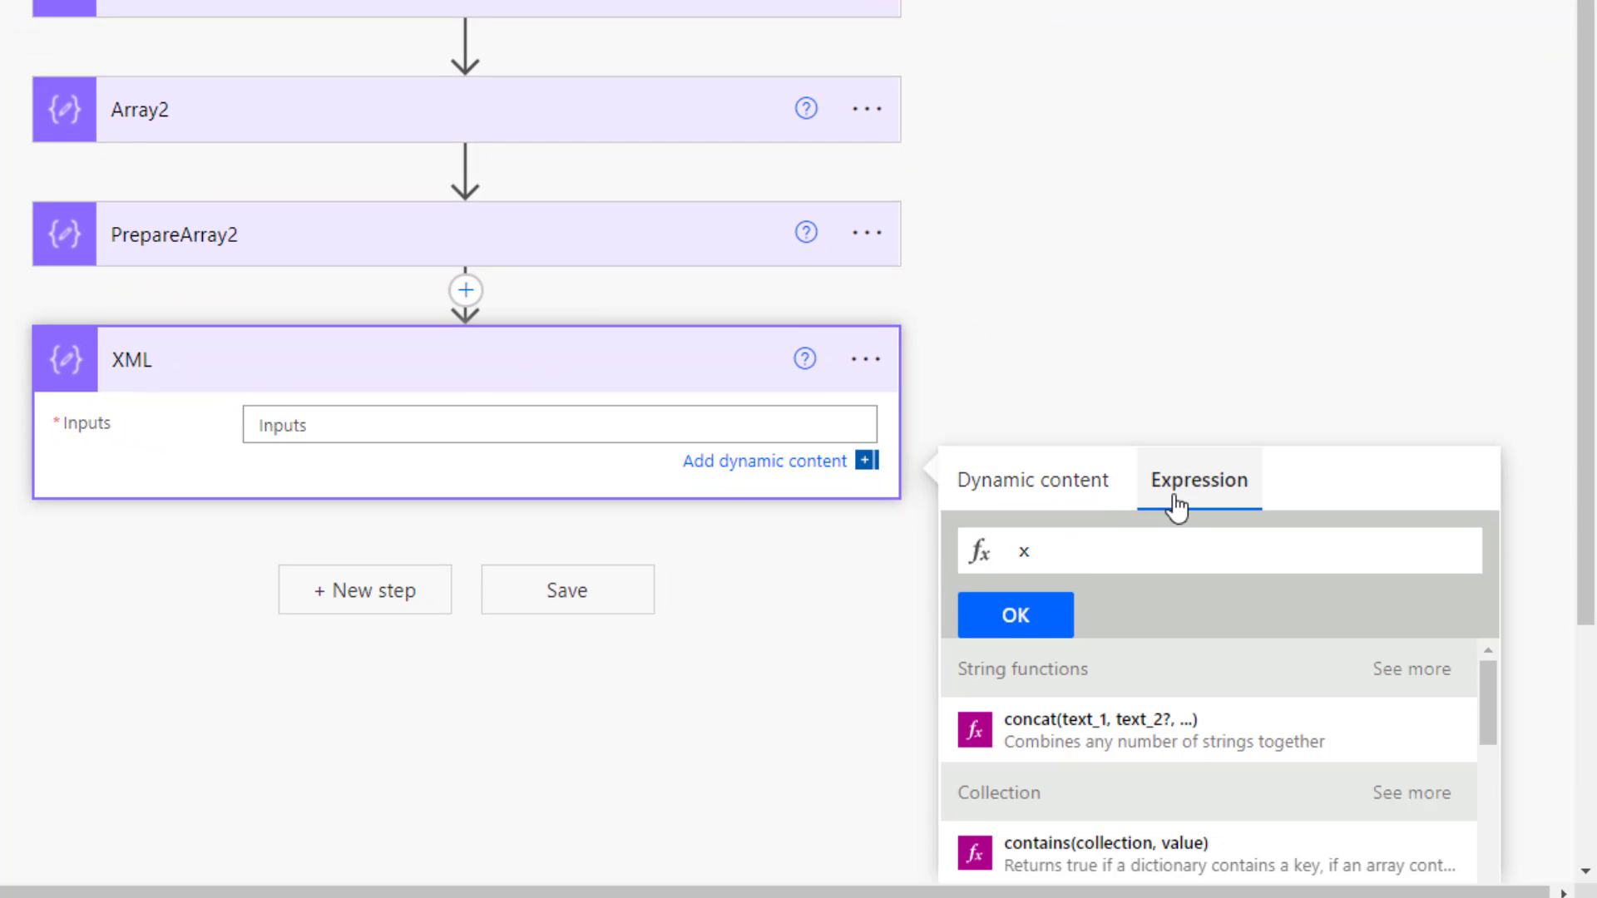
text(ml)
key(Return)
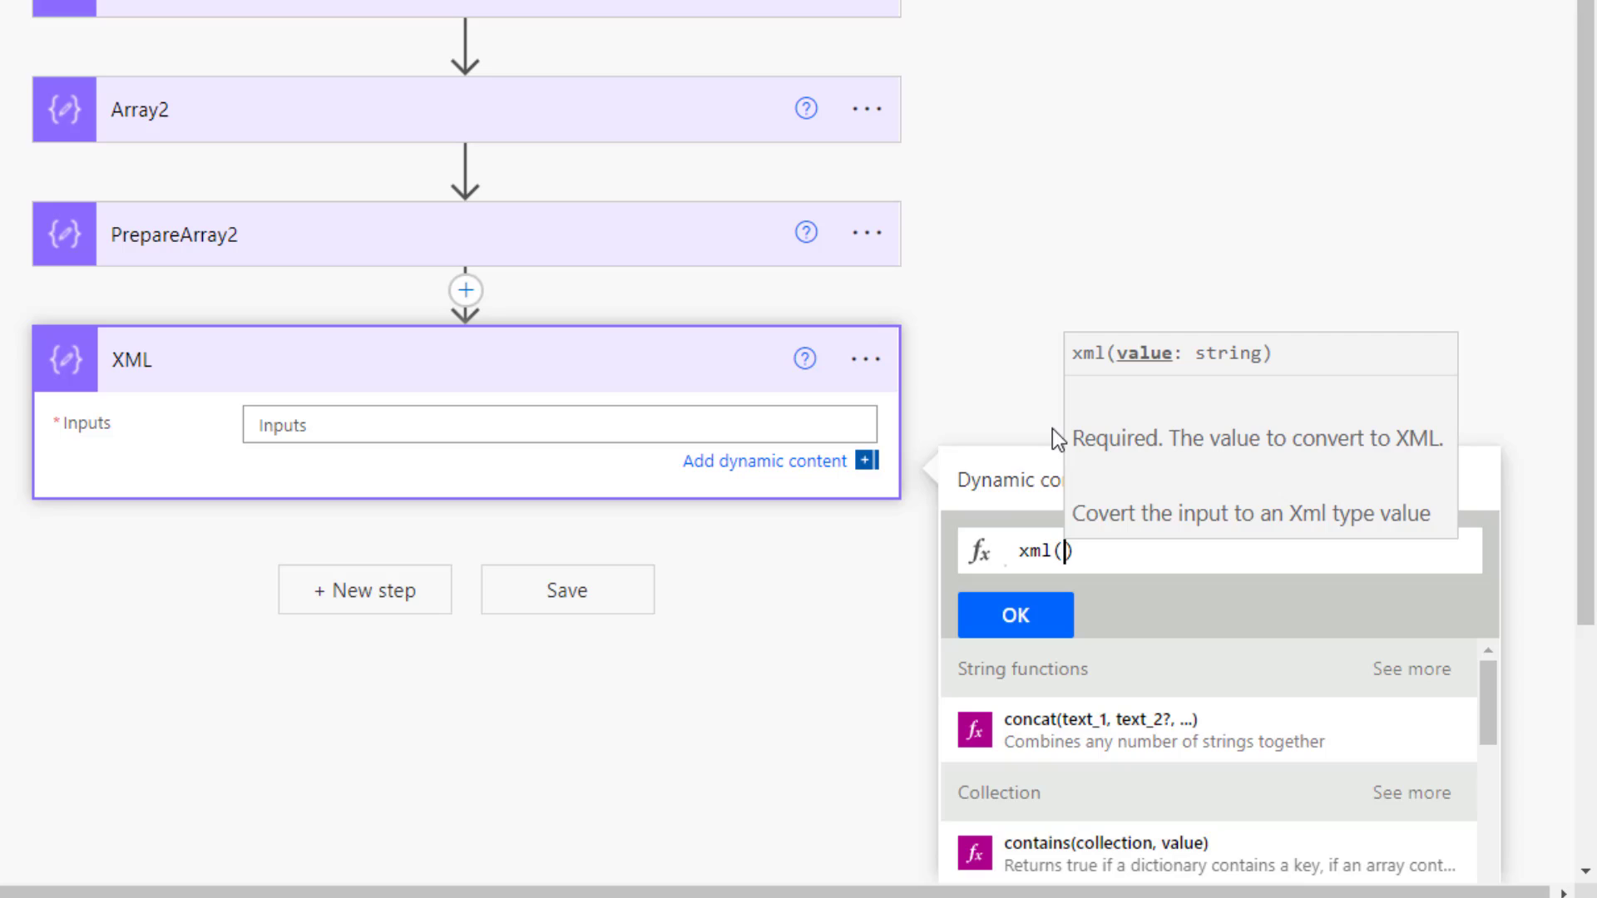
click(1016, 486)
click(1042, 732)
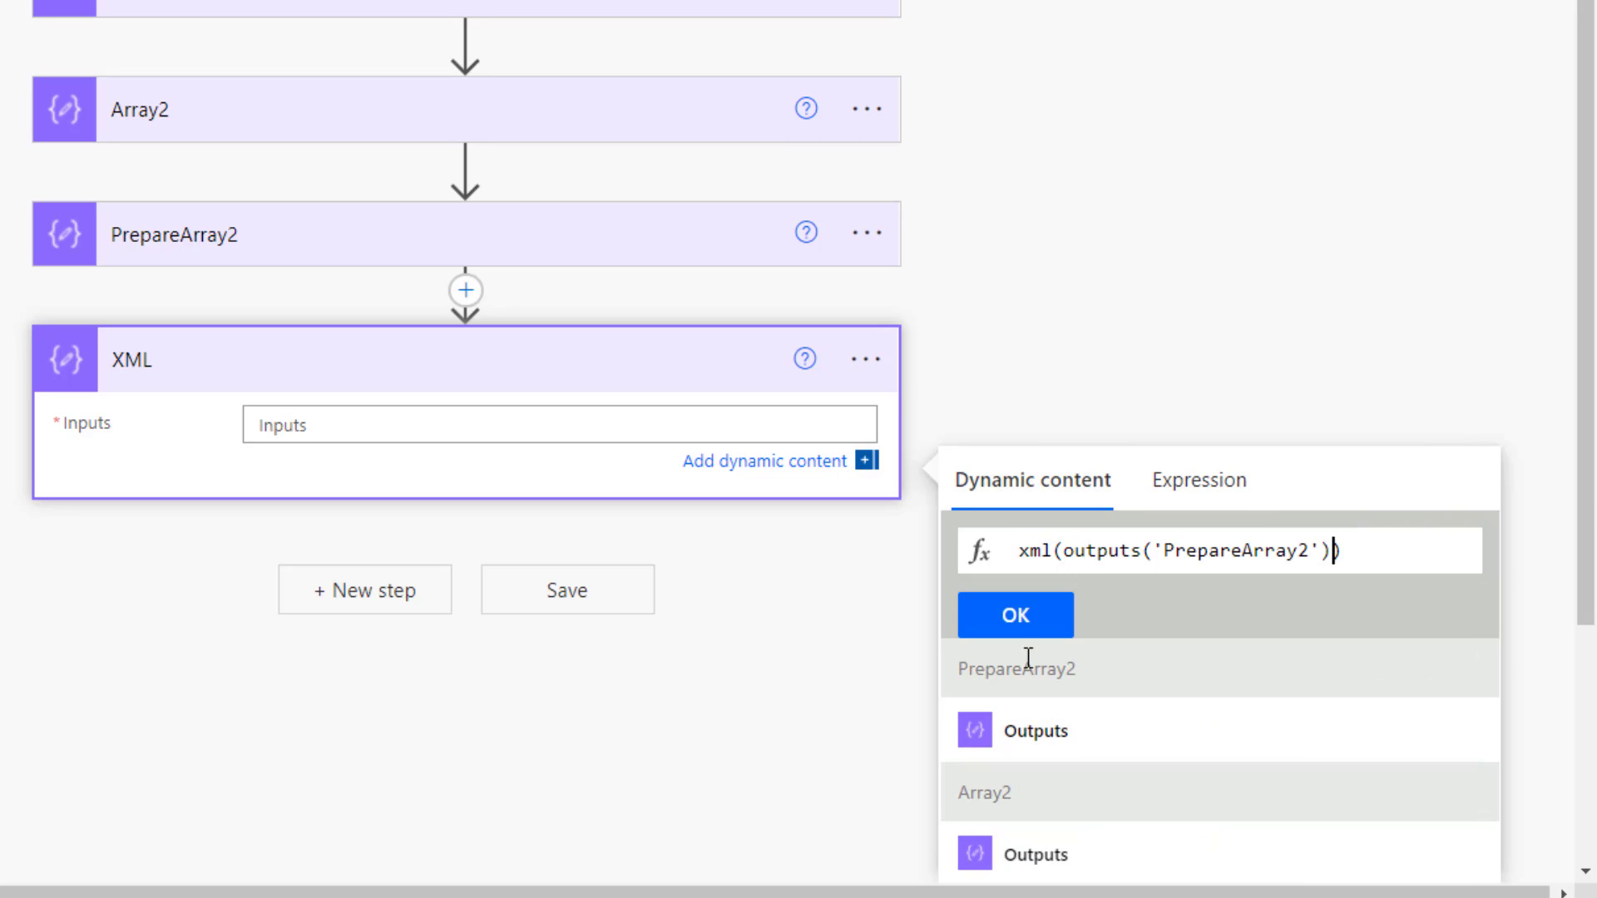
click(1014, 617)
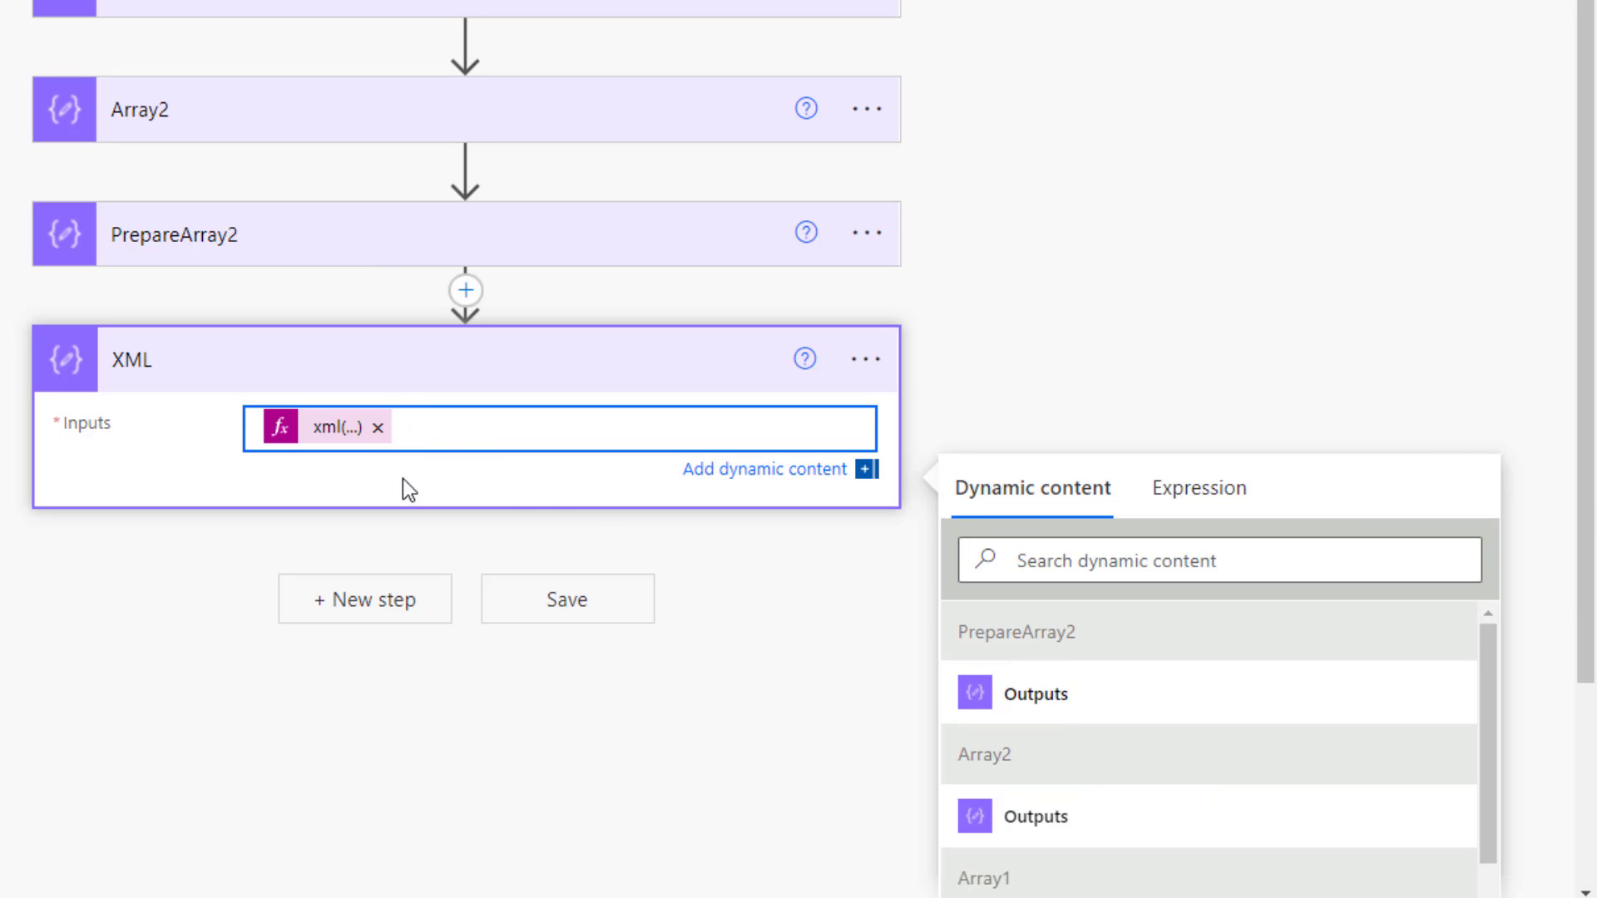
- Review the Array2 and PrepareArray2 steps, then save the flow
click(175, 104)
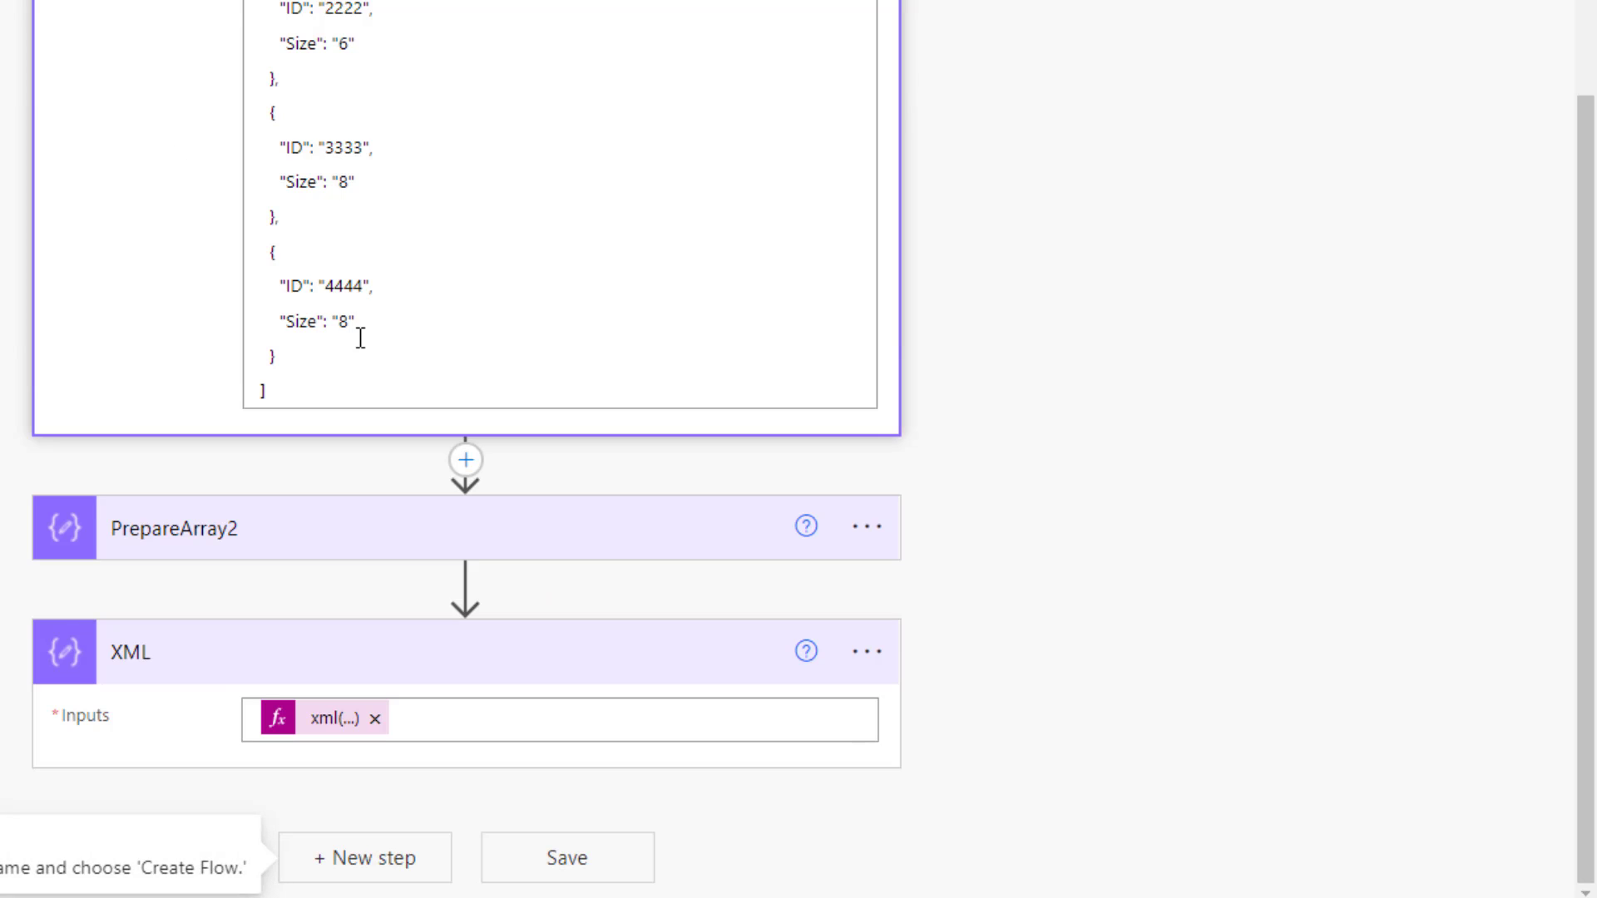
scroll(361, 336, up, 4)
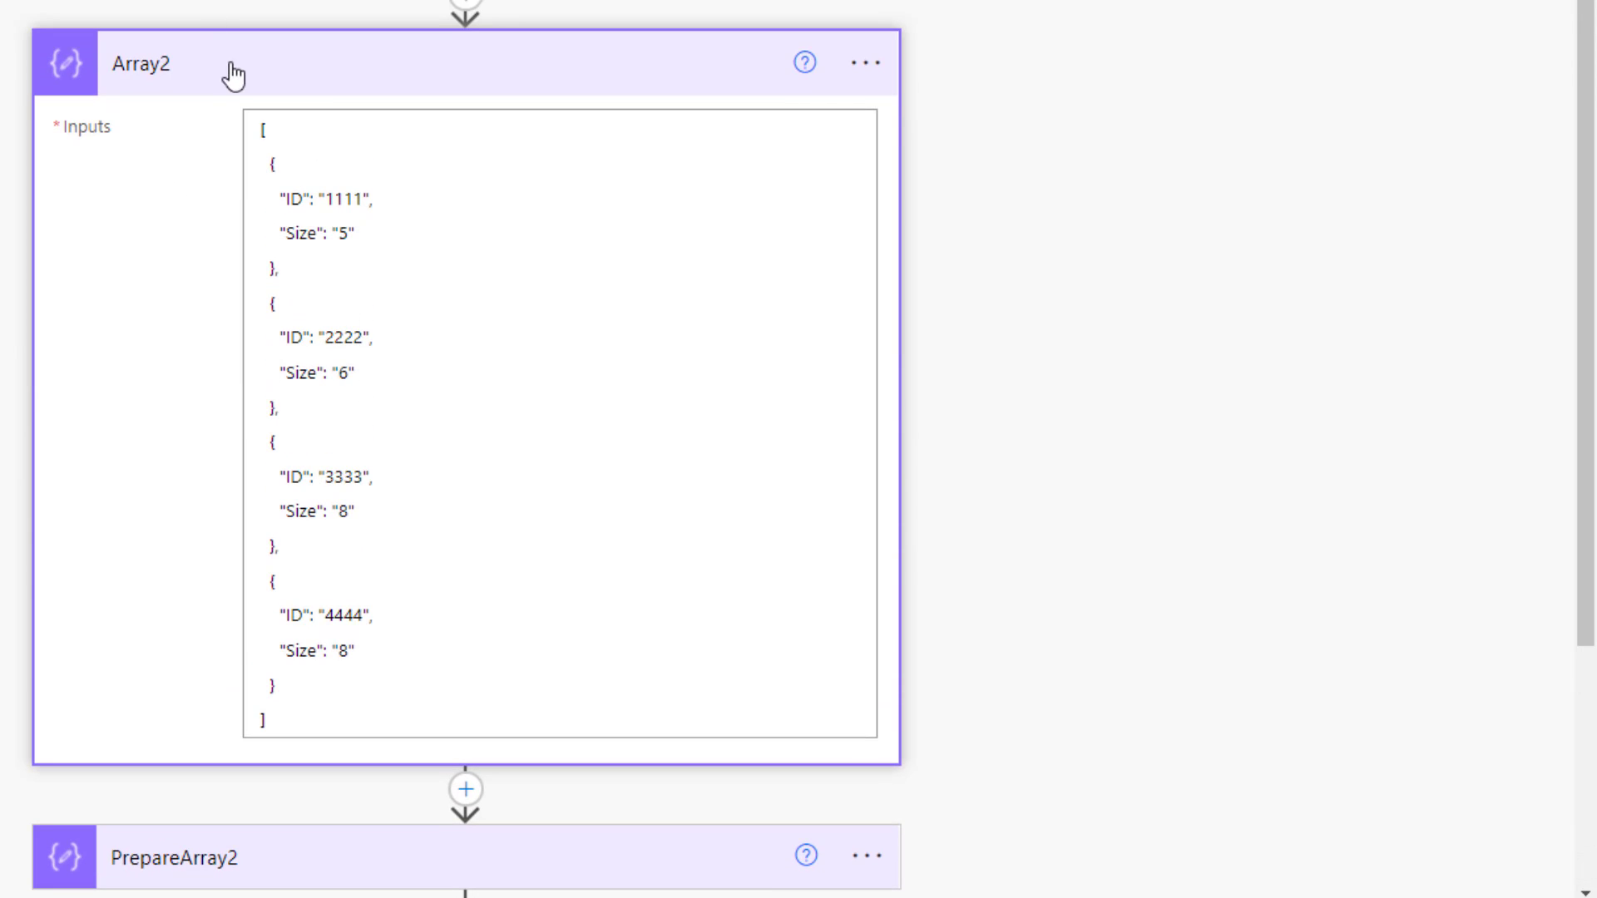
click(228, 68)
click(275, 247)
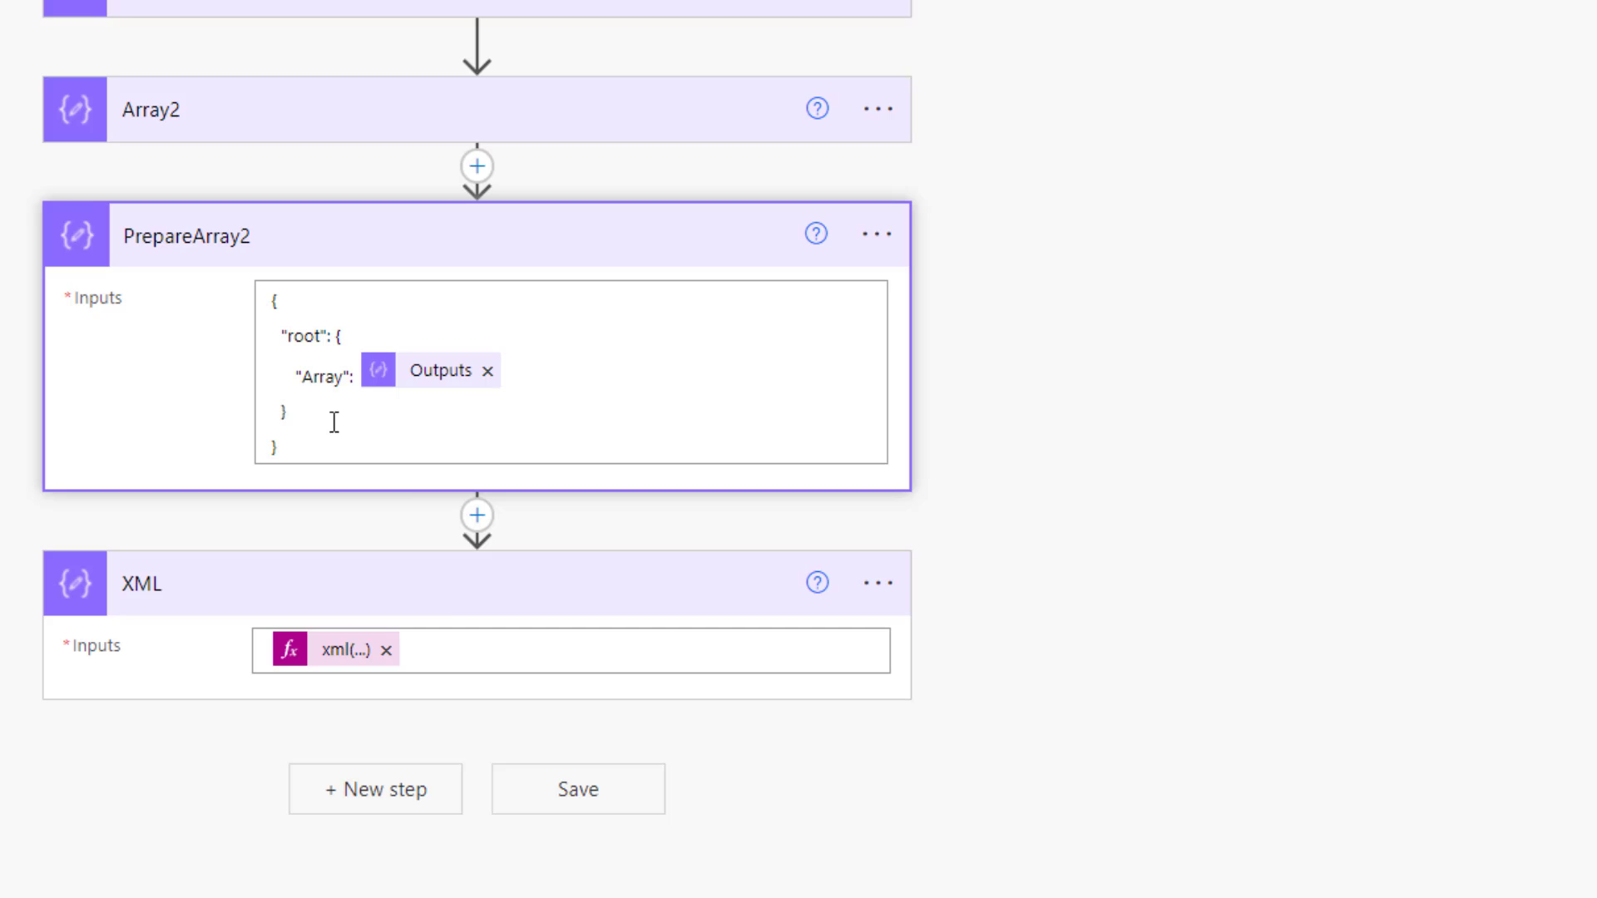
click(542, 778)
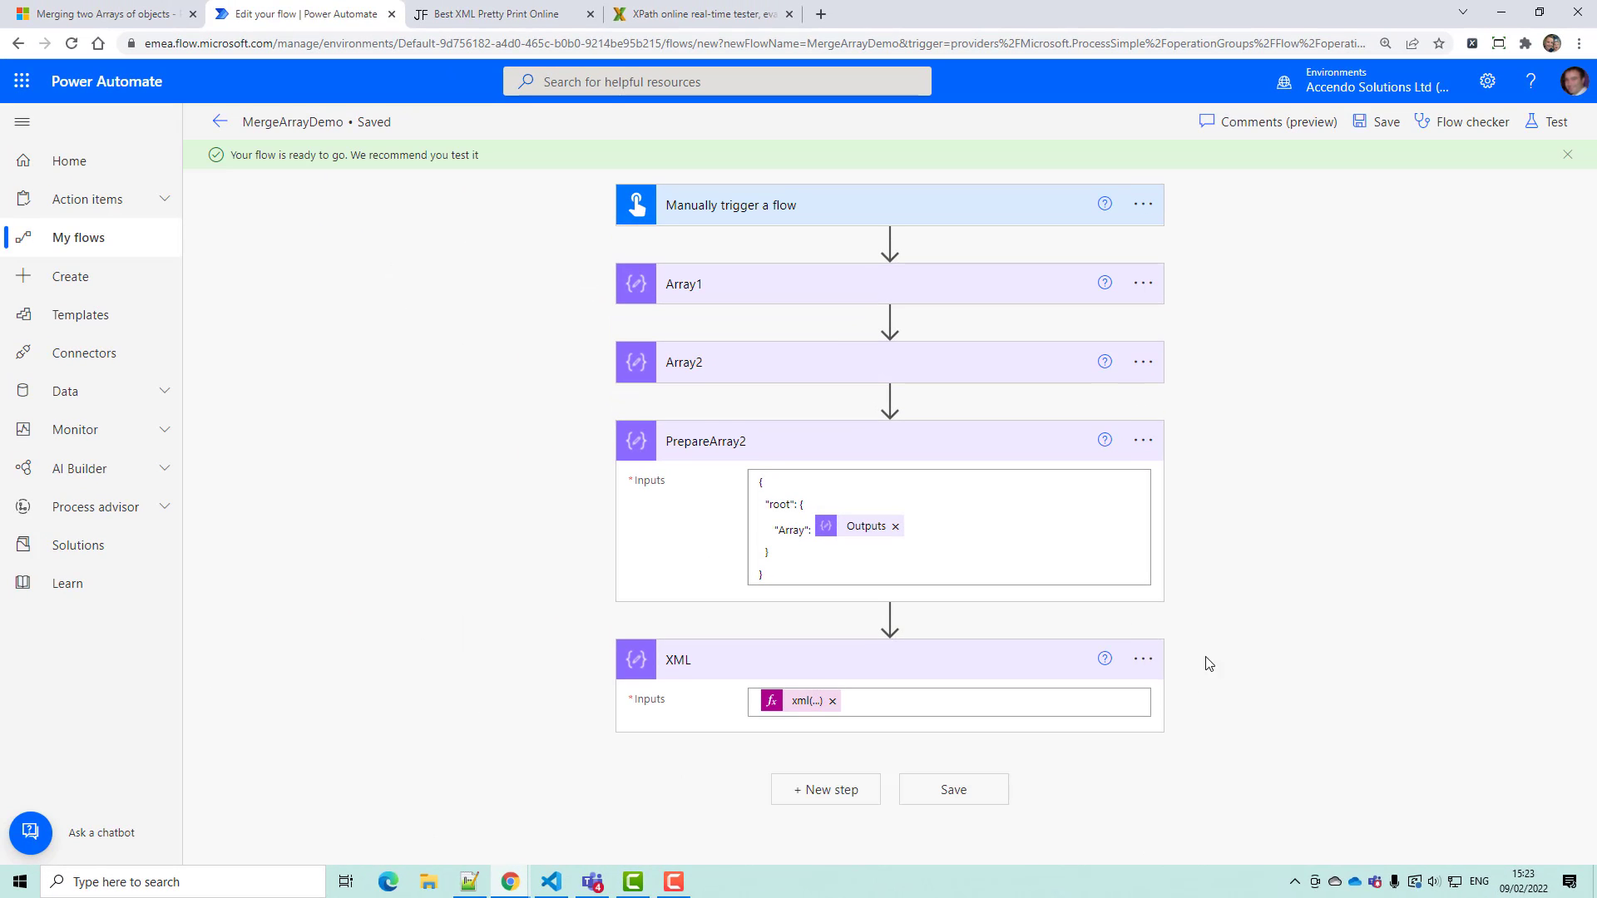
- Run a manual test of the flow and view its run results
click(1549, 123)
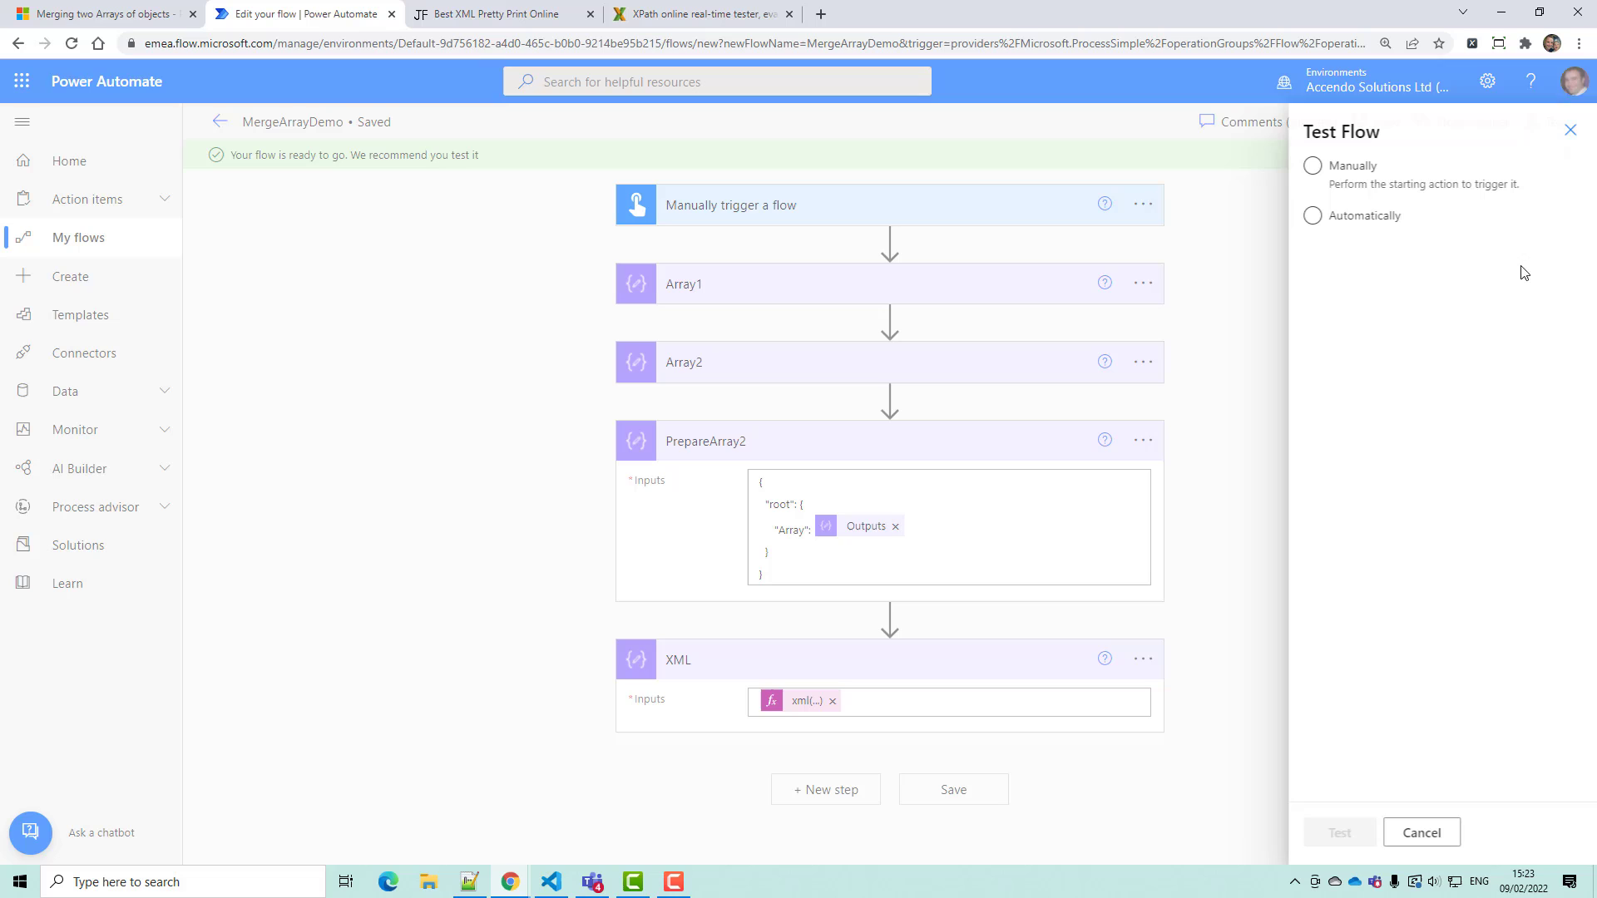
click(1330, 170)
click(1335, 215)
click(1331, 172)
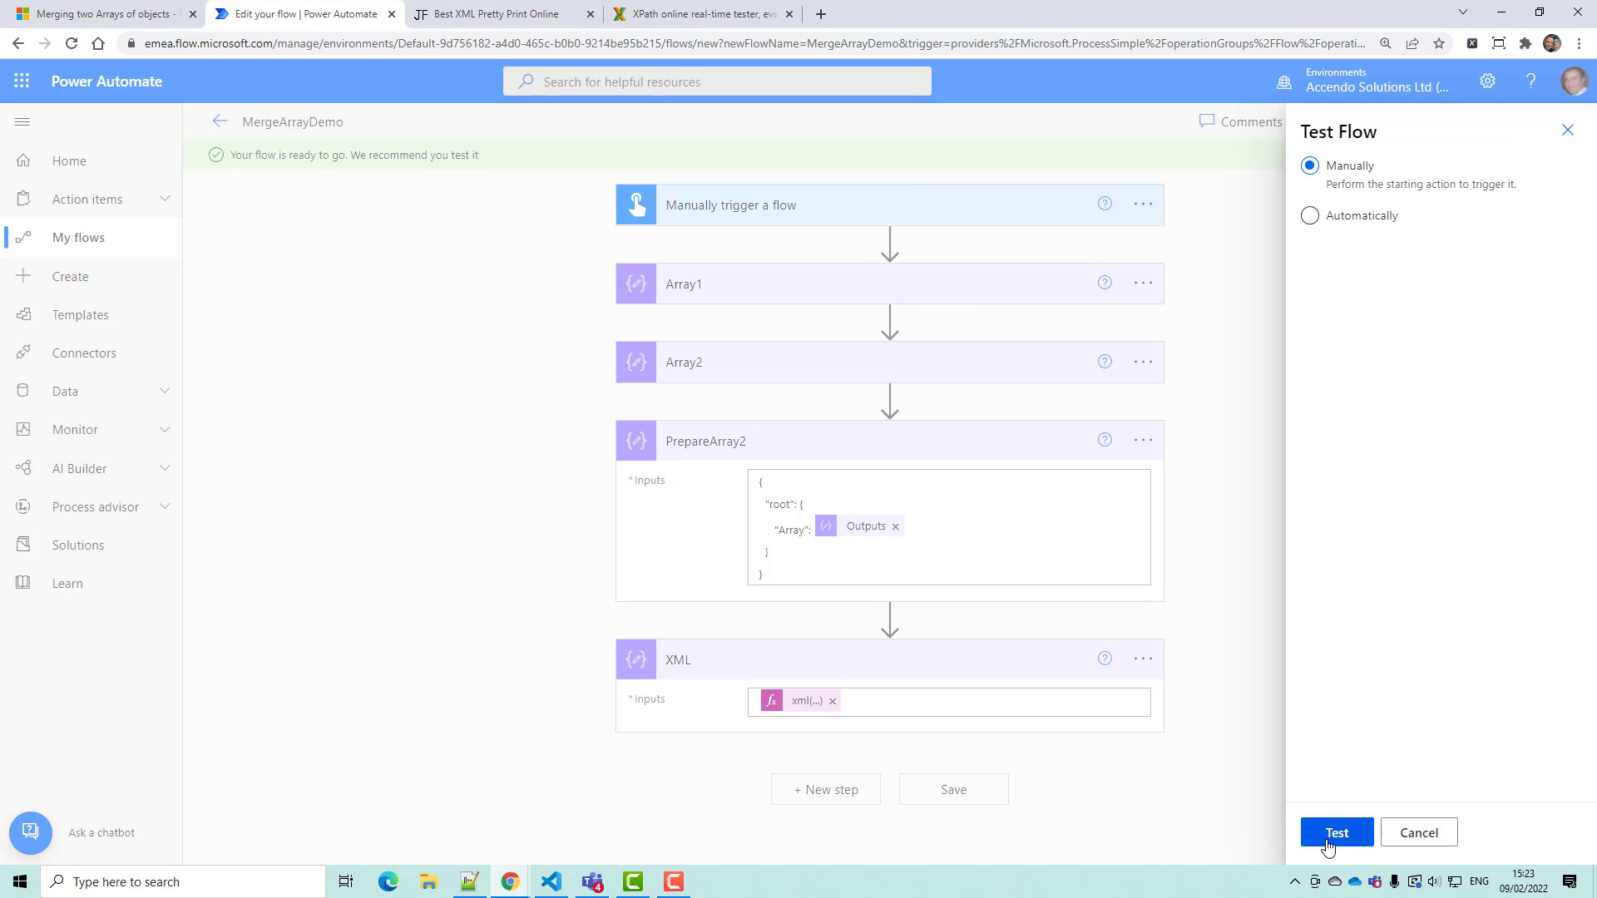
click(1335, 833)
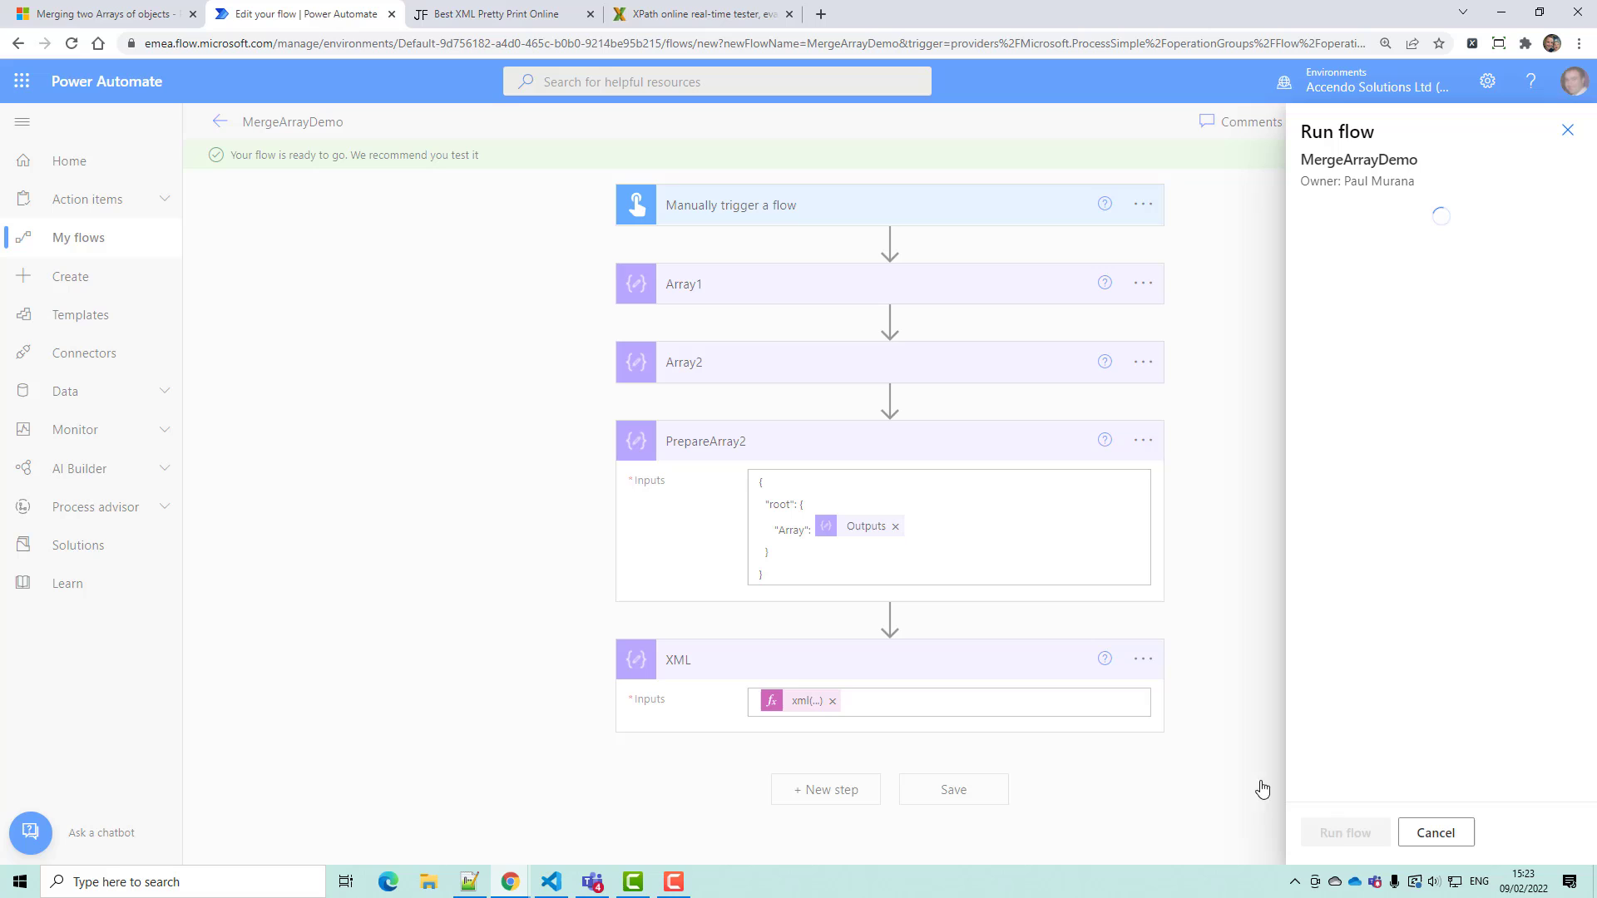
click(1317, 832)
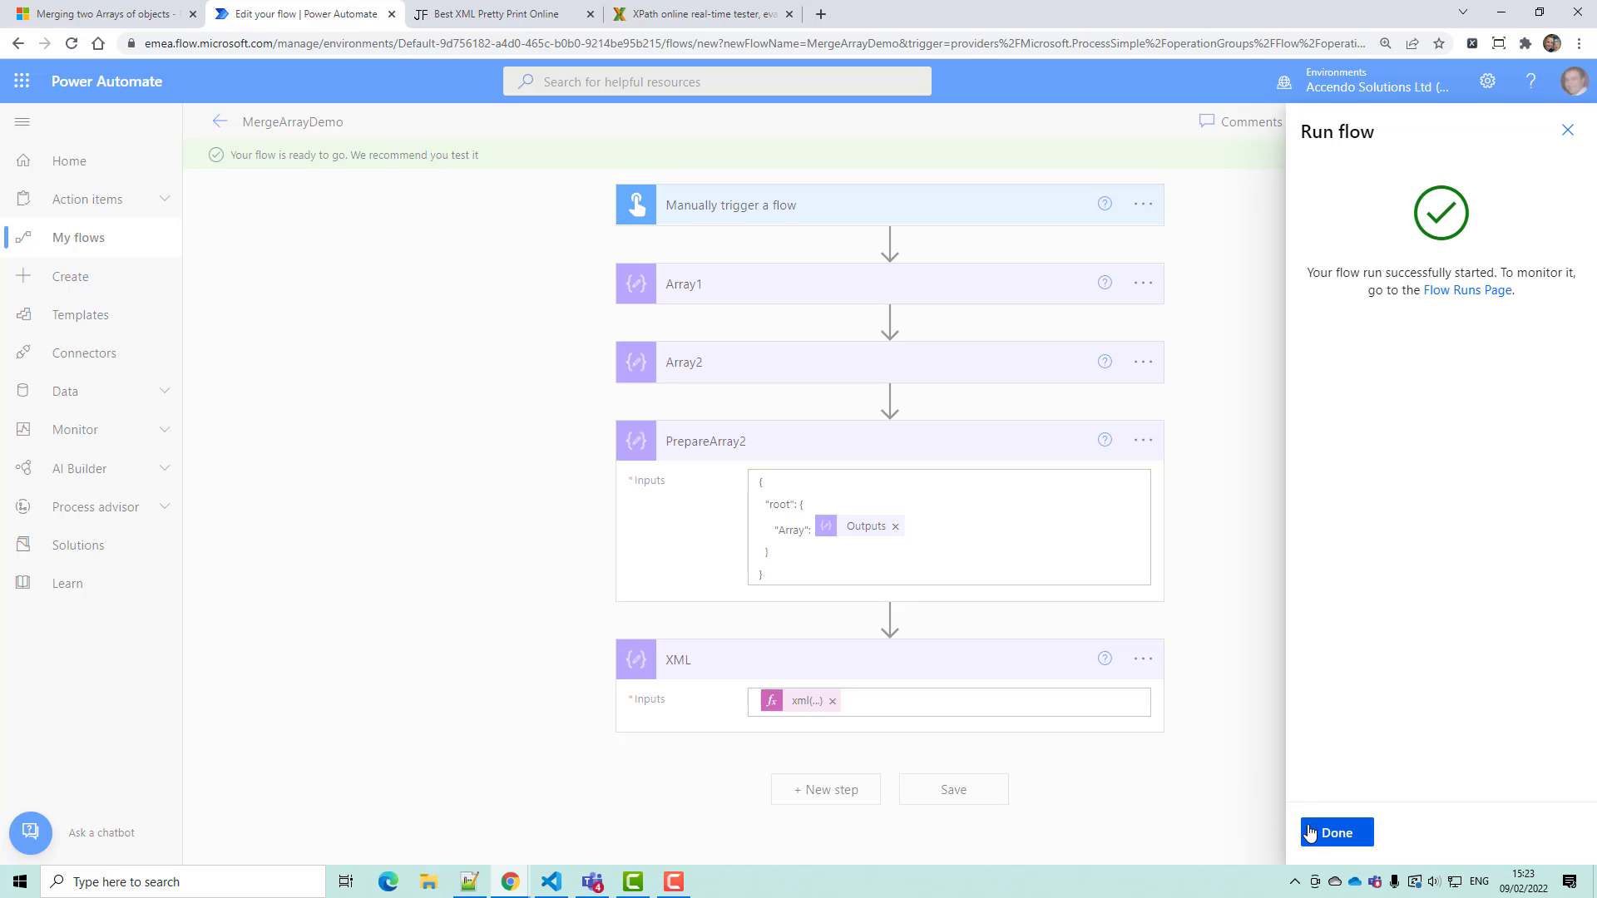
click(1314, 833)
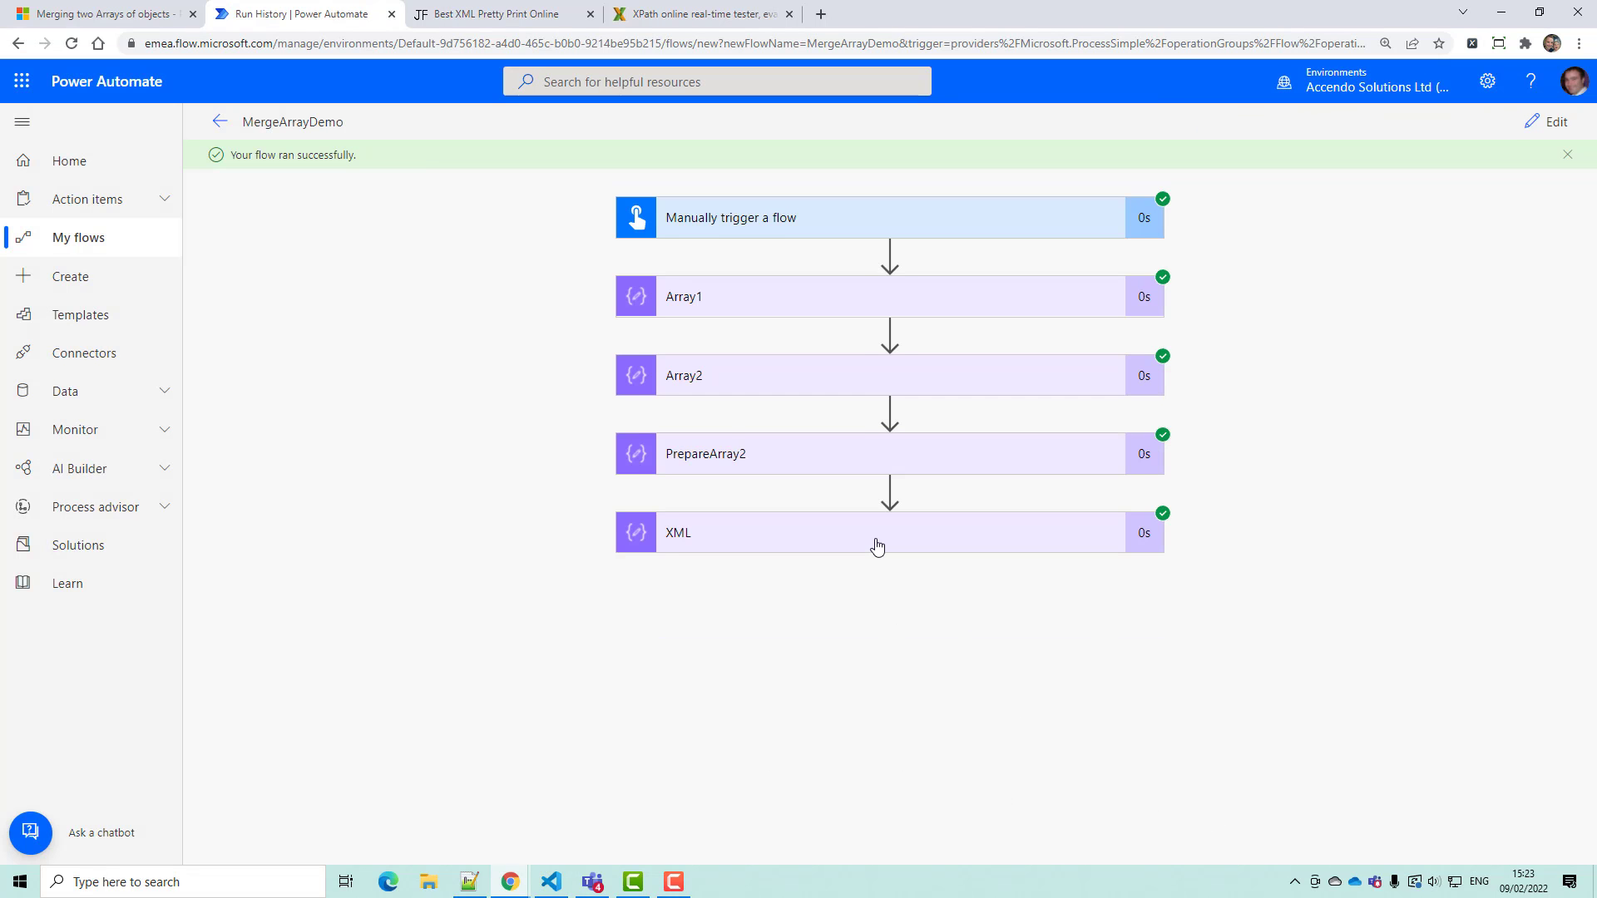
- Select the XML step's run input and switch to the XML pretty-print page
click(877, 541)
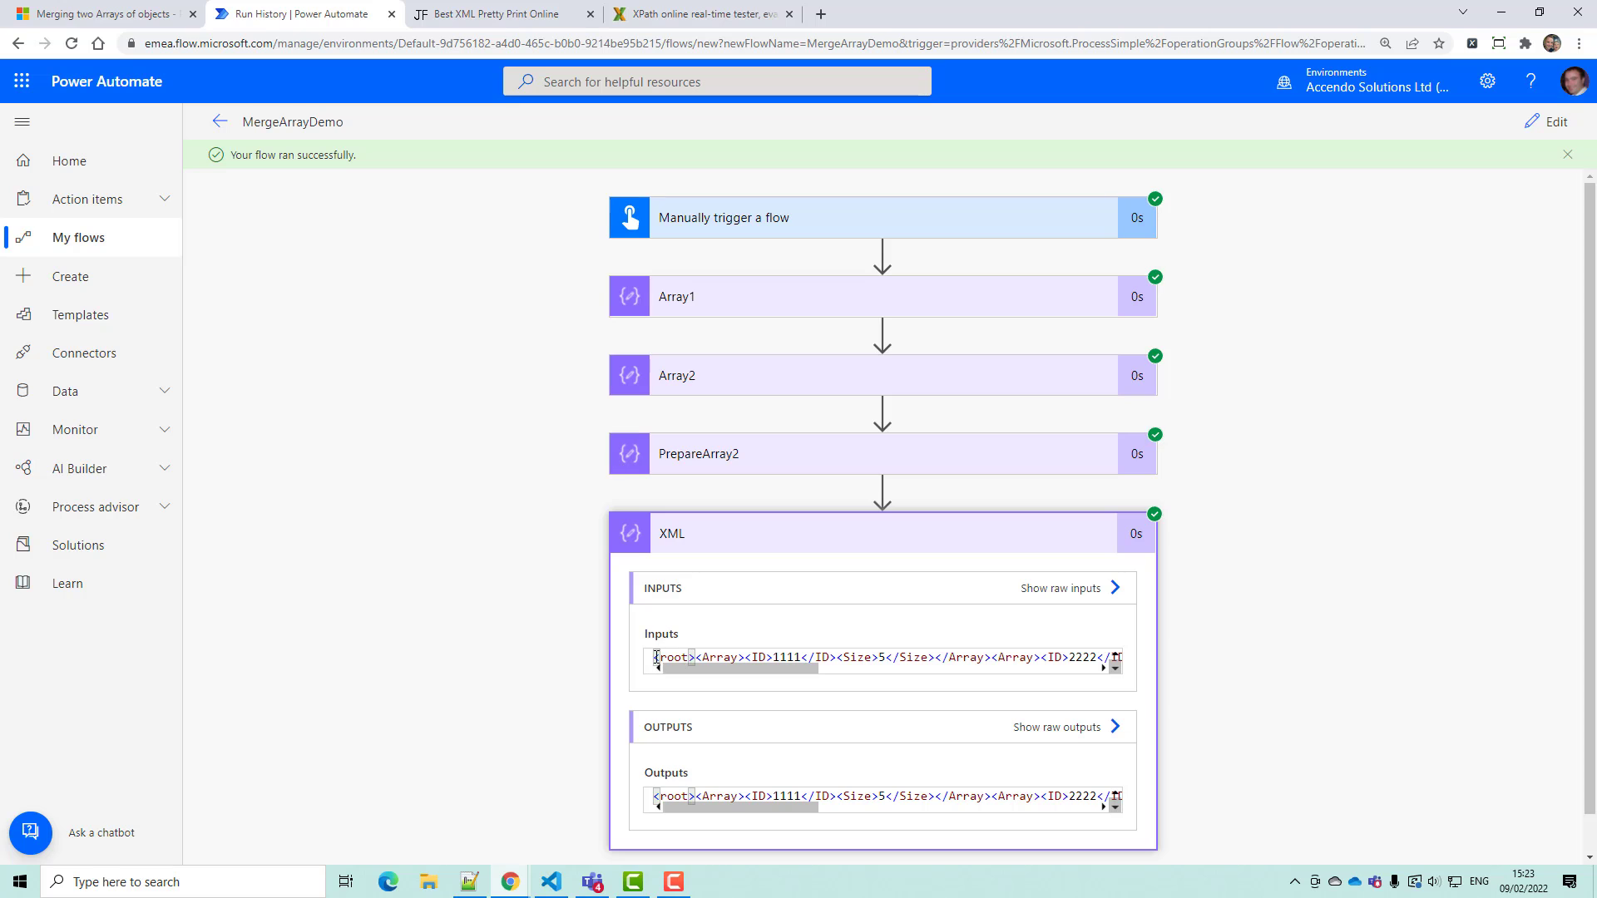
drag(656, 657, 1136, 685)
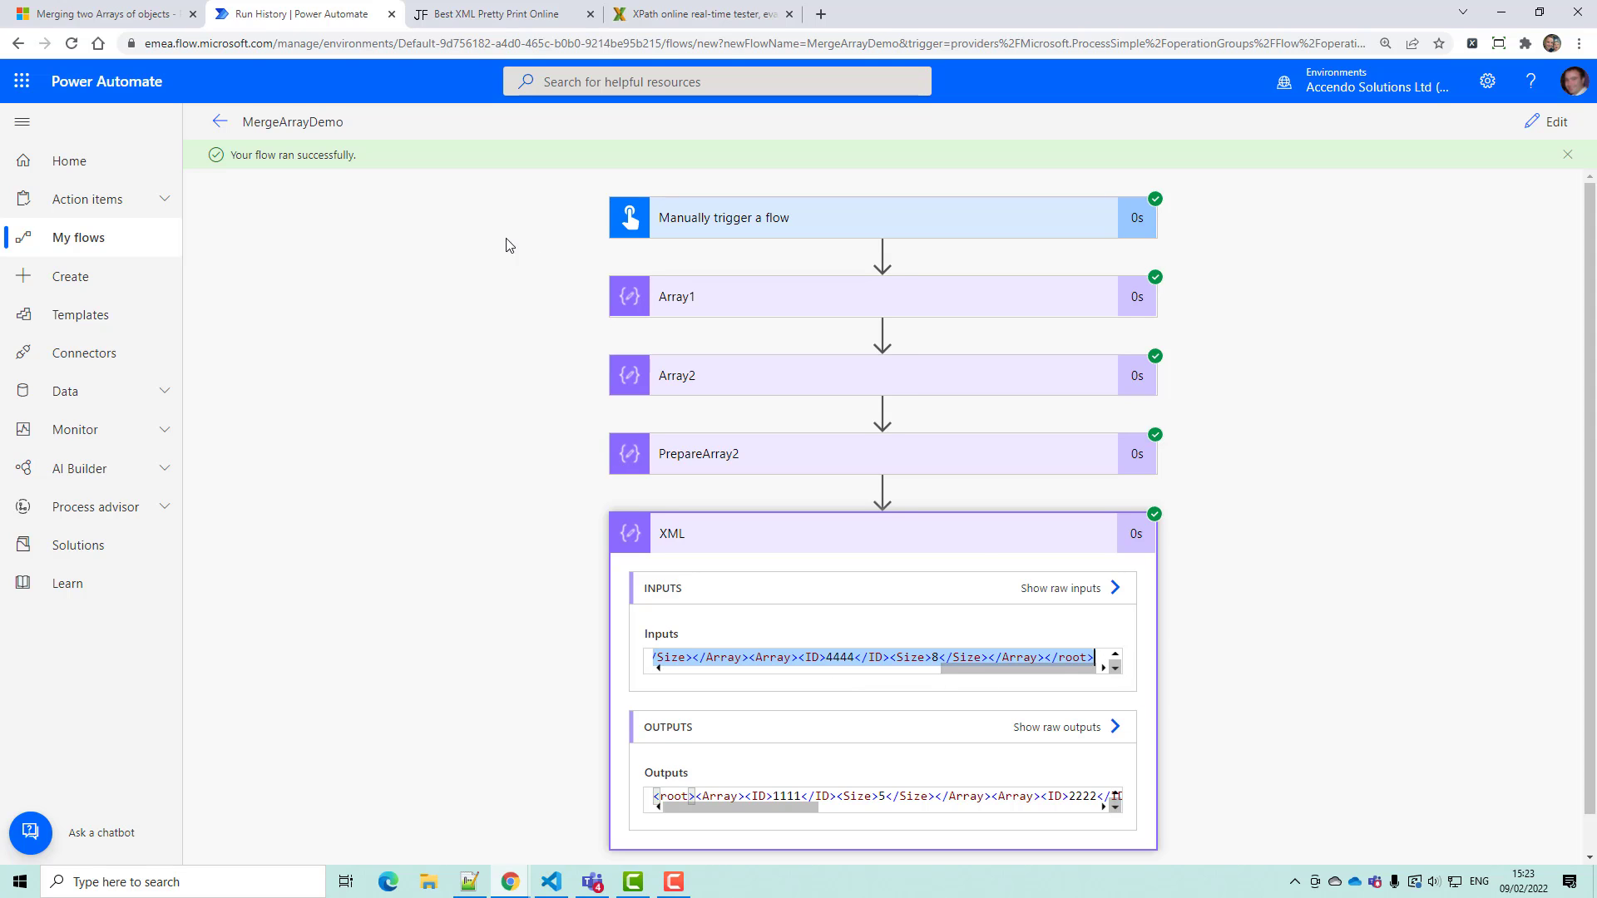
click(527, 21)
- Paste the run XML, pretty-print it, and select the formatted output
text(<root><Array><ID>1111</ID><Size>5</Size></Array><Array><ID>2222</ID><Size>6</Size></Array><Array><ID>3333</ID><Size>8</Size></Array><Array><ID>4444</ID><Size>8</Size></Array></root>)
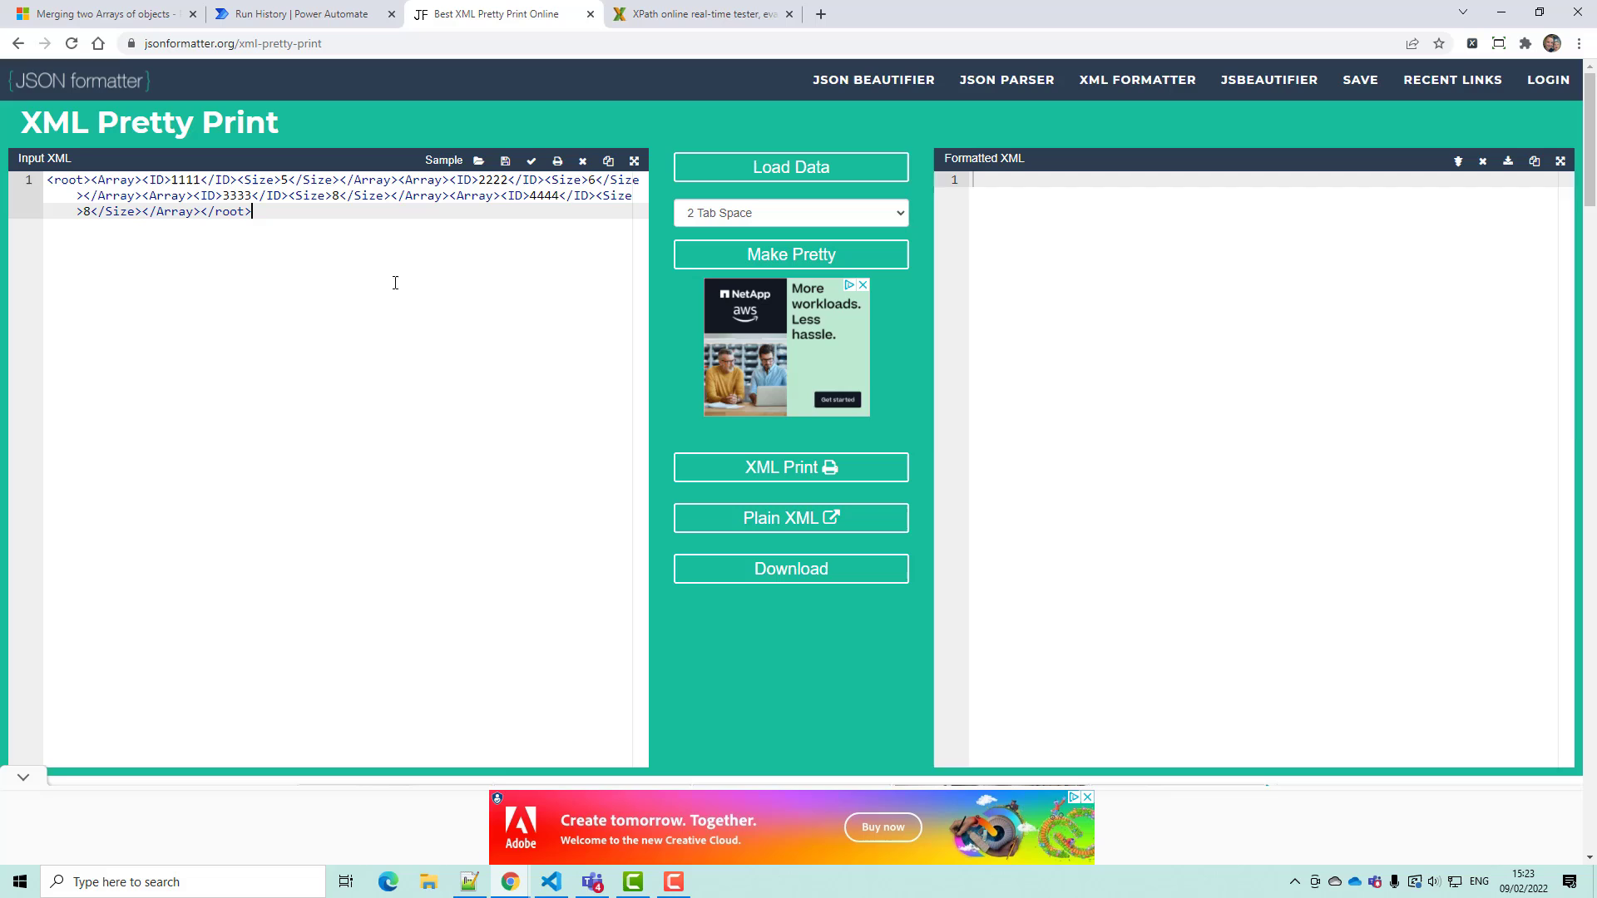
click(1067, 449)
drag(1072, 450, 937, 177)
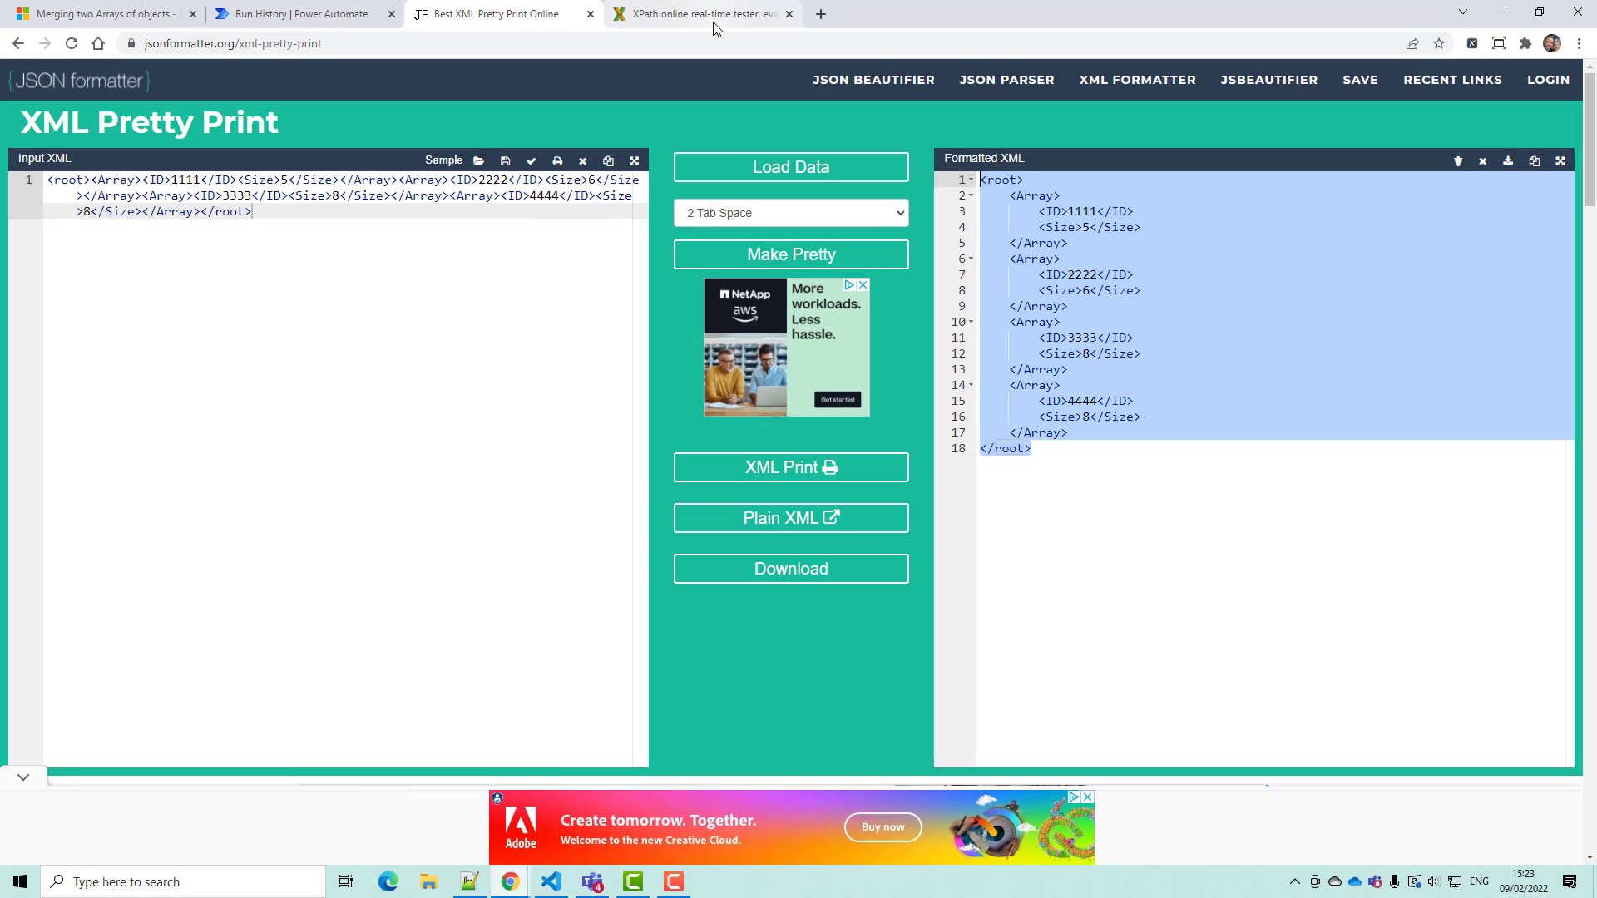
- Paste the formatted XML into the XPather editor
click(707, 14)
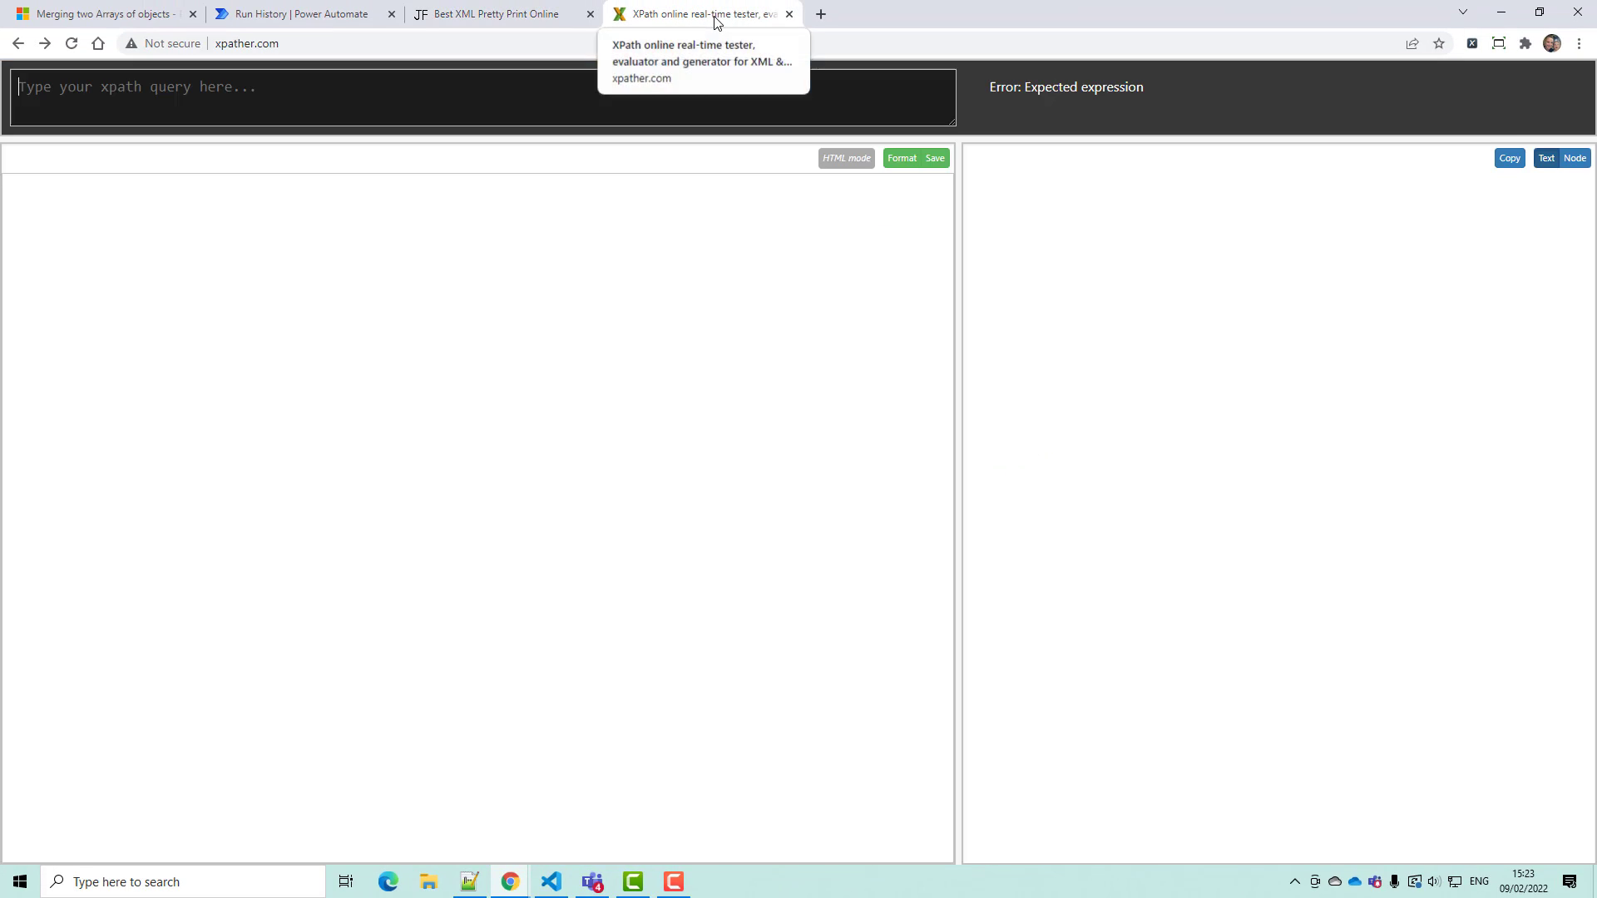
click(475, 187)
text(<root>     <Array>         <ID>1111</ID>         <Size>5</Size>     </Array>     <Array>         <ID>2222</ID>         <Size>6</Size>     </Array>     <Array>         <ID>3333</ID>         <Size>8</Size>     </Array>     <Array>         <ID>4444</ID>         <Size>8</Size>     </Array> </root>)
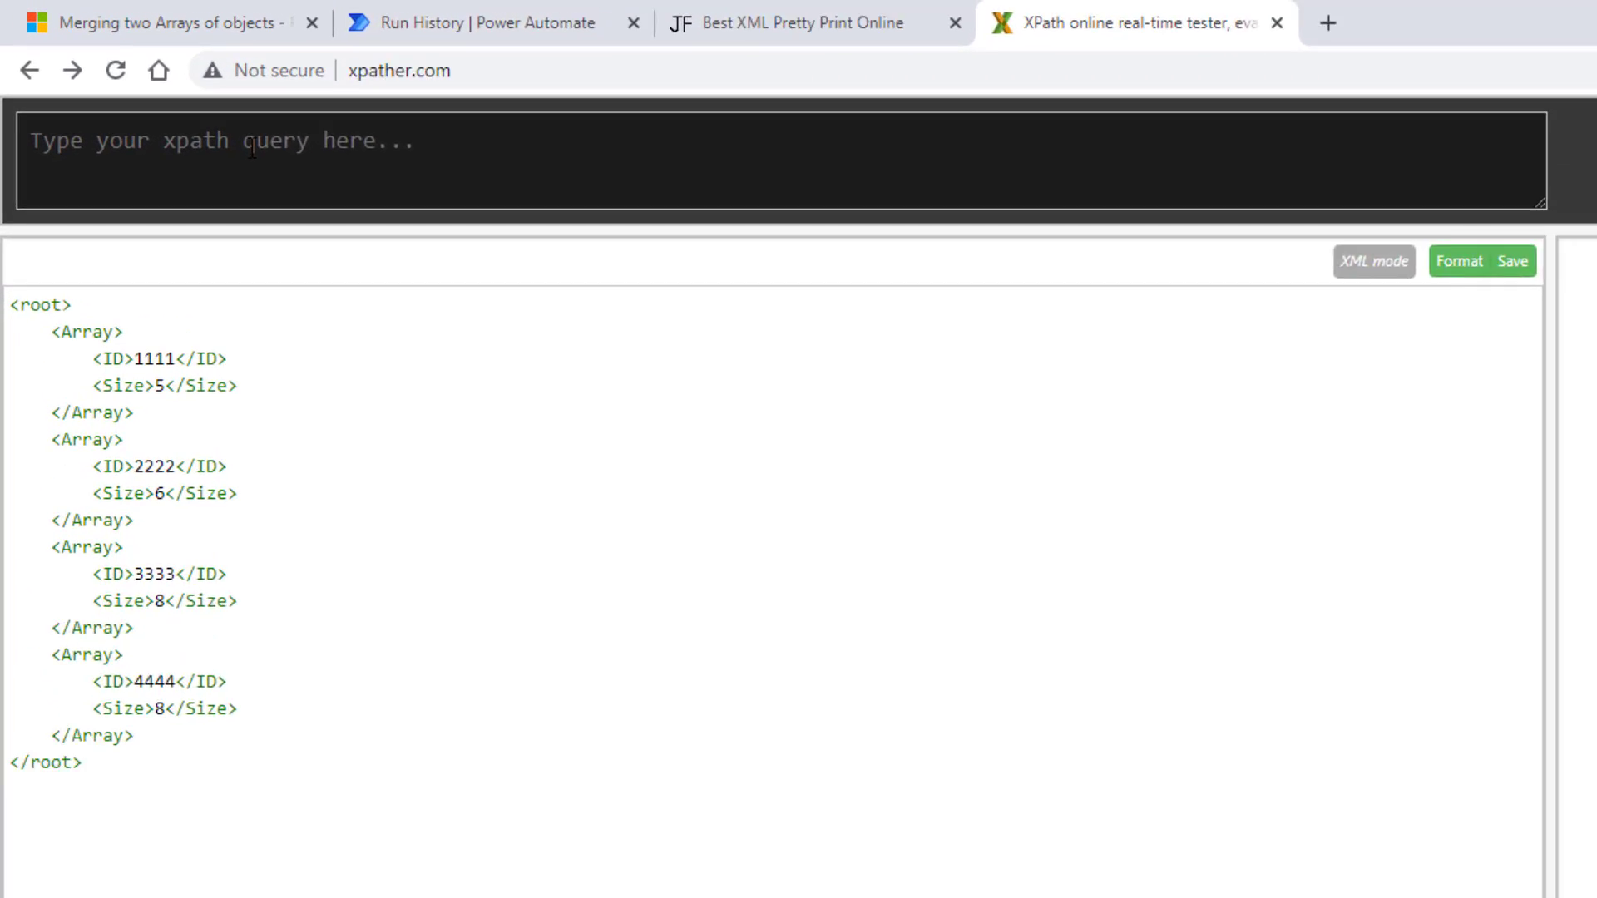
- Enter the XPath query //Array[ID/text()="2222"]/Size/text() and select it
click(252, 148)
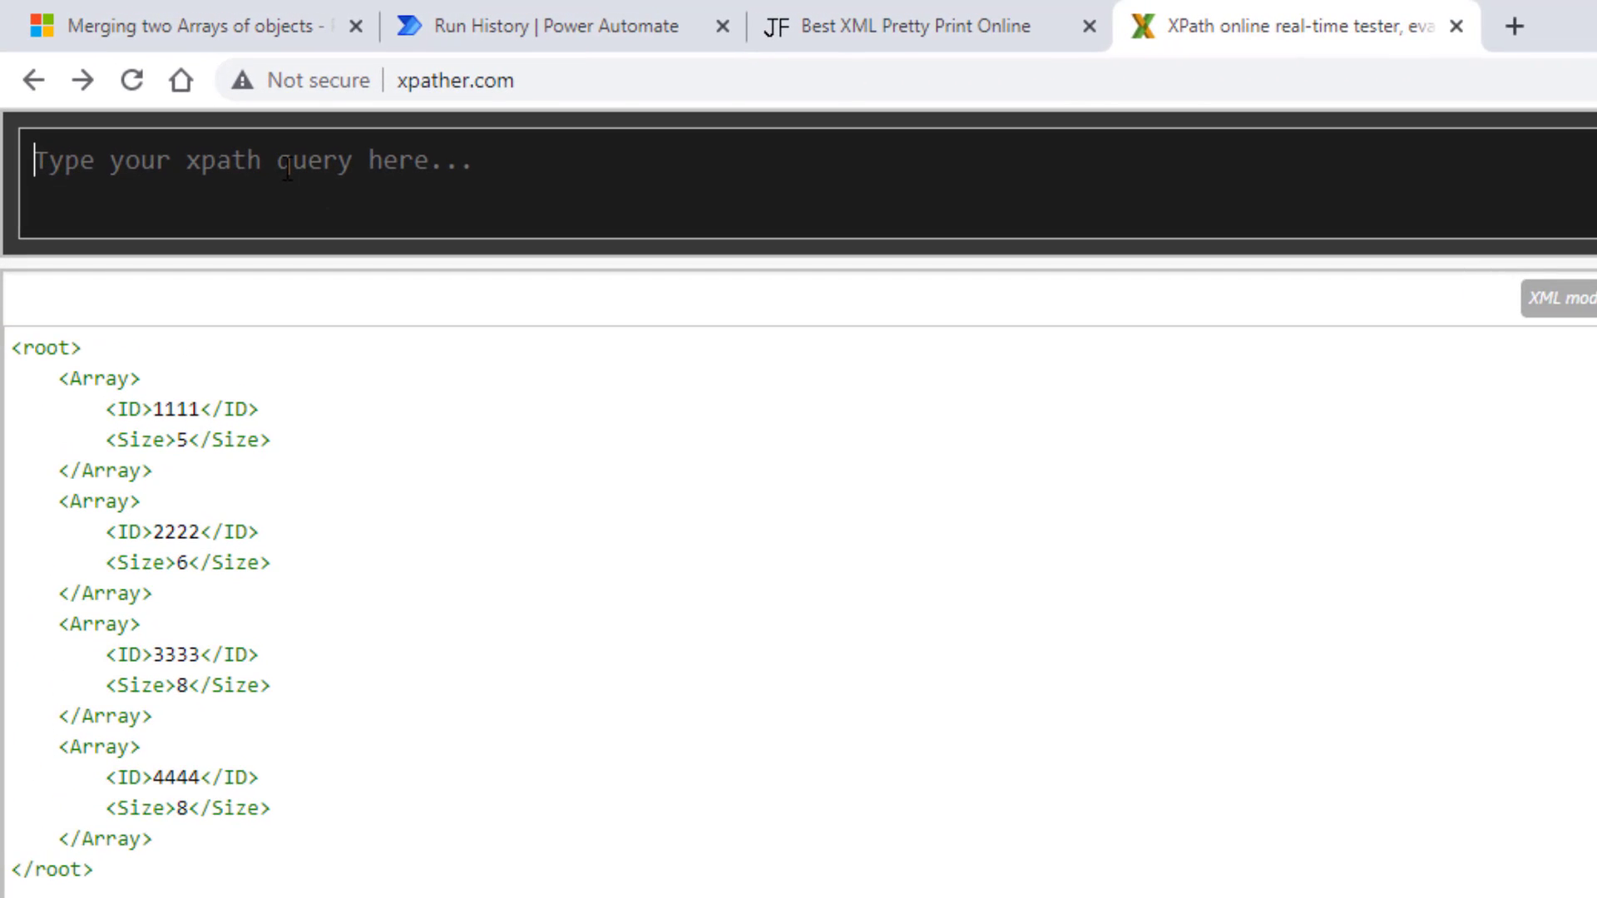
text(//)
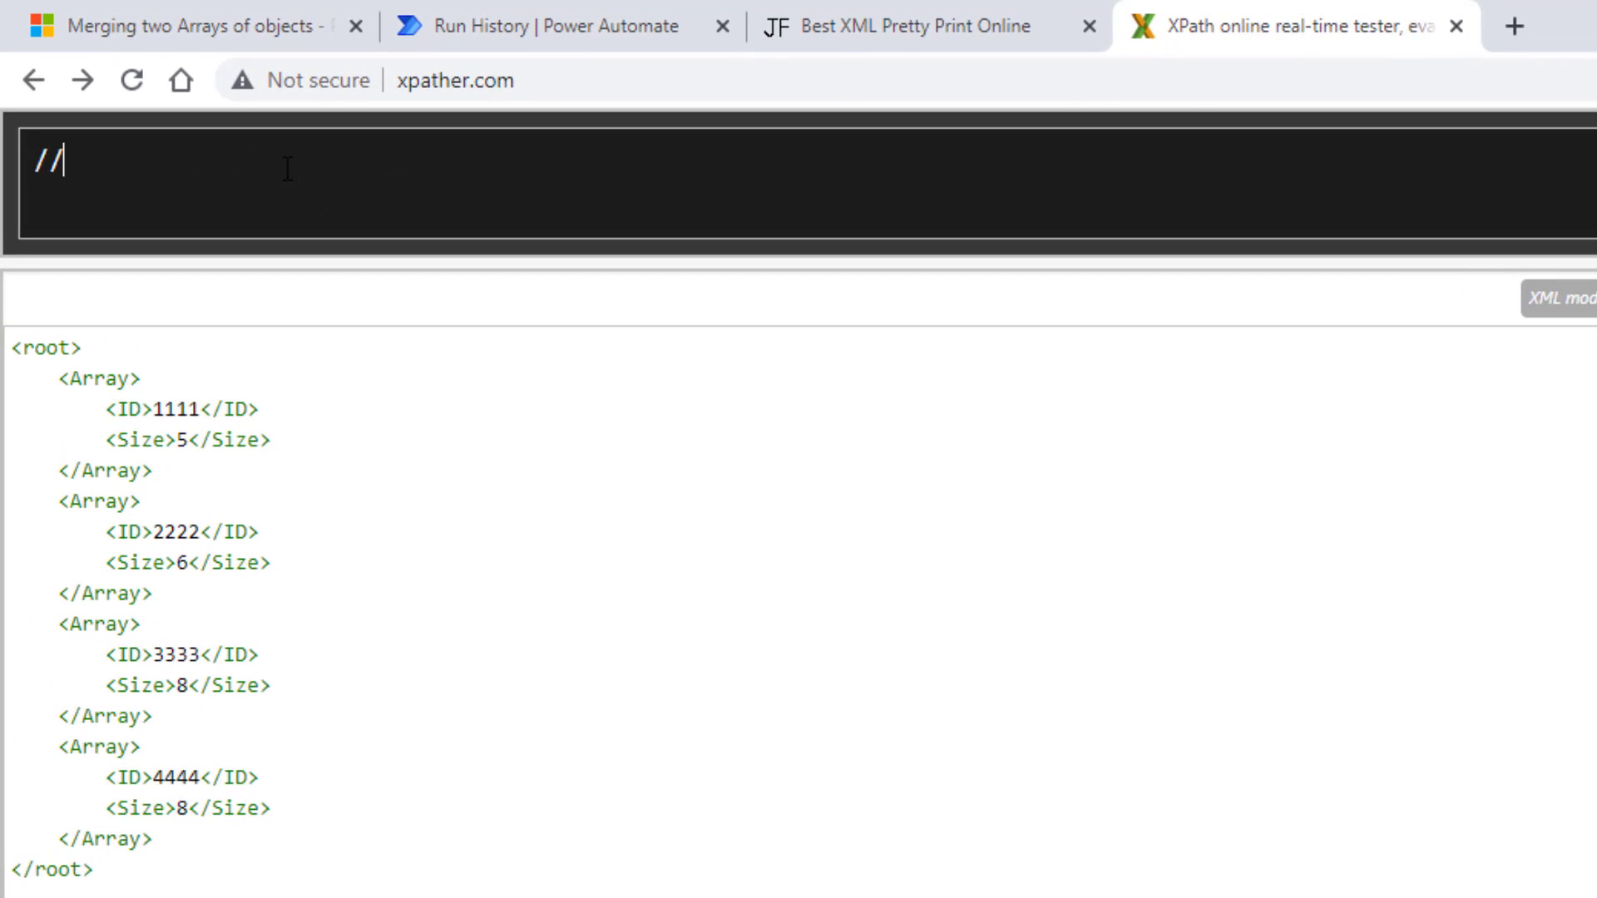
text(Array)
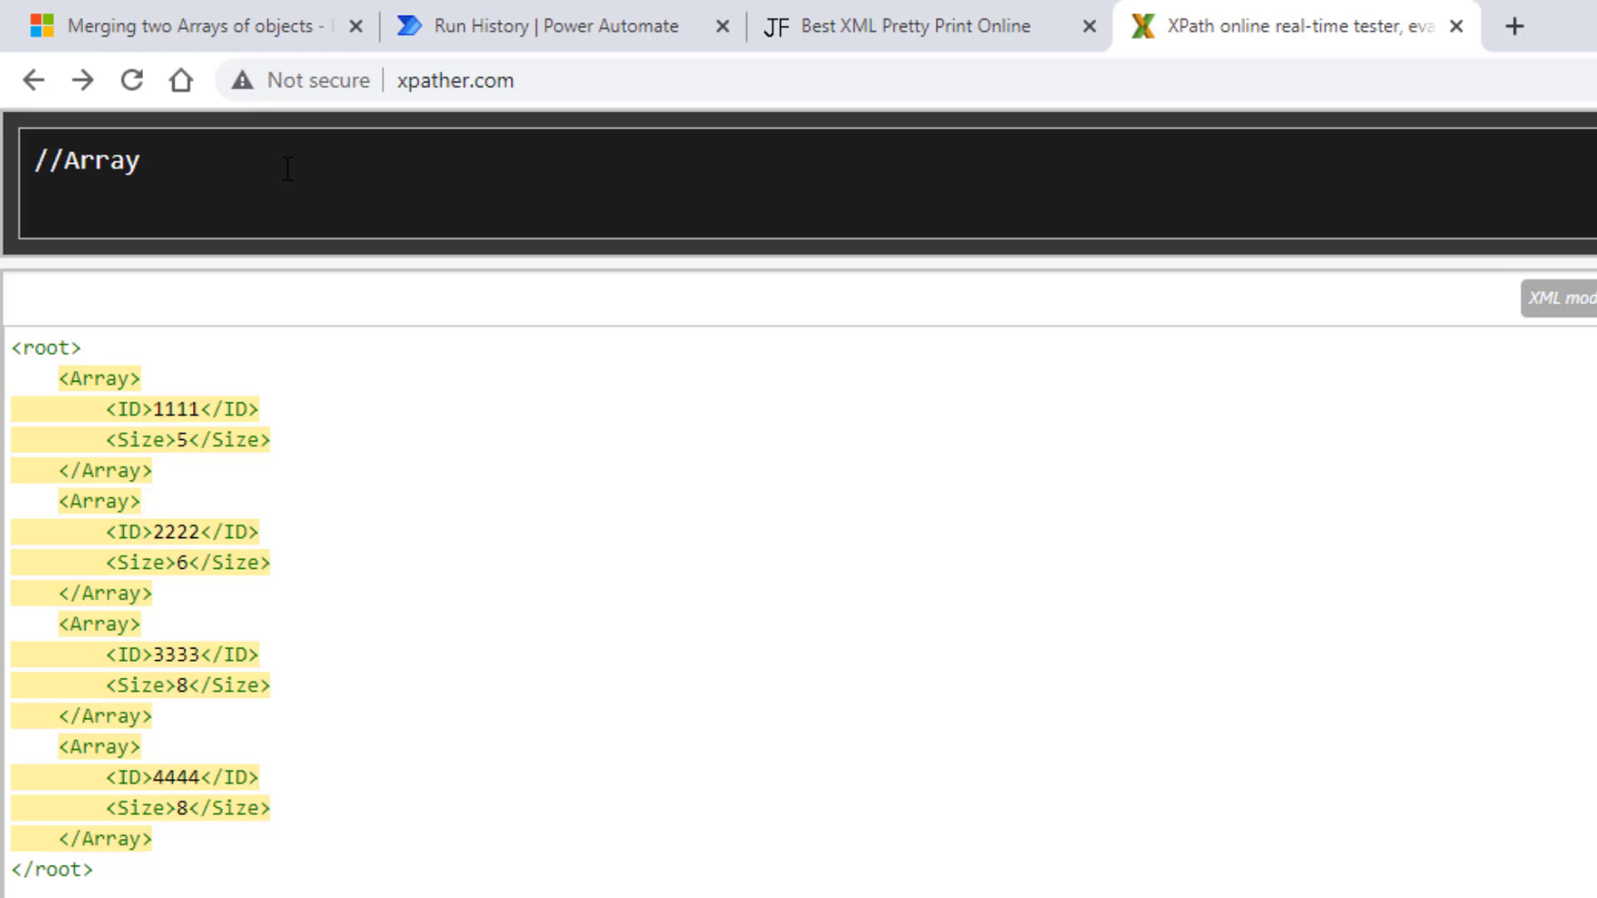
text([ID)
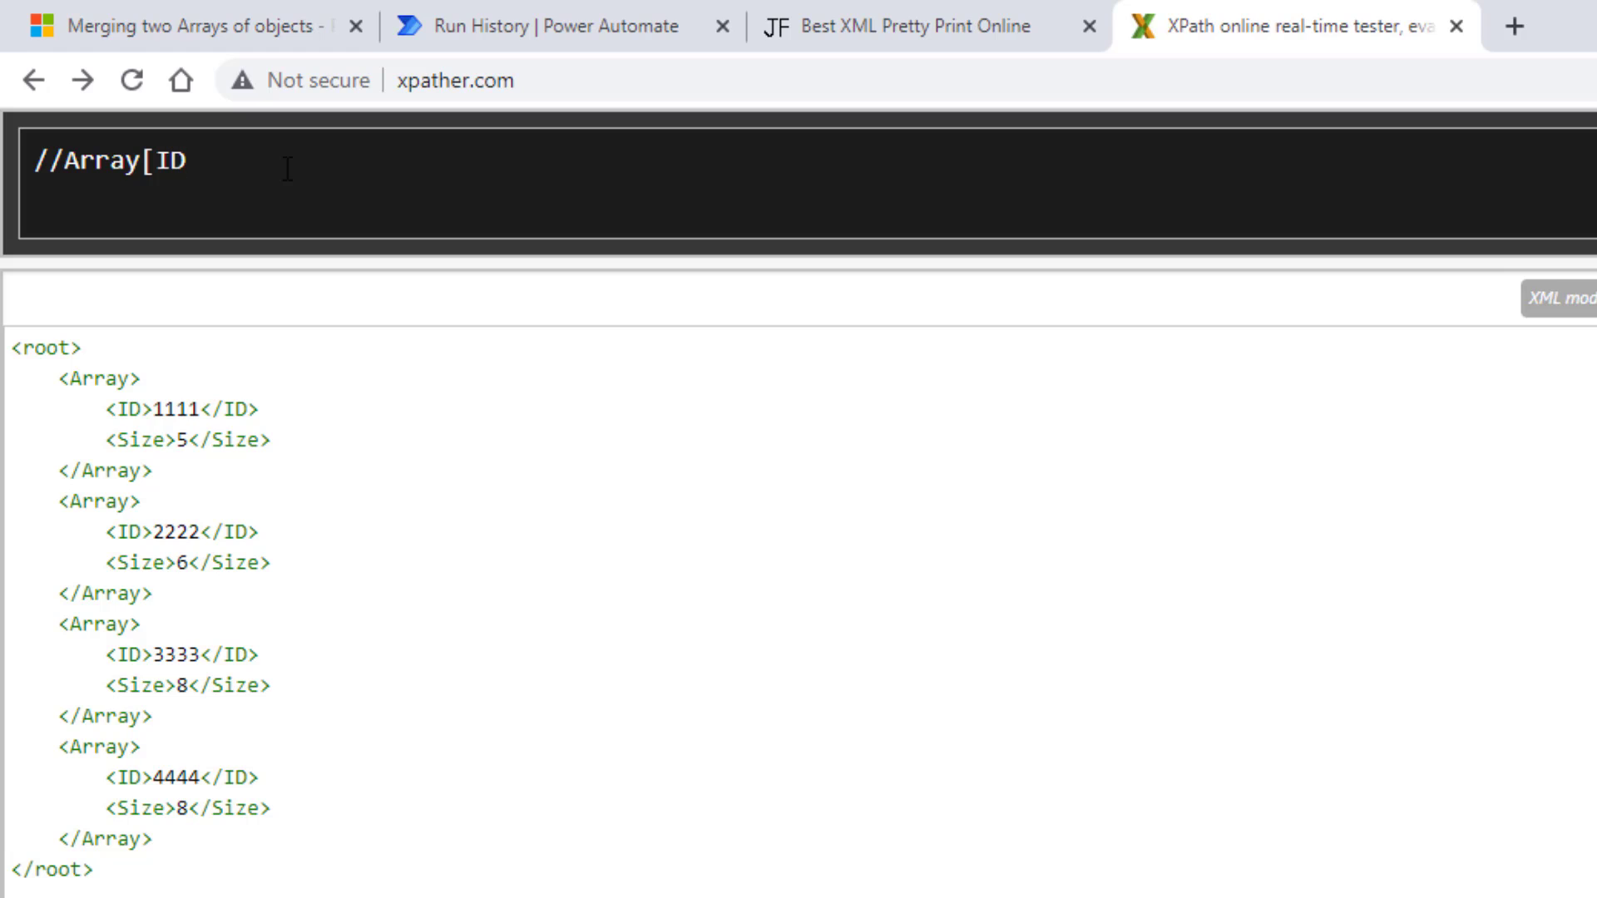
text(/text)
text(()=)
text("1111)
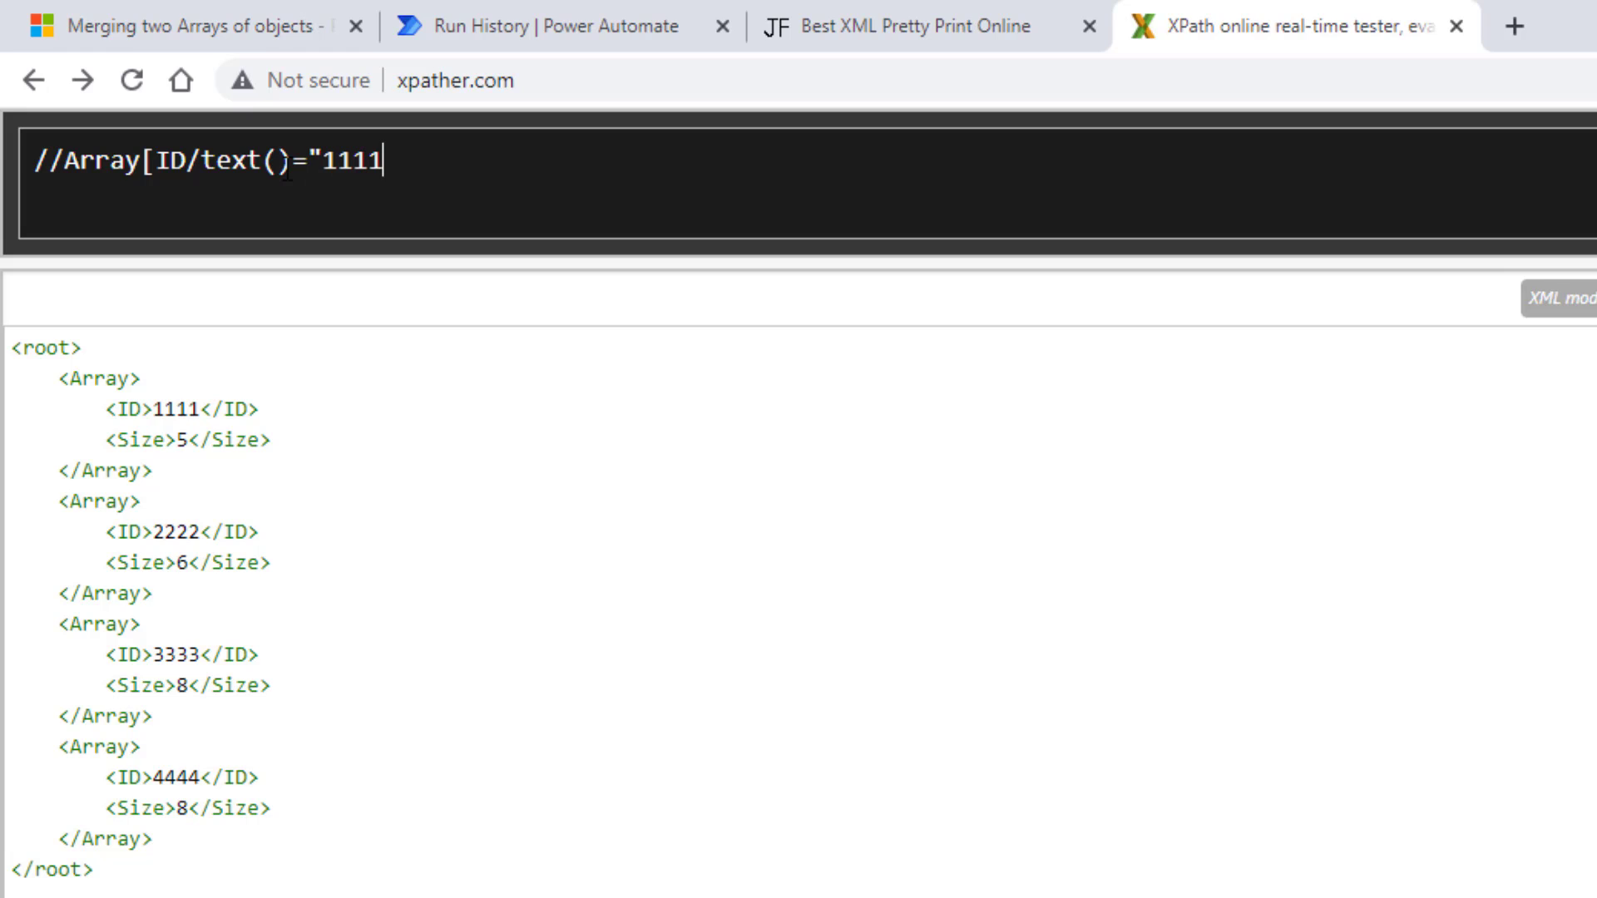
text("])
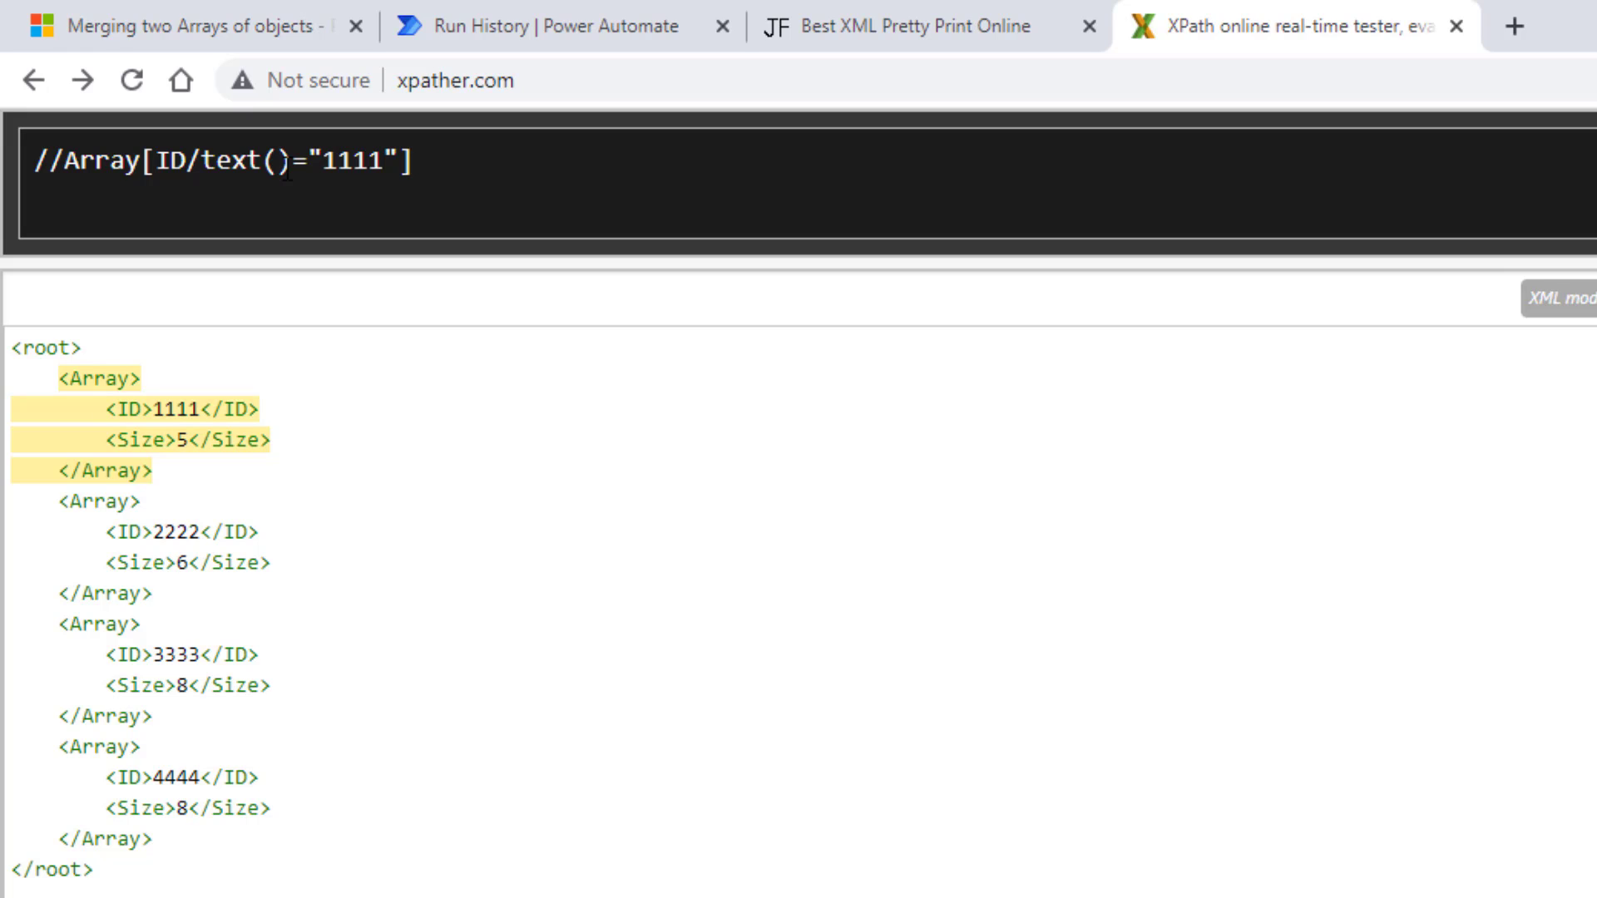
key(BackSpace)
key(BackSpace)
key(BackSpace)
key(BackSpace)
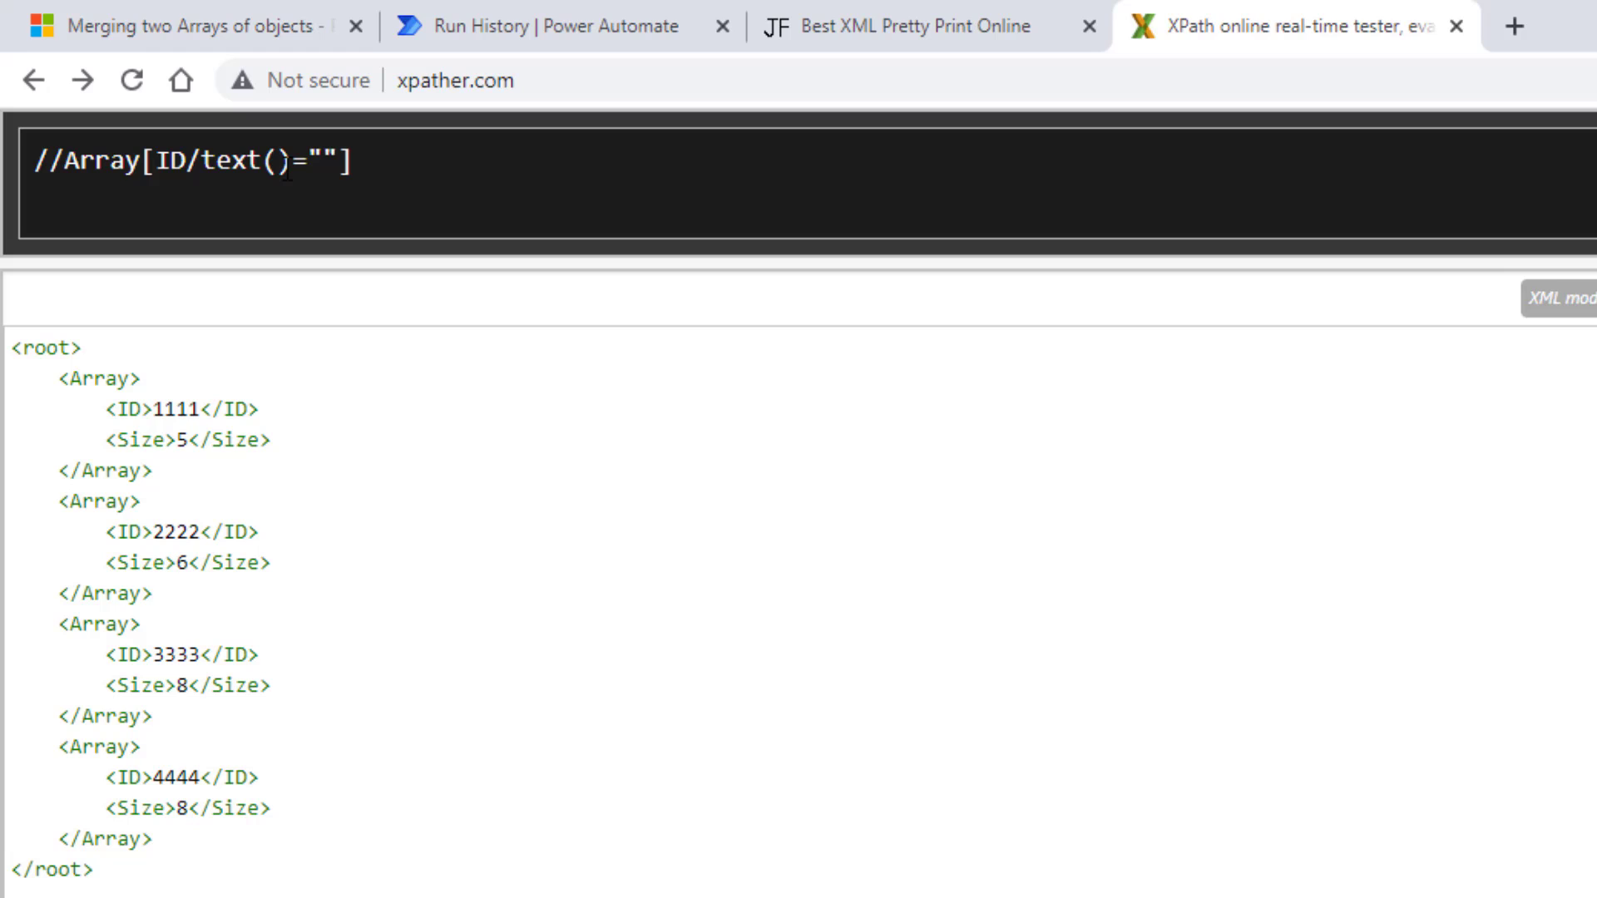
text(2222)
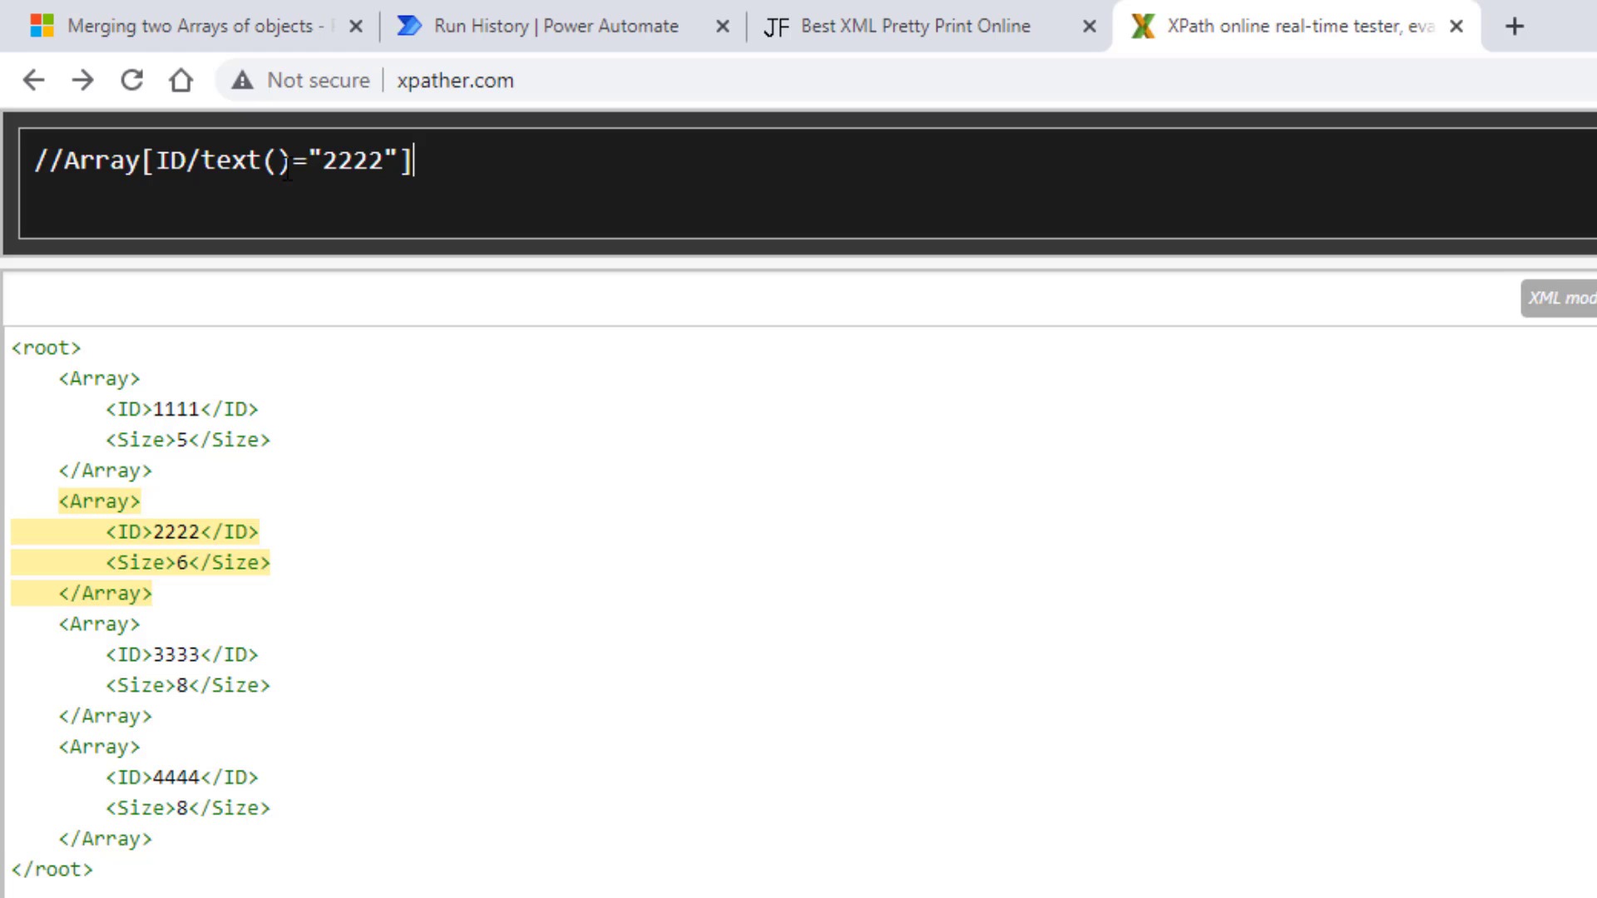
text(/Siuz)
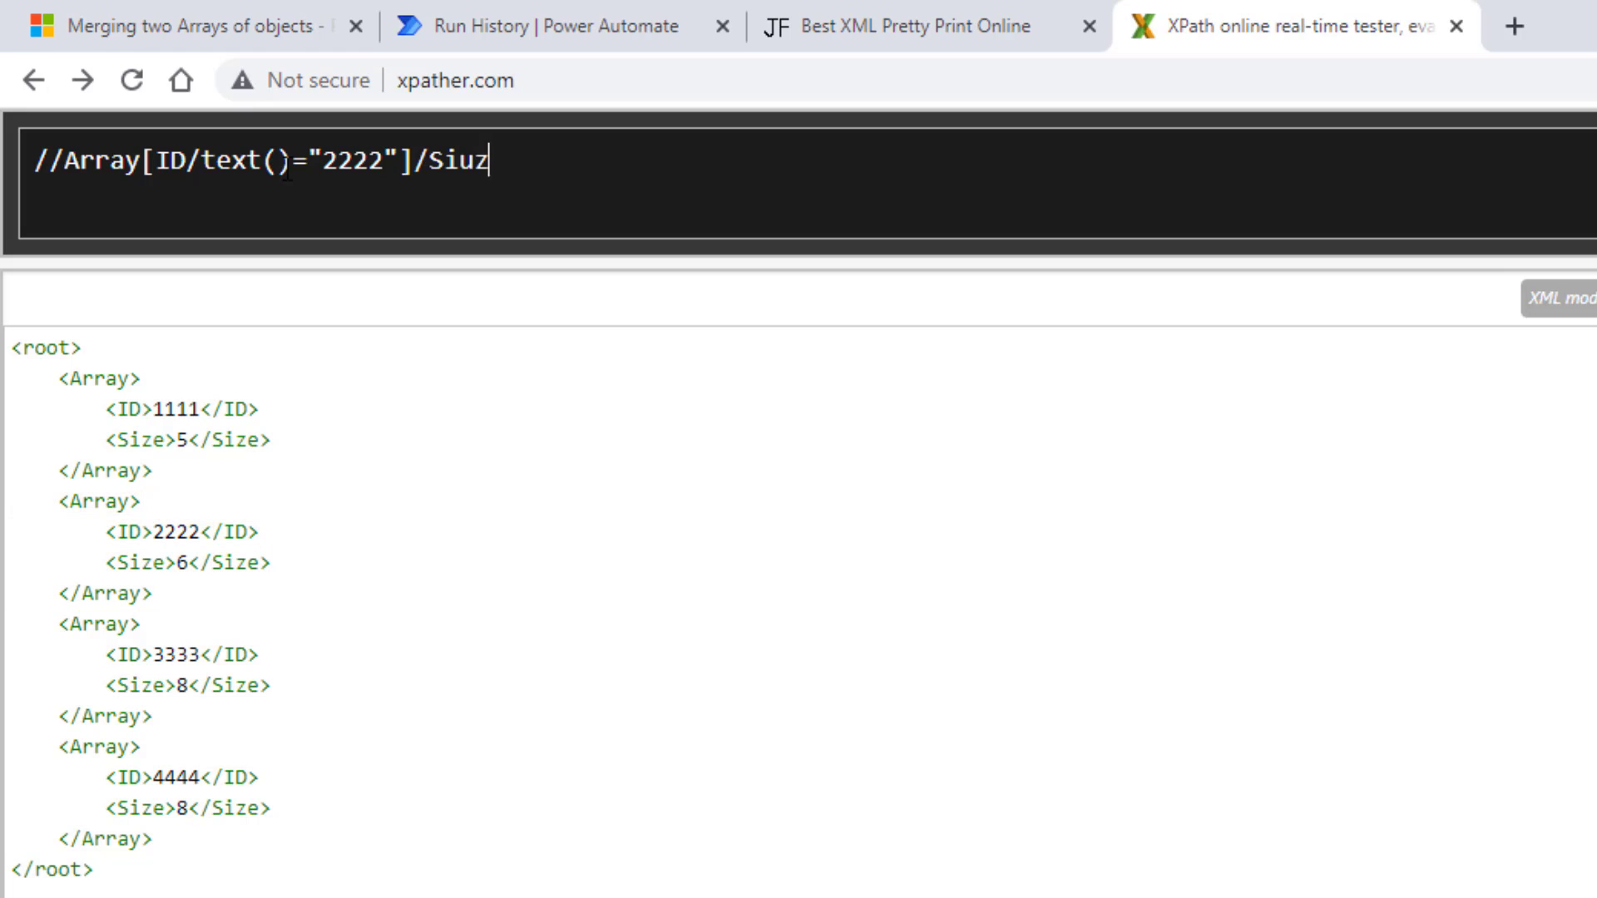
key(BackSpace)
key(BackSpace)
text(ze)
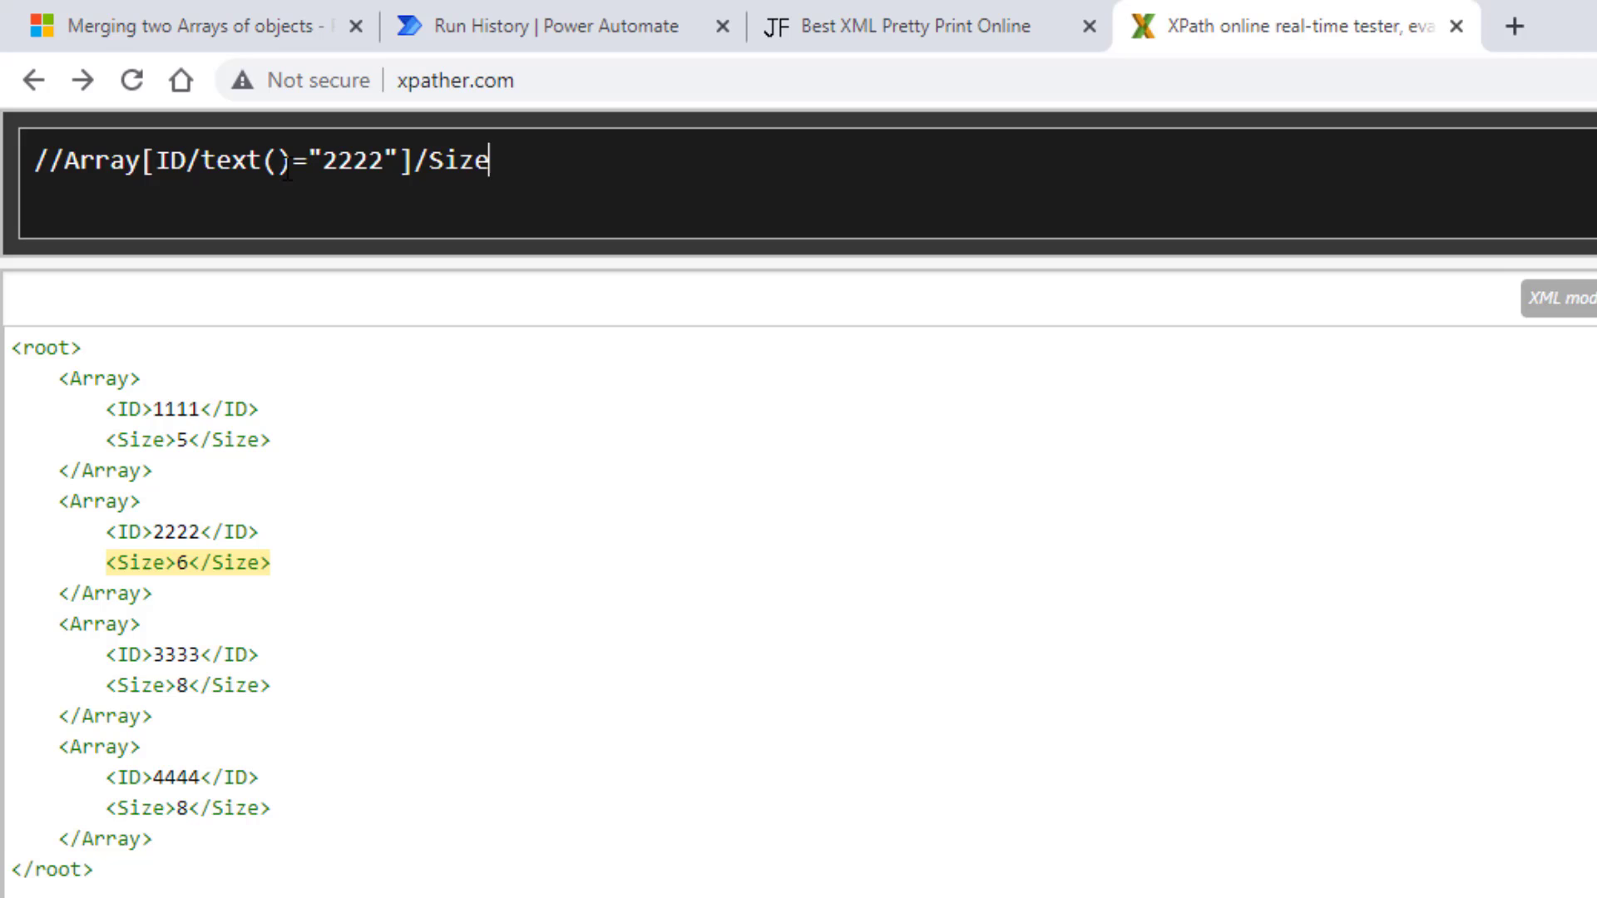
text(/)
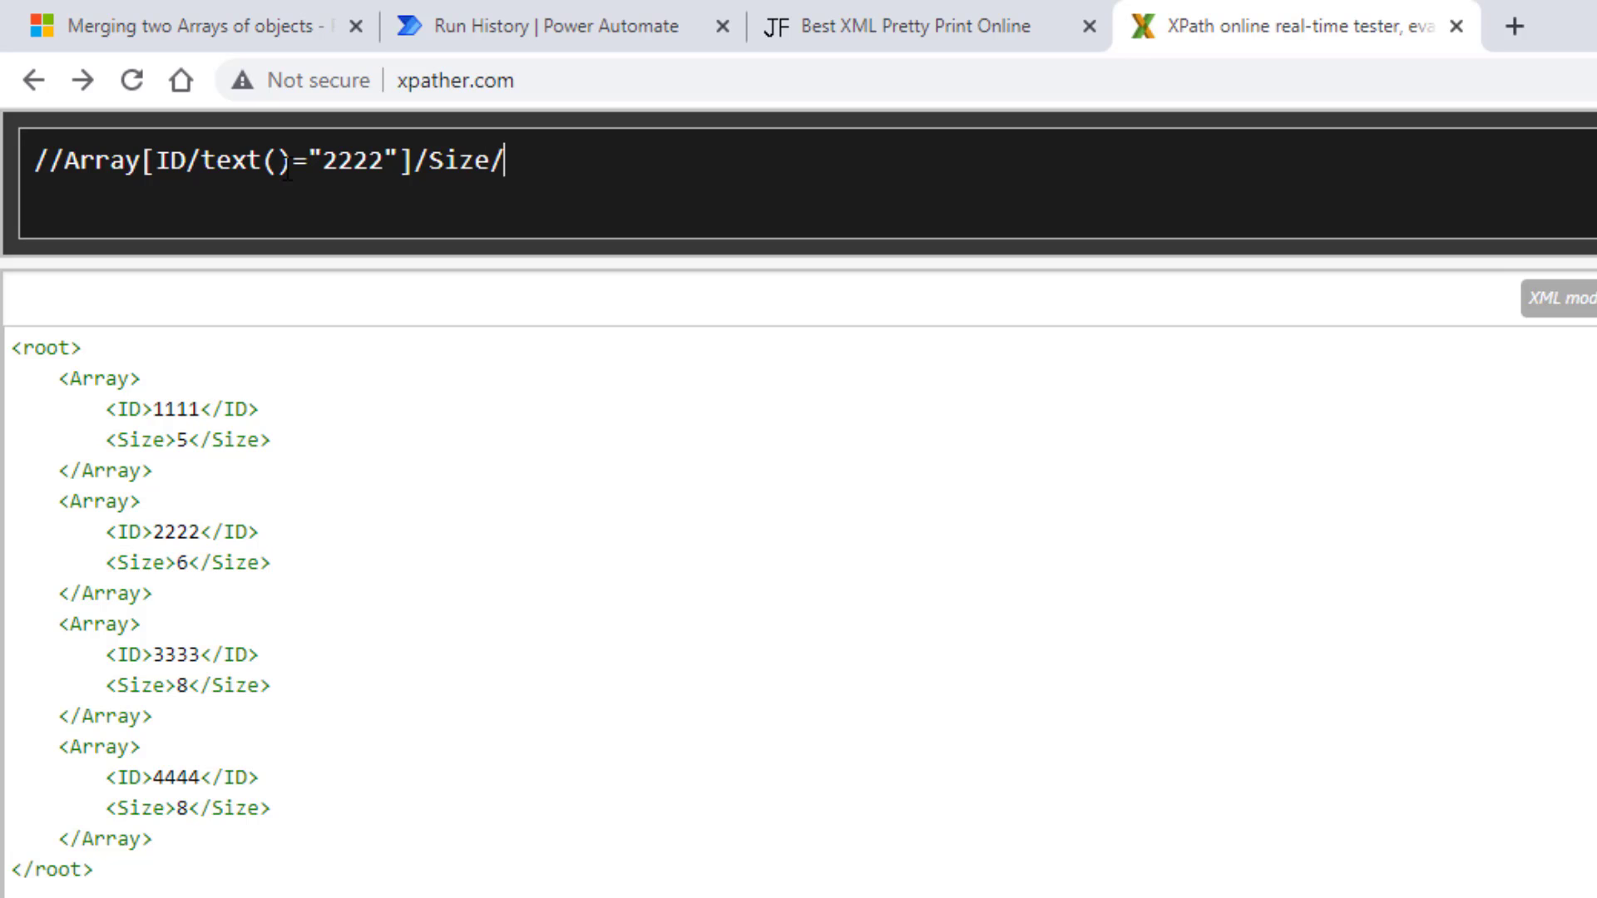
text(text())
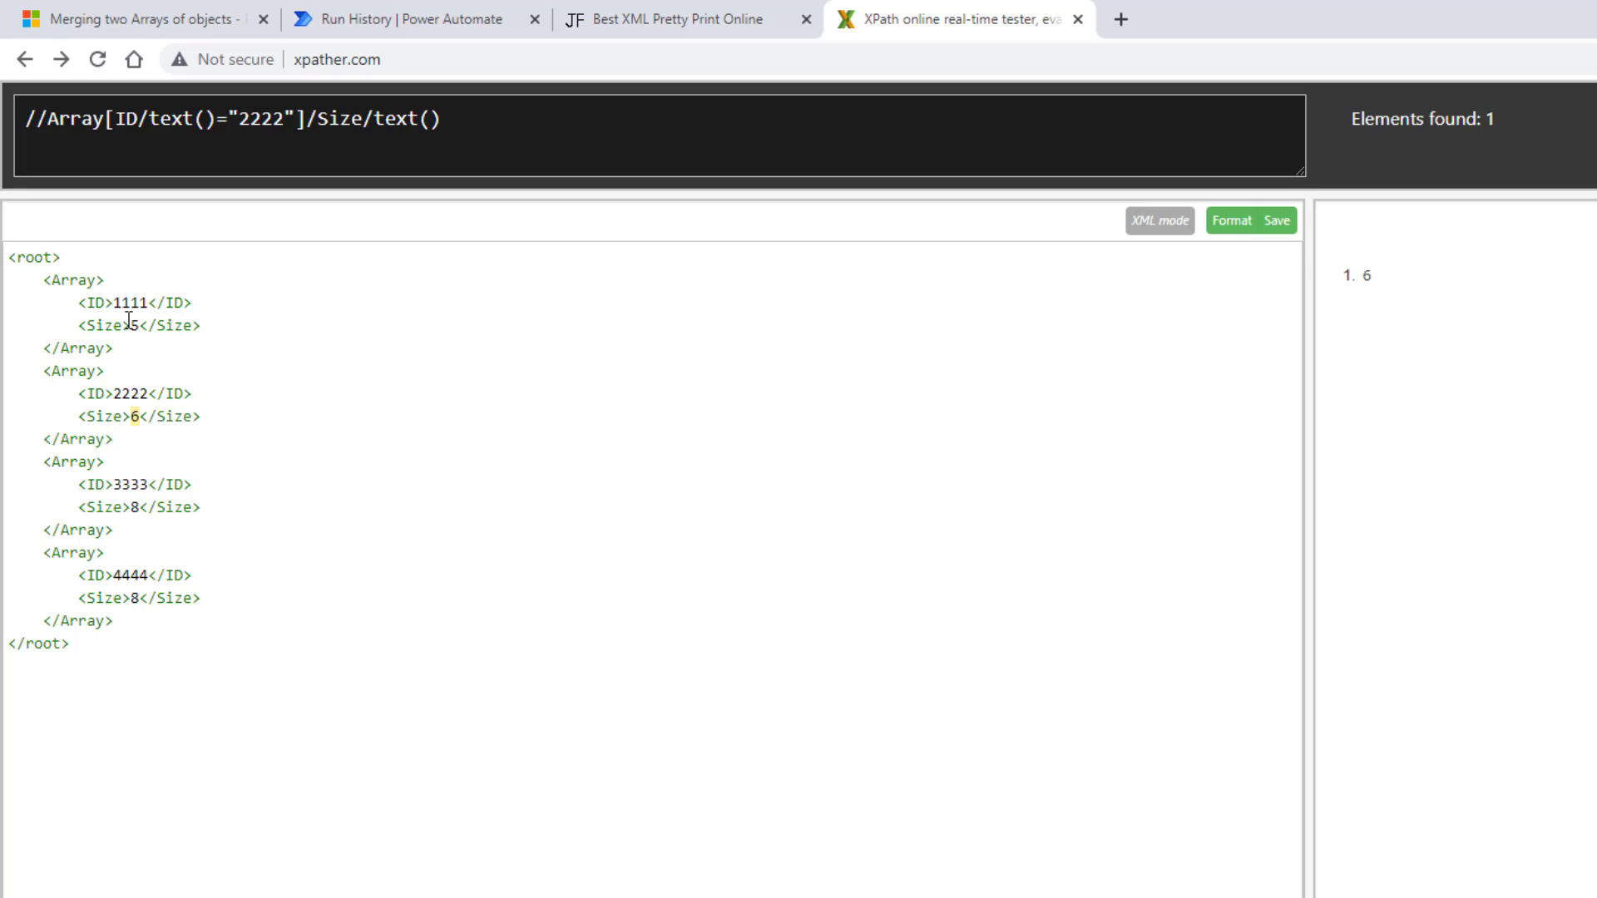
drag(463, 118, 3, 108)
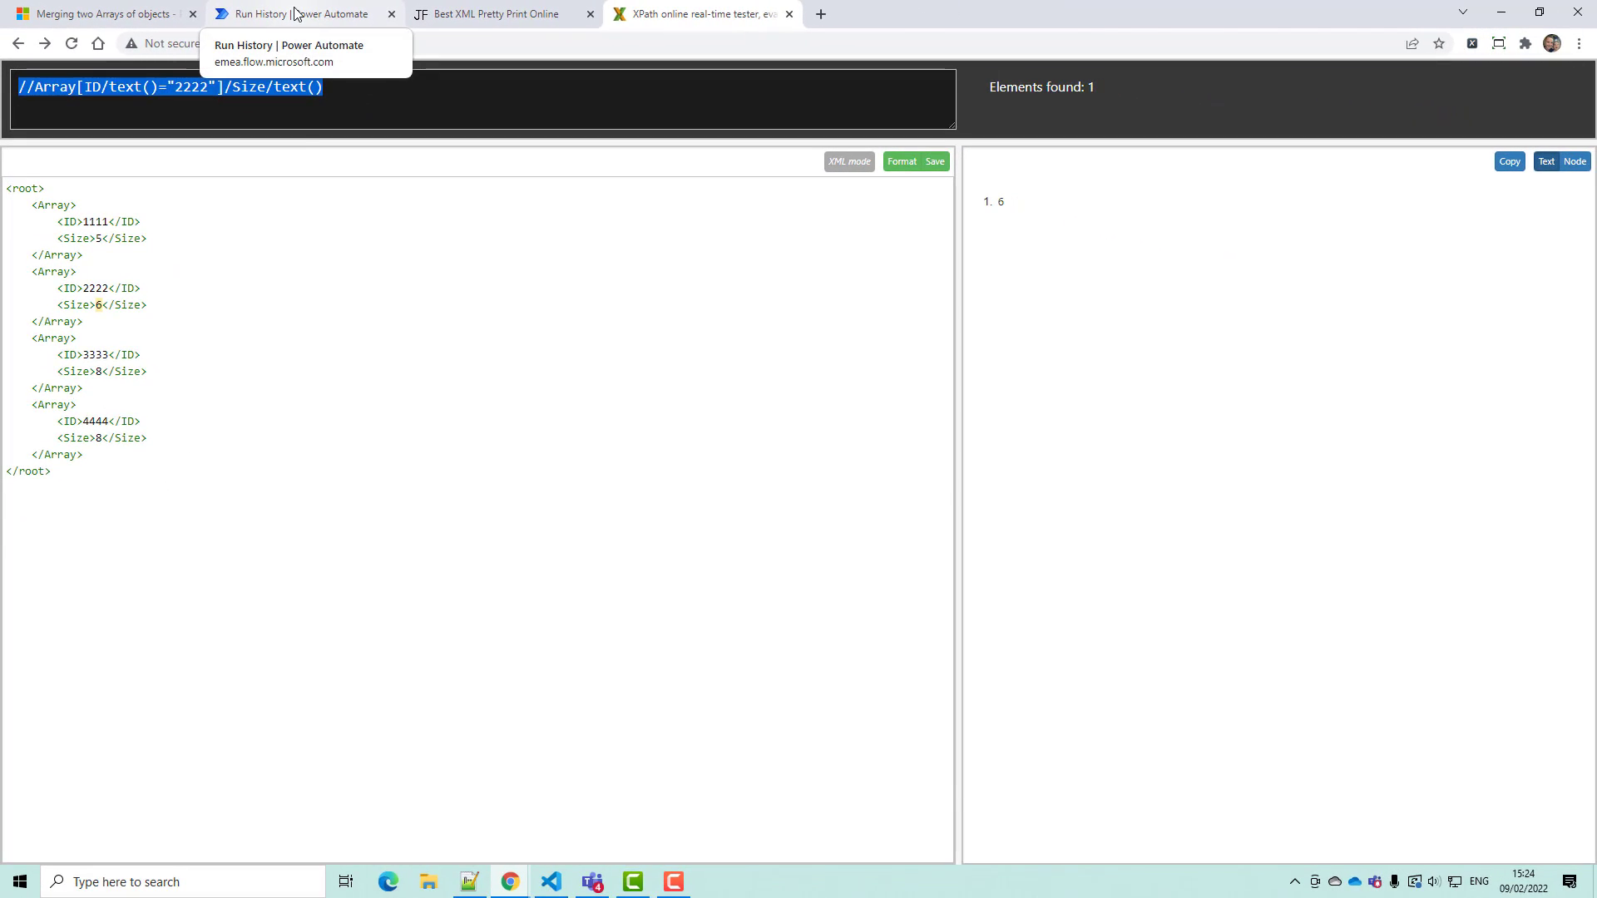
- Return to editing the flow and add a Select action after the XML step
click(349, 15)
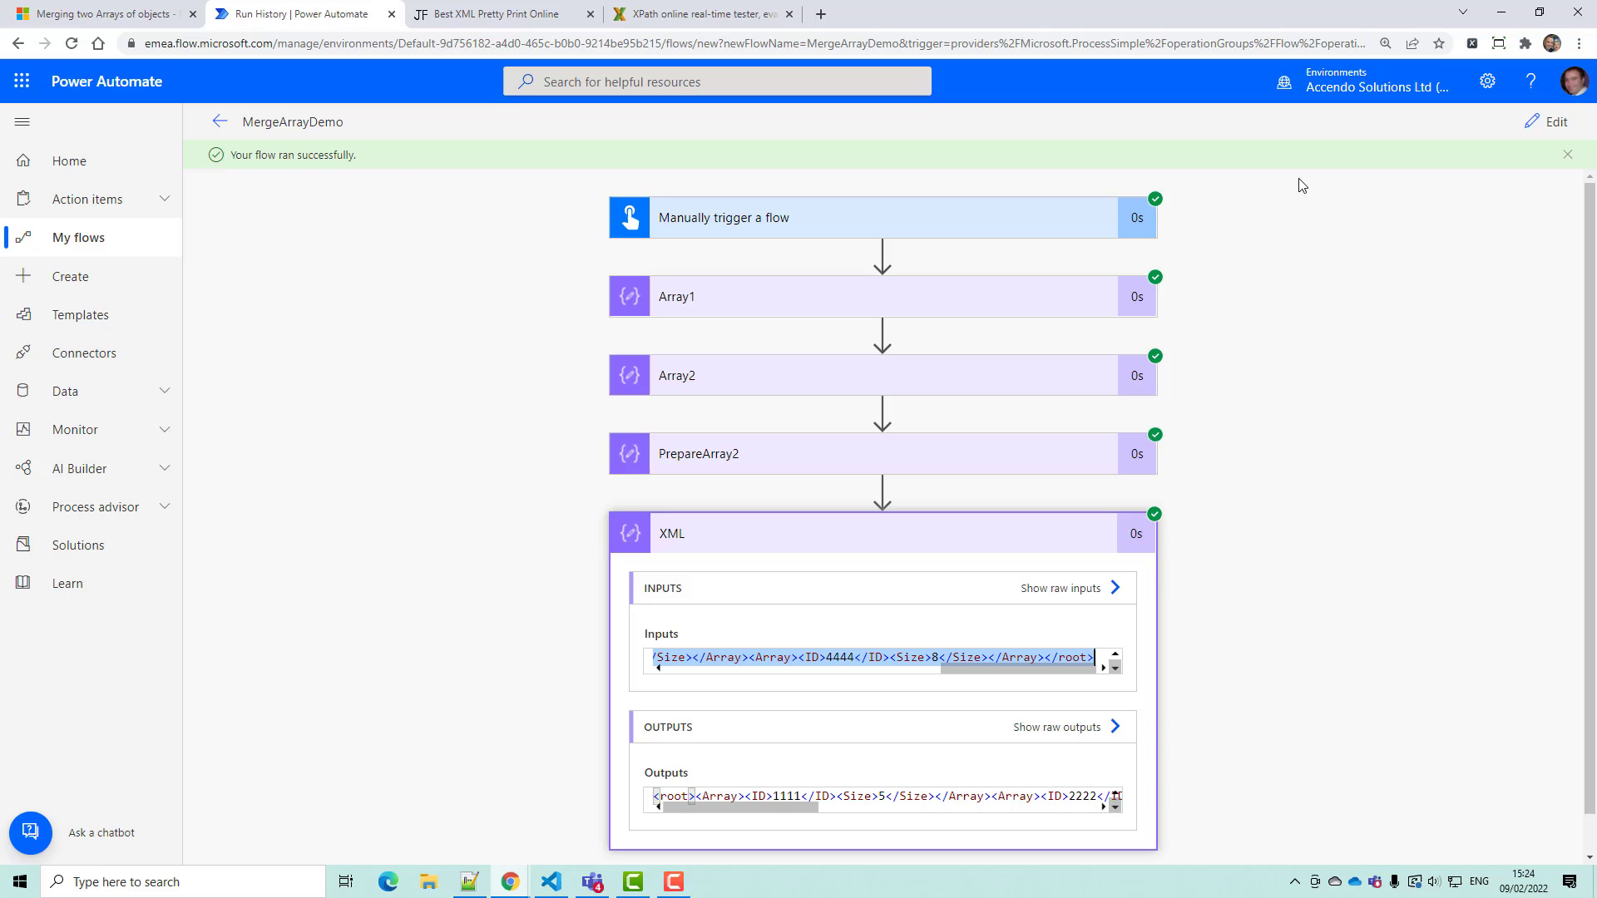
click(786, 552)
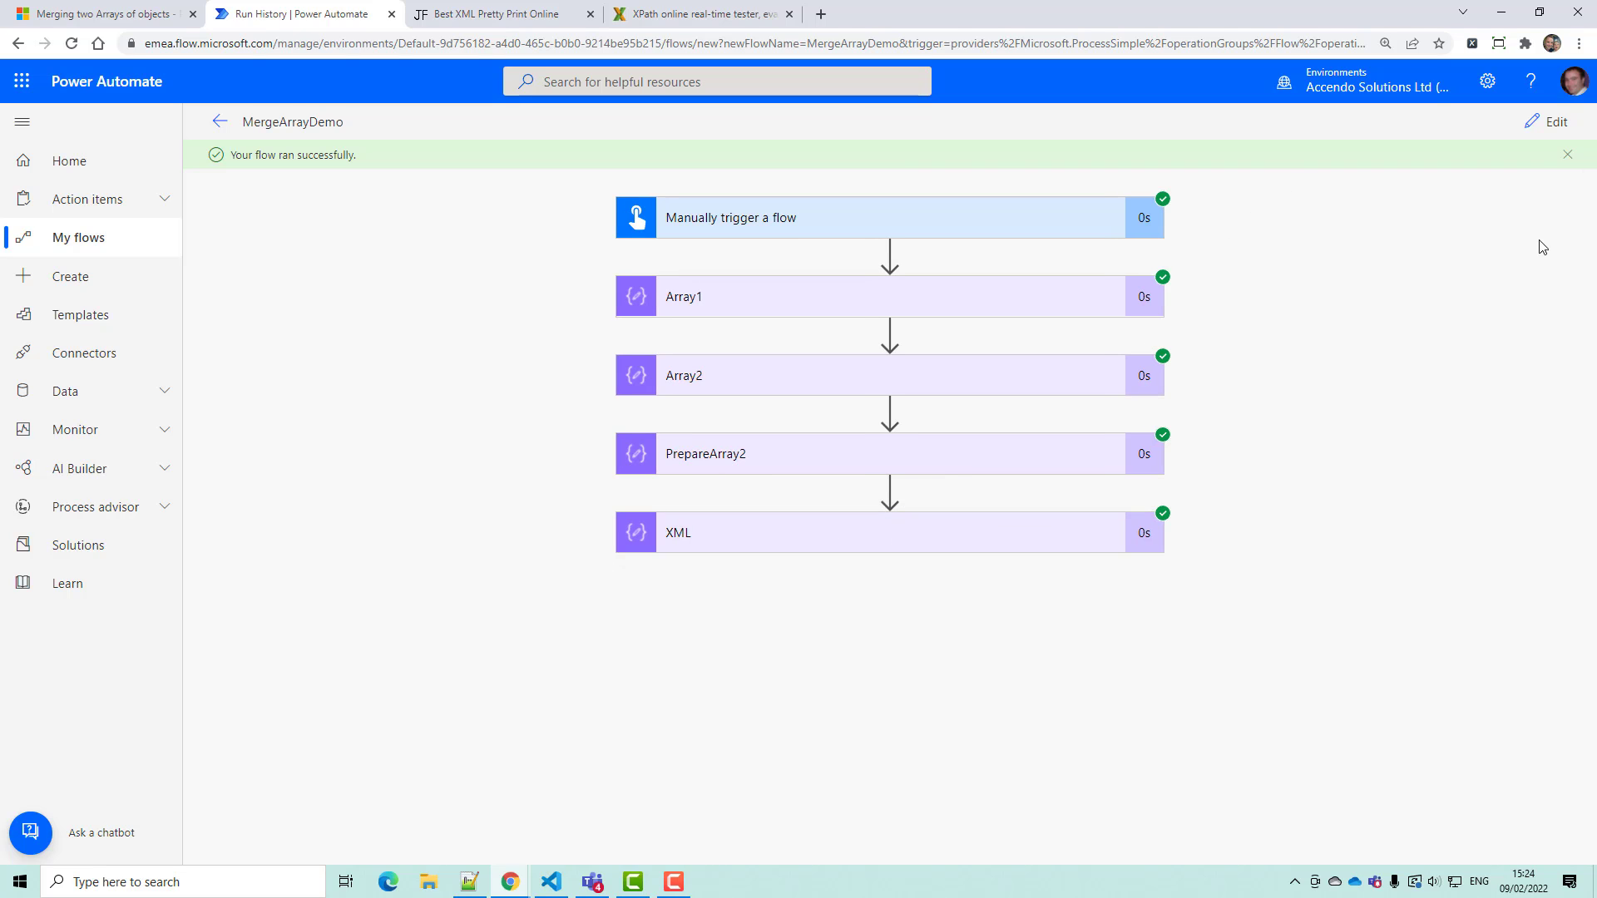
click(1554, 123)
click(845, 760)
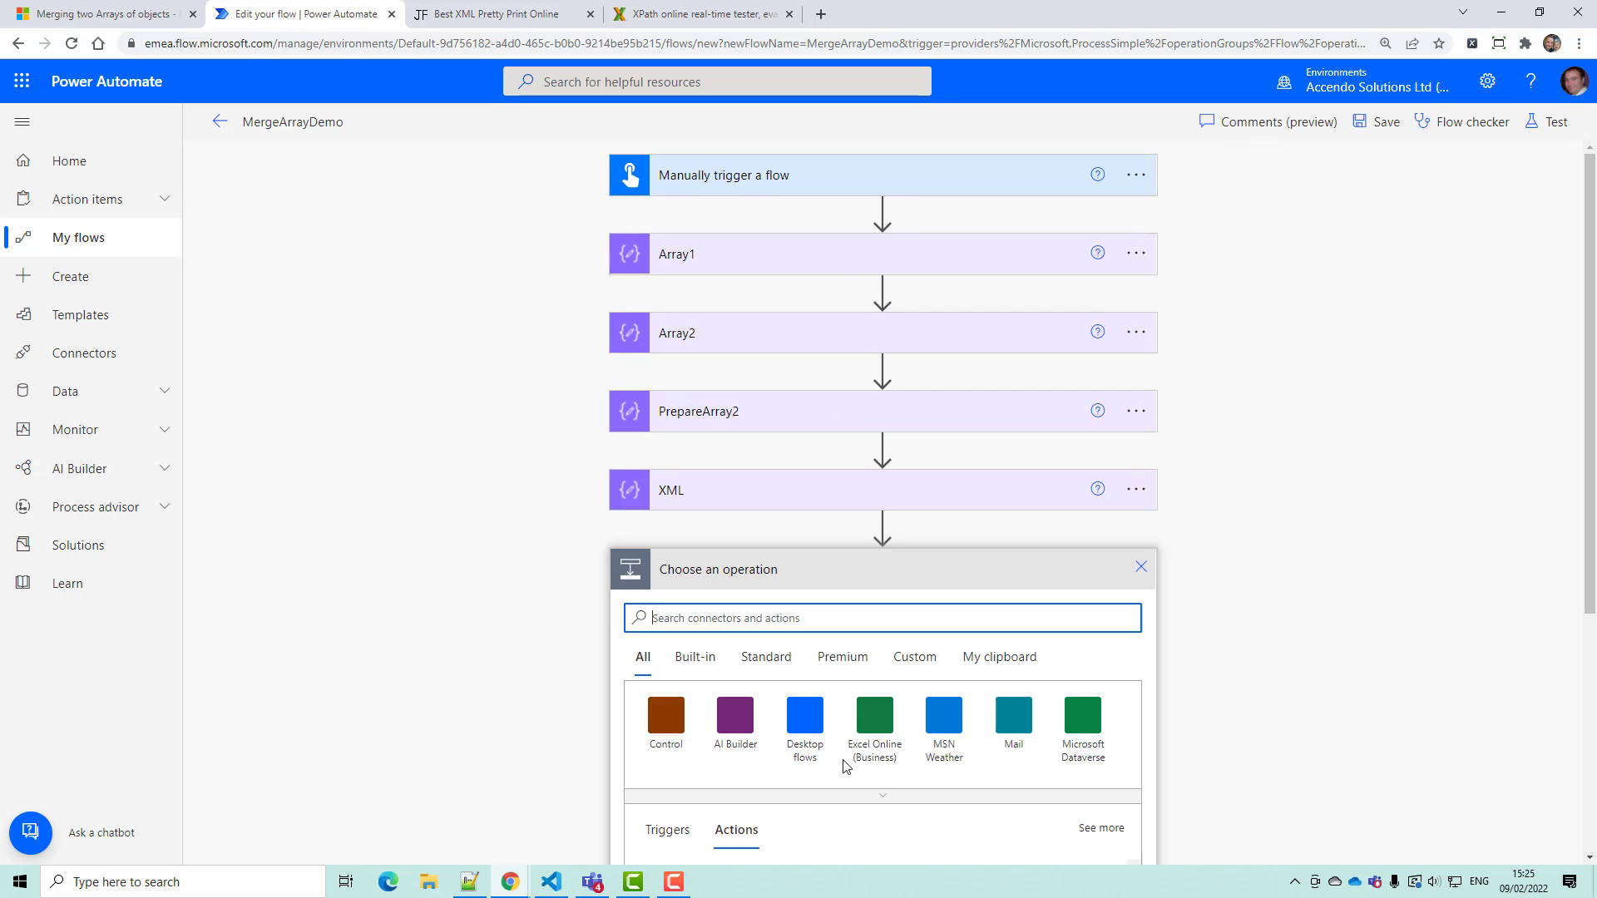
text(select)
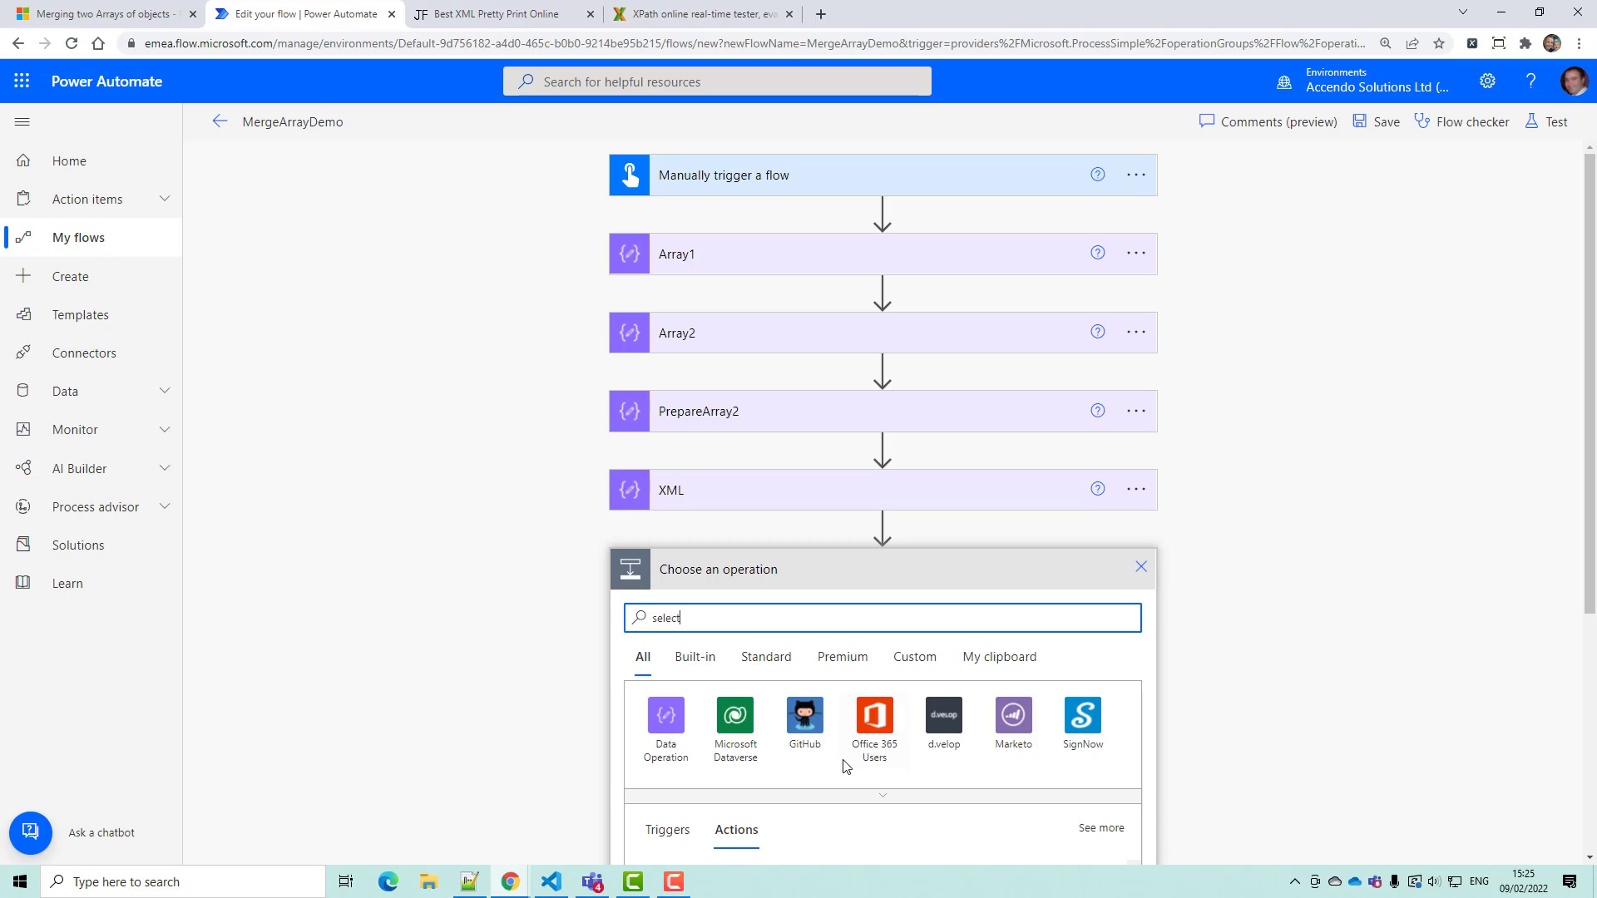
click(689, 747)
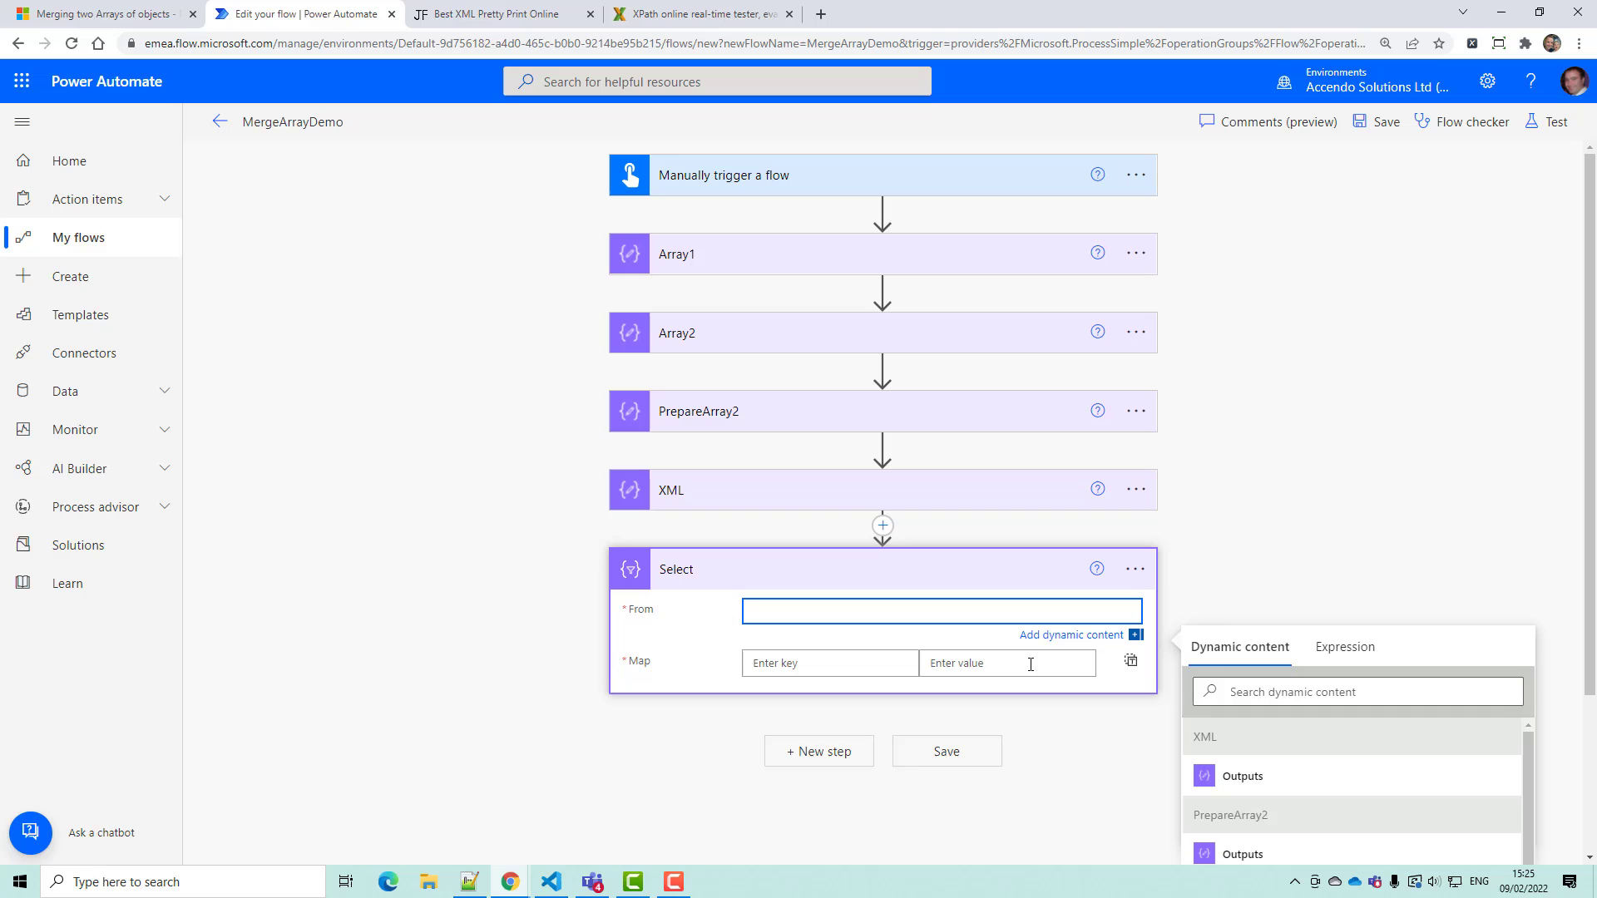
- Set the Select action's From to Array1's output
scroll(1327, 753, down, 1)
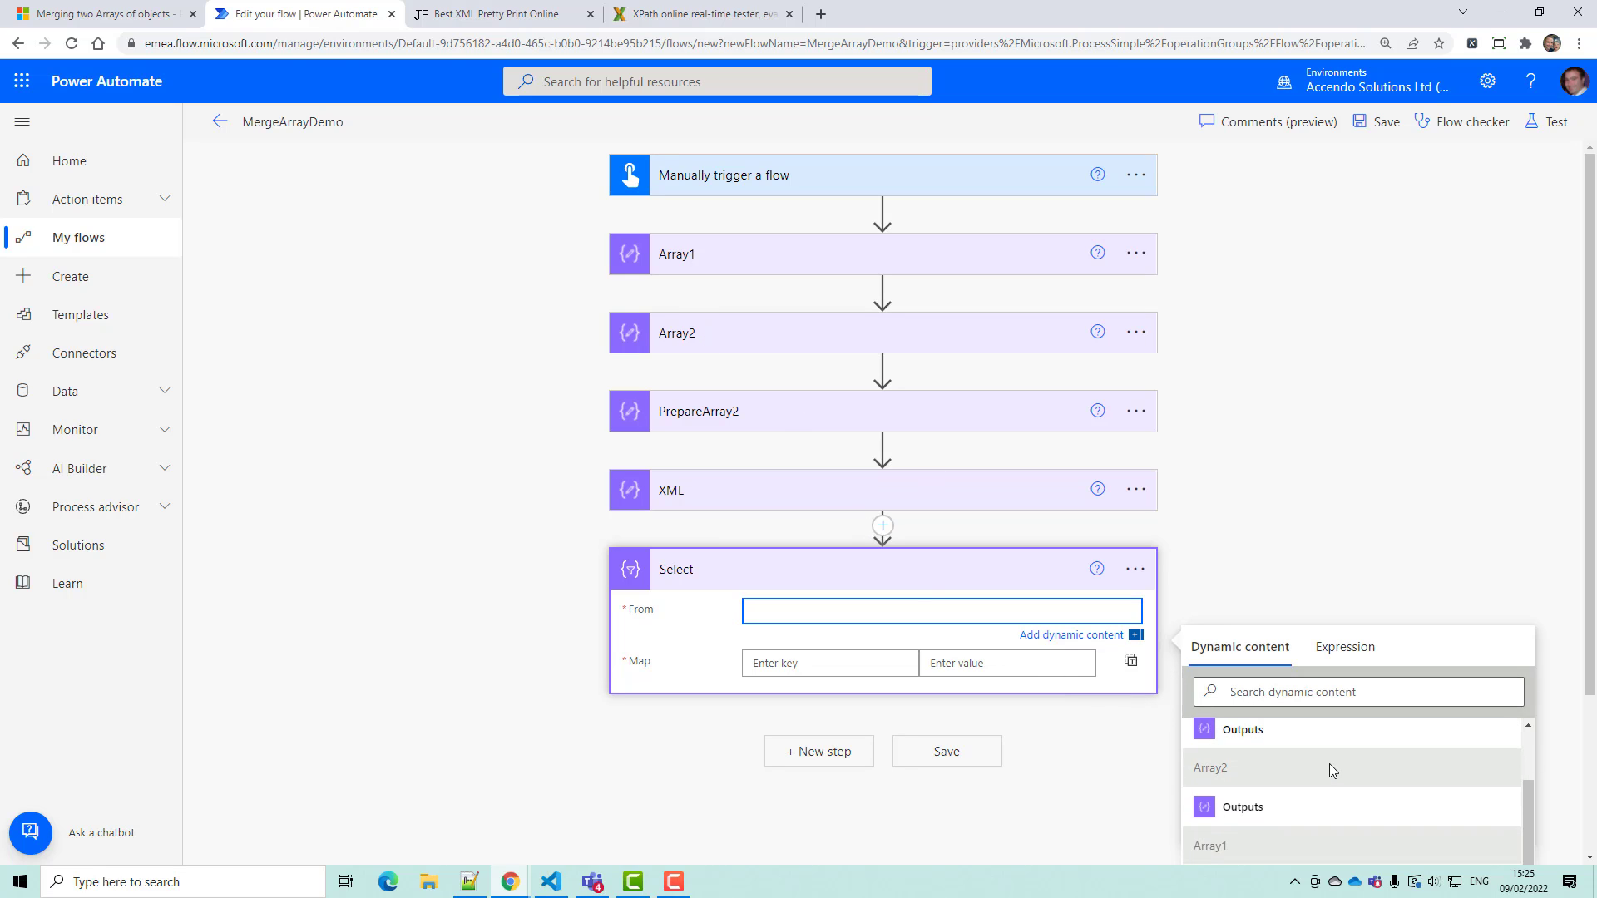
scroll(1329, 767, down, 1)
scroll(1323, 763, down, 1)
scroll(1307, 760, down, 1)
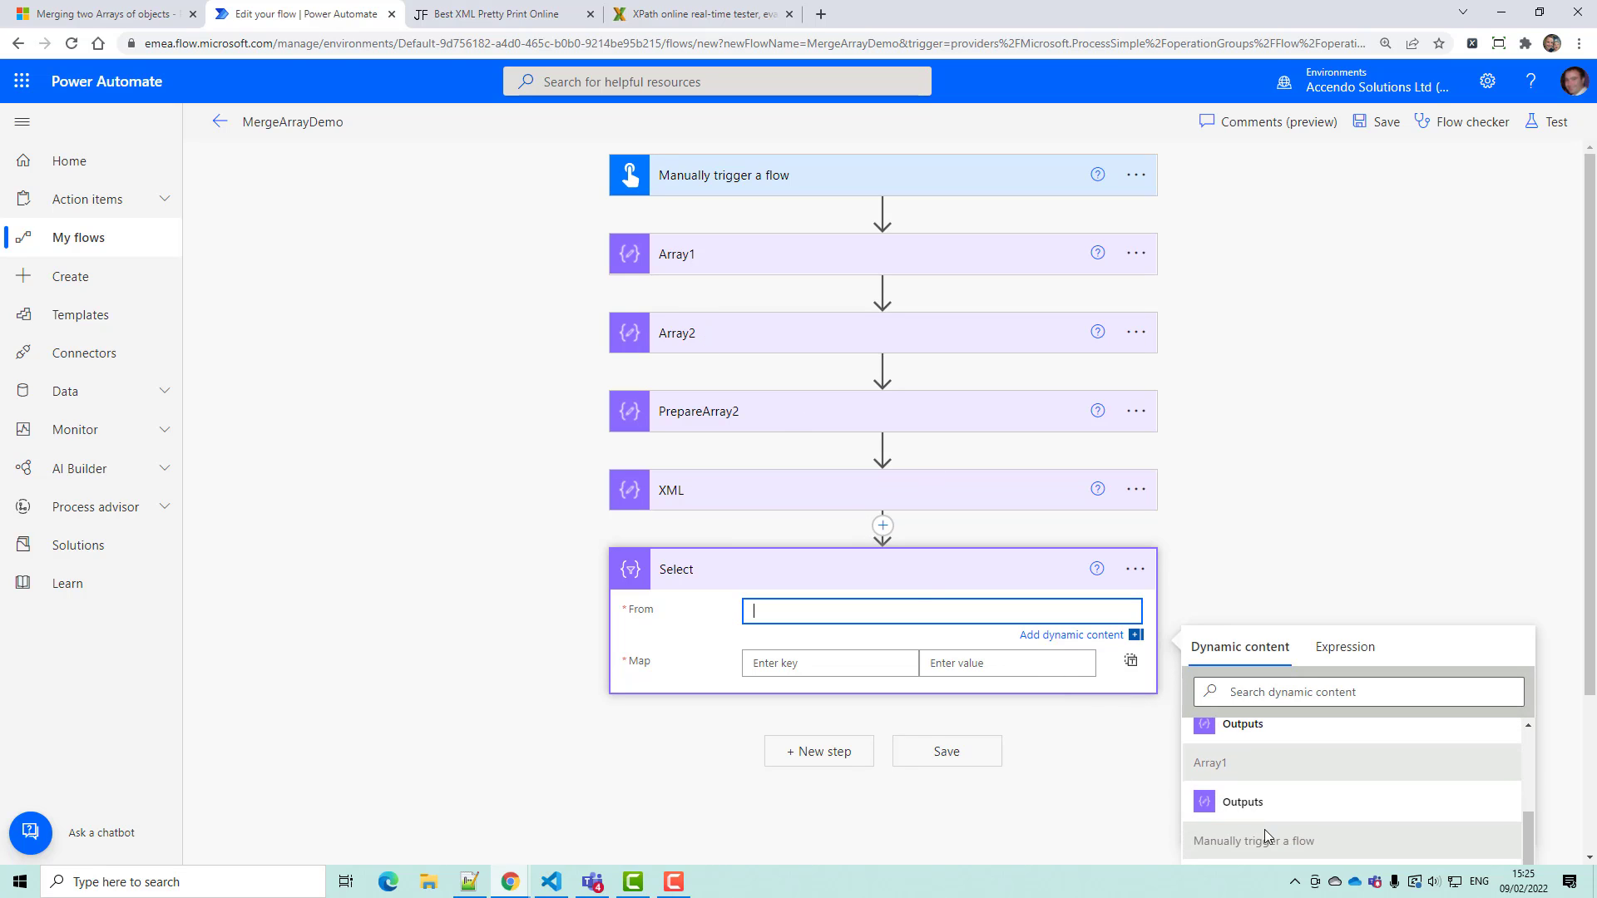
click(1243, 806)
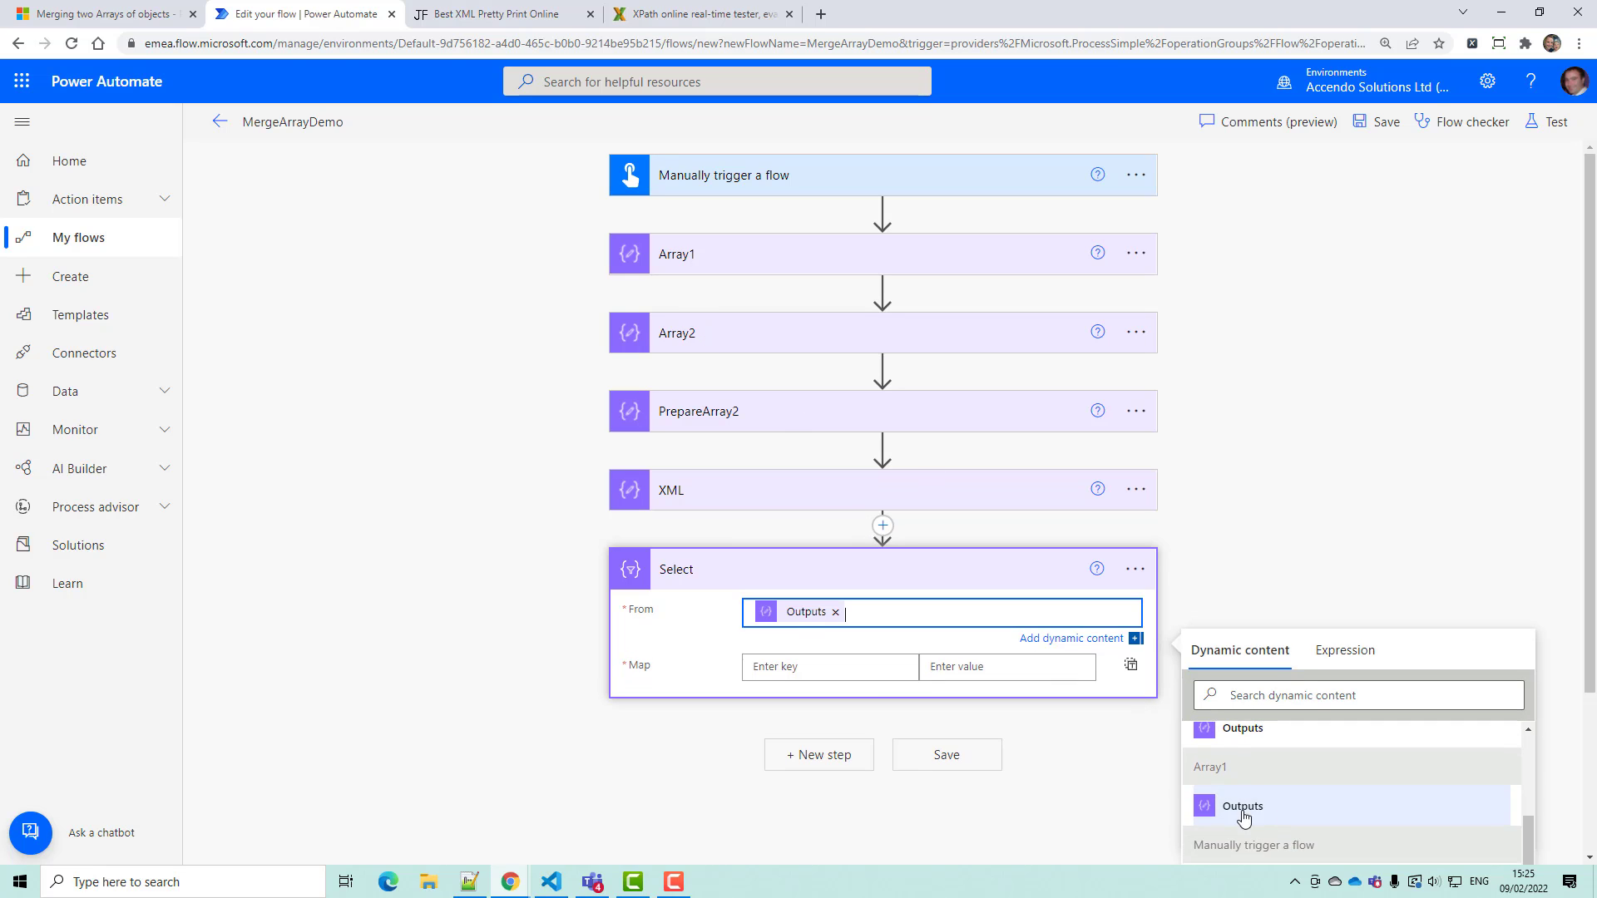
- Map each item in text mode with addProperty(item(), 'Size', '8')
click(1130, 664)
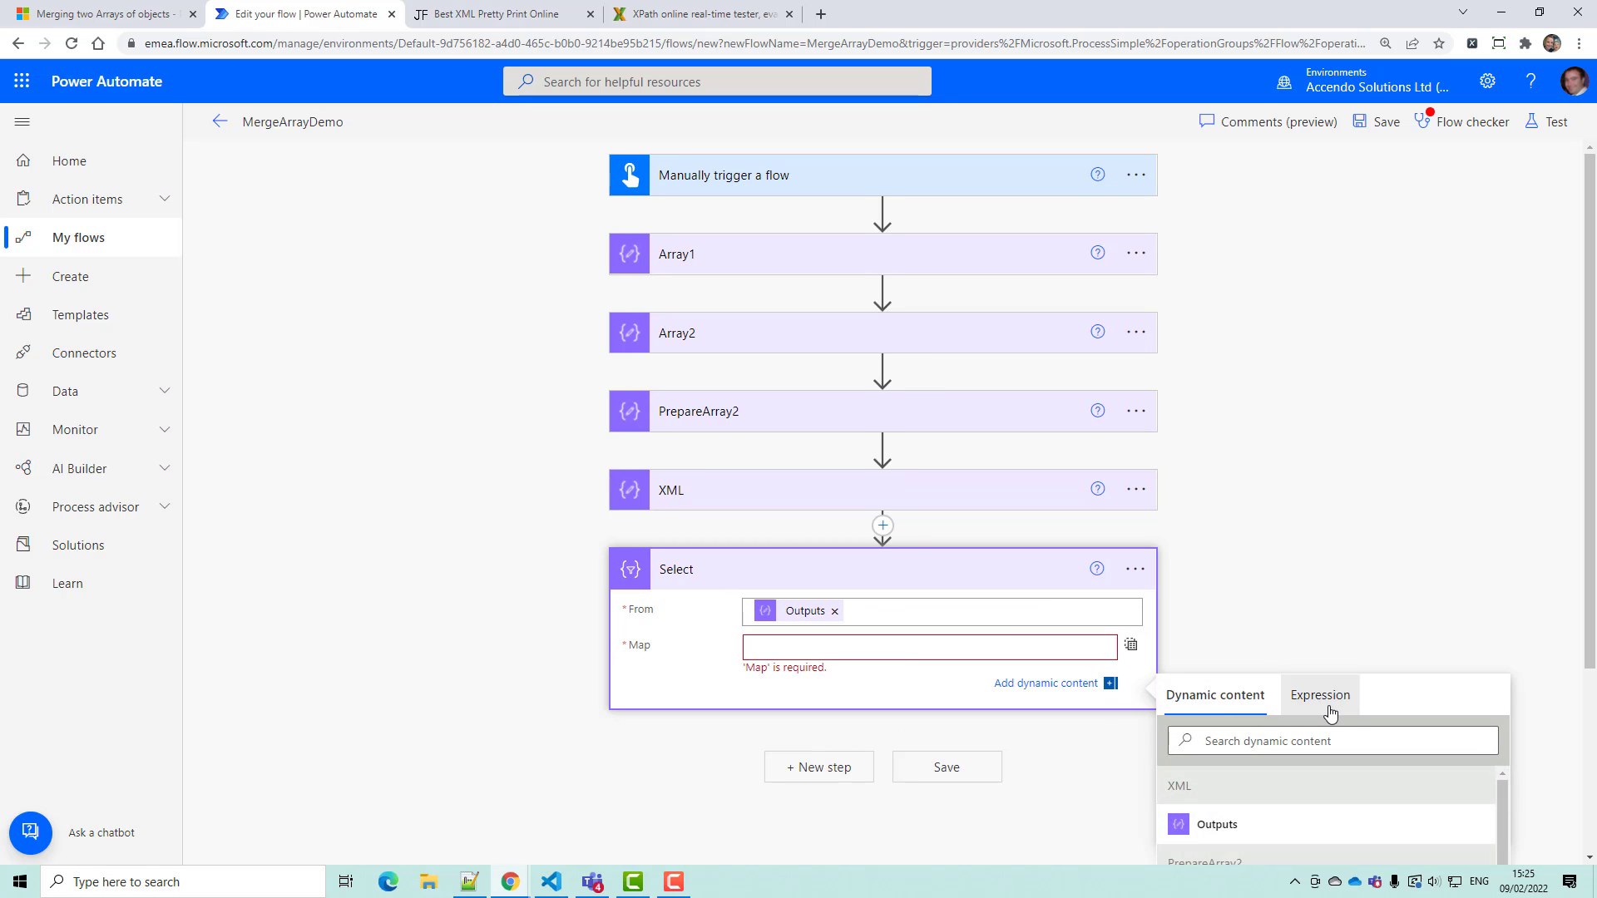
click(1319, 695)
text(add)
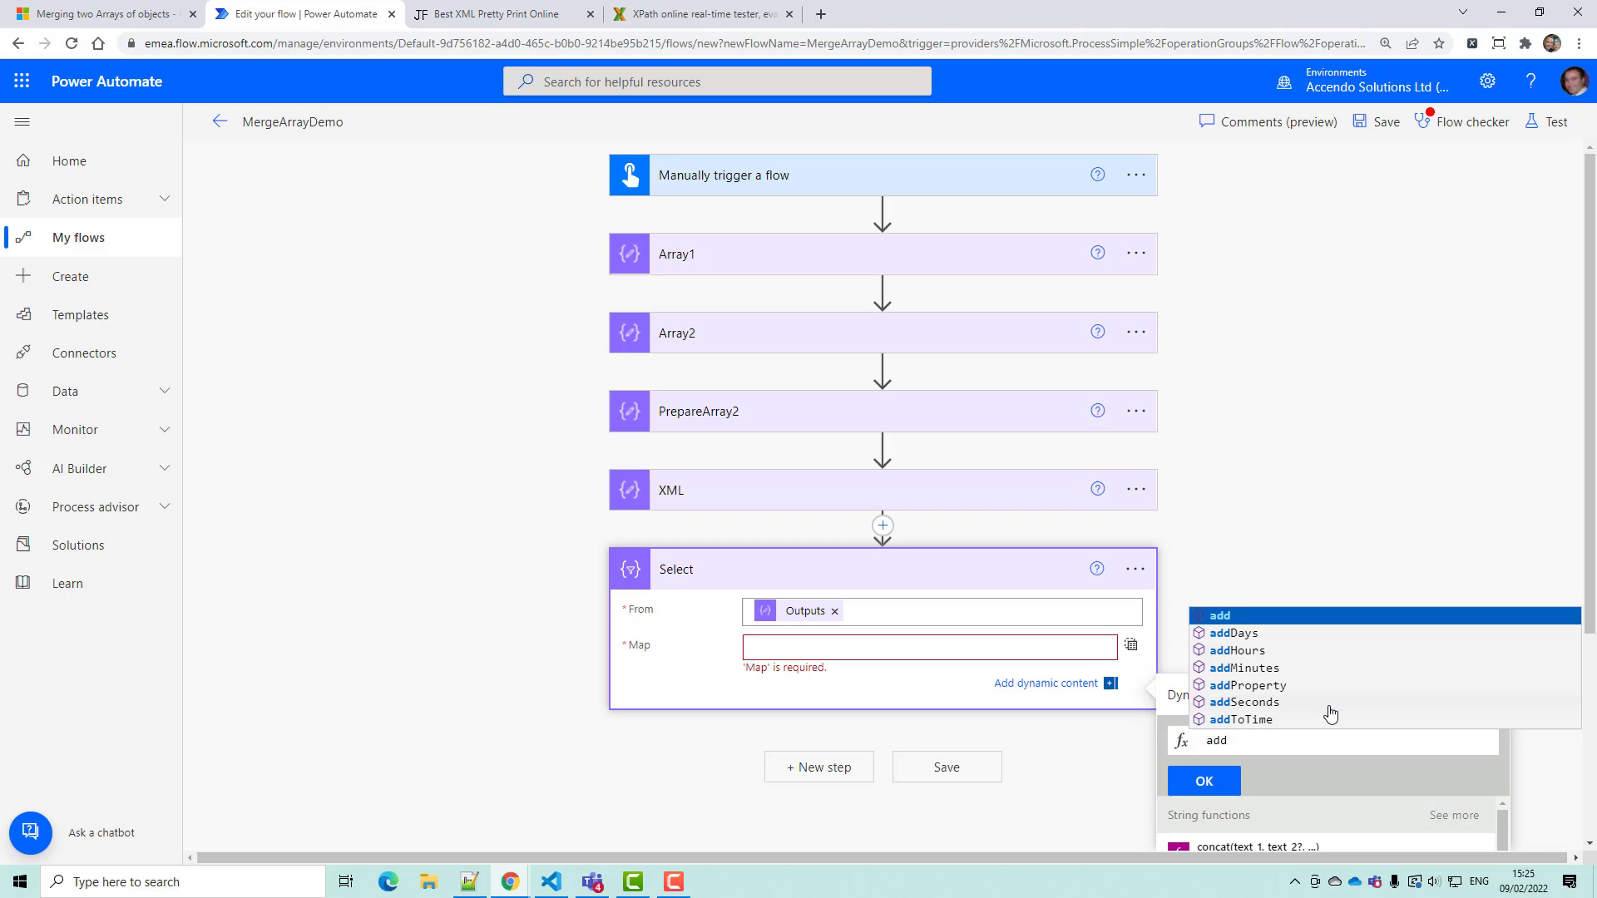
key(Down)
key(Down)
key(Down)
key(Down)
key(Return)
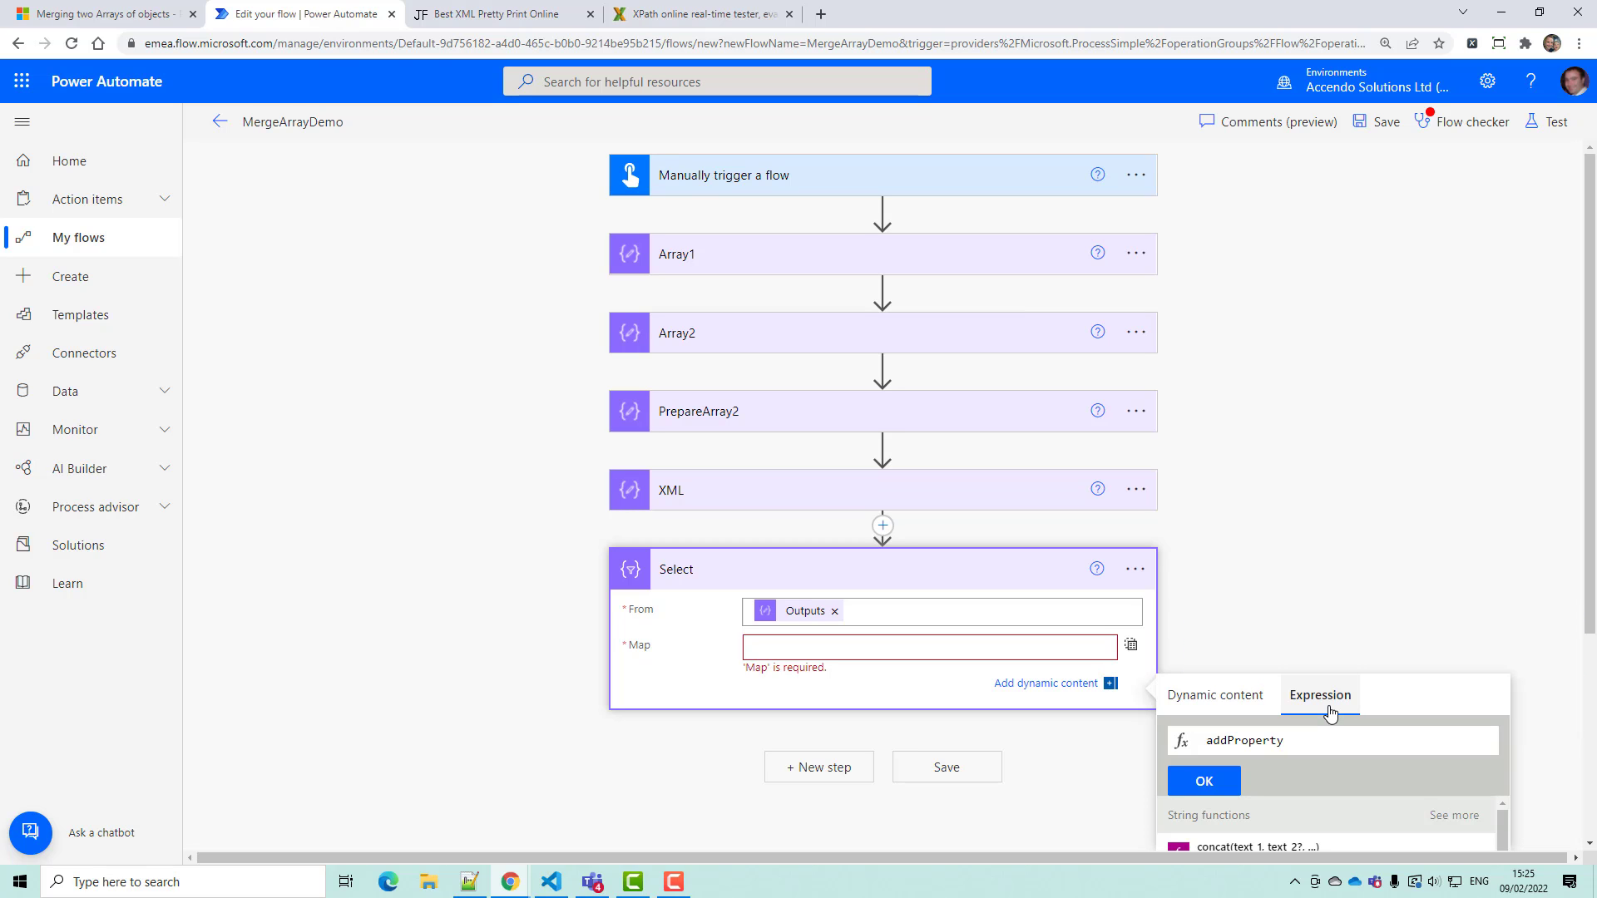
text((item)
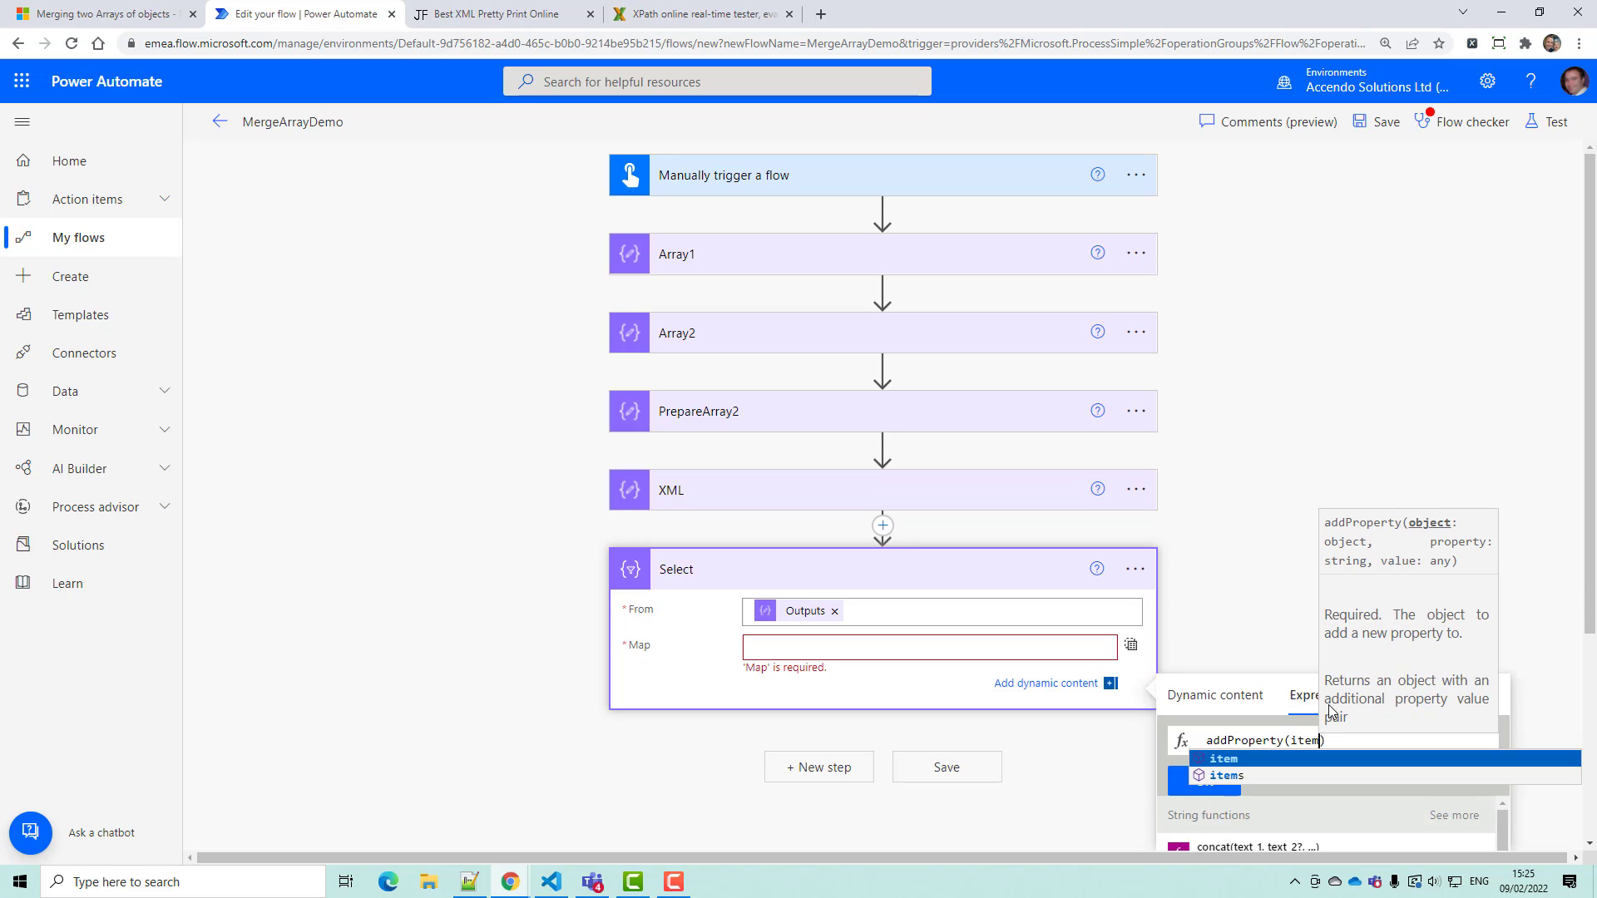
key(Return)
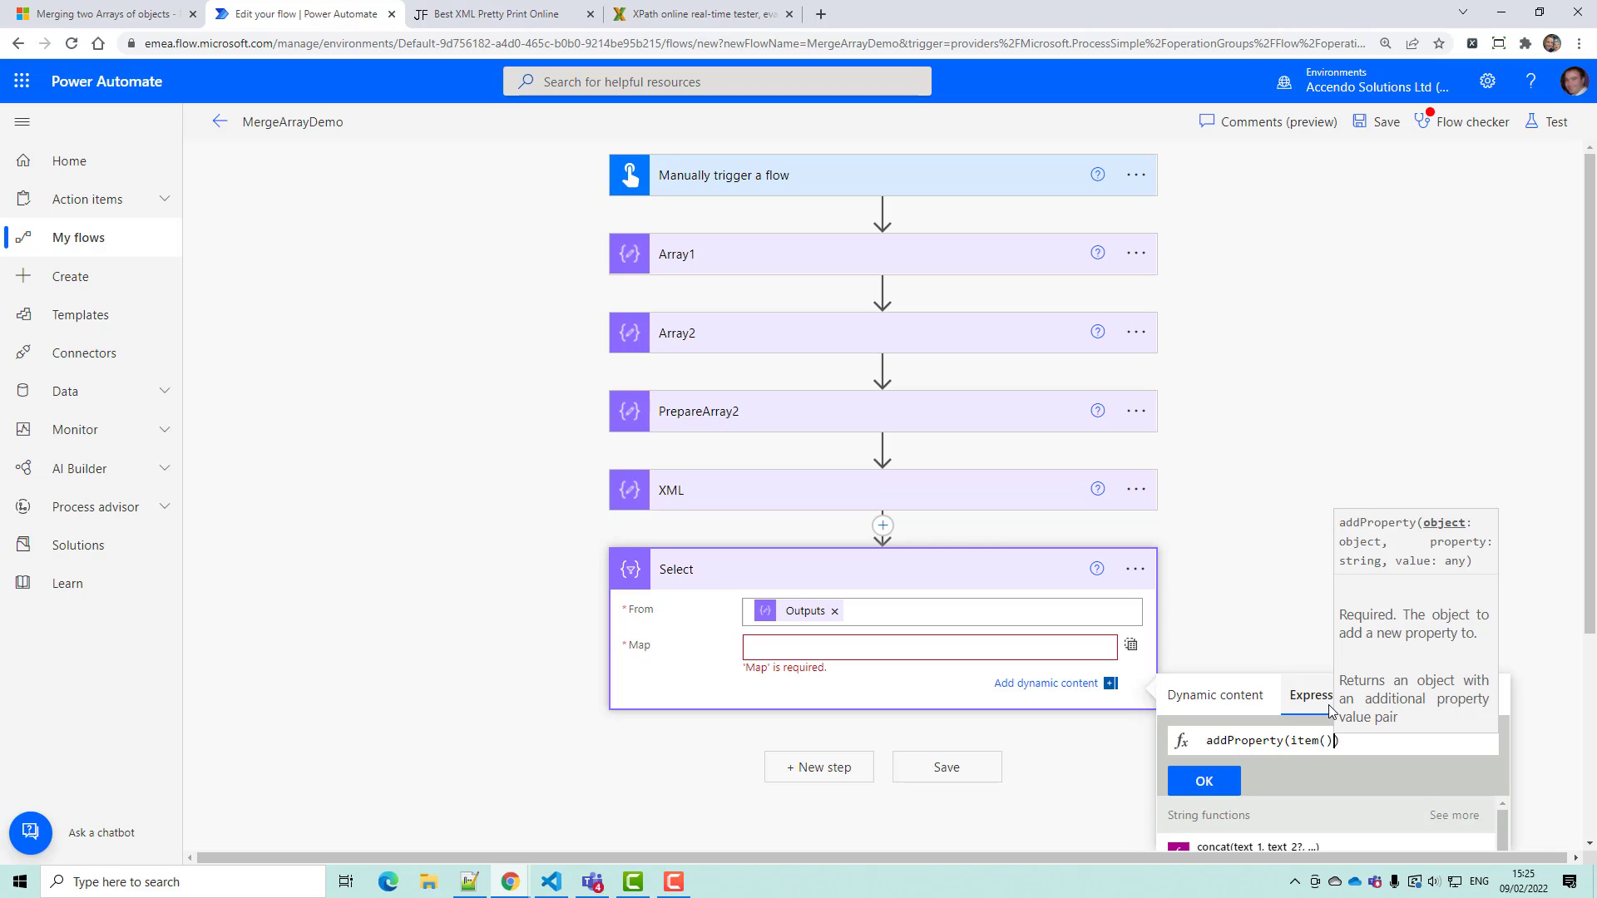
text(, )
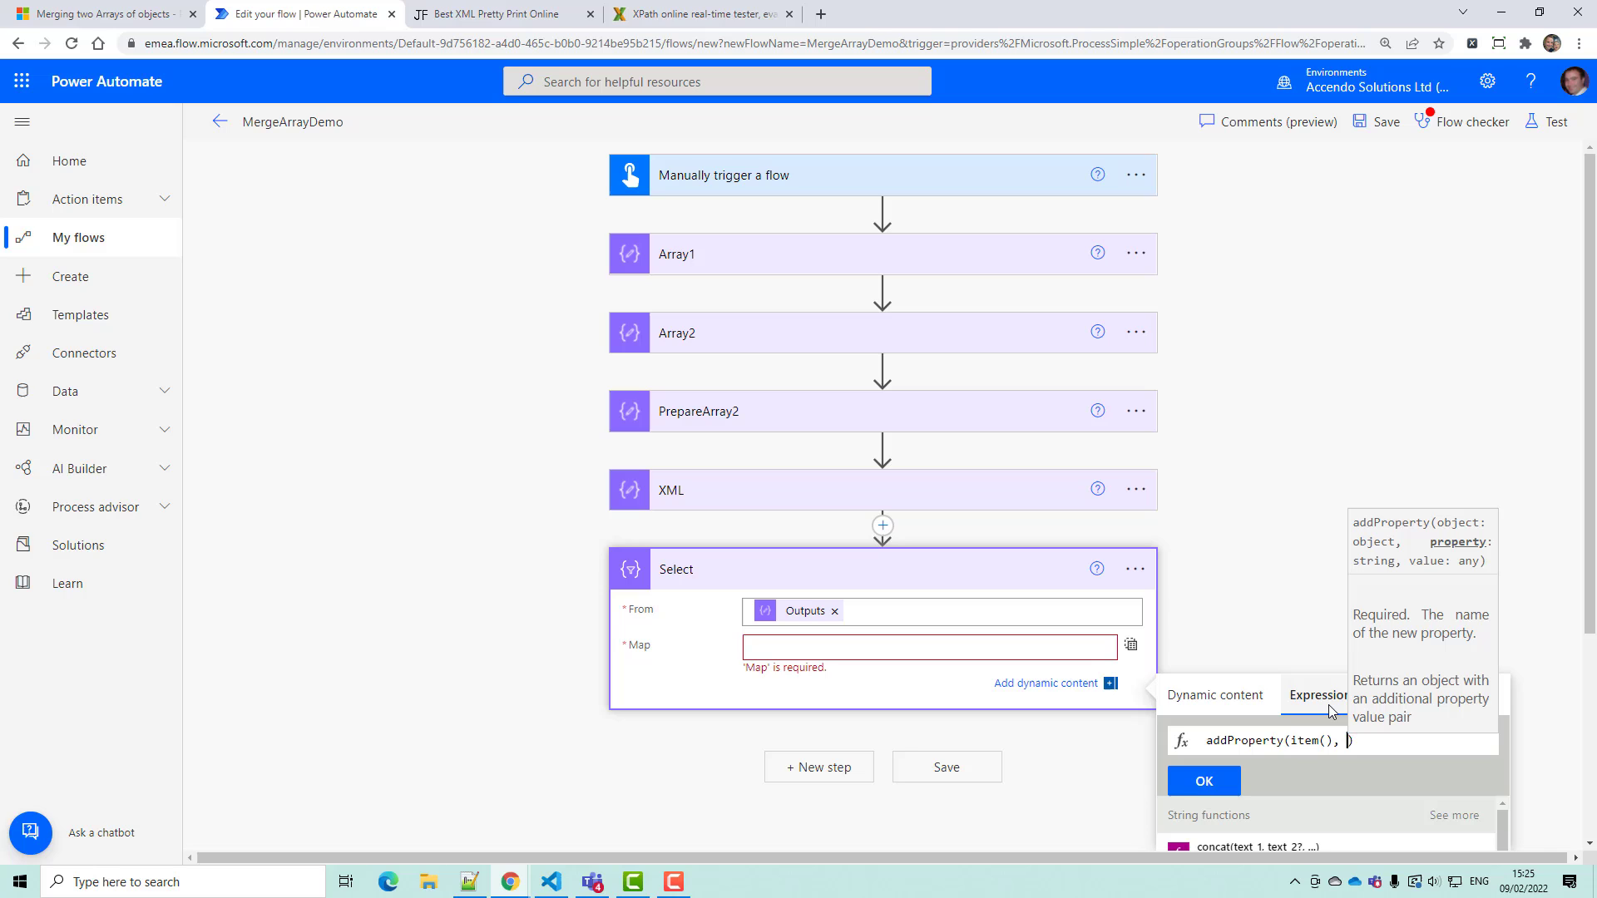
text('Size)
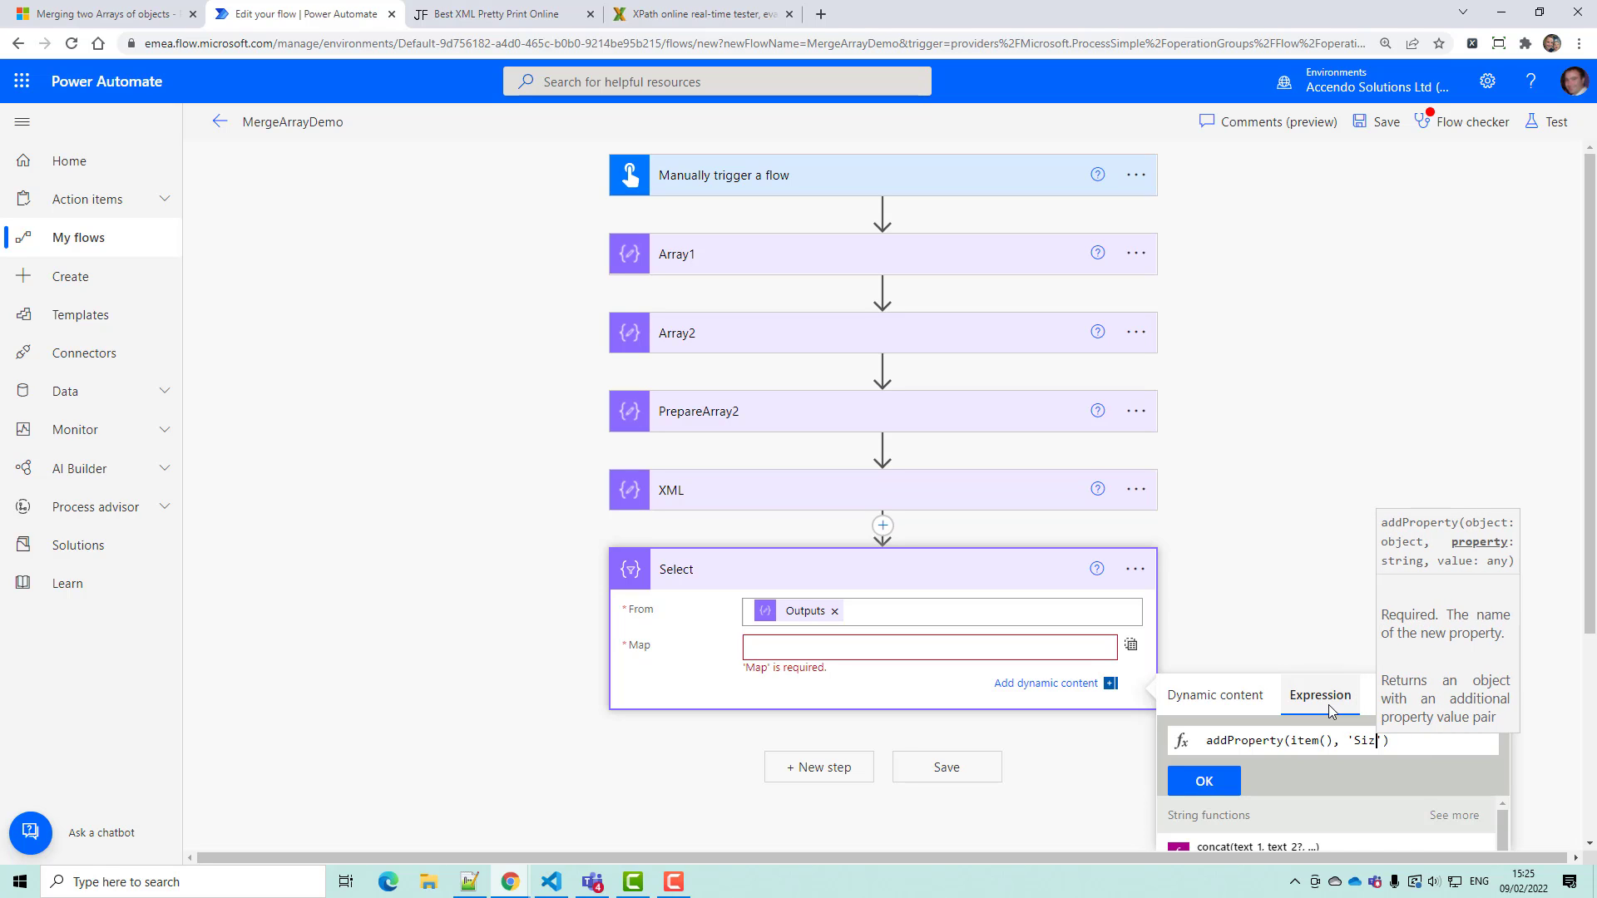
text(', ')
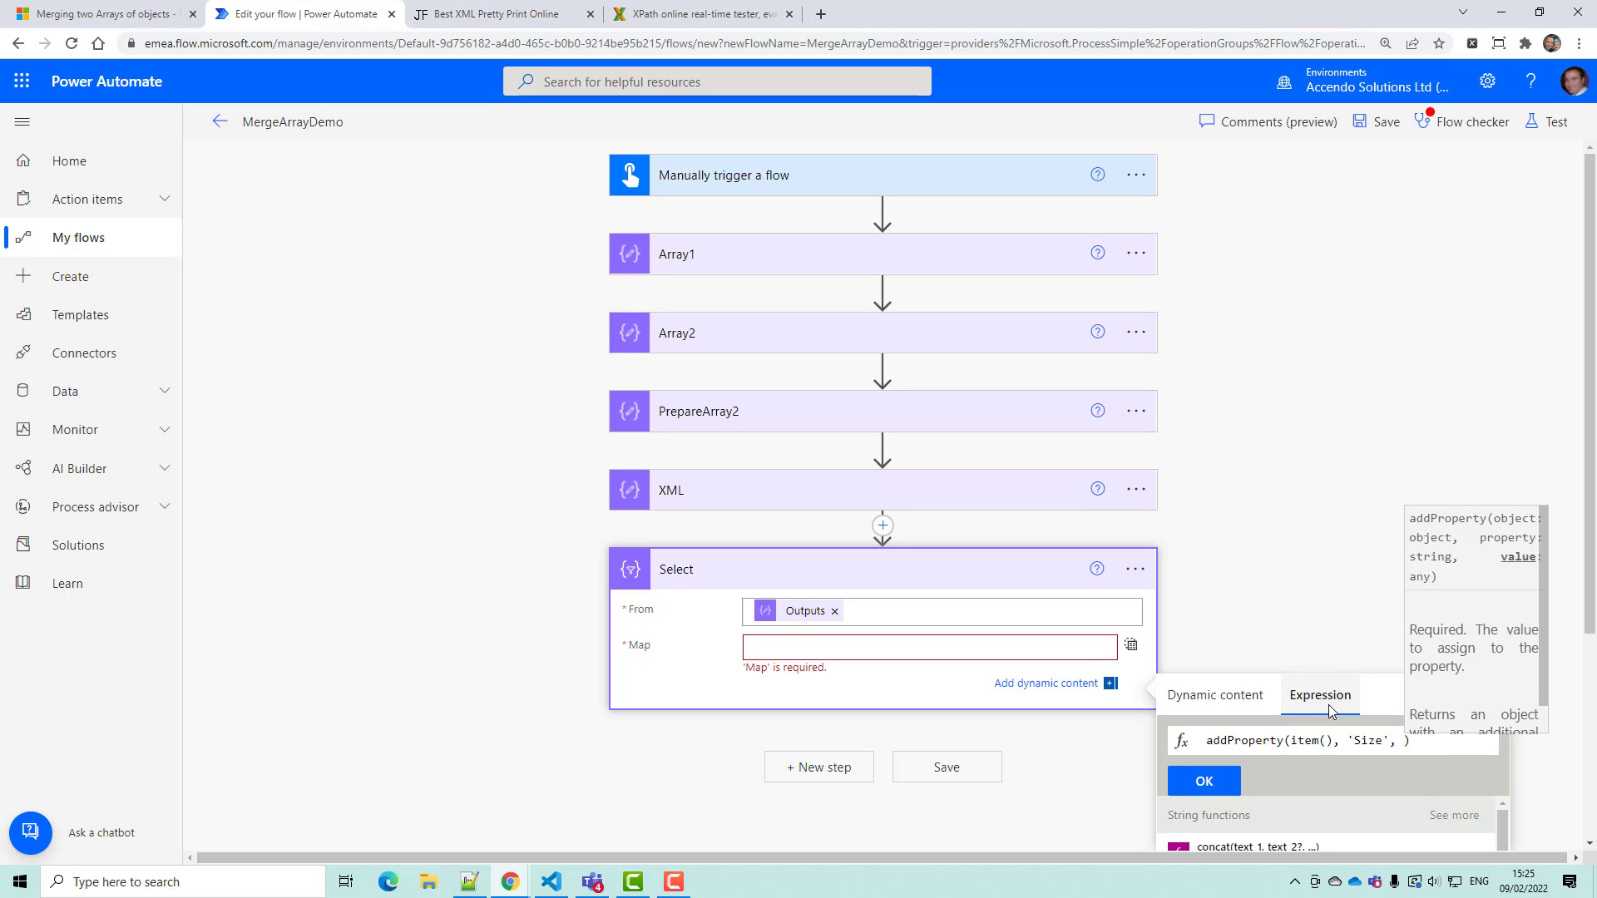
text(8)
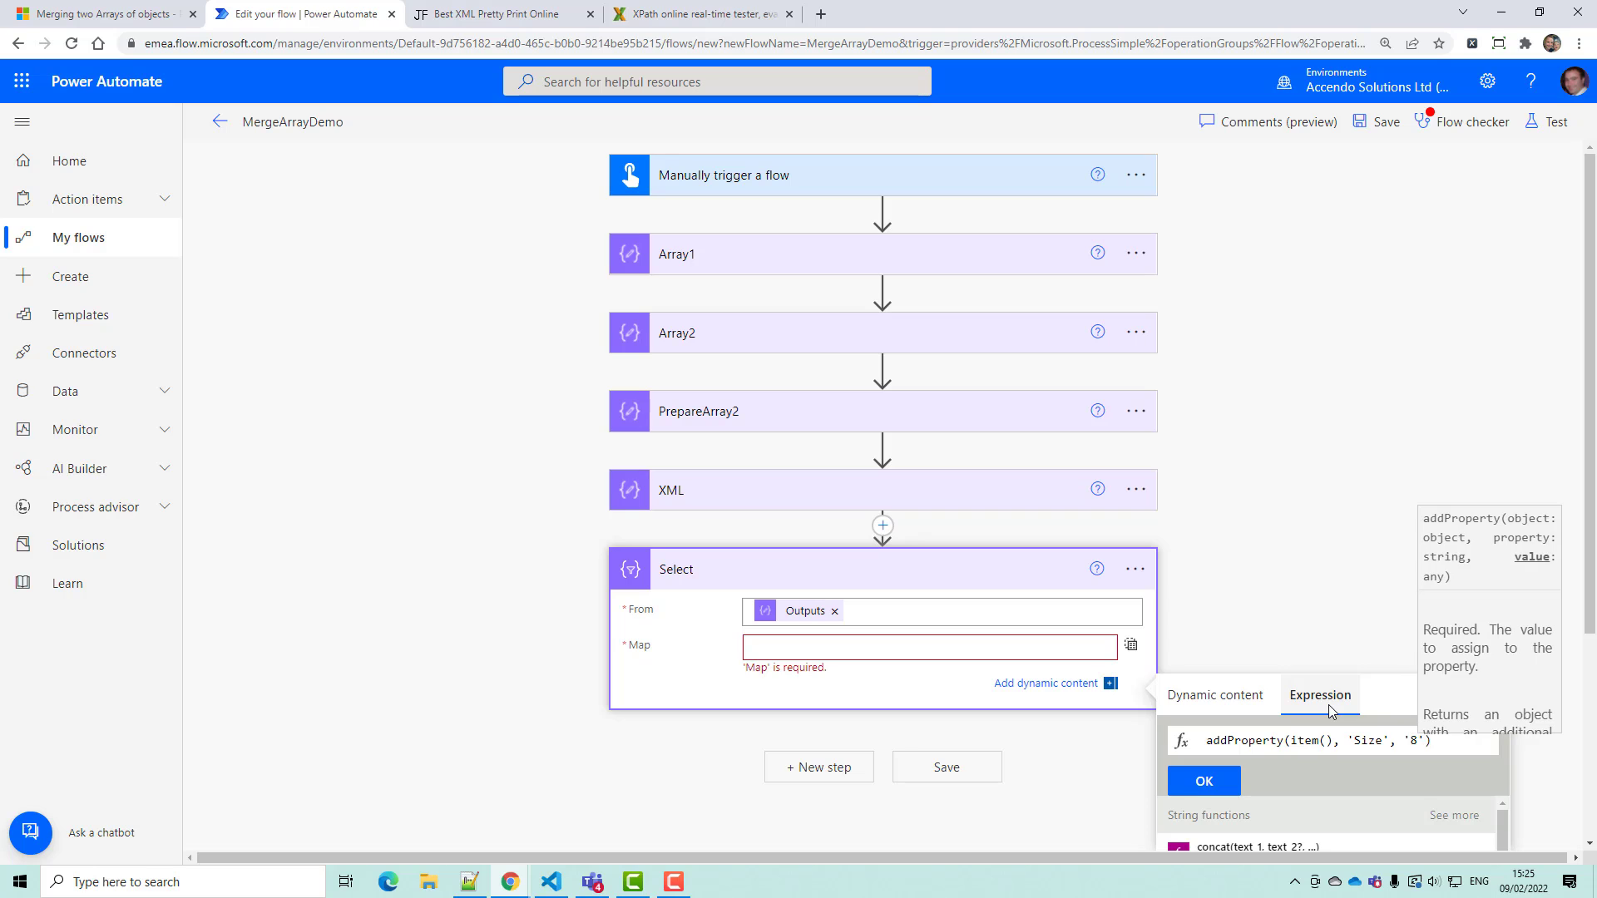
click(1223, 782)
- Save the flow and run a test of it
click(982, 768)
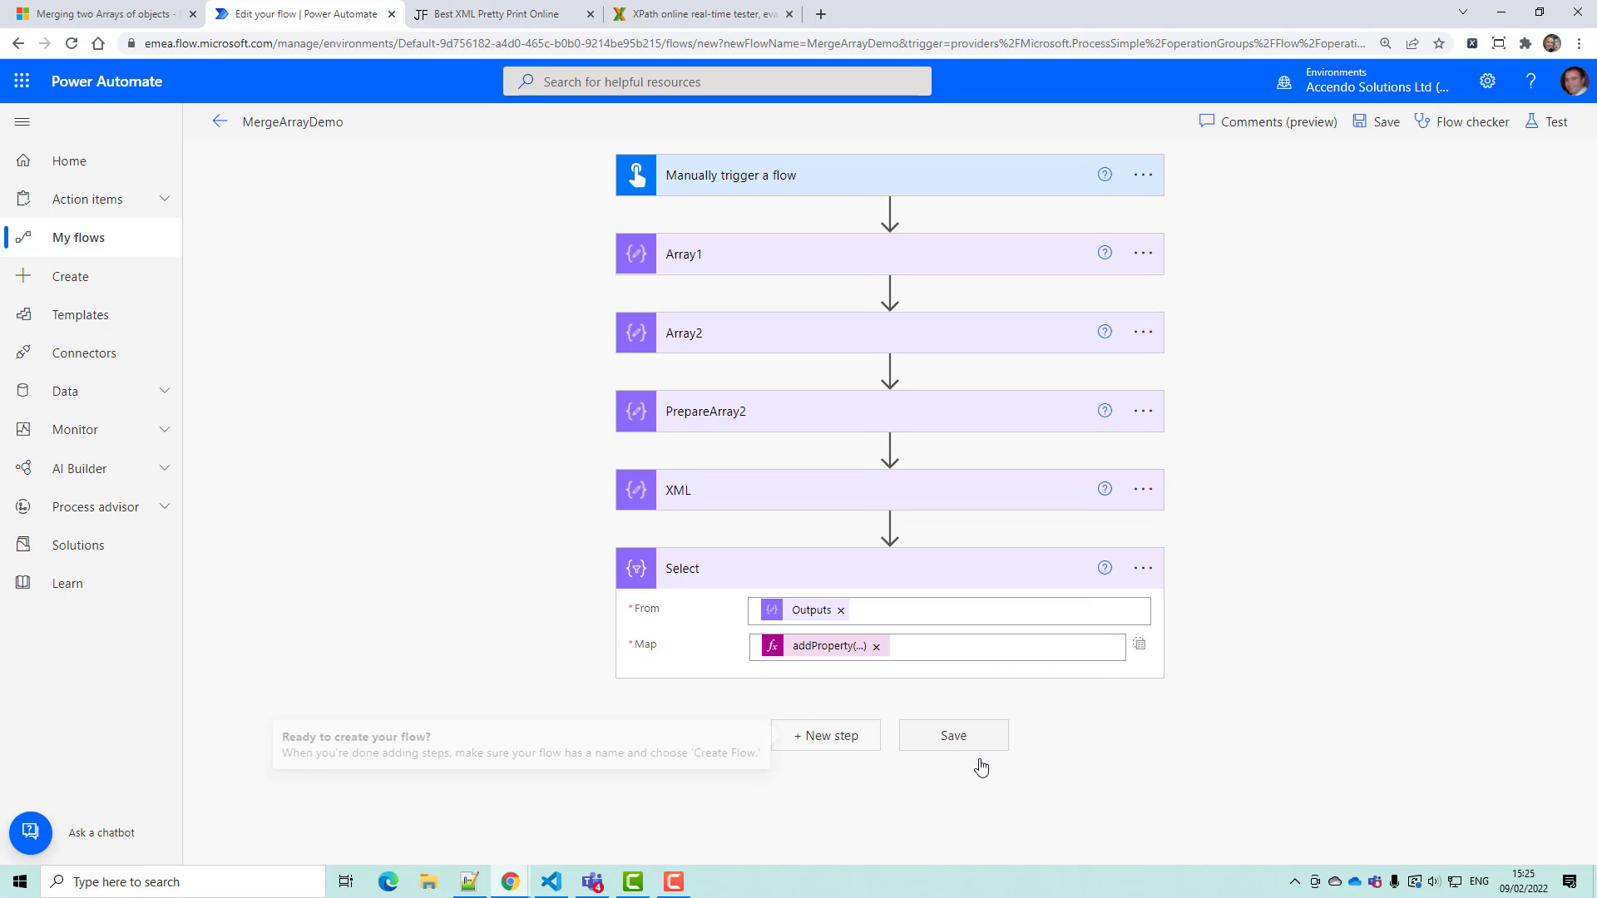
click(971, 740)
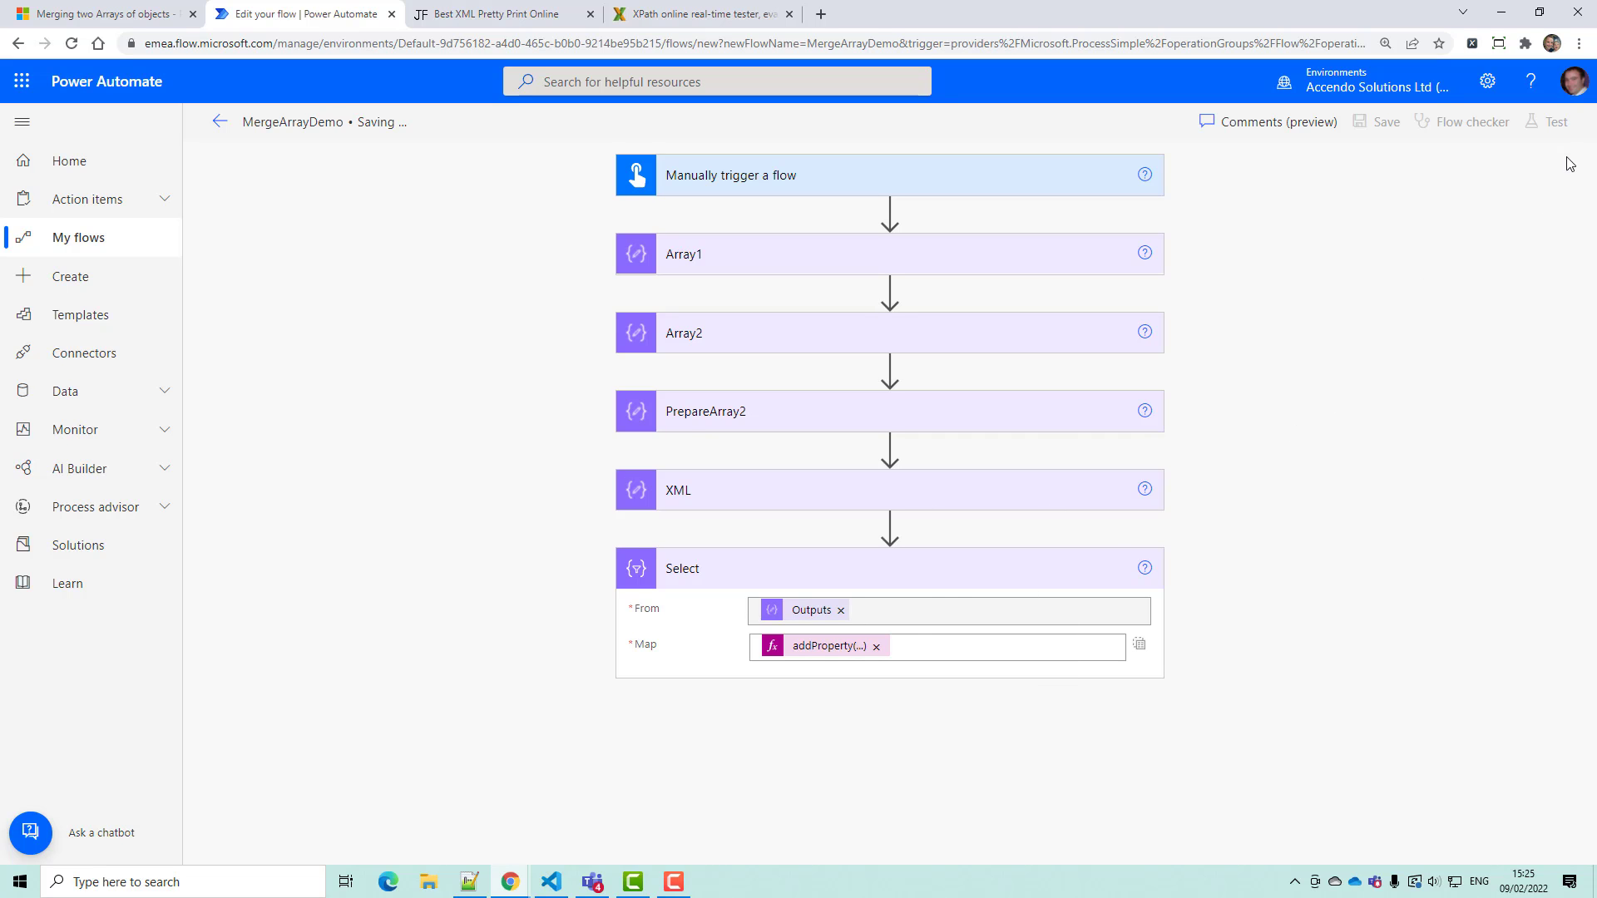
click(1555, 123)
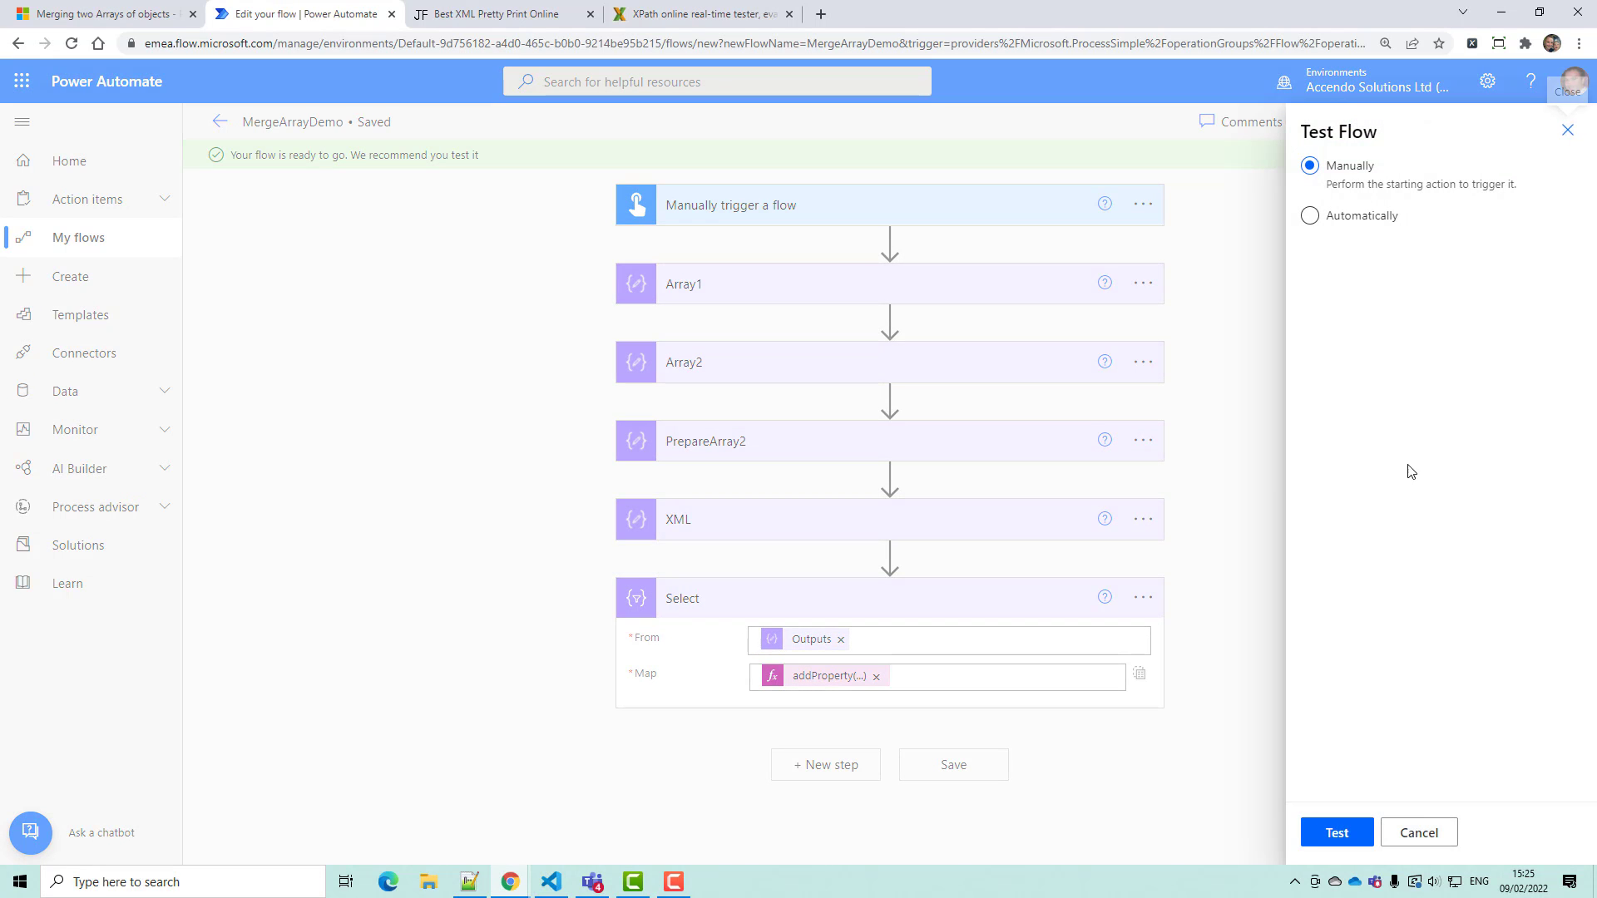
click(1324, 838)
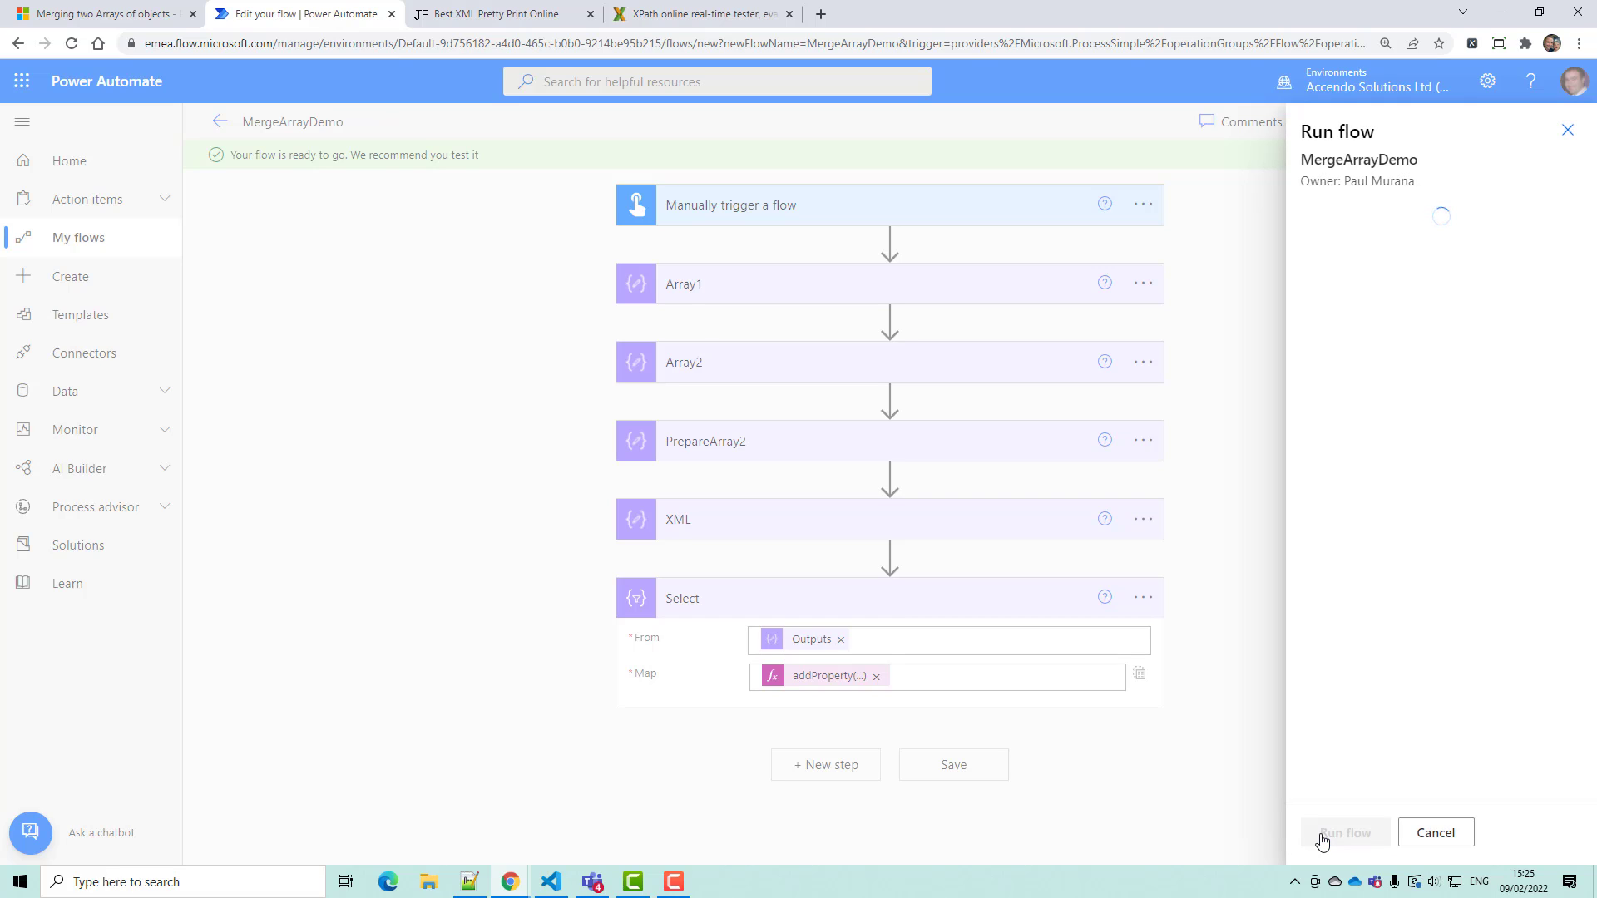
click(1323, 840)
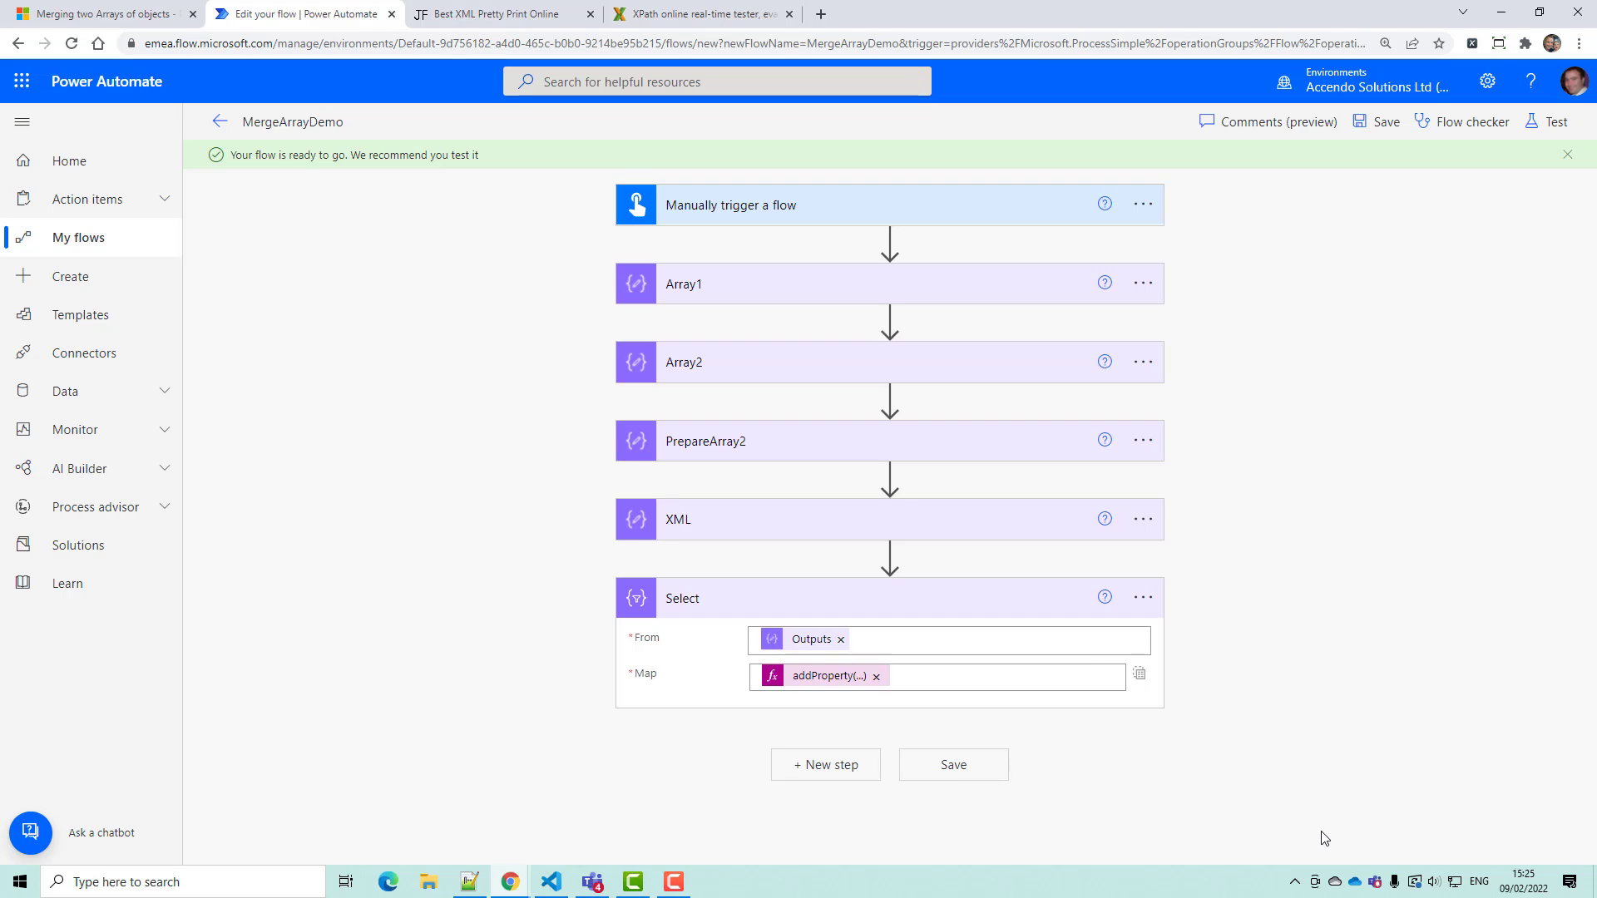
click(1554, 121)
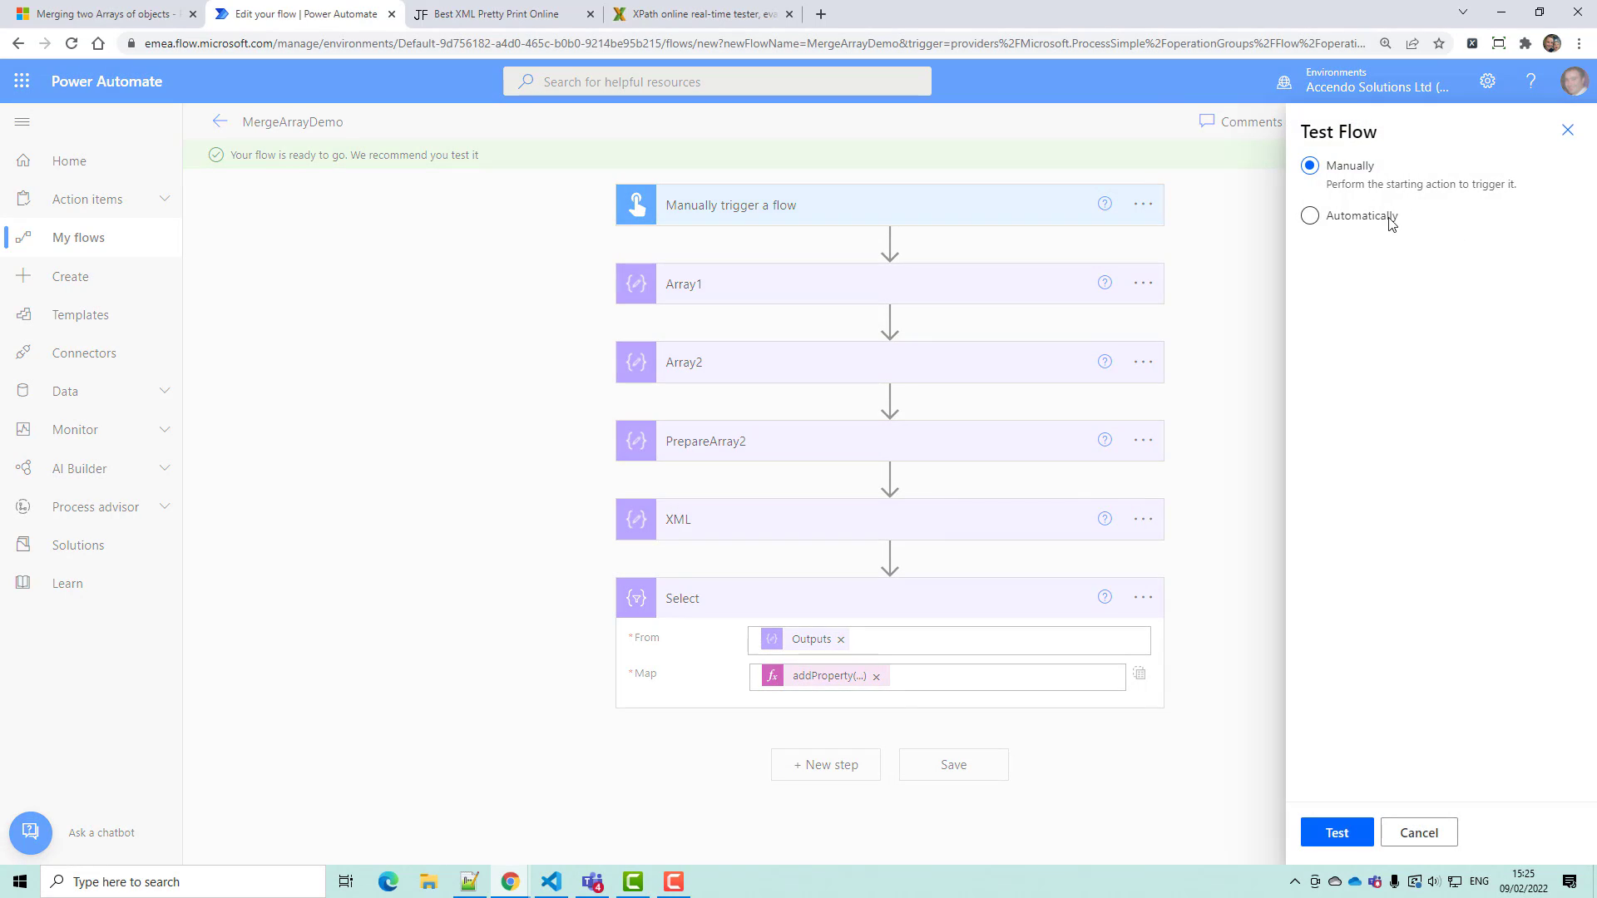
click(1337, 832)
click(1418, 833)
- Check that every Select output item carries Size "8"
click(923, 627)
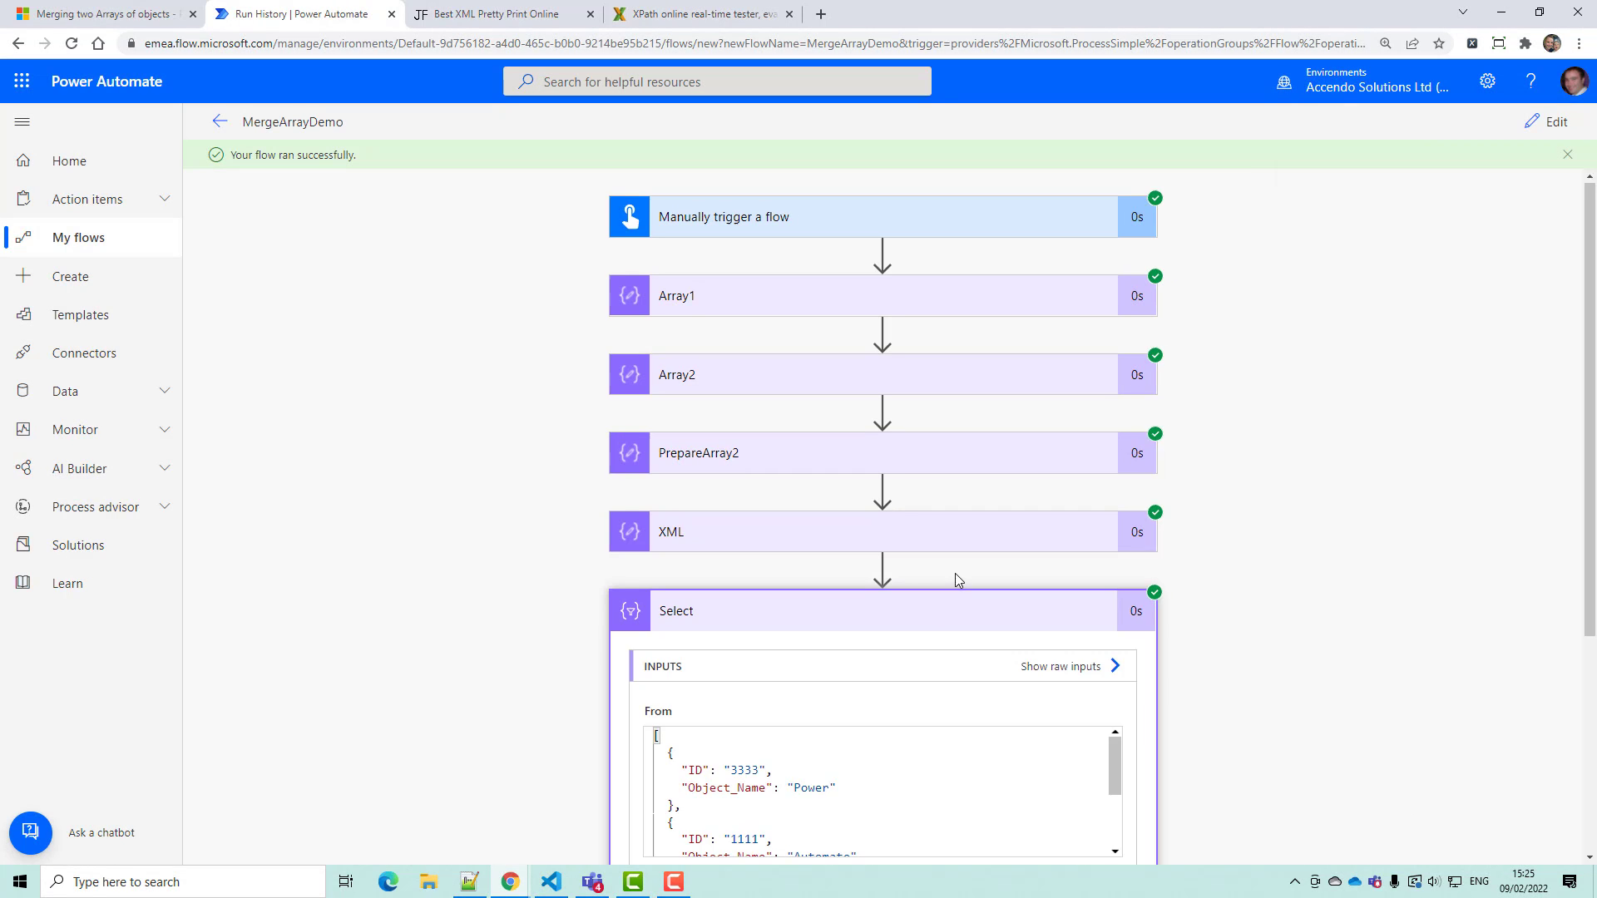
scroll(1148, 661, down, 2)
drag(703, 564, 797, 572)
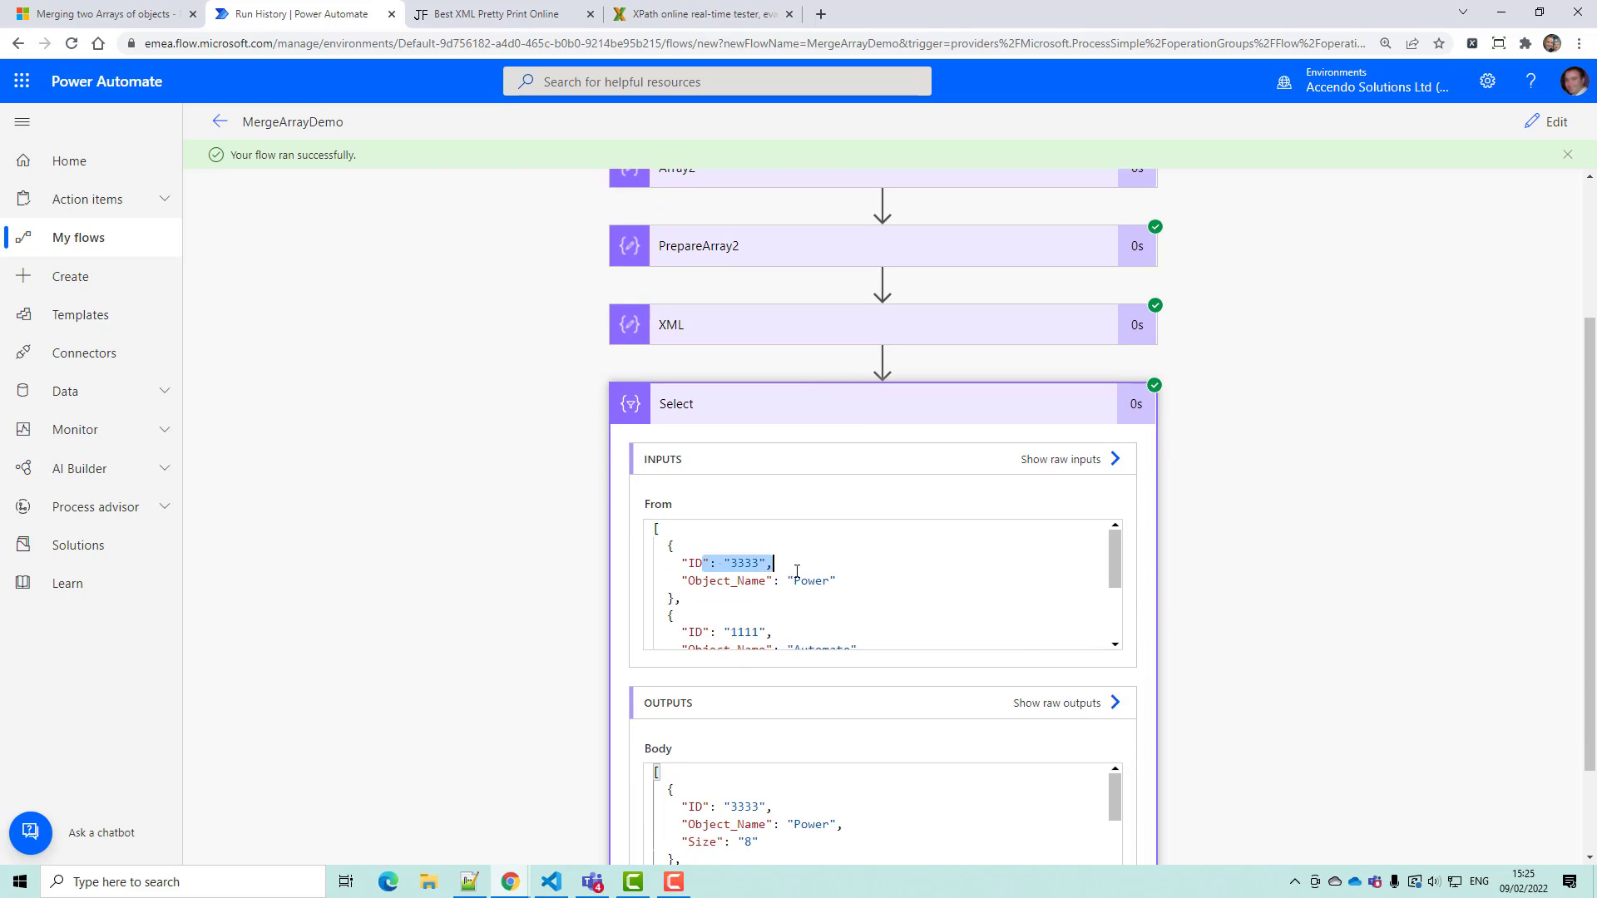
scroll(1181, 631, down, 2)
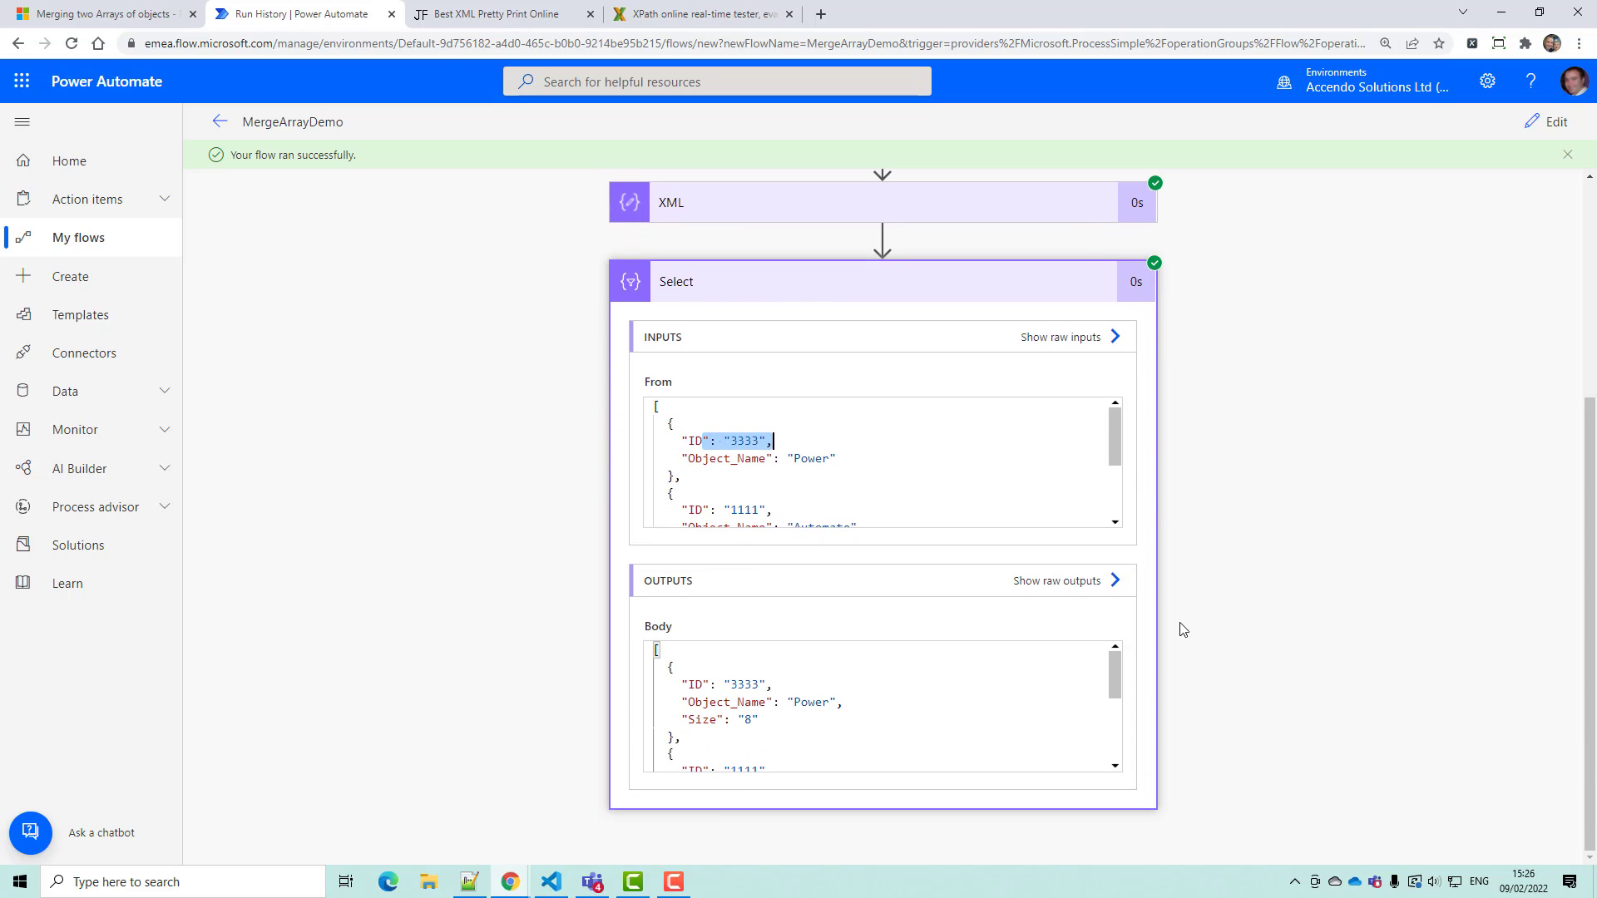
drag(708, 701, 674, 737)
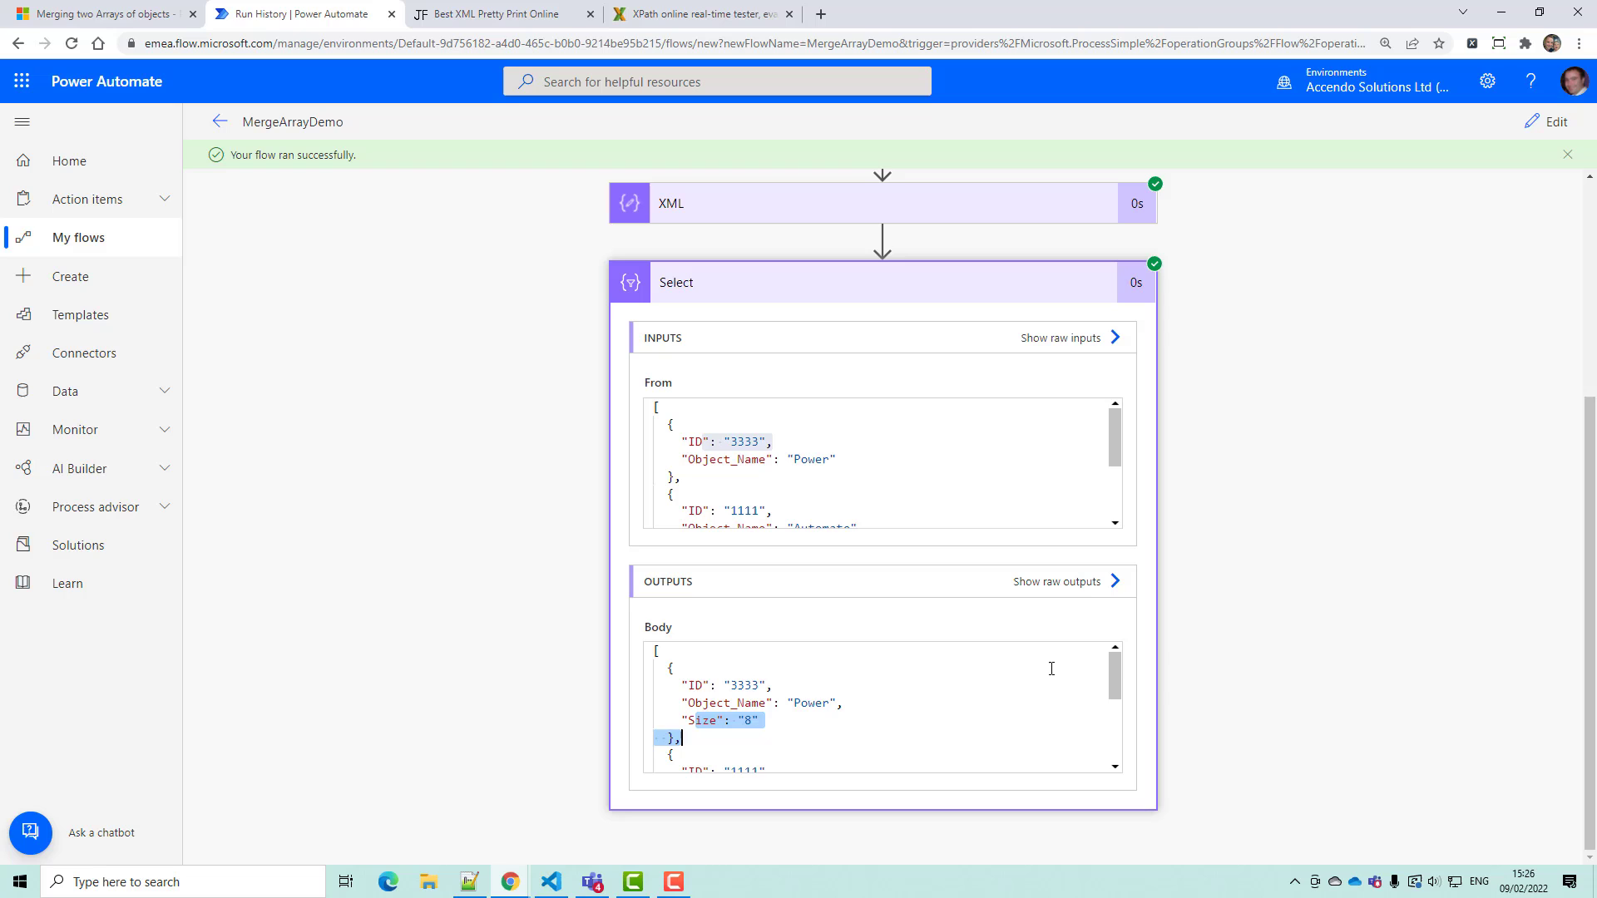
mouse_move(1117, 670)
mouse_down()
mouse_move(1105, 721)
mouse_move(1110, 657)
mouse_up()
- Reopen the Map expression, select the whole addProperty formula, and switch to Notepad++
click(1533, 126)
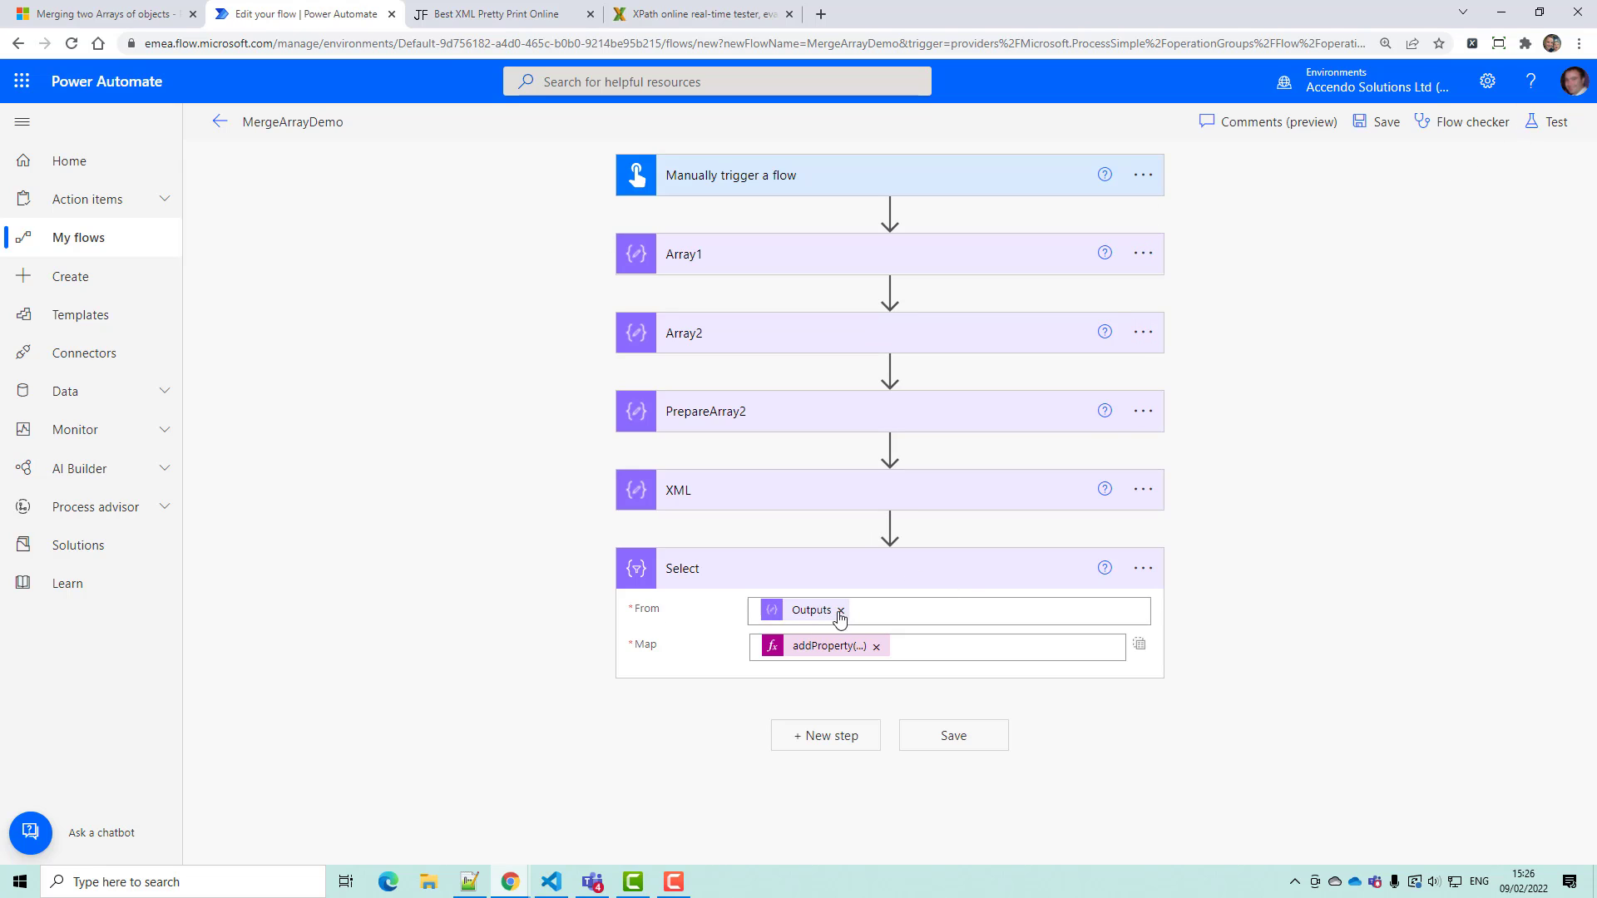
click(835, 657)
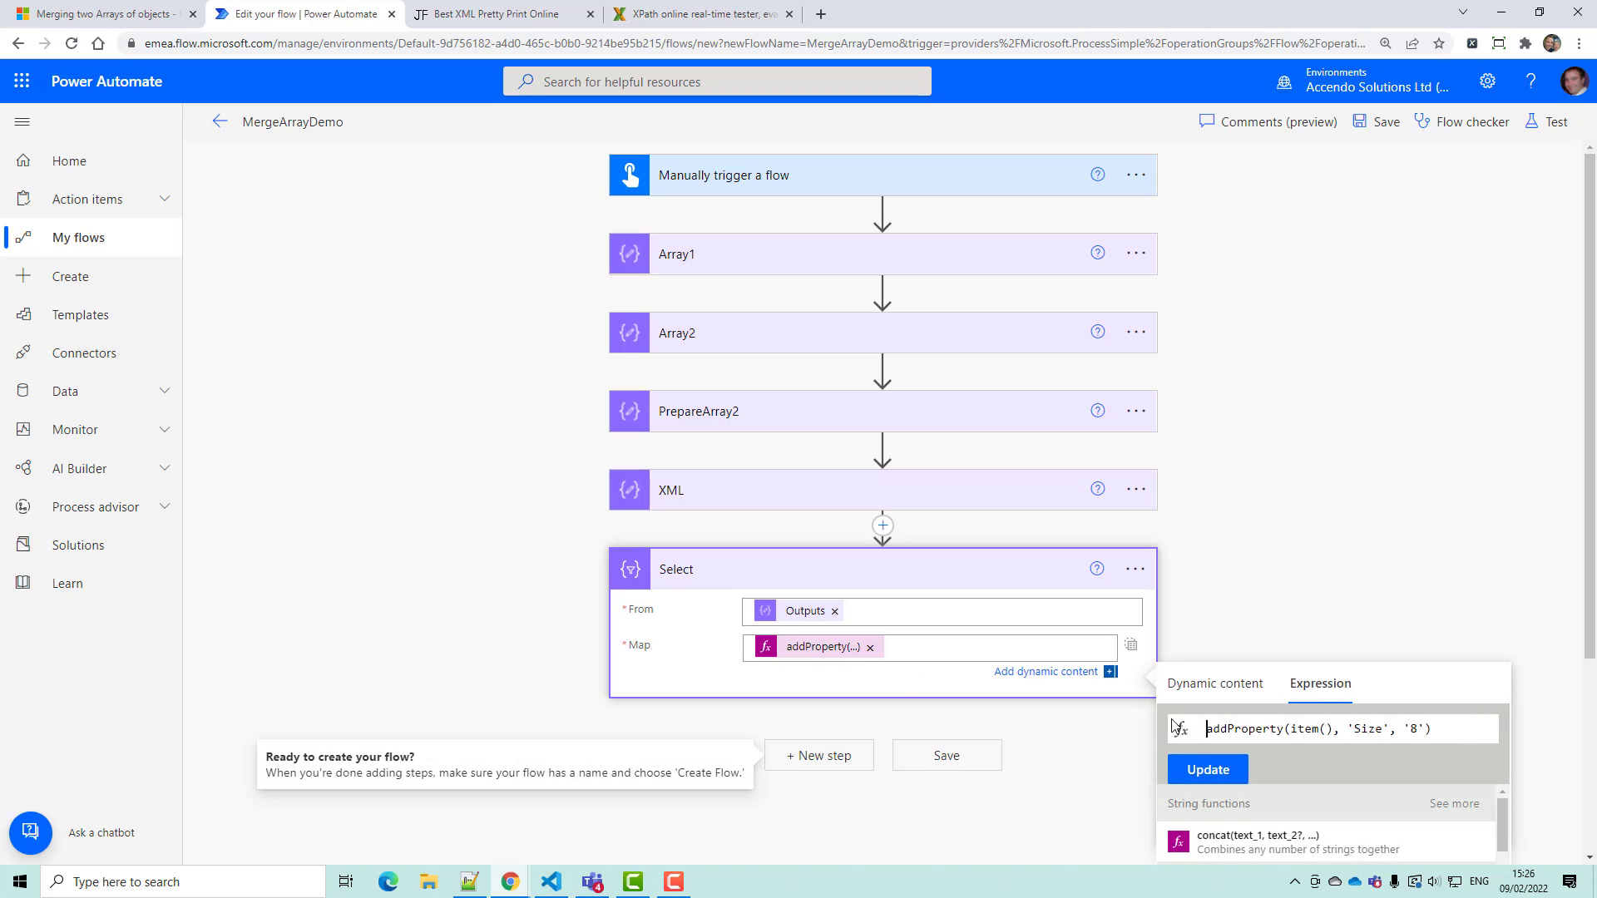
triple_click(1250, 729)
key(ctrl+c)
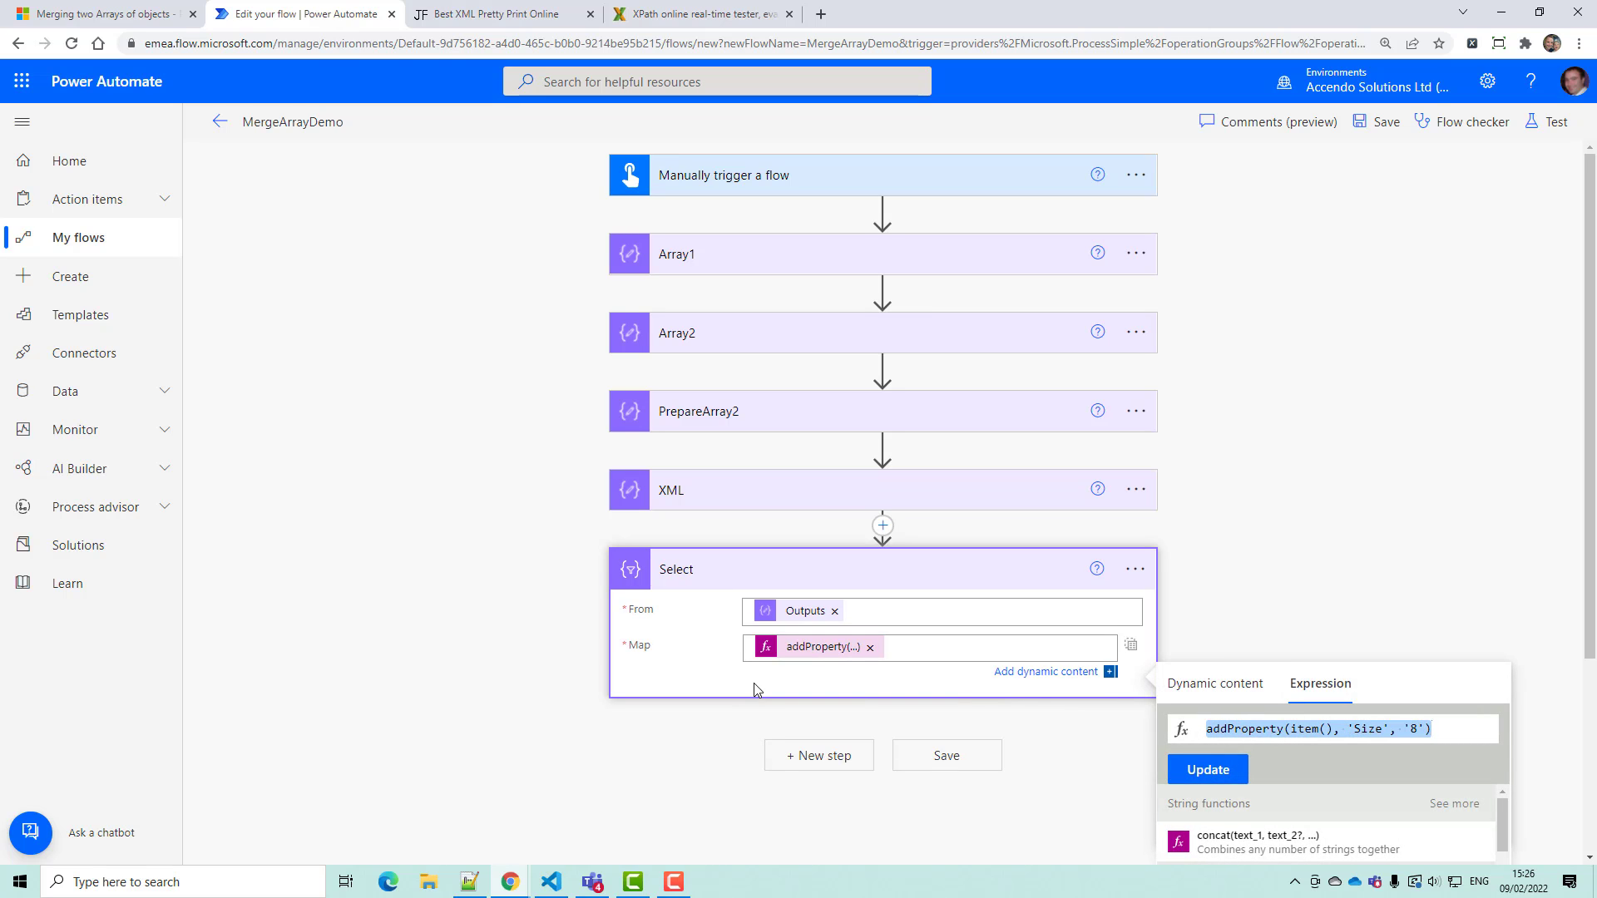
click(469, 880)
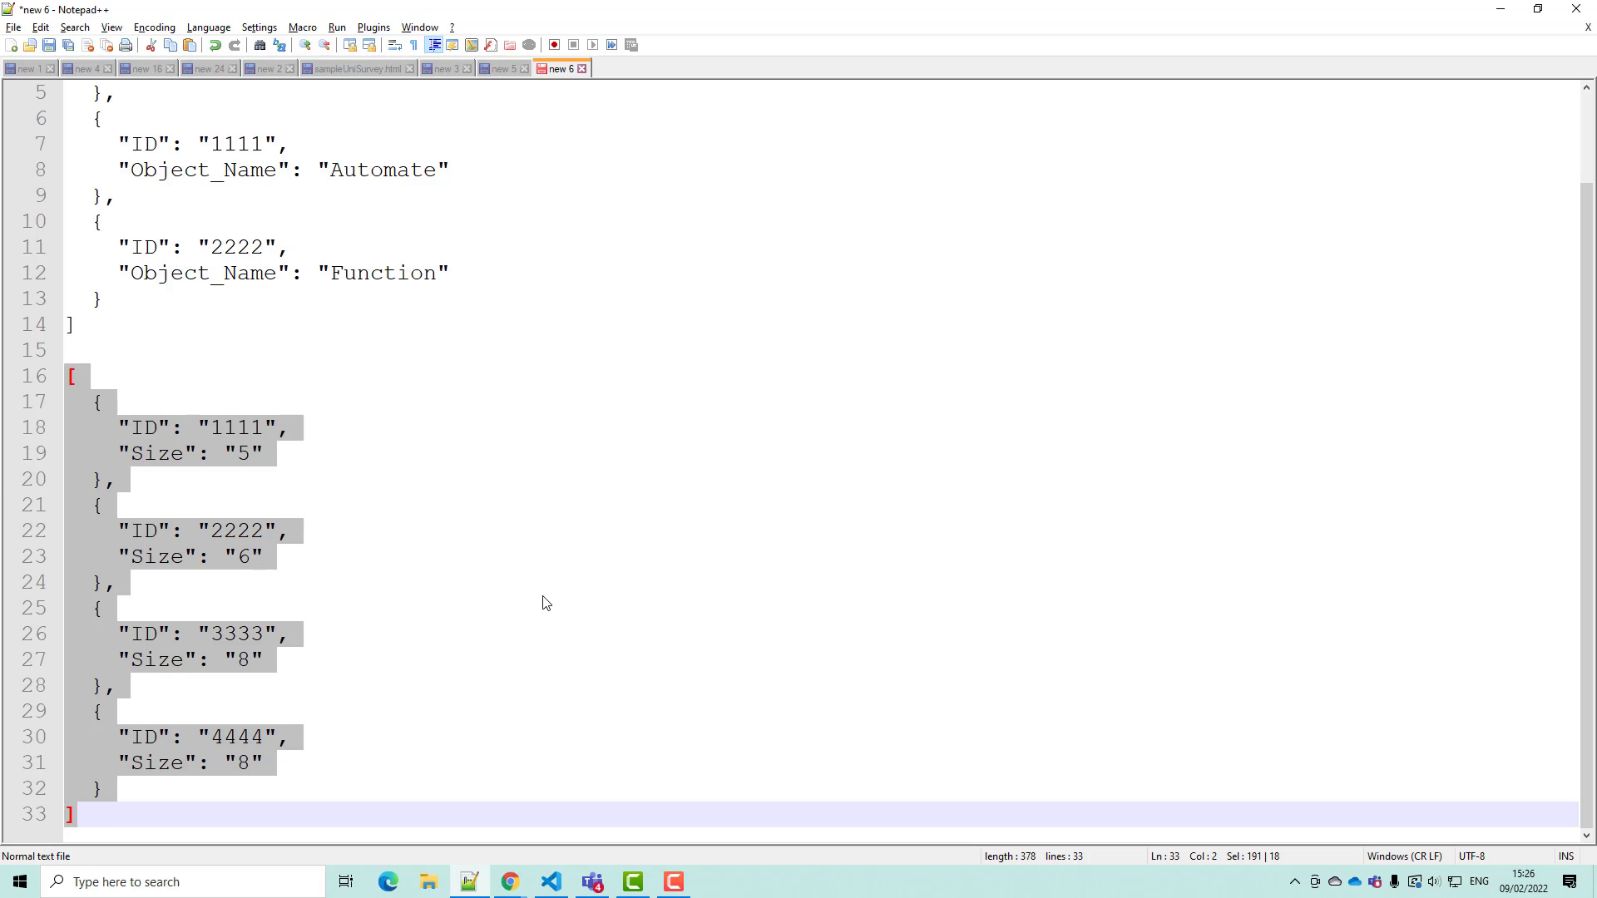
- Paste the addProperty formula into a new Notepad++ tab and select the fixed '8'
key(ctrl+n)
key(ctrl+v)
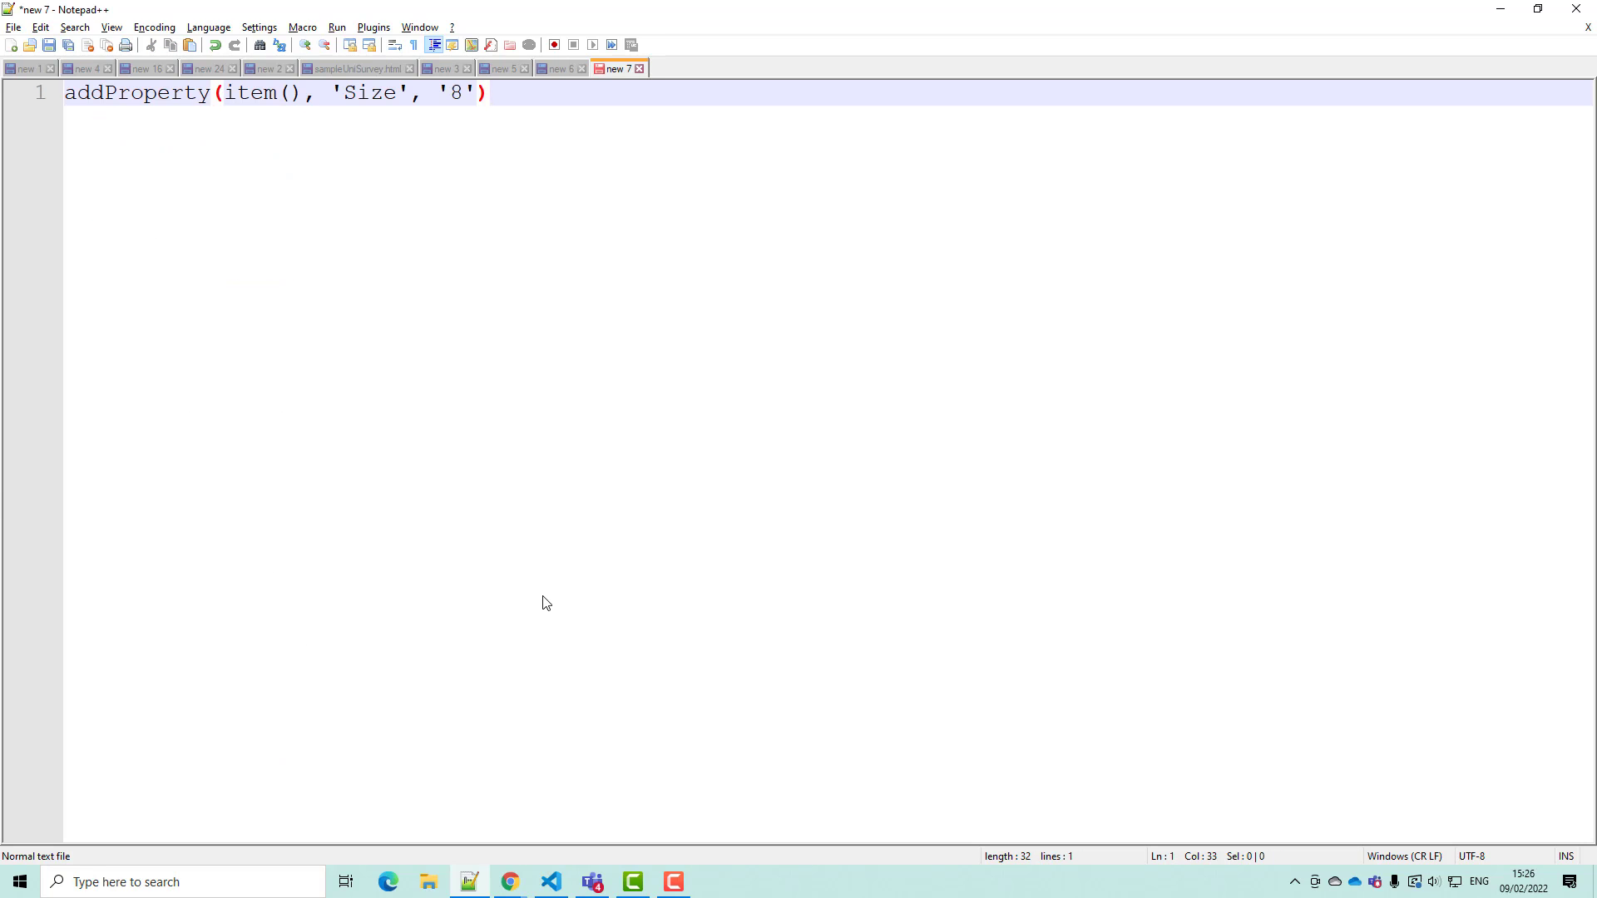
key(ctrl+Left)
key(ctrl+Left)
key(ctrl+Left)
key(shift+Right)
key(shift+Right)
key(shift+Right)
- Replace '8' with xpath(concat('')), leaving the cursor between the empty quotes
text(xpath()
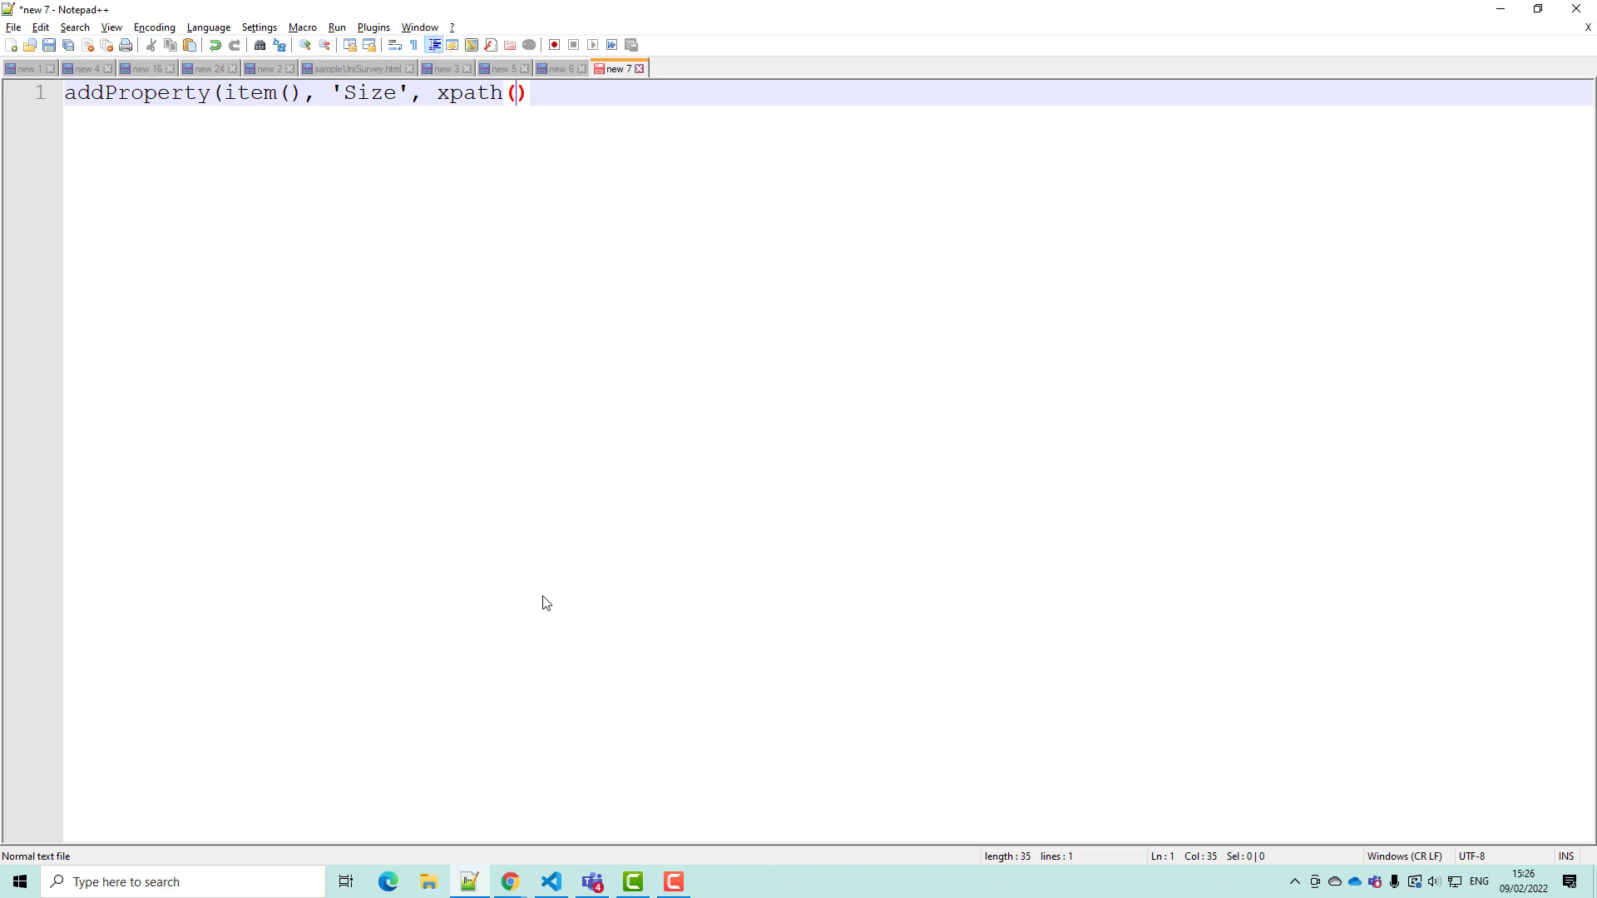
text())
key(Left)
text(concat)
text(())
key(Left)
text(')
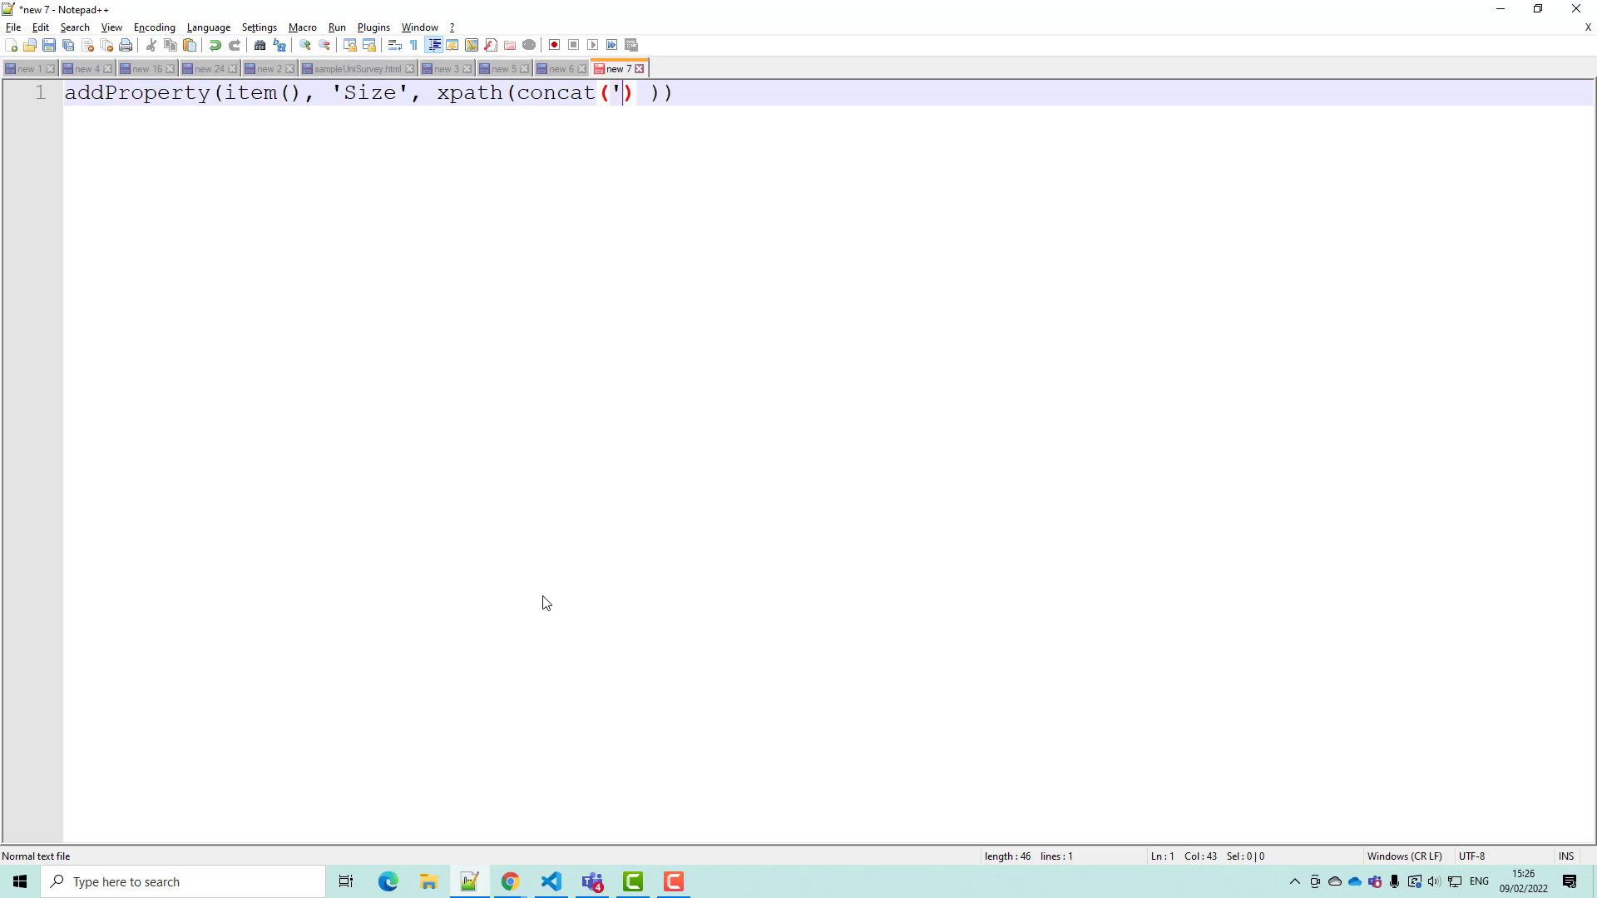
key(BackSpace)
text(')
text(')
key(Left)
key(alt+Tab)
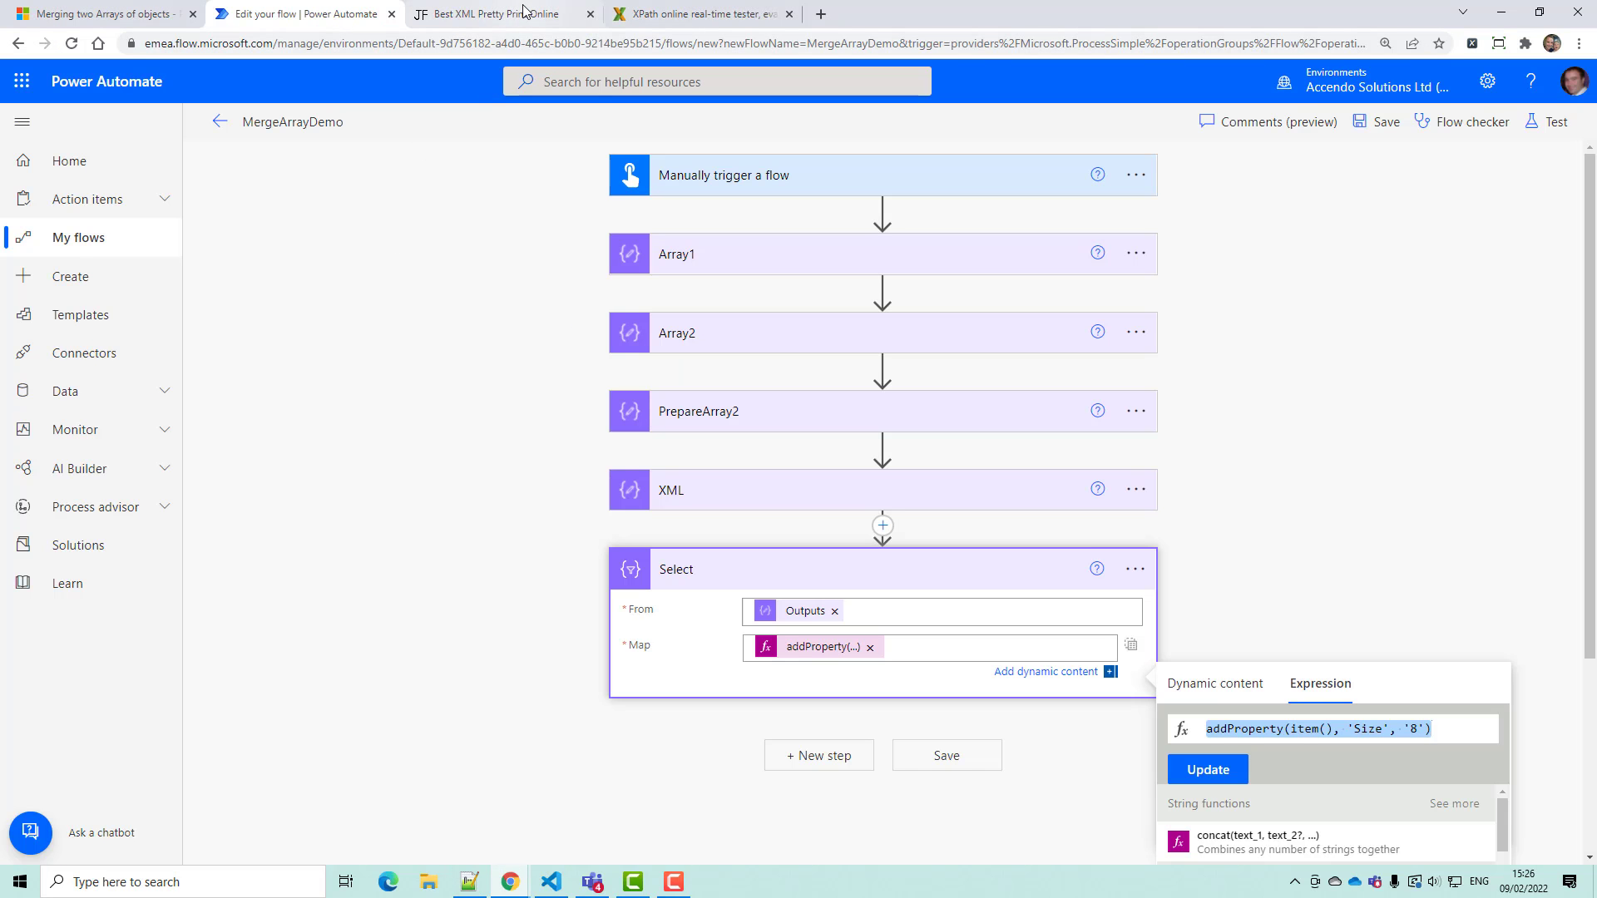
- Paste the tested XPath query into concat, remove the 2222 ID, and split the query with a comma
click(699, 13)
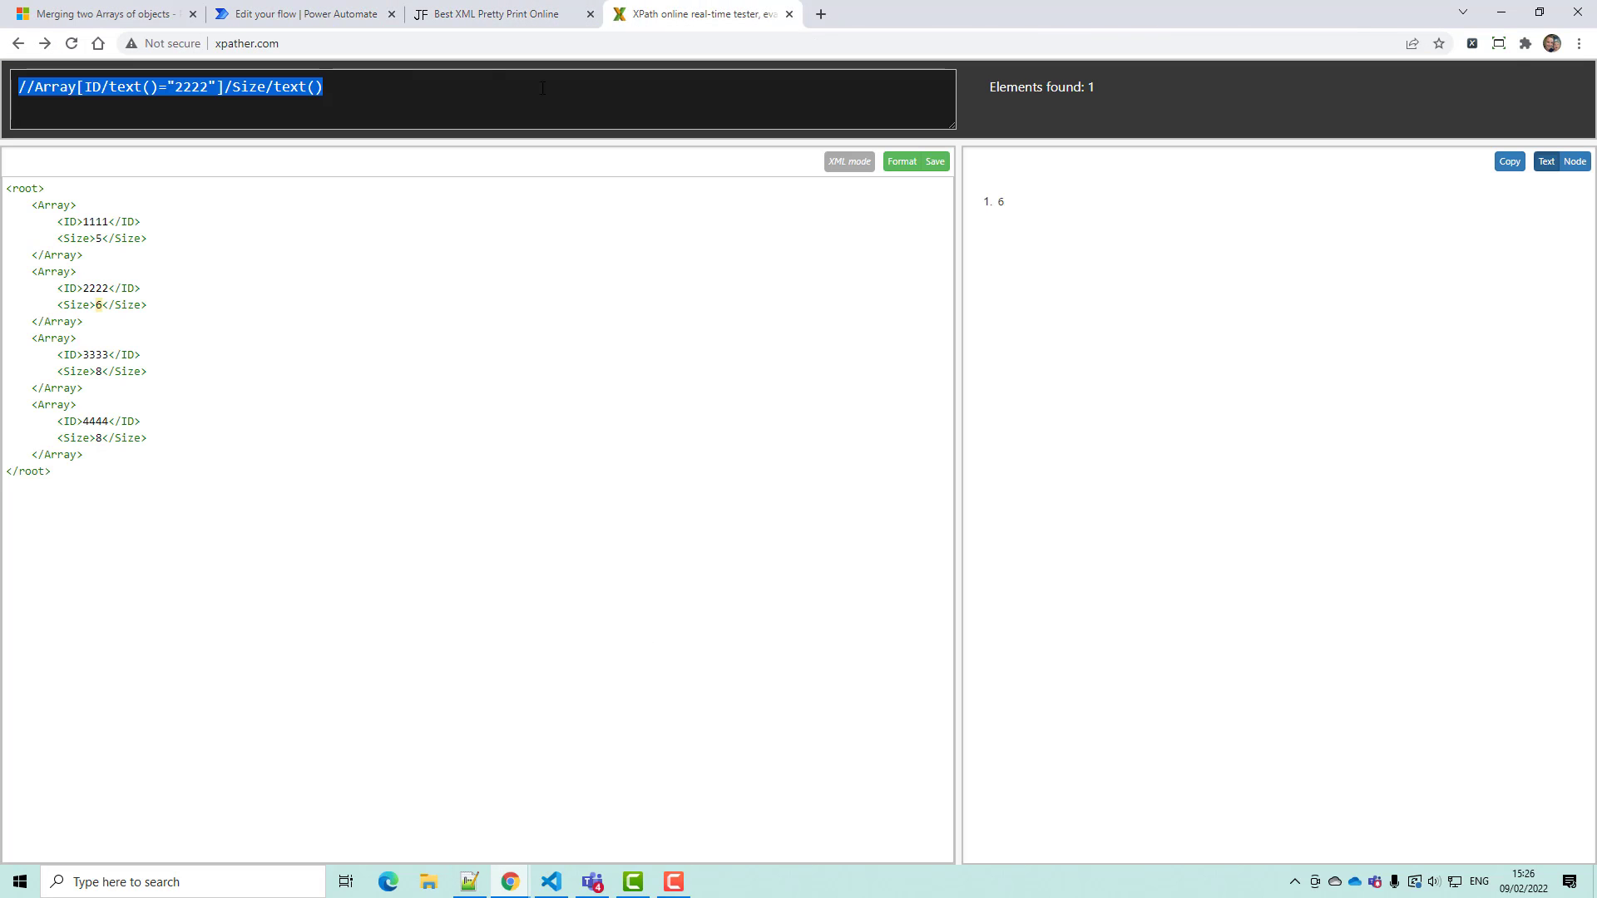
triple_click(383, 89)
key(ctrl+c)
key(alt+Tab)
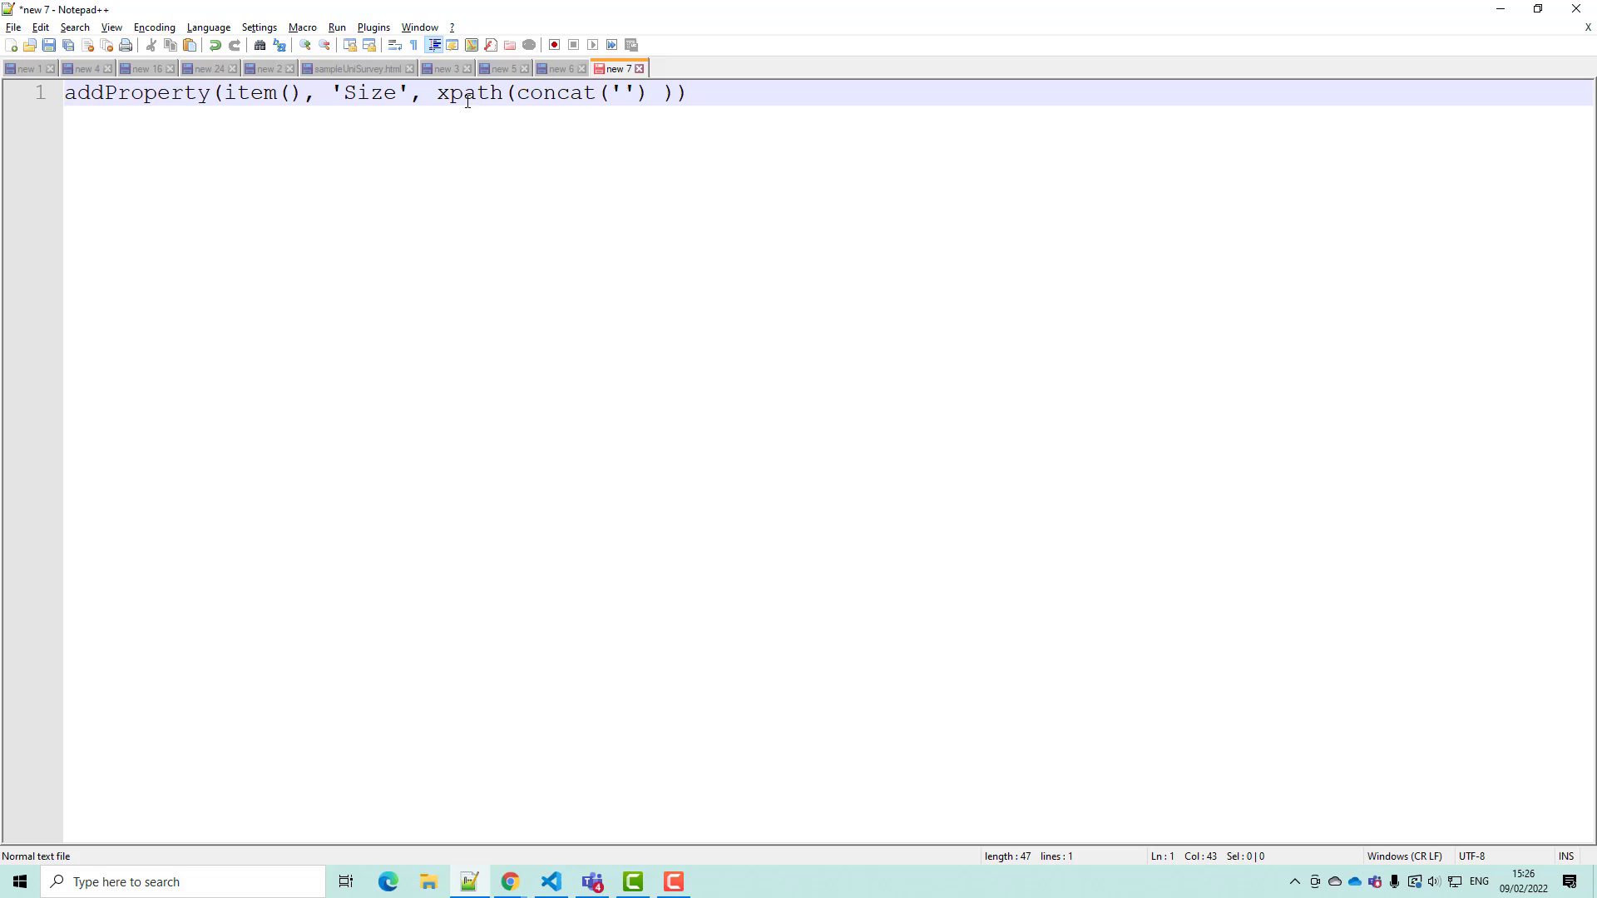
key(ctrl+v)
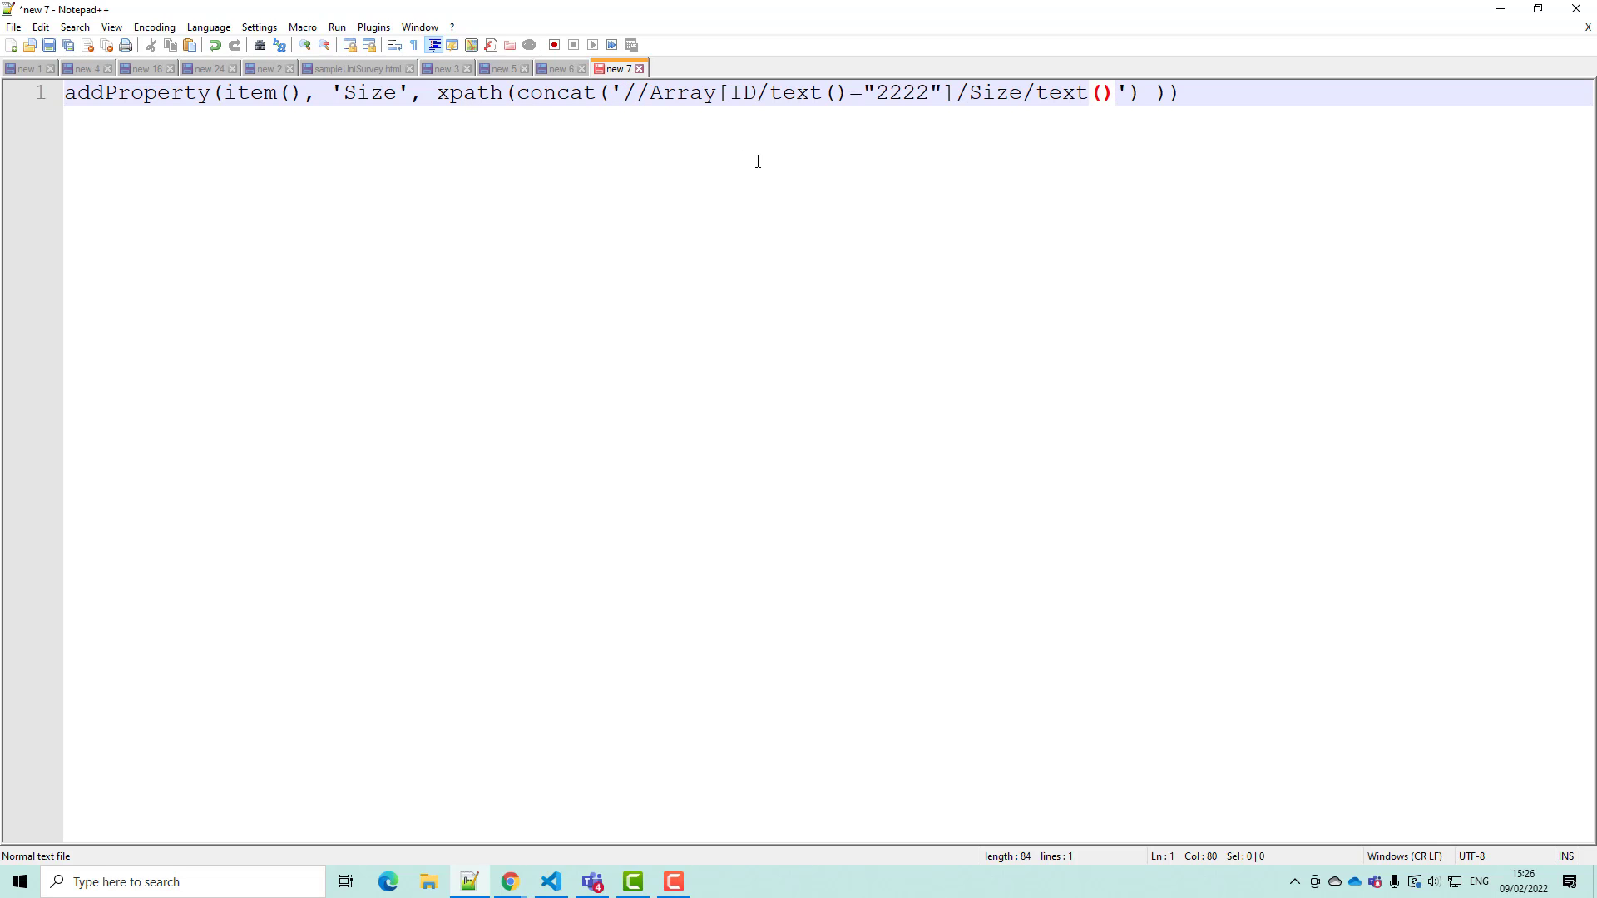
click(877, 90)
text('Size)
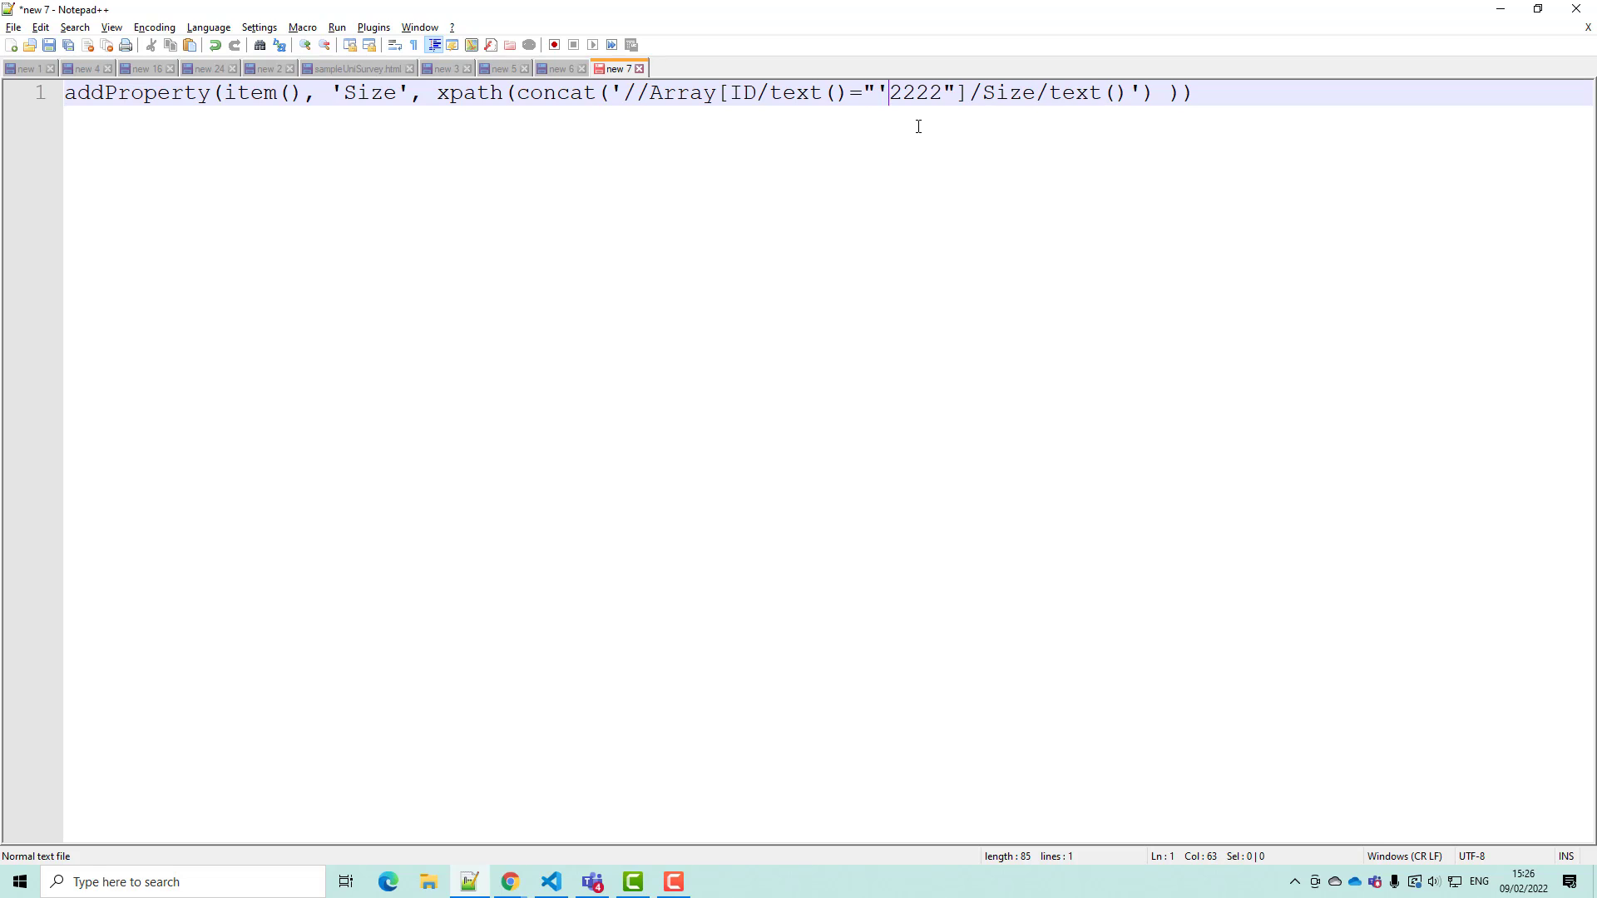
text(')
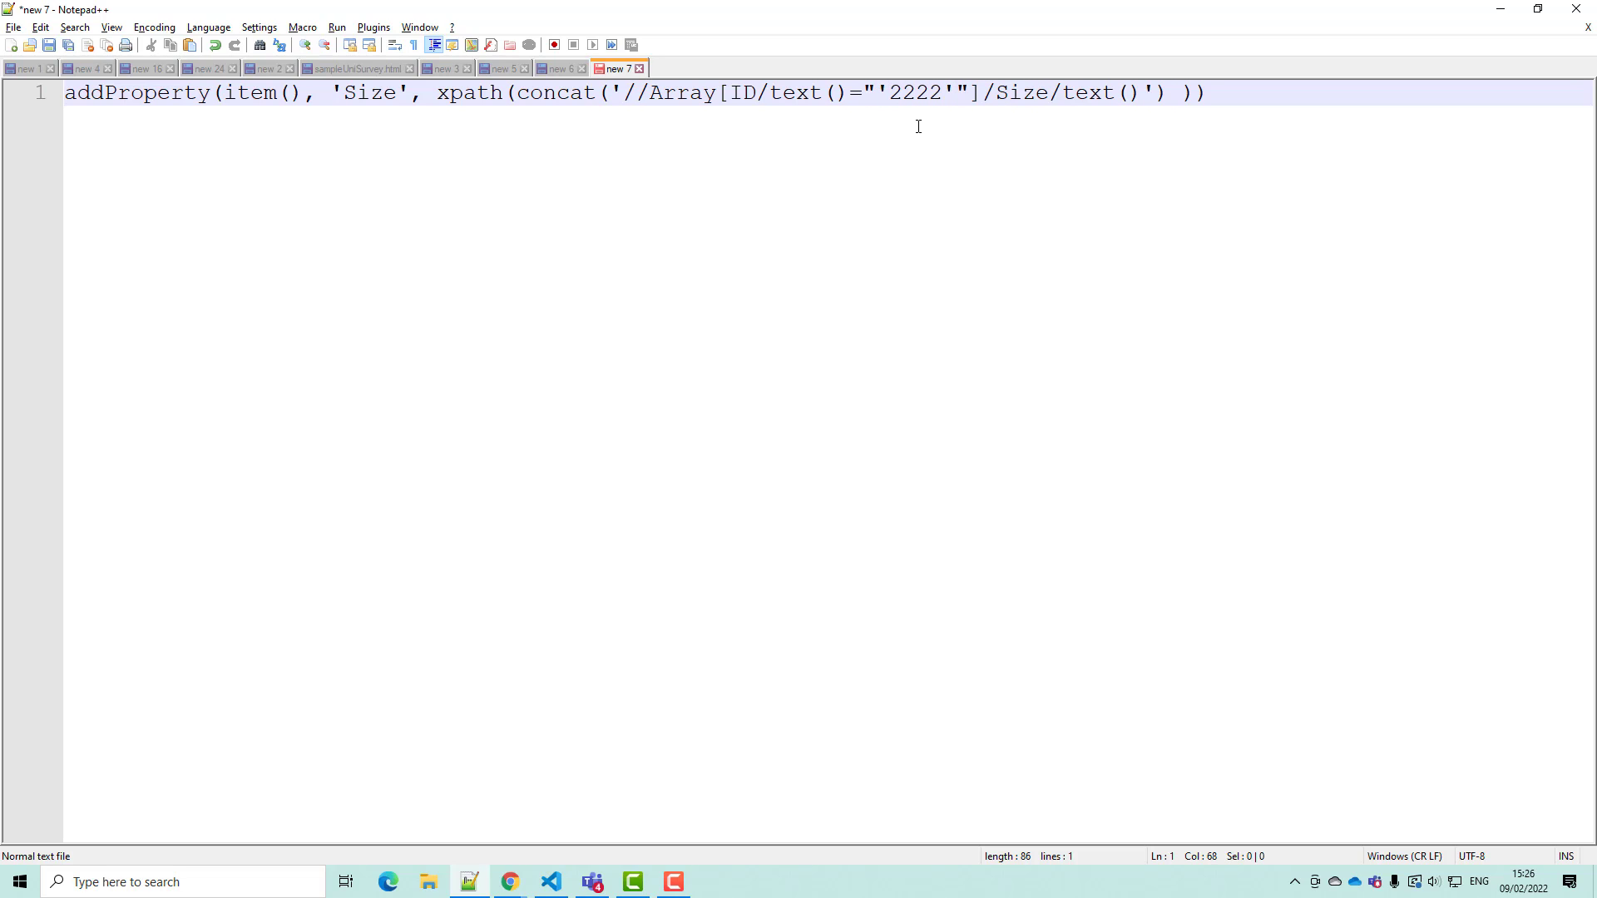
key(shift+Left)
key(shift+Left)
key(shift+Left)
key(shift+Left)
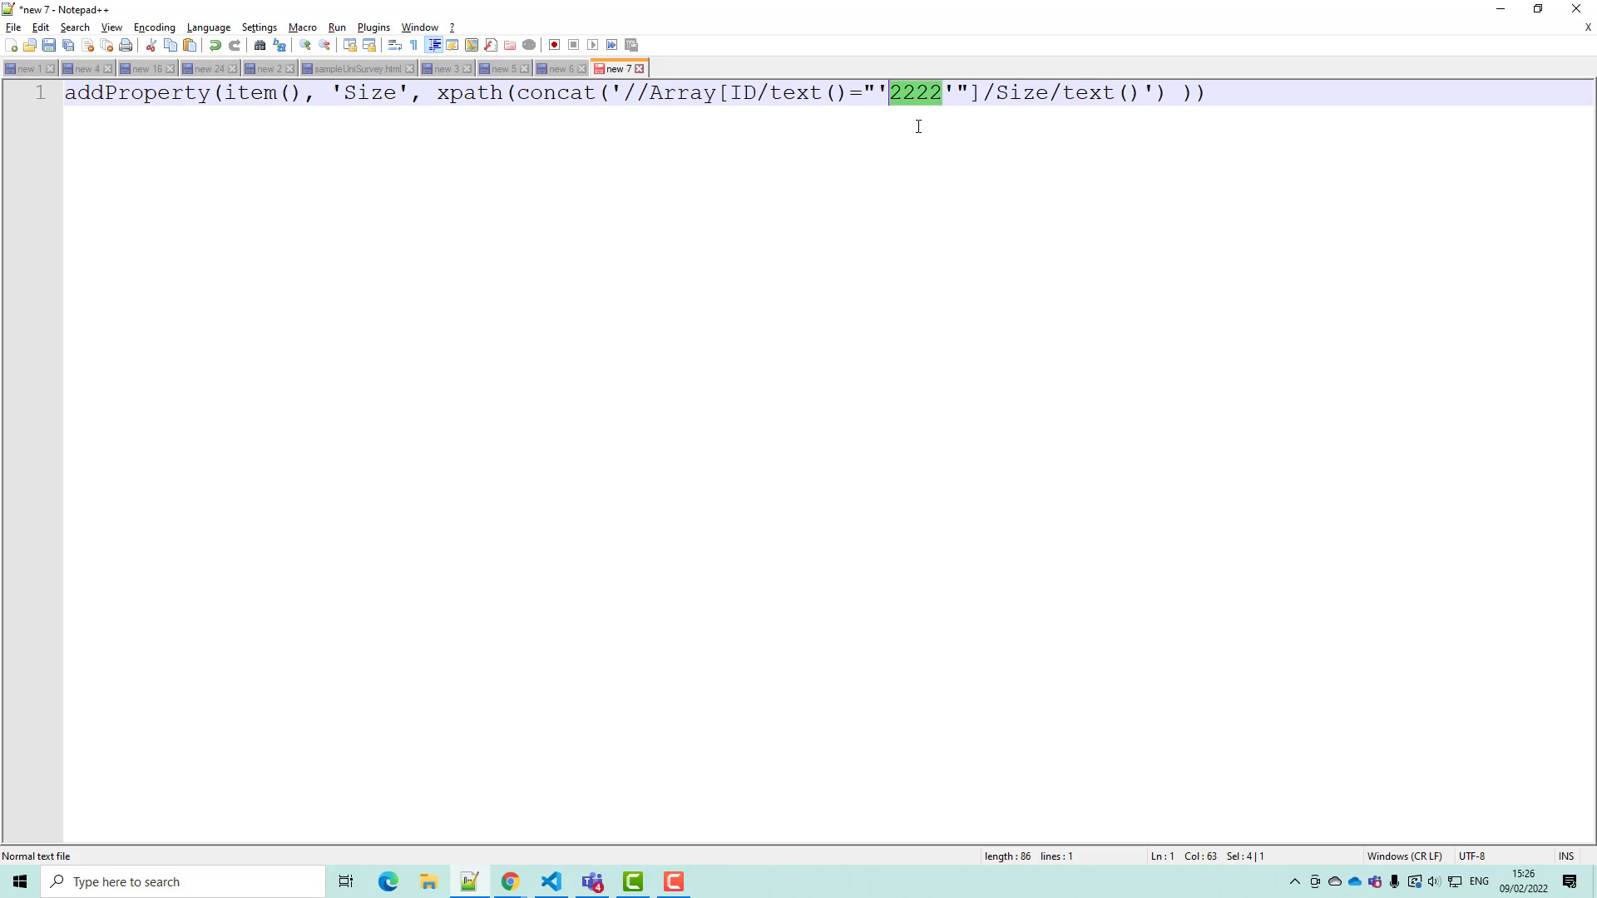
key(BackSpace)
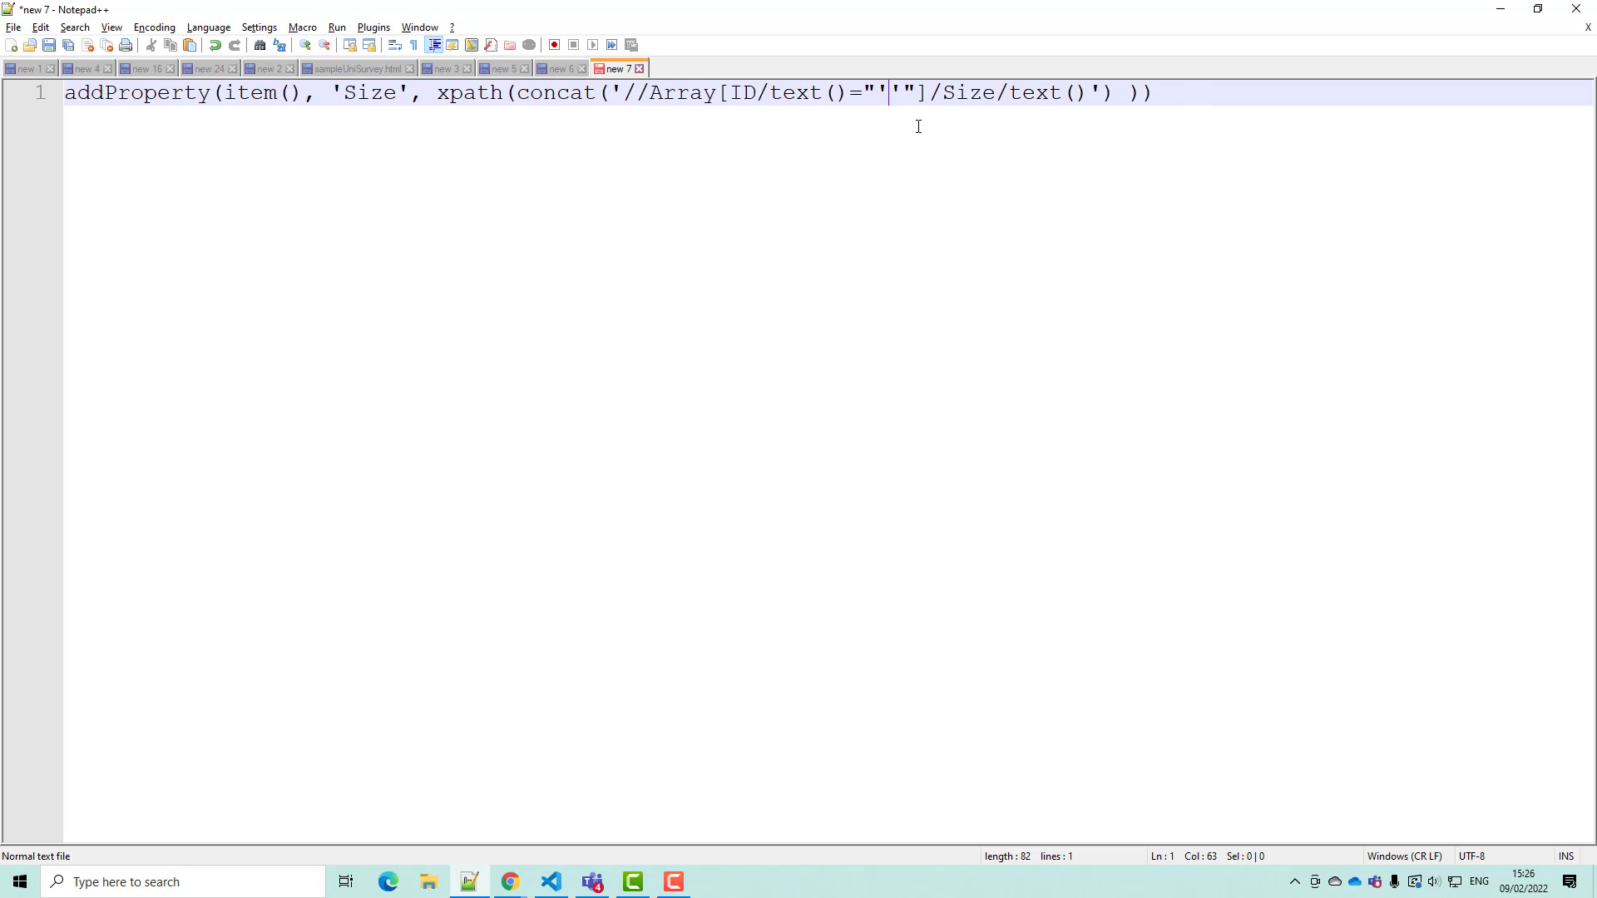
text(,)
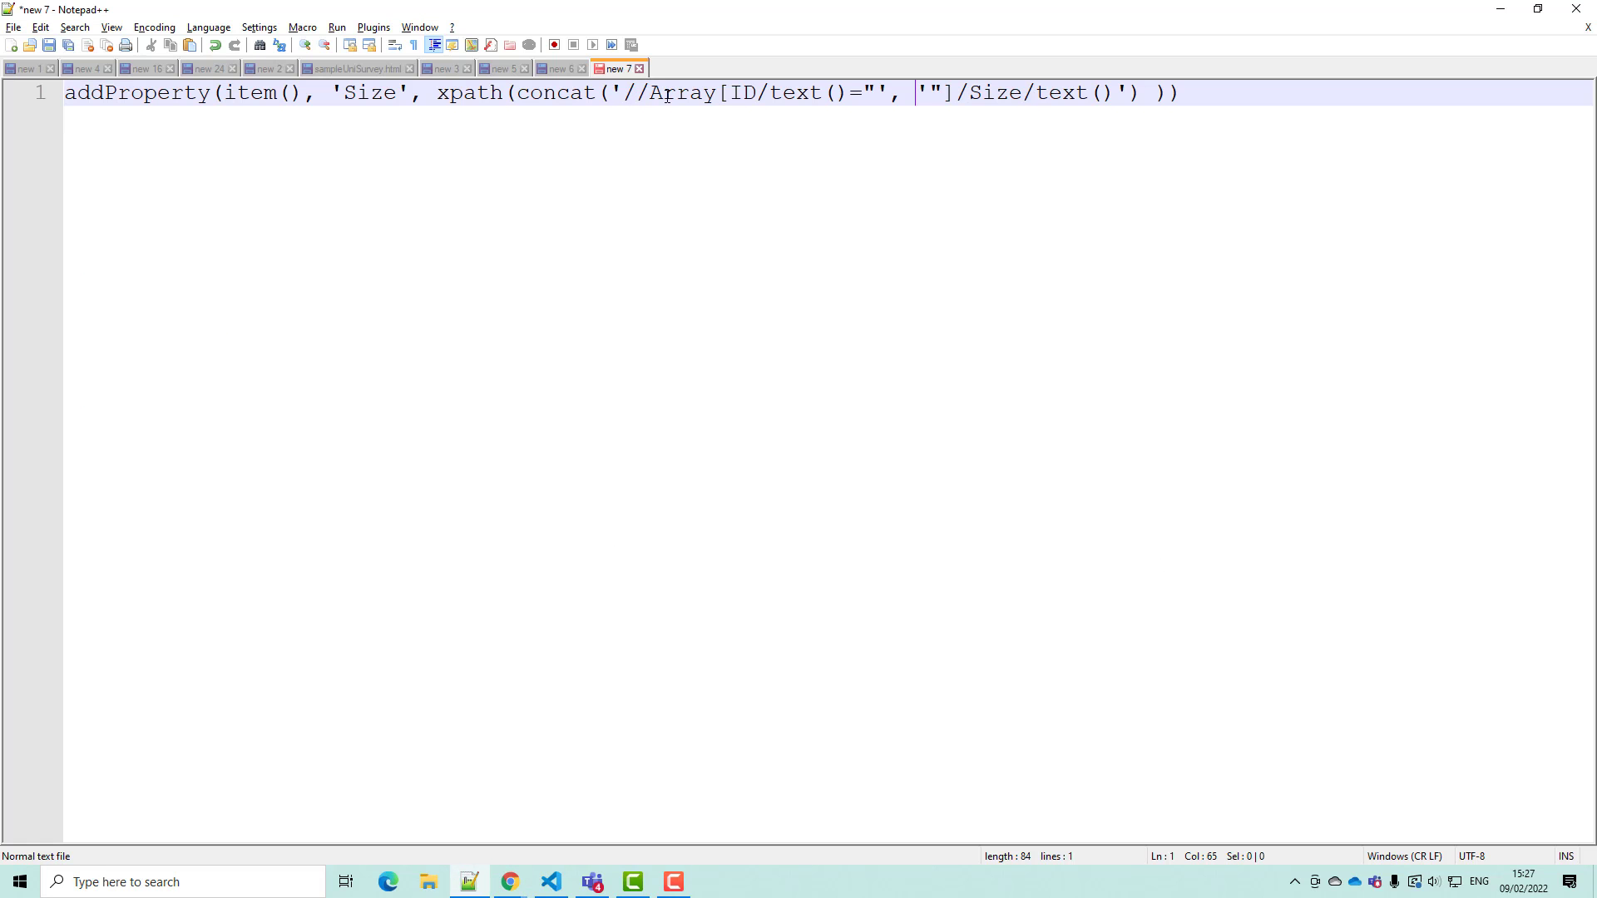
- Delete the Select step from the flow
key(alt+Tab)
click(283, 15)
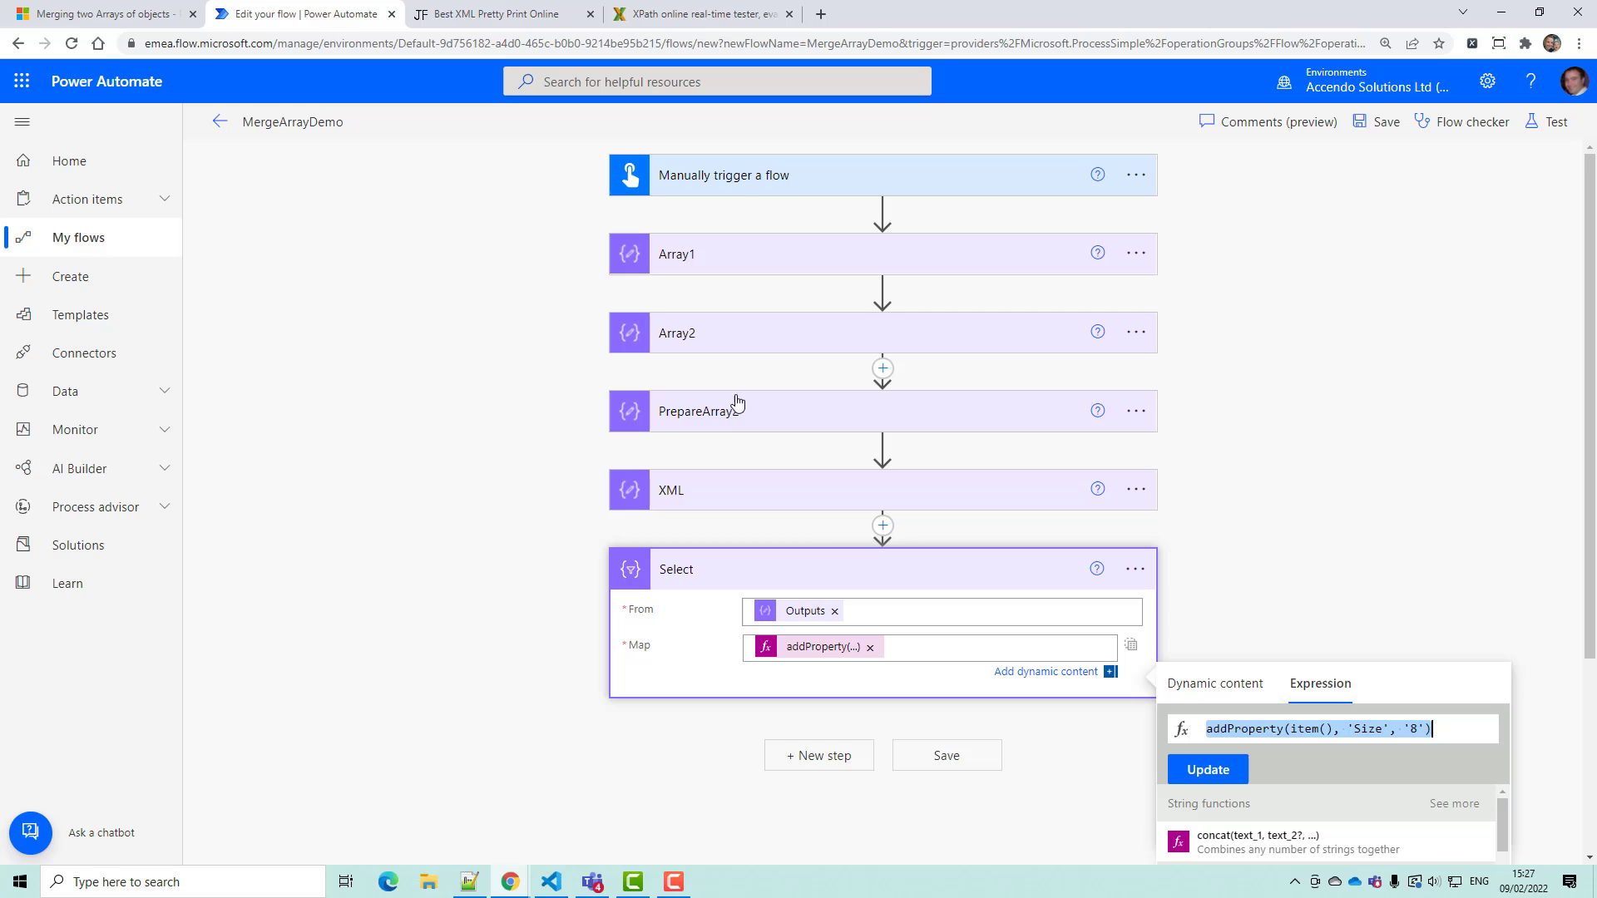
click(1135, 569)
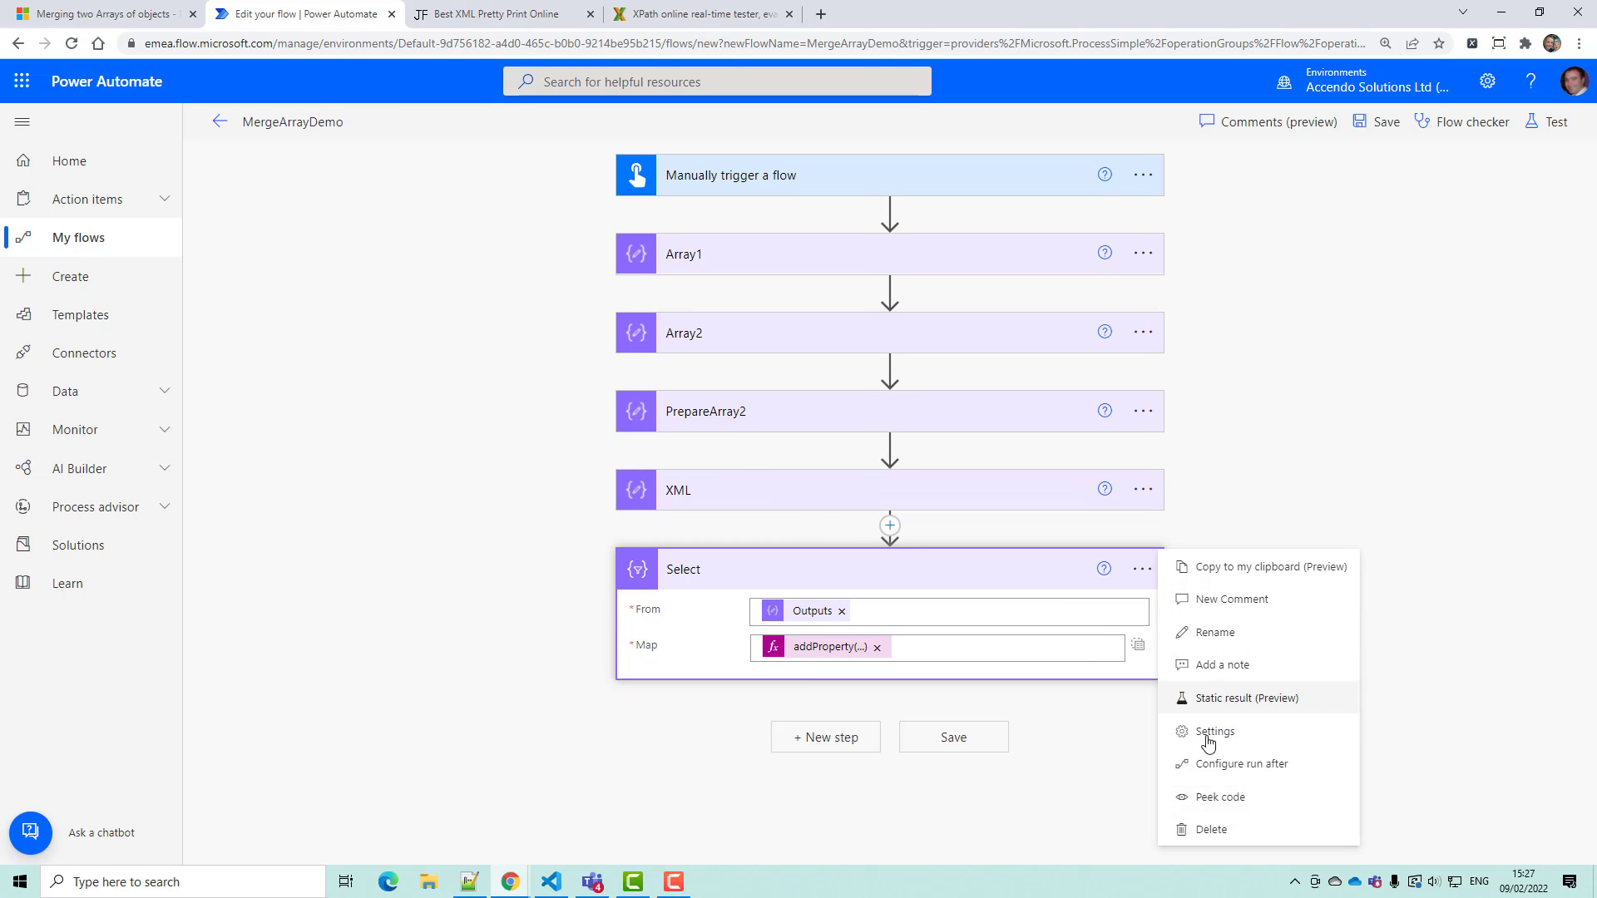
click(1185, 827)
click(811, 504)
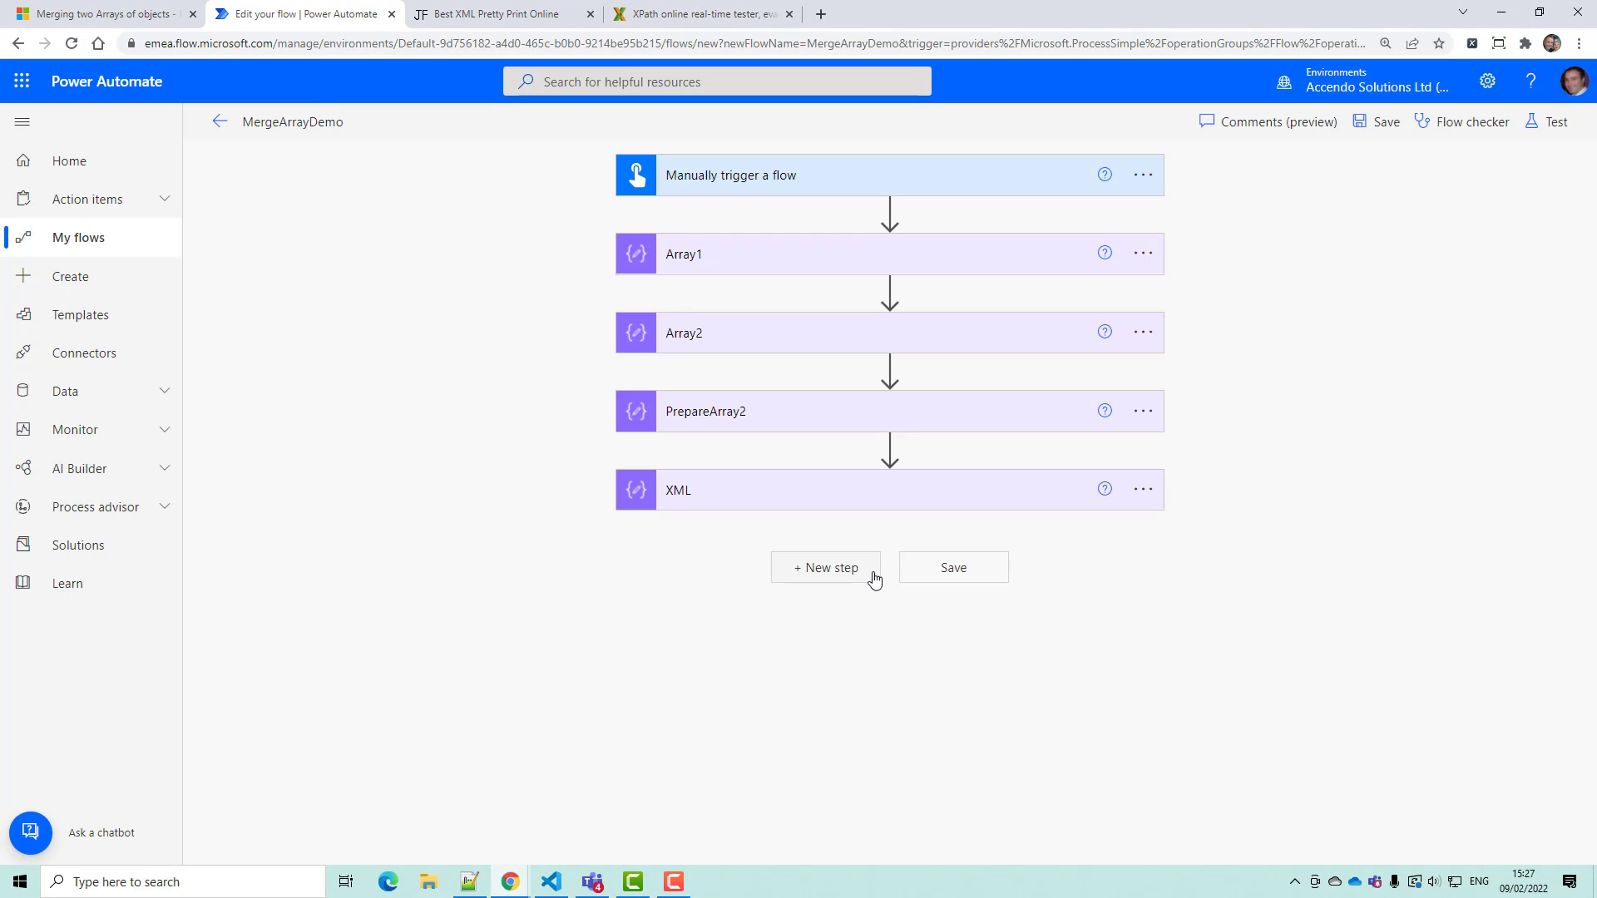
- Add a Compose step after XML holding xpath(outputs('XML'), '<tested XPath>') and save
click(815, 576)
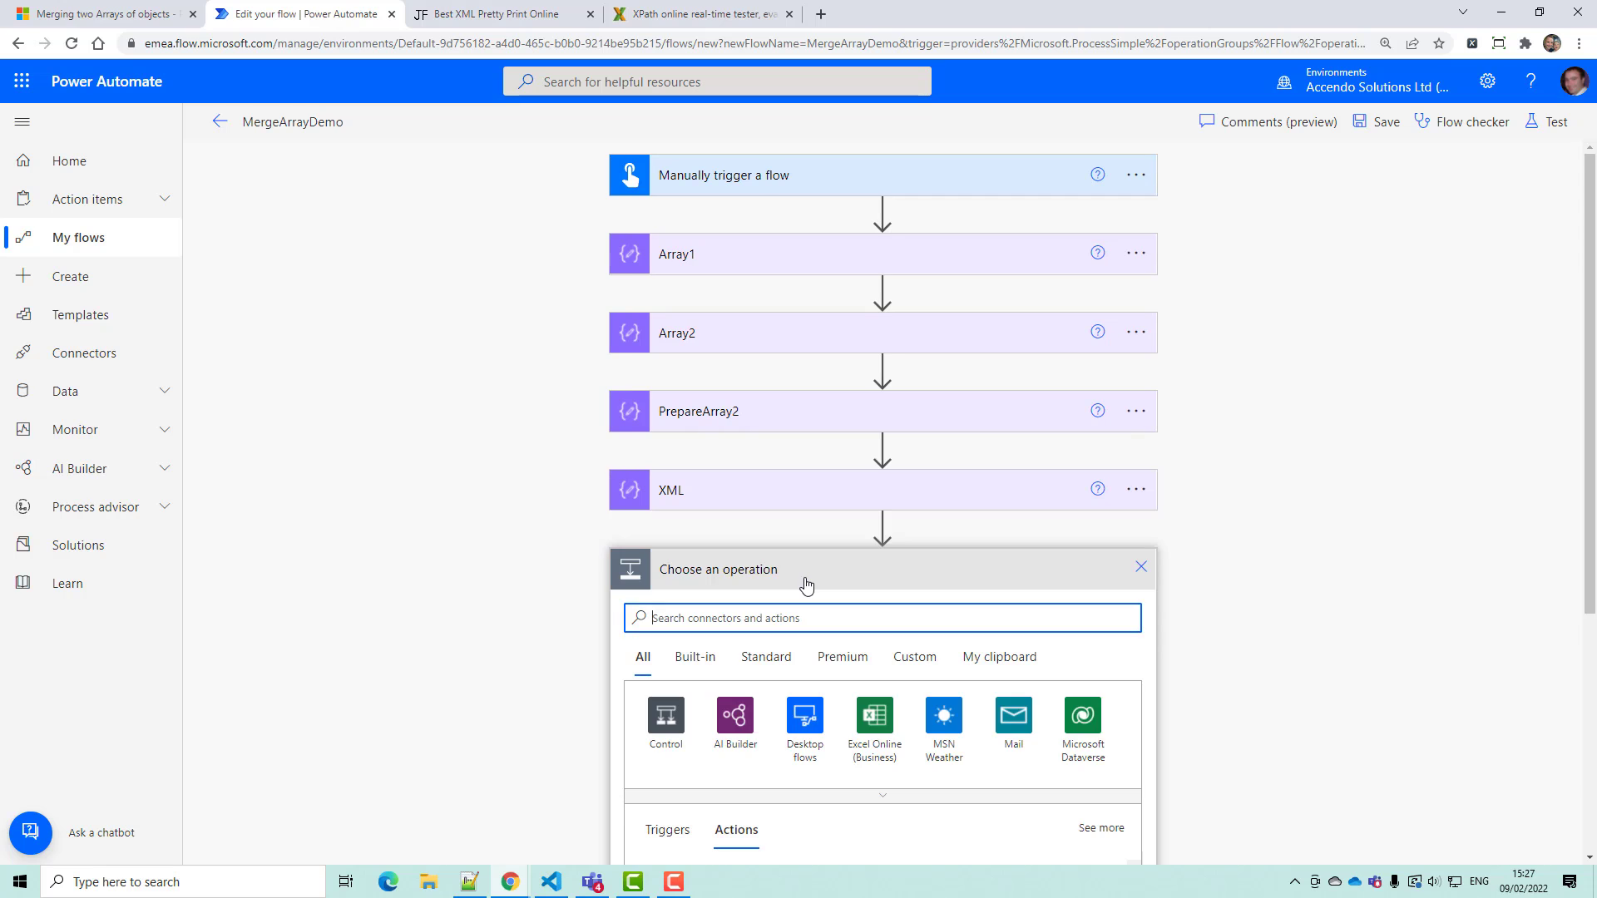
text(compose)
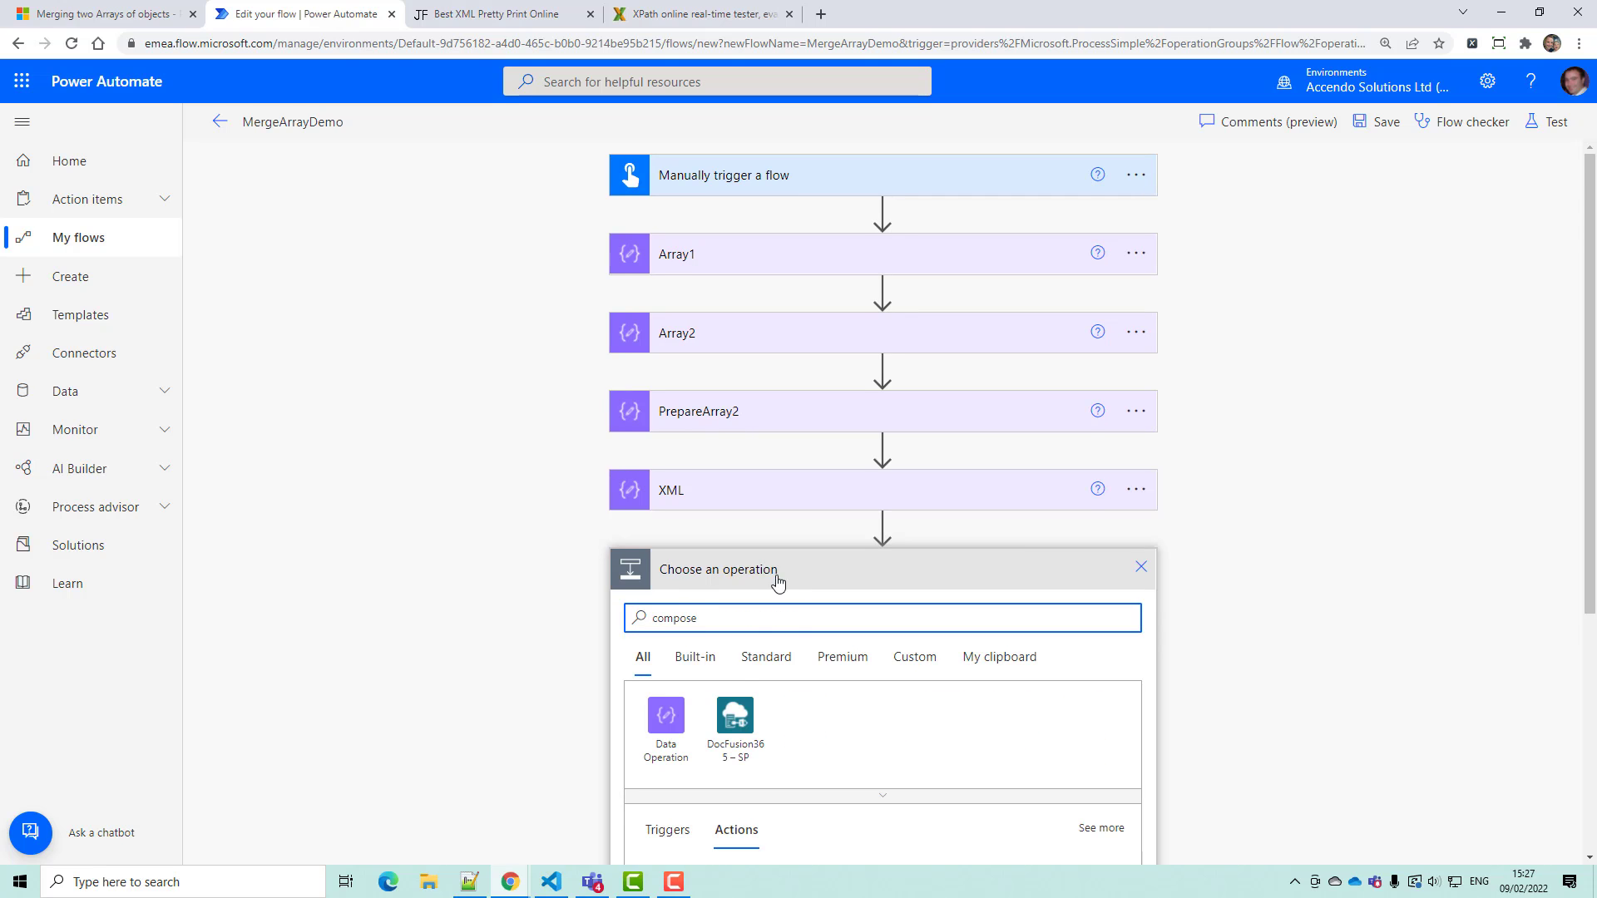
click(707, 813)
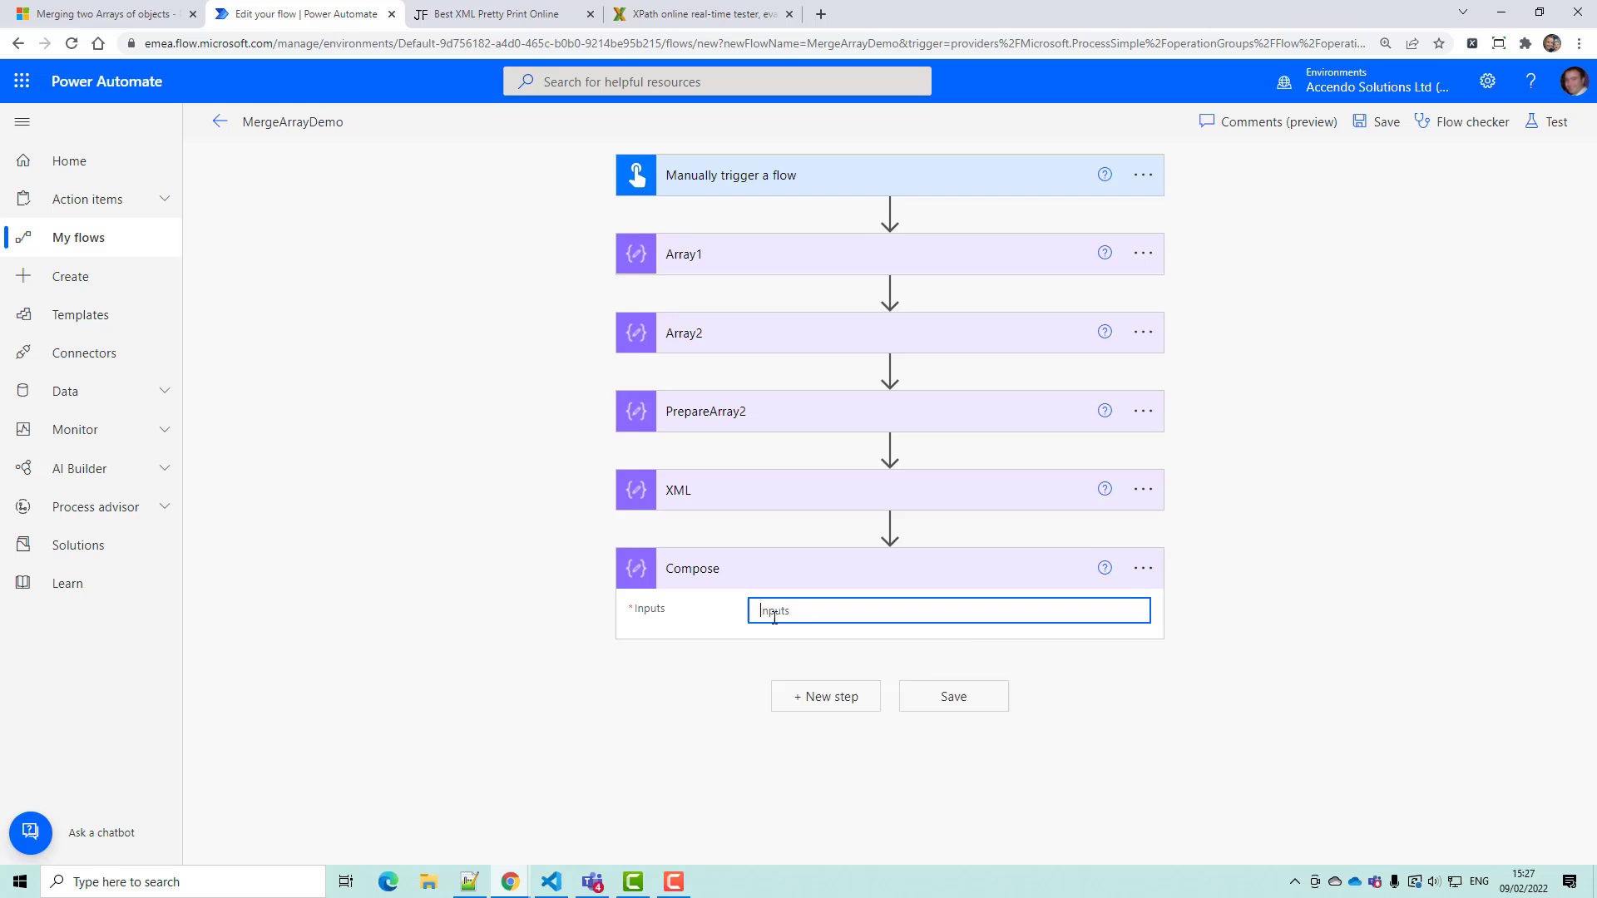
click(1329, 645)
text(xpa)
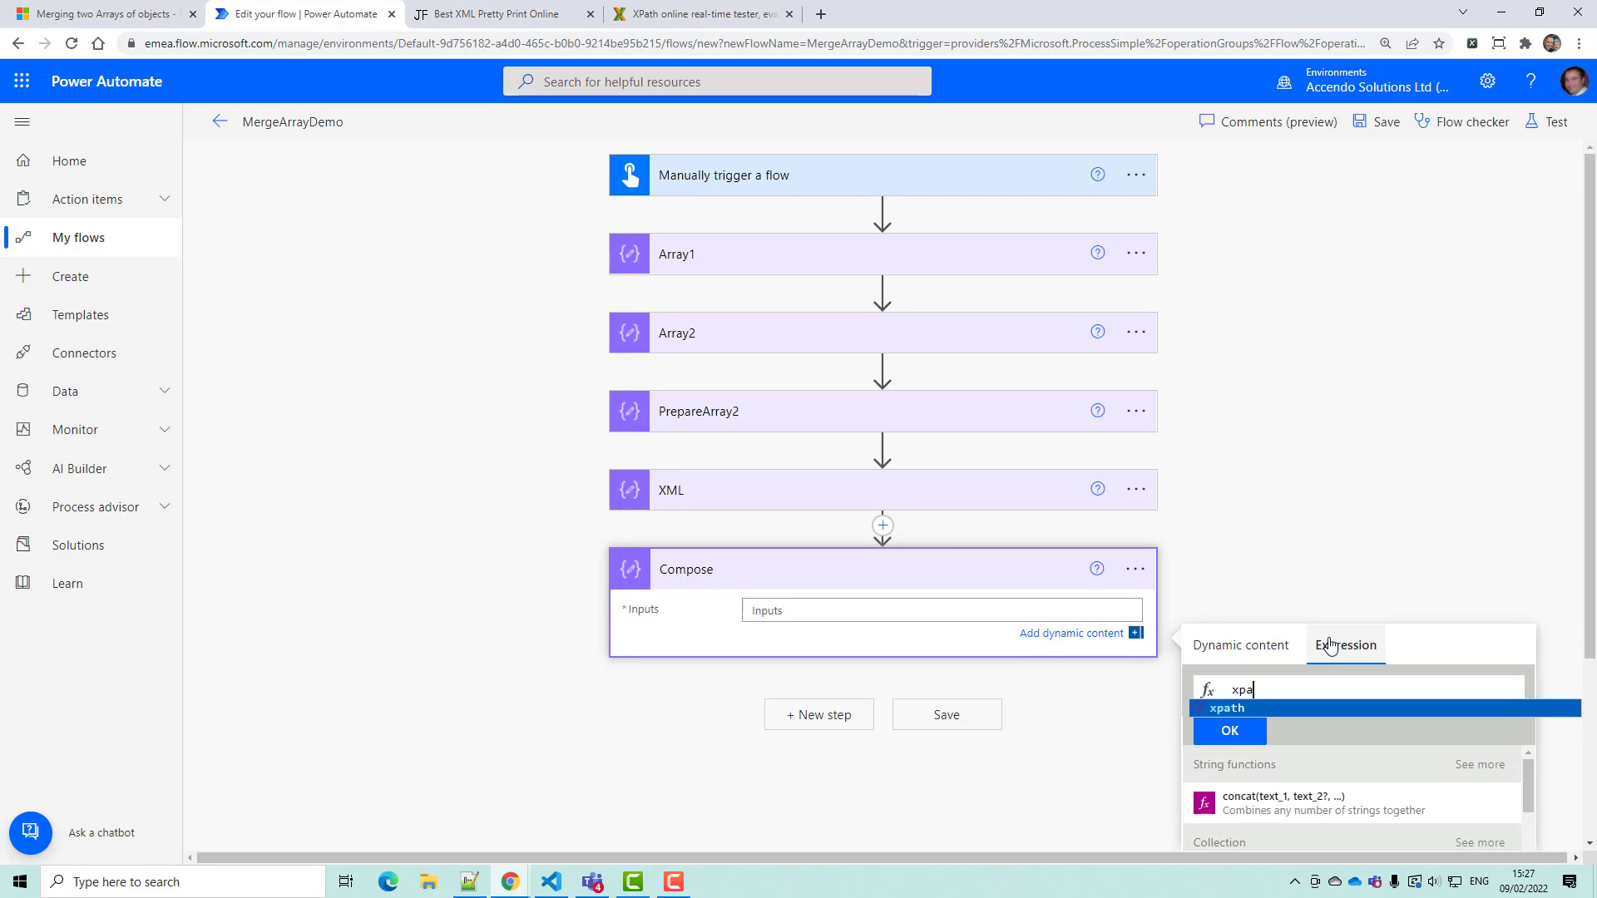
text(th()
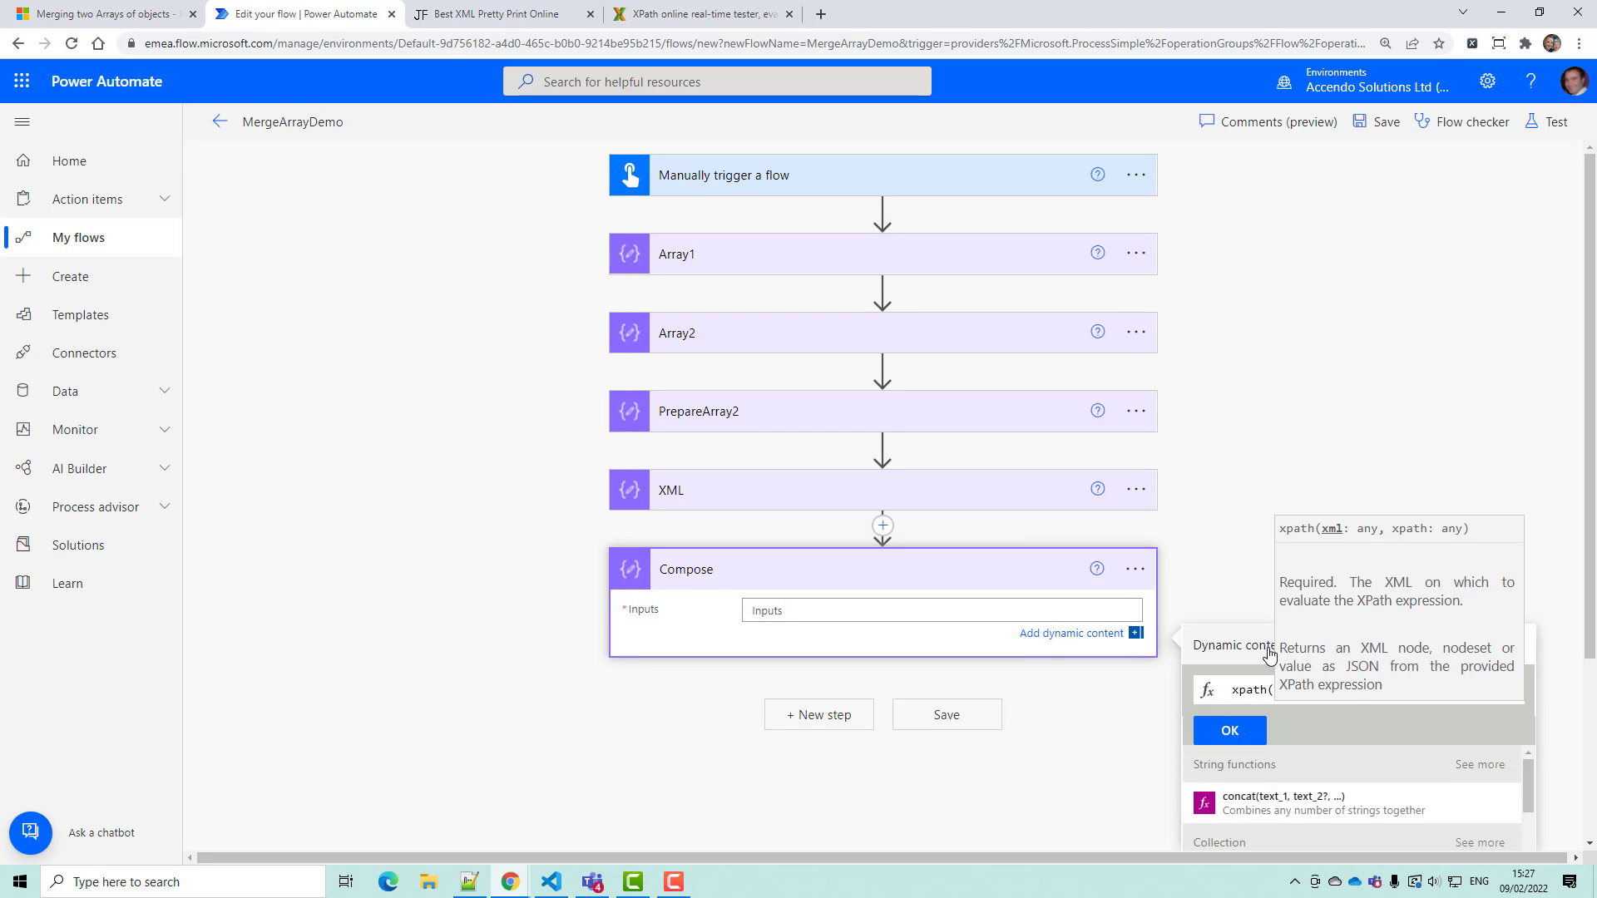
click(1239, 646)
click(1248, 800)
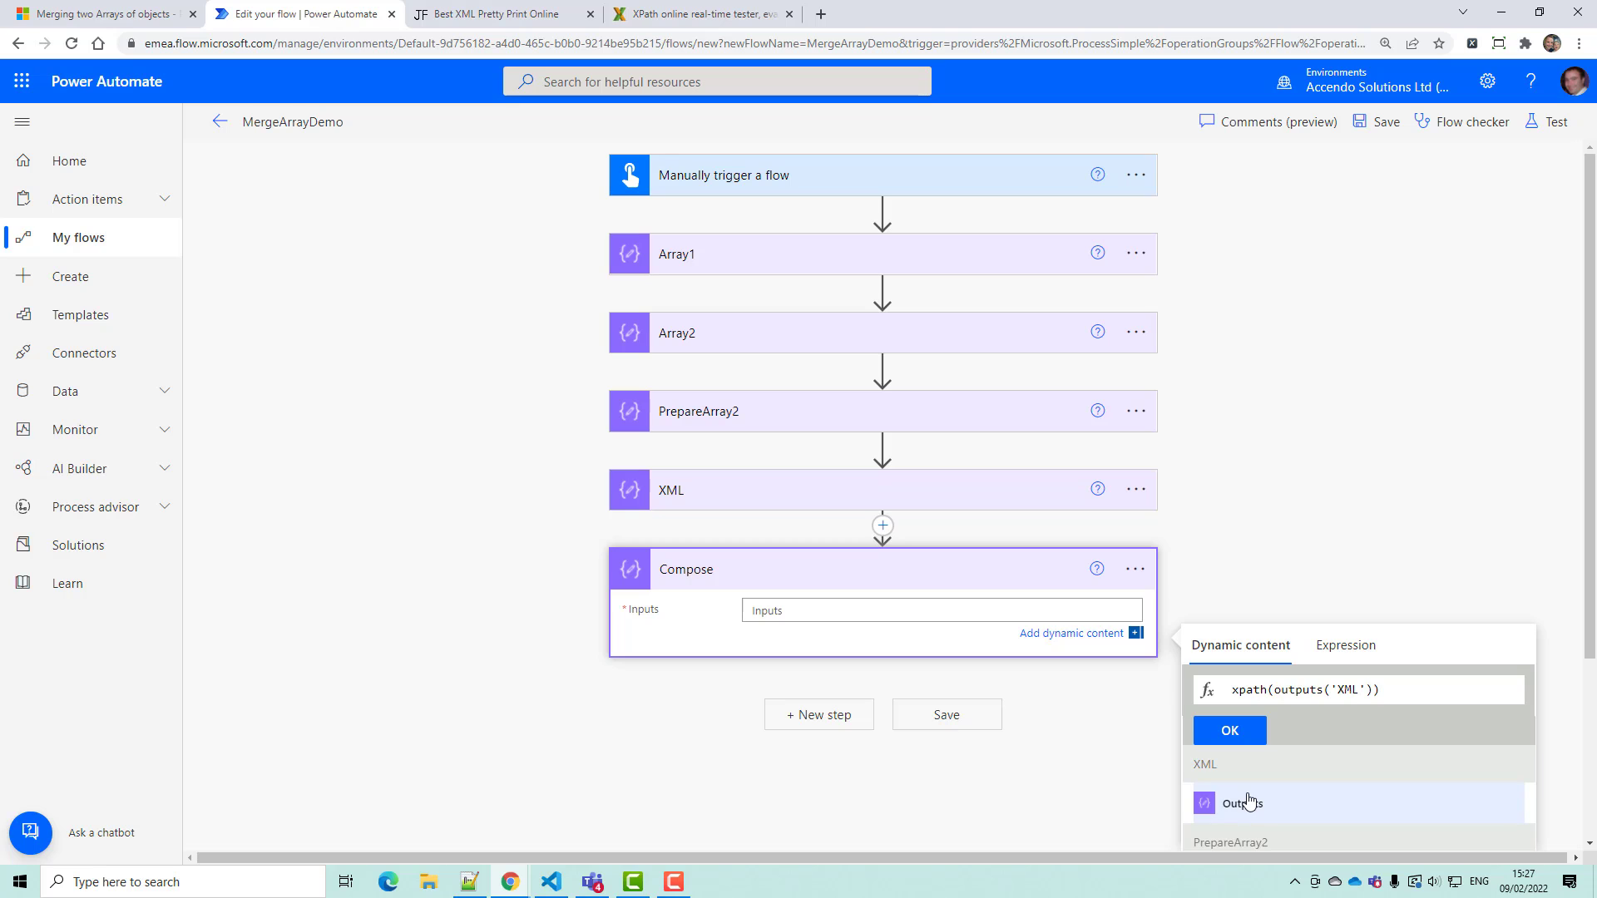
text(, '')
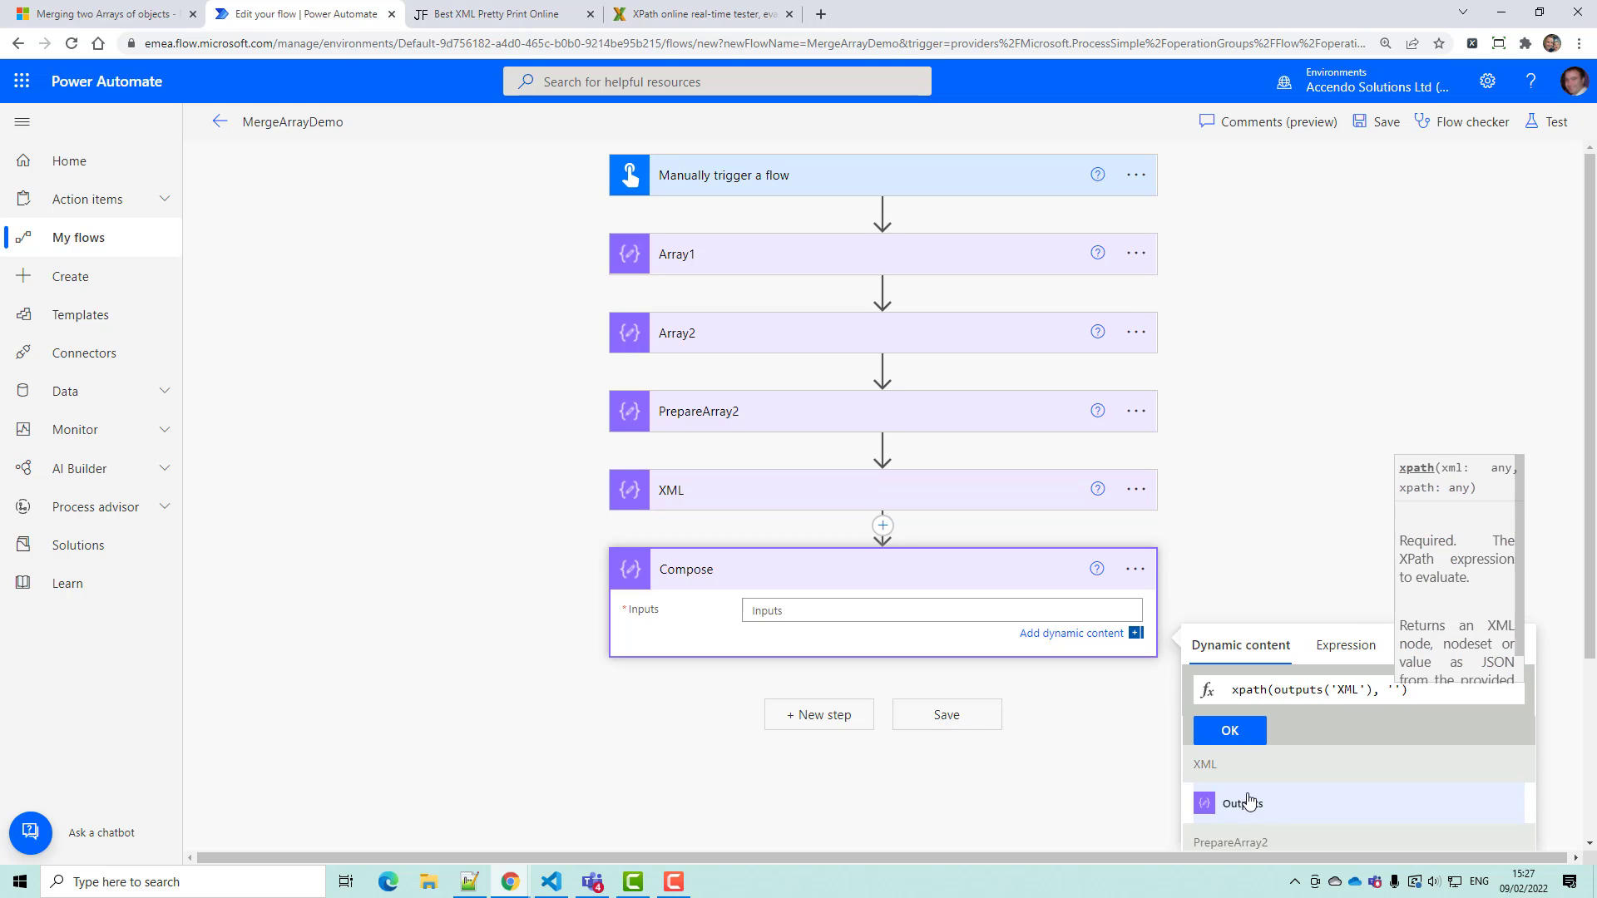
click(674, 14)
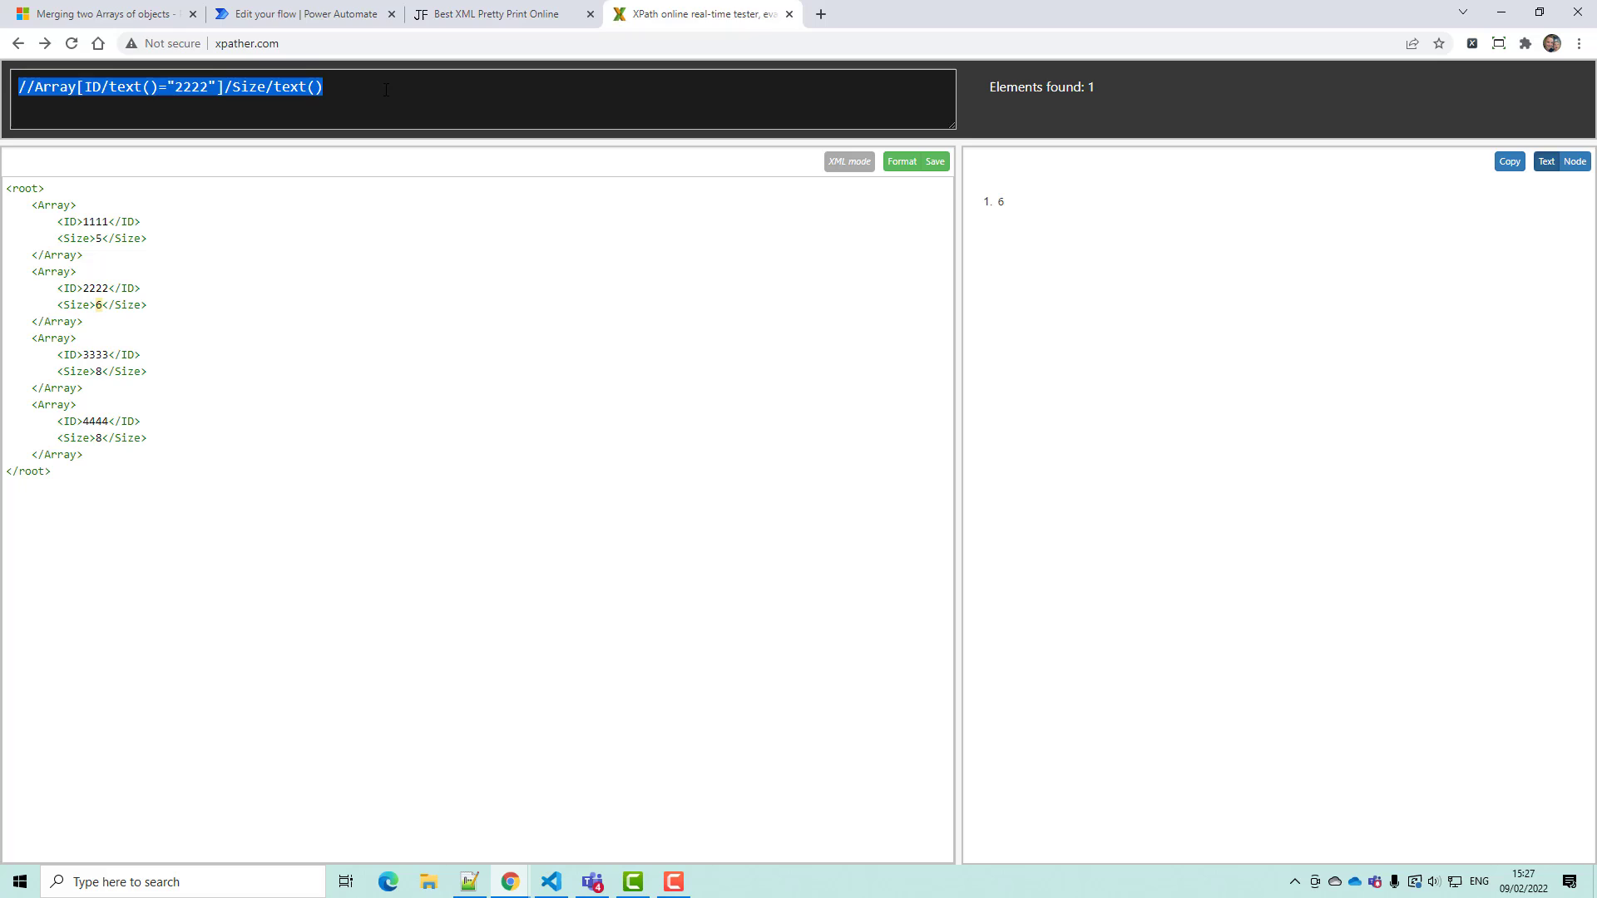
click(250, 14)
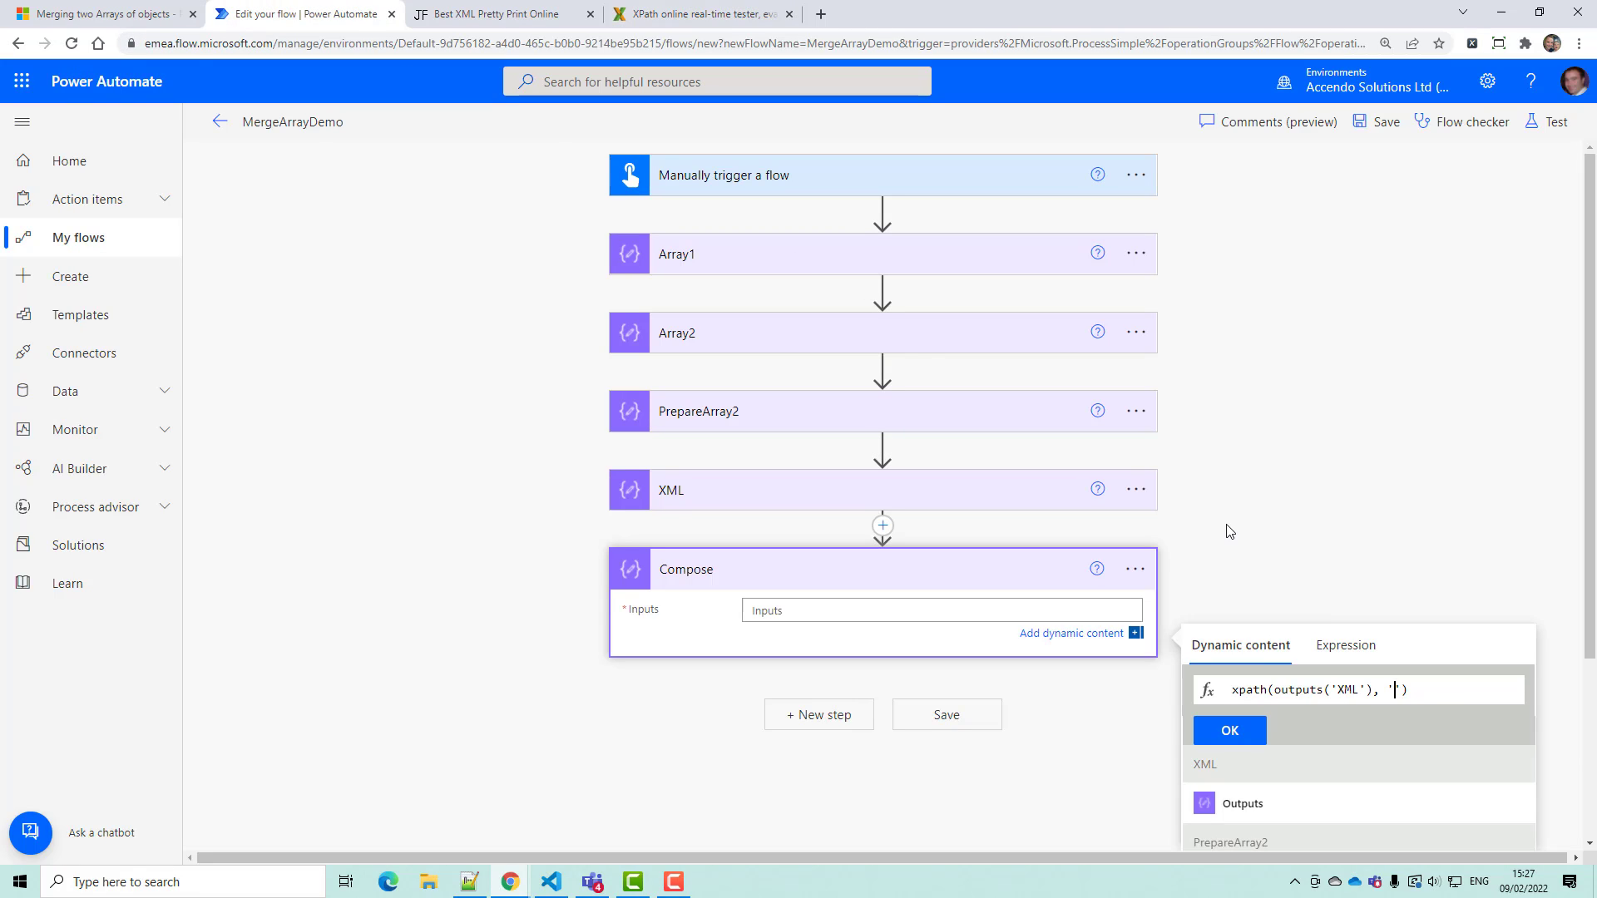
text(//Array[ID/text()="2222"]/Size/text())
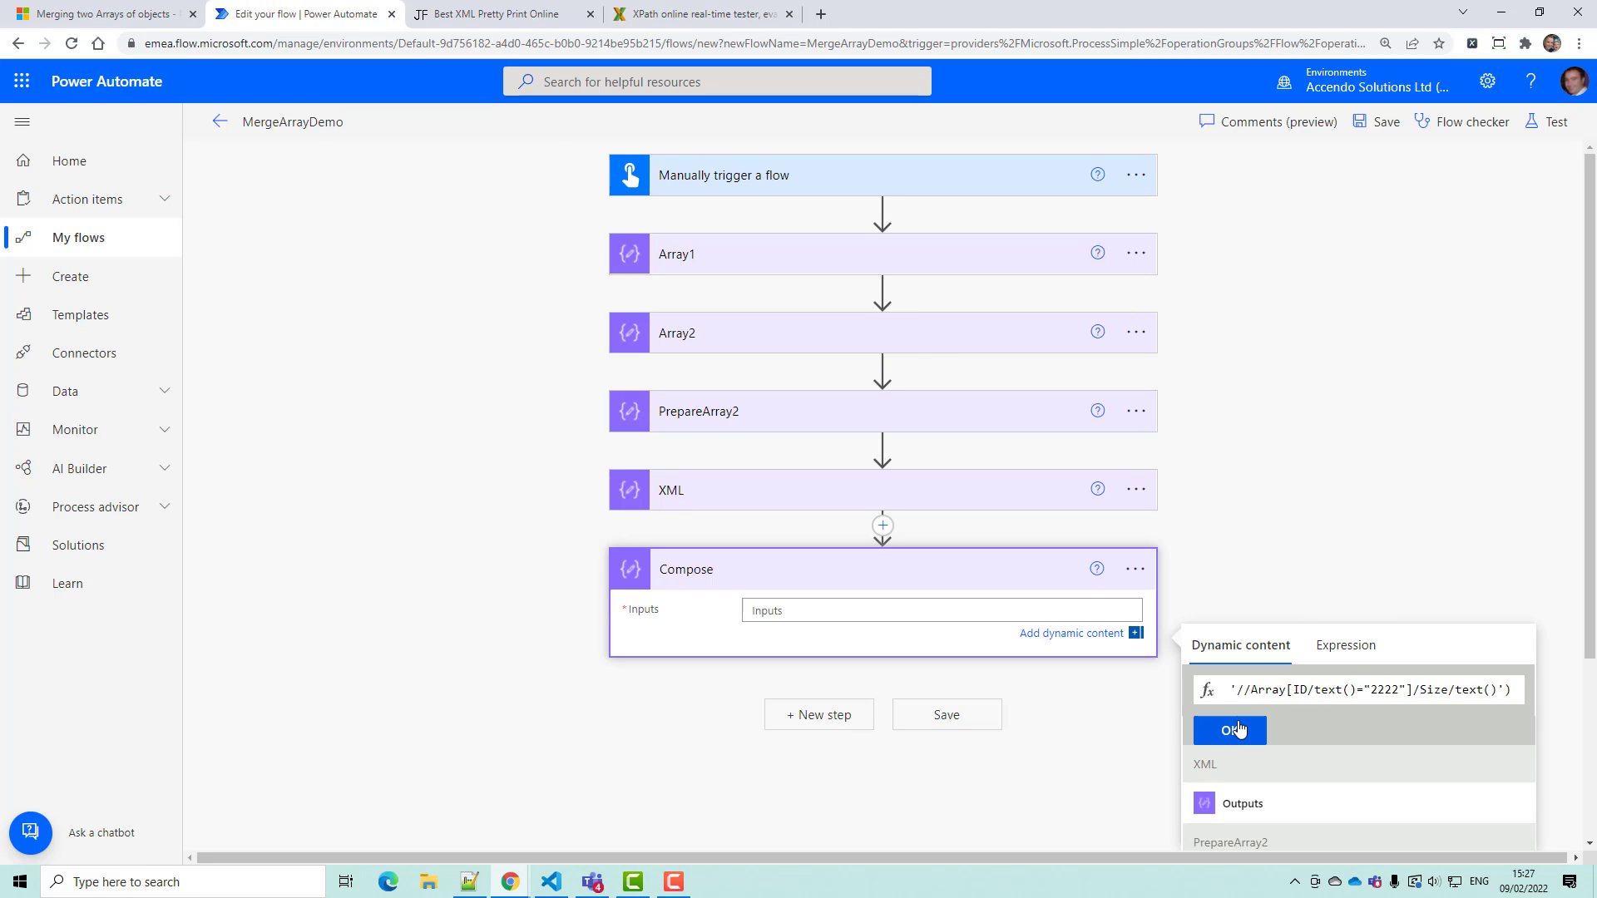
click(949, 722)
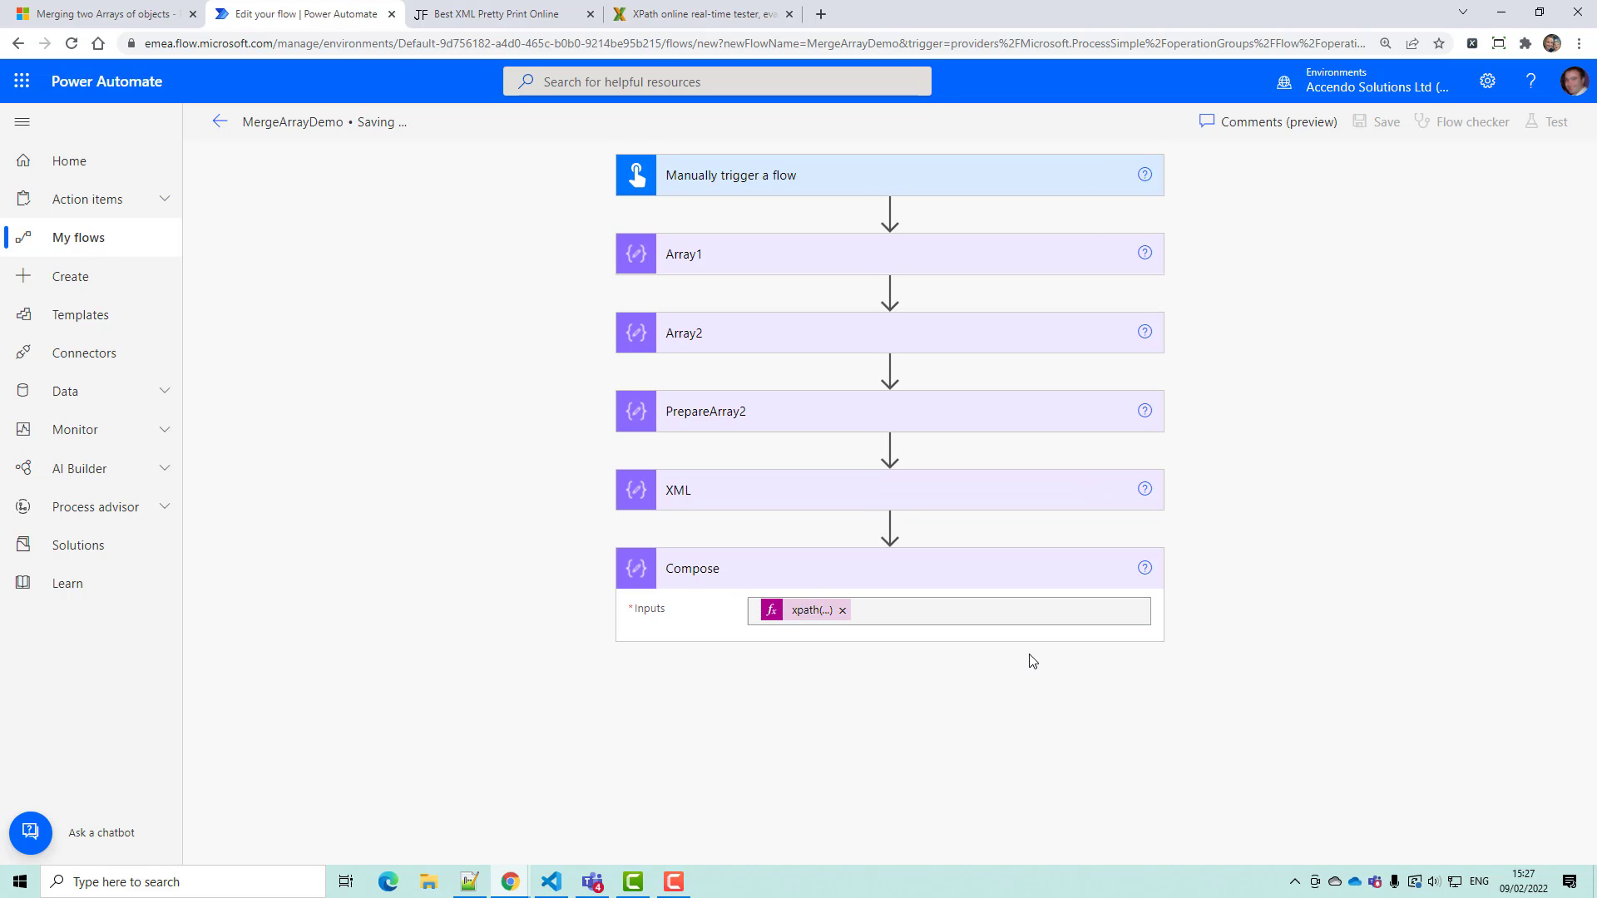
- Test-run the flow manually and confirm Compose returns 6 for ID 2222
click(1545, 122)
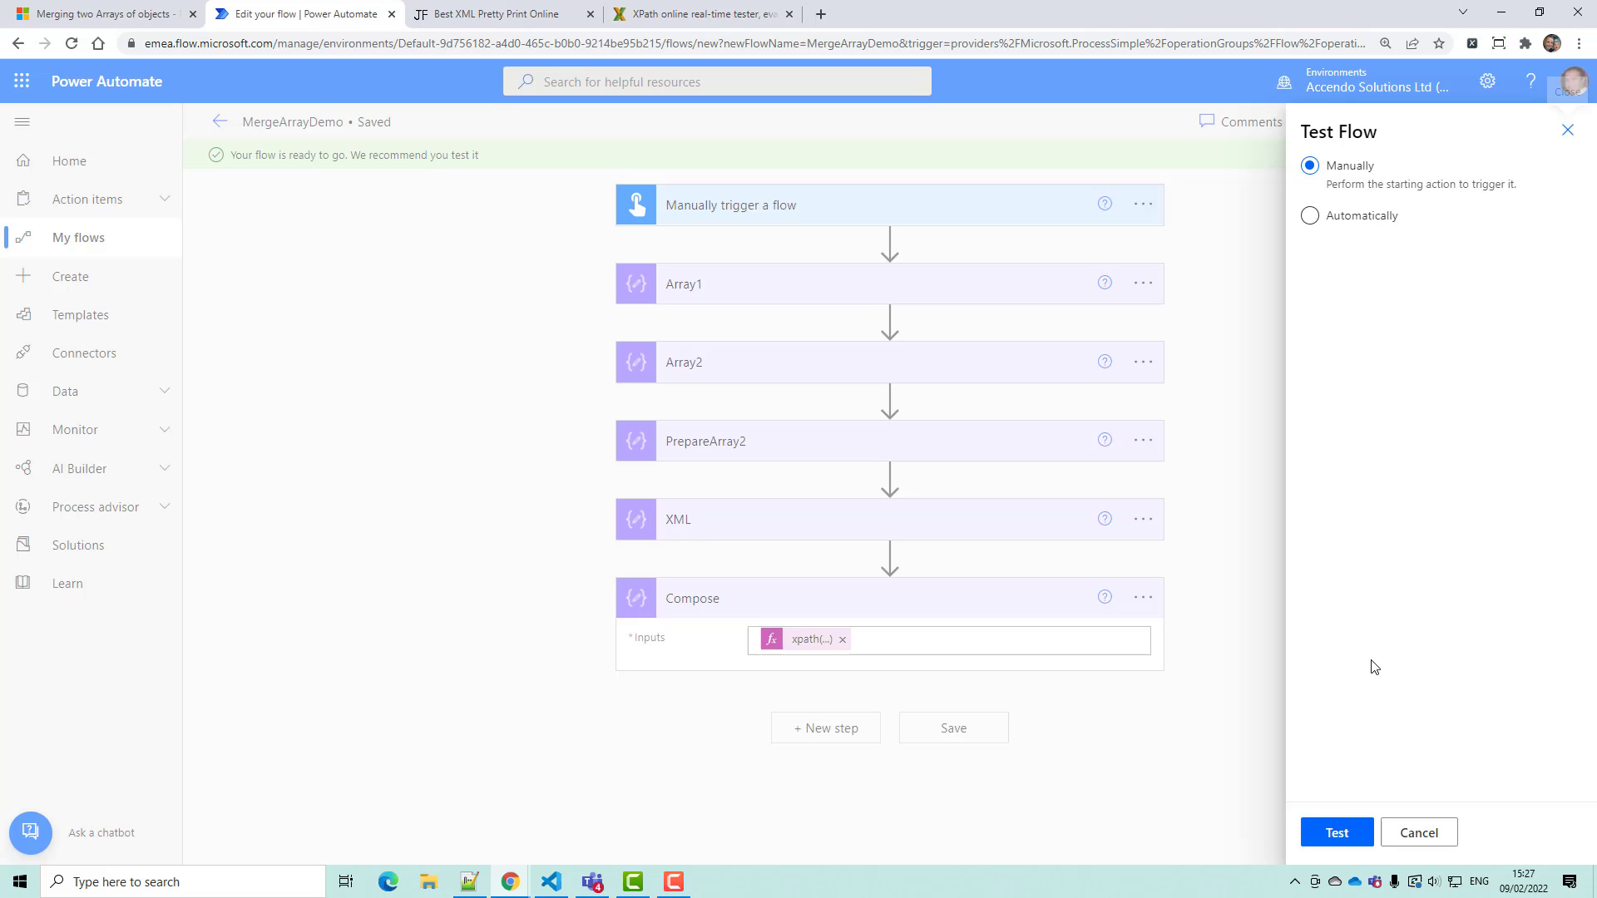
click(1337, 832)
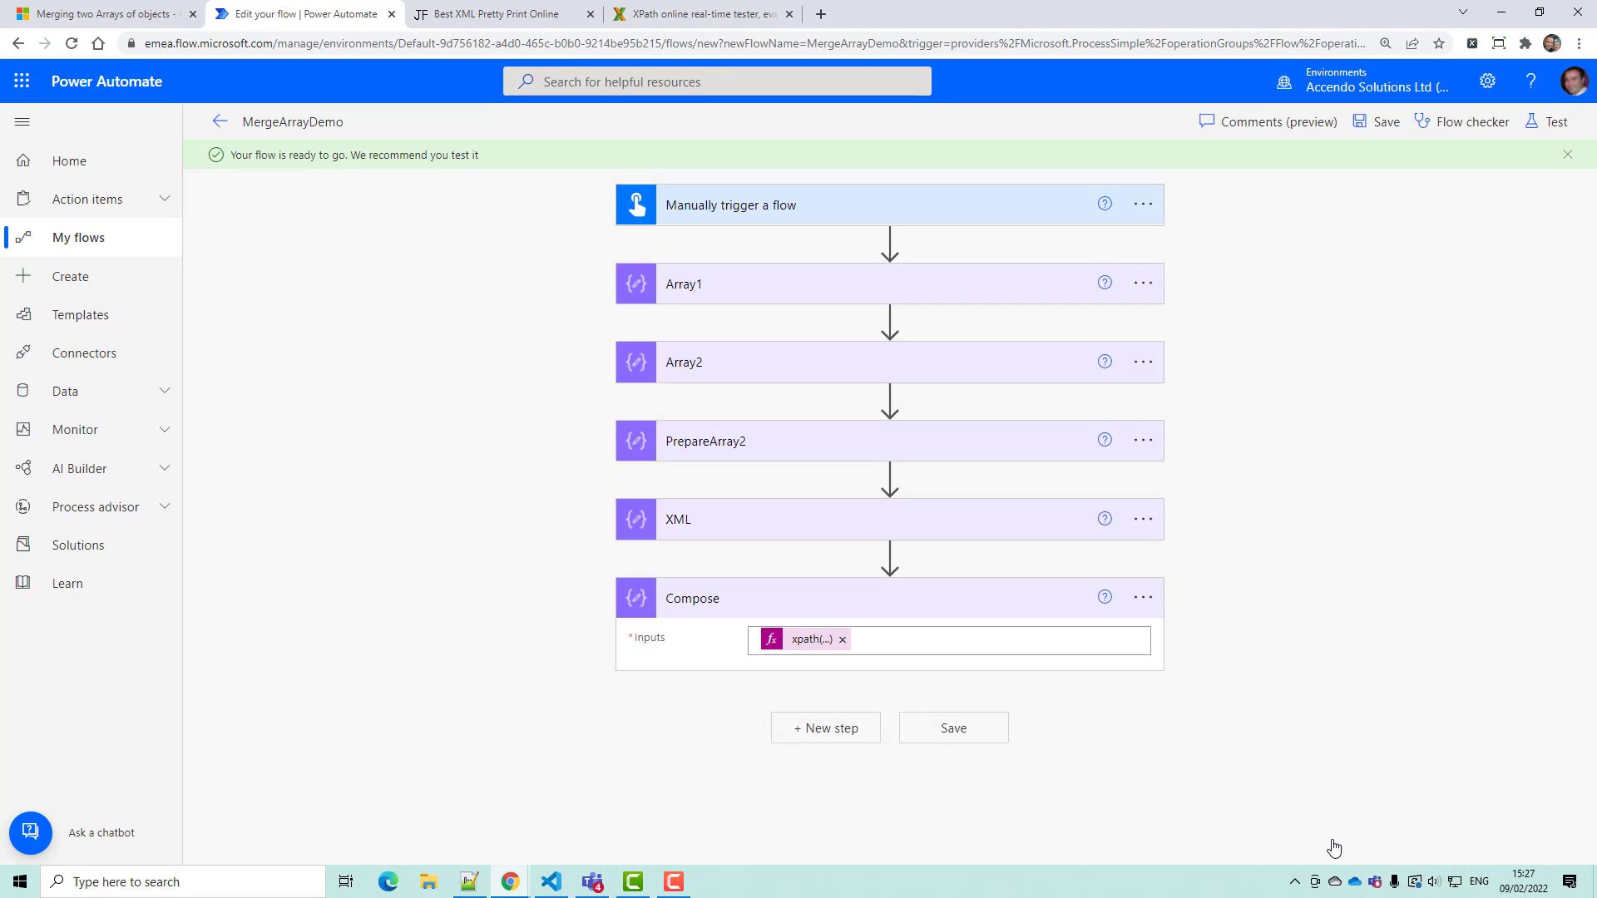
click(953, 615)
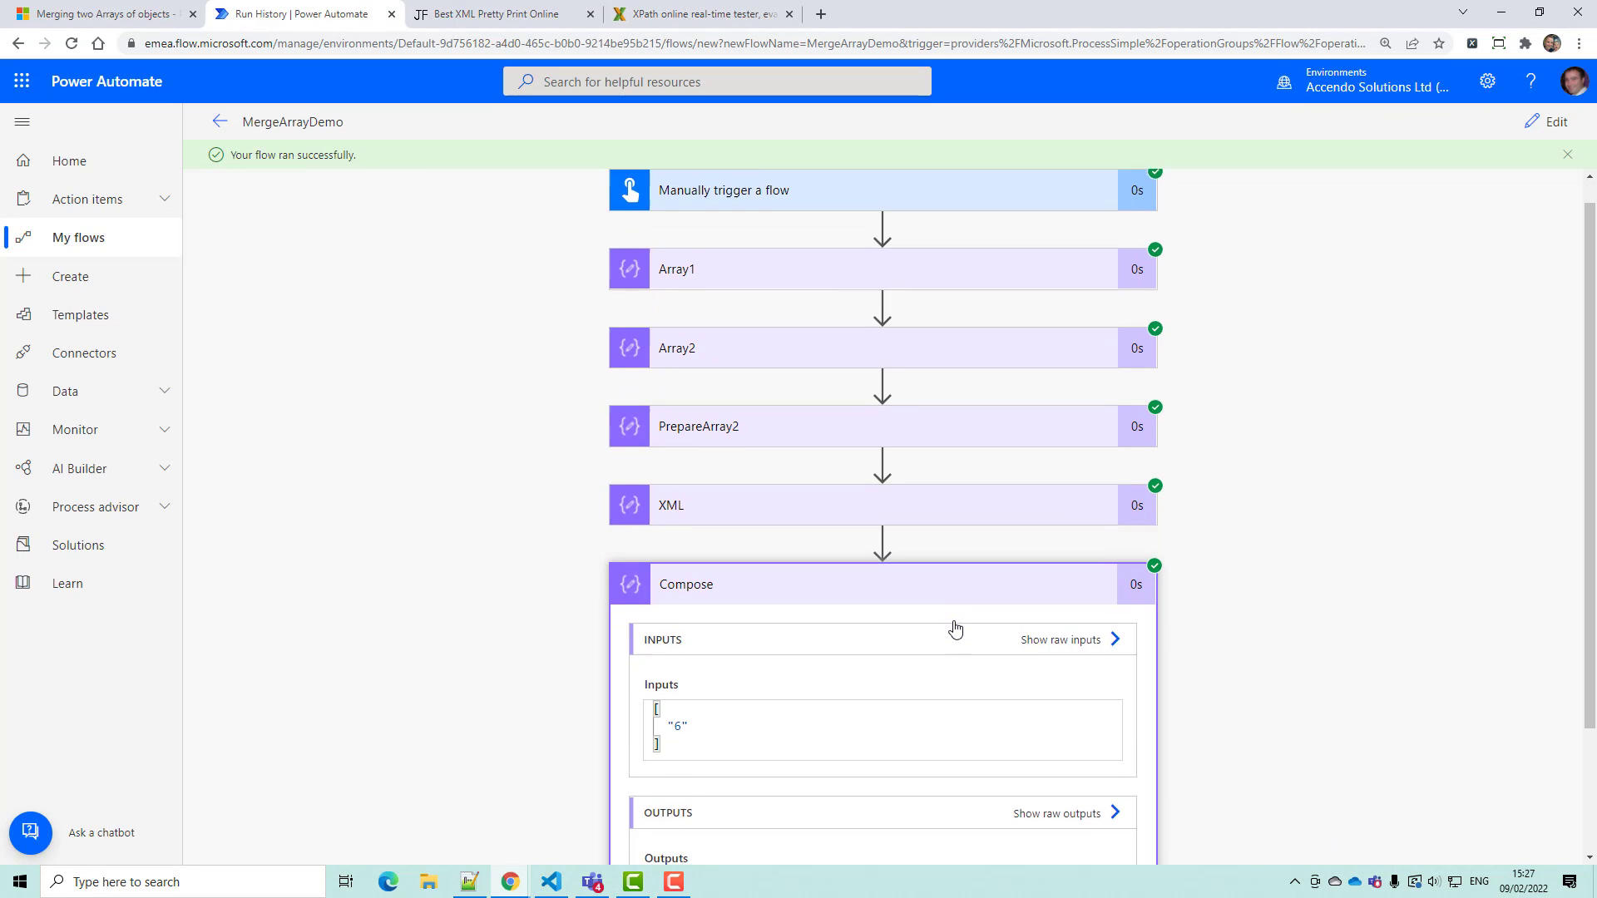
scroll(955, 630, down, 2)
double_click(677, 587)
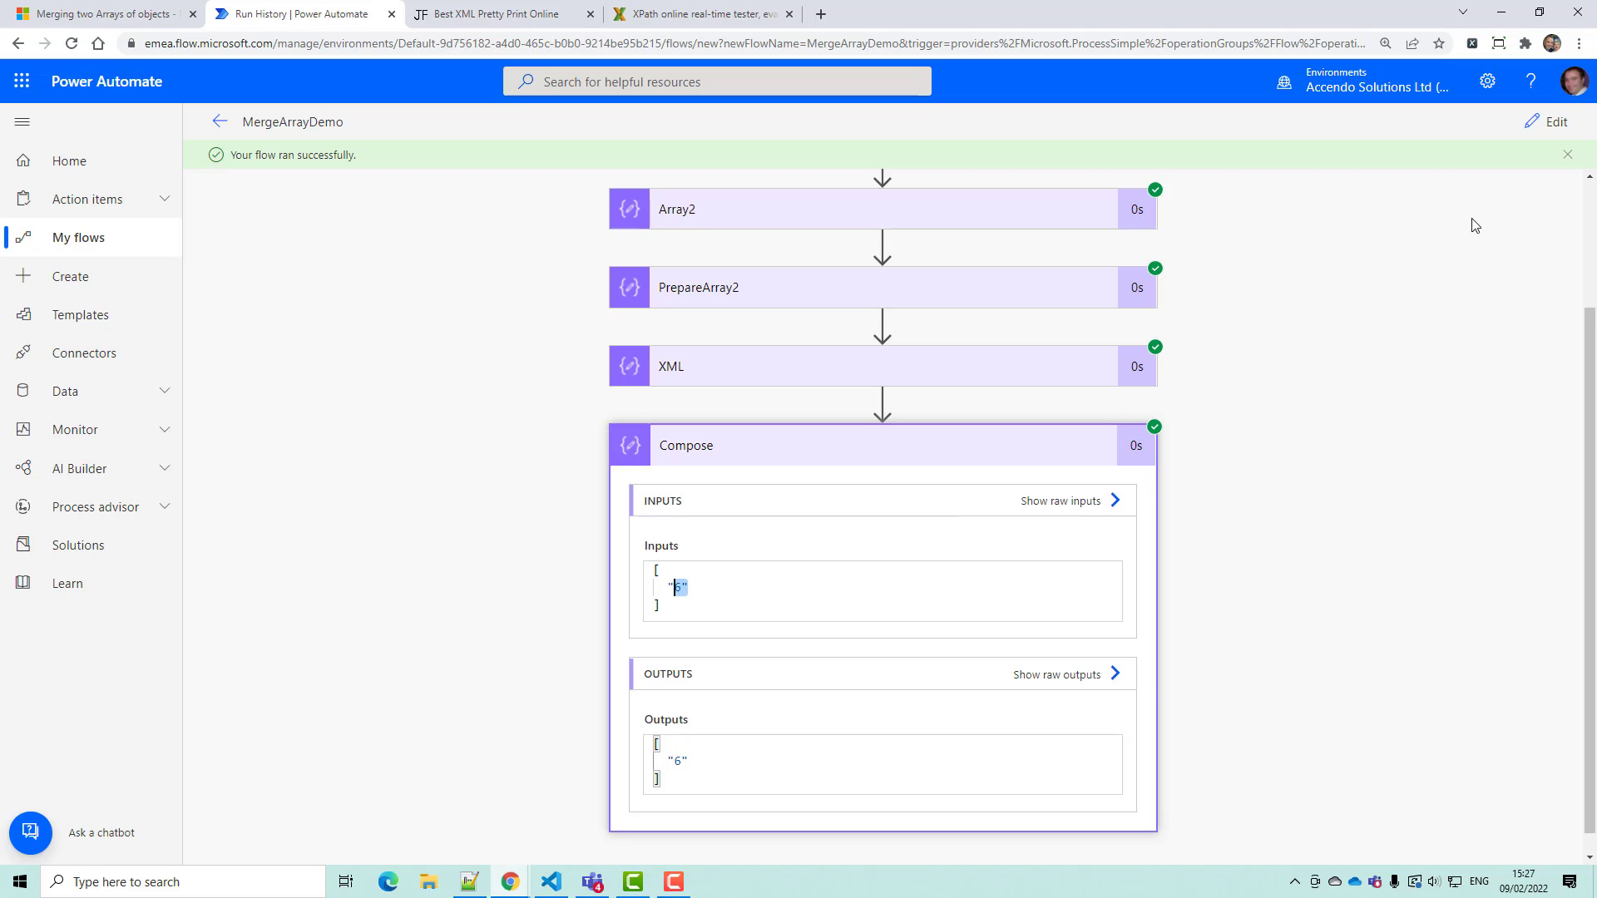
- Add a Select step after Compose with Array1 outputs as From and Map in text mode
click(1552, 123)
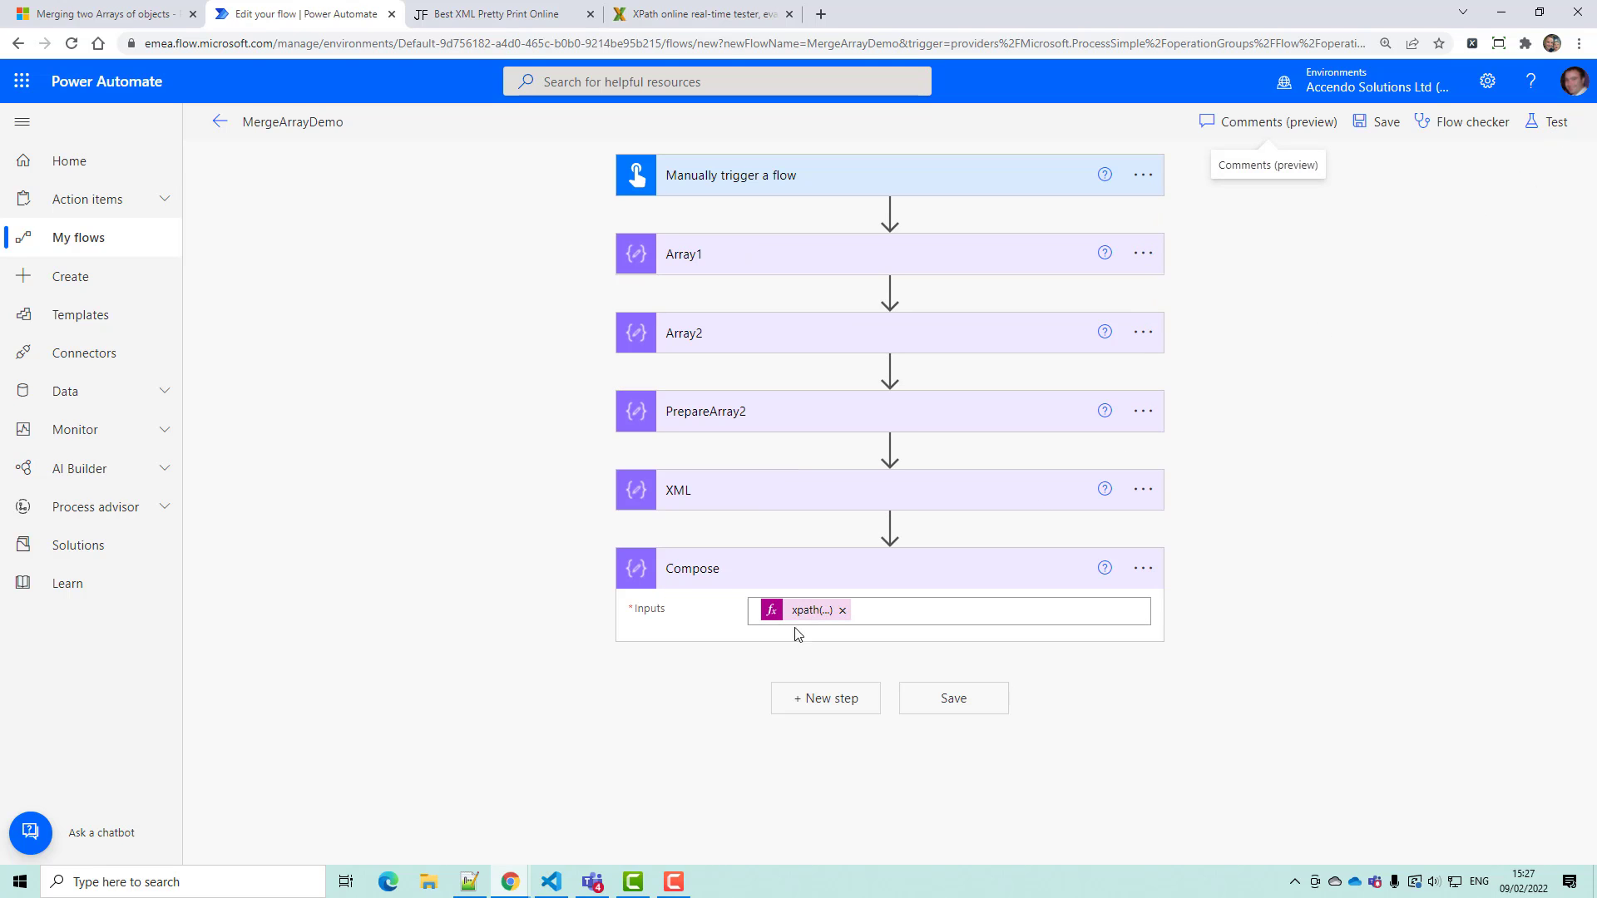
click(825, 703)
text(s)
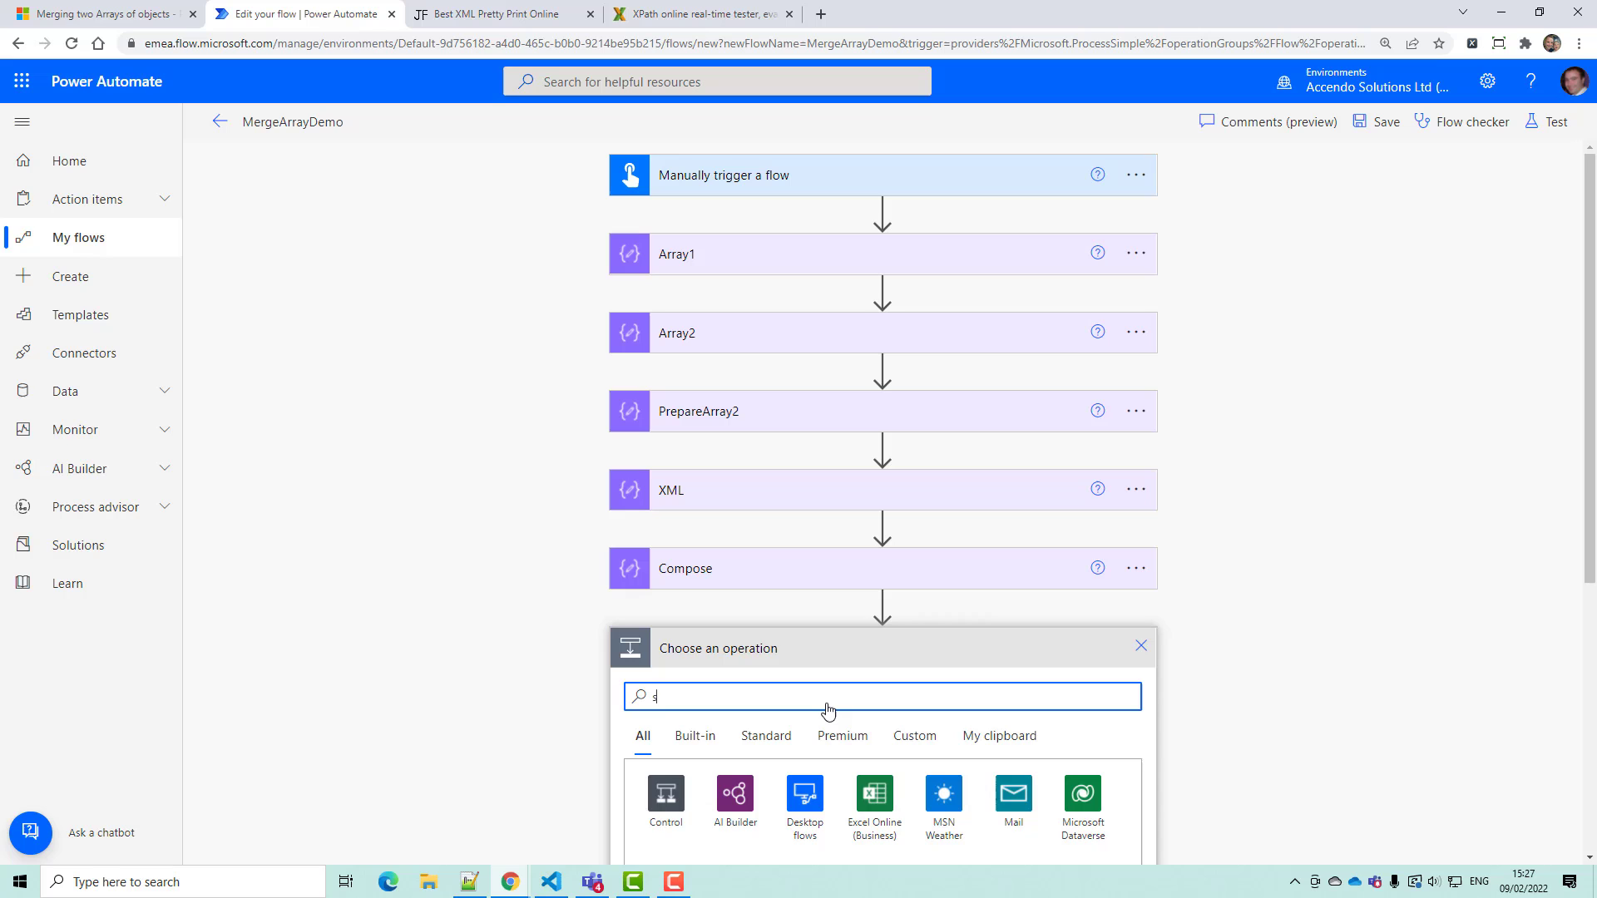
text(elect)
scroll(732, 595, down, 2)
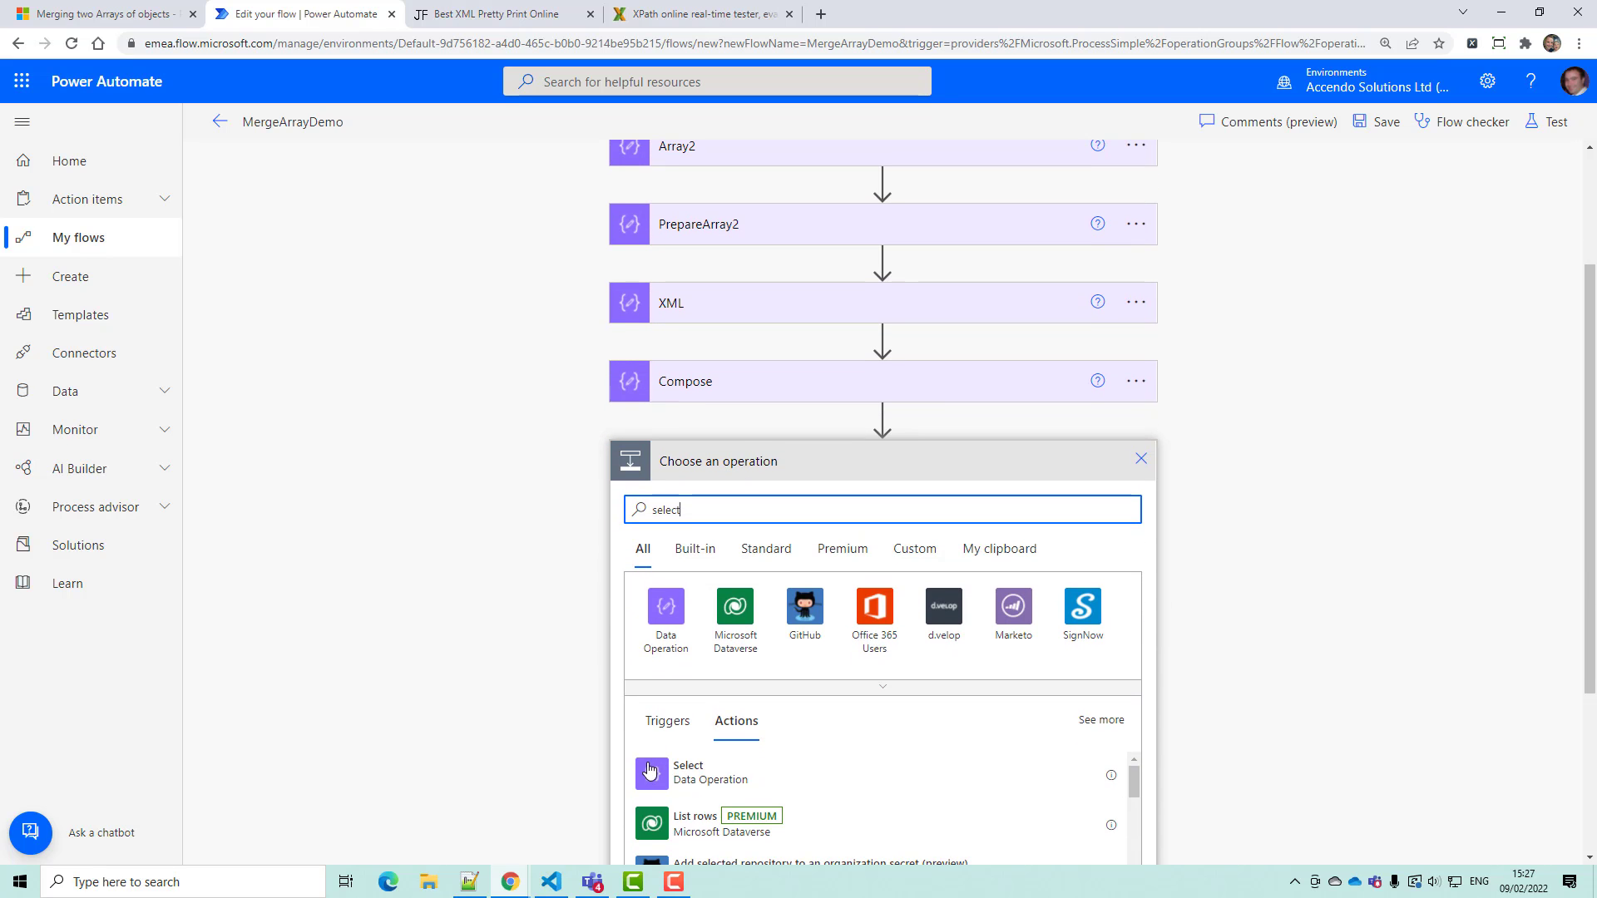
click(650, 772)
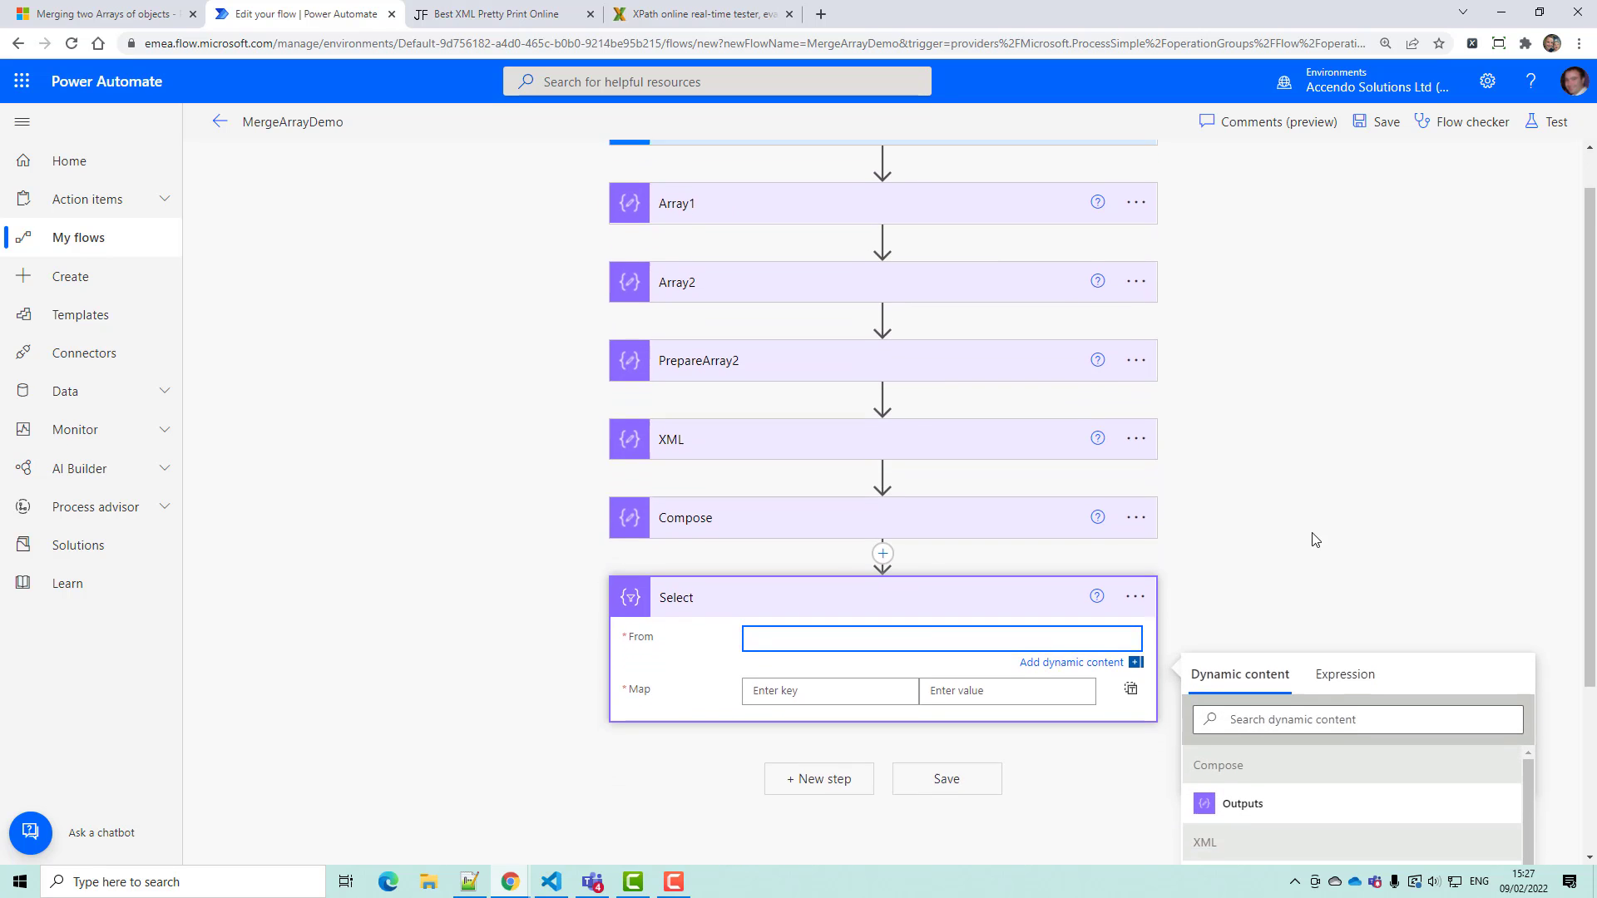
scroll(1315, 539, down, 3)
scroll(1287, 779, down, 2)
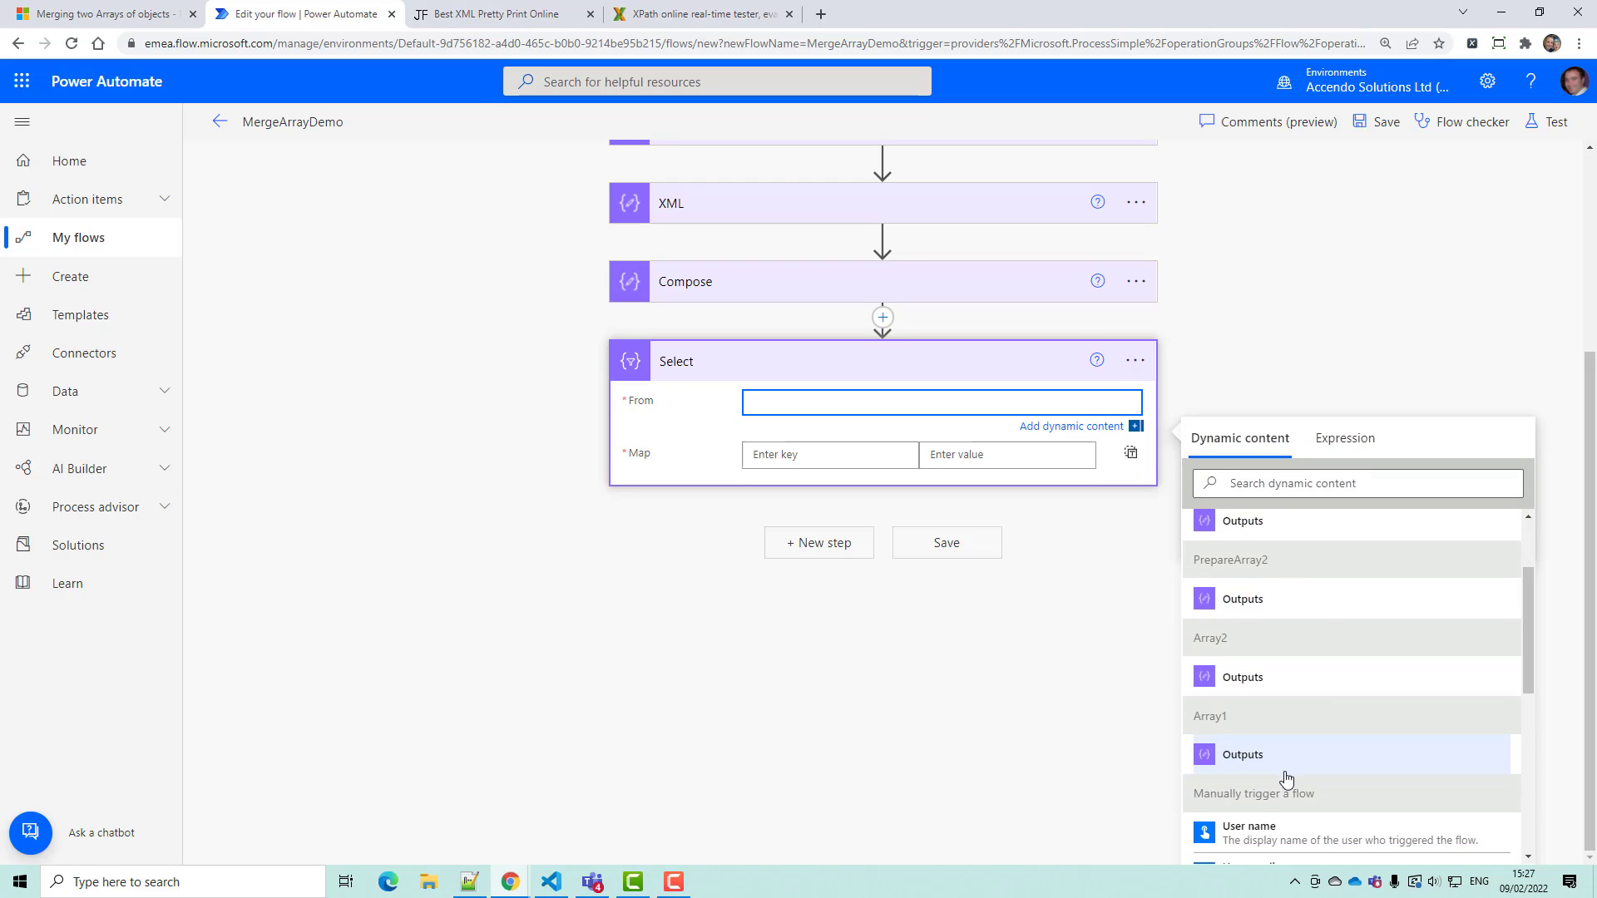
click(1286, 774)
click(1132, 453)
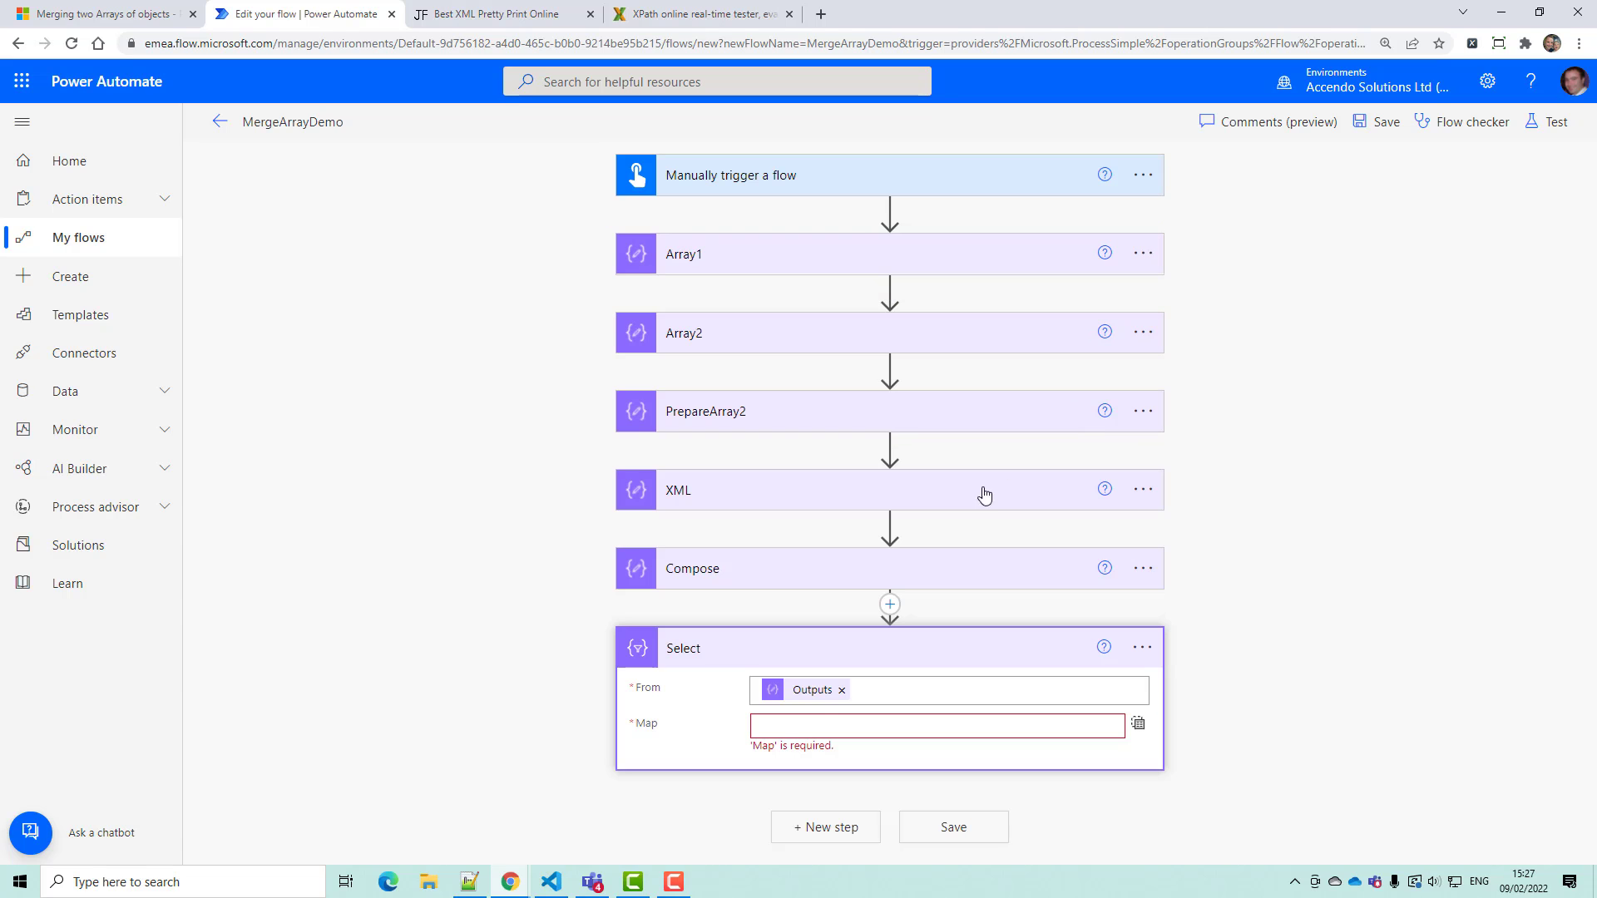
click(832, 725)
key(alt+Tab)
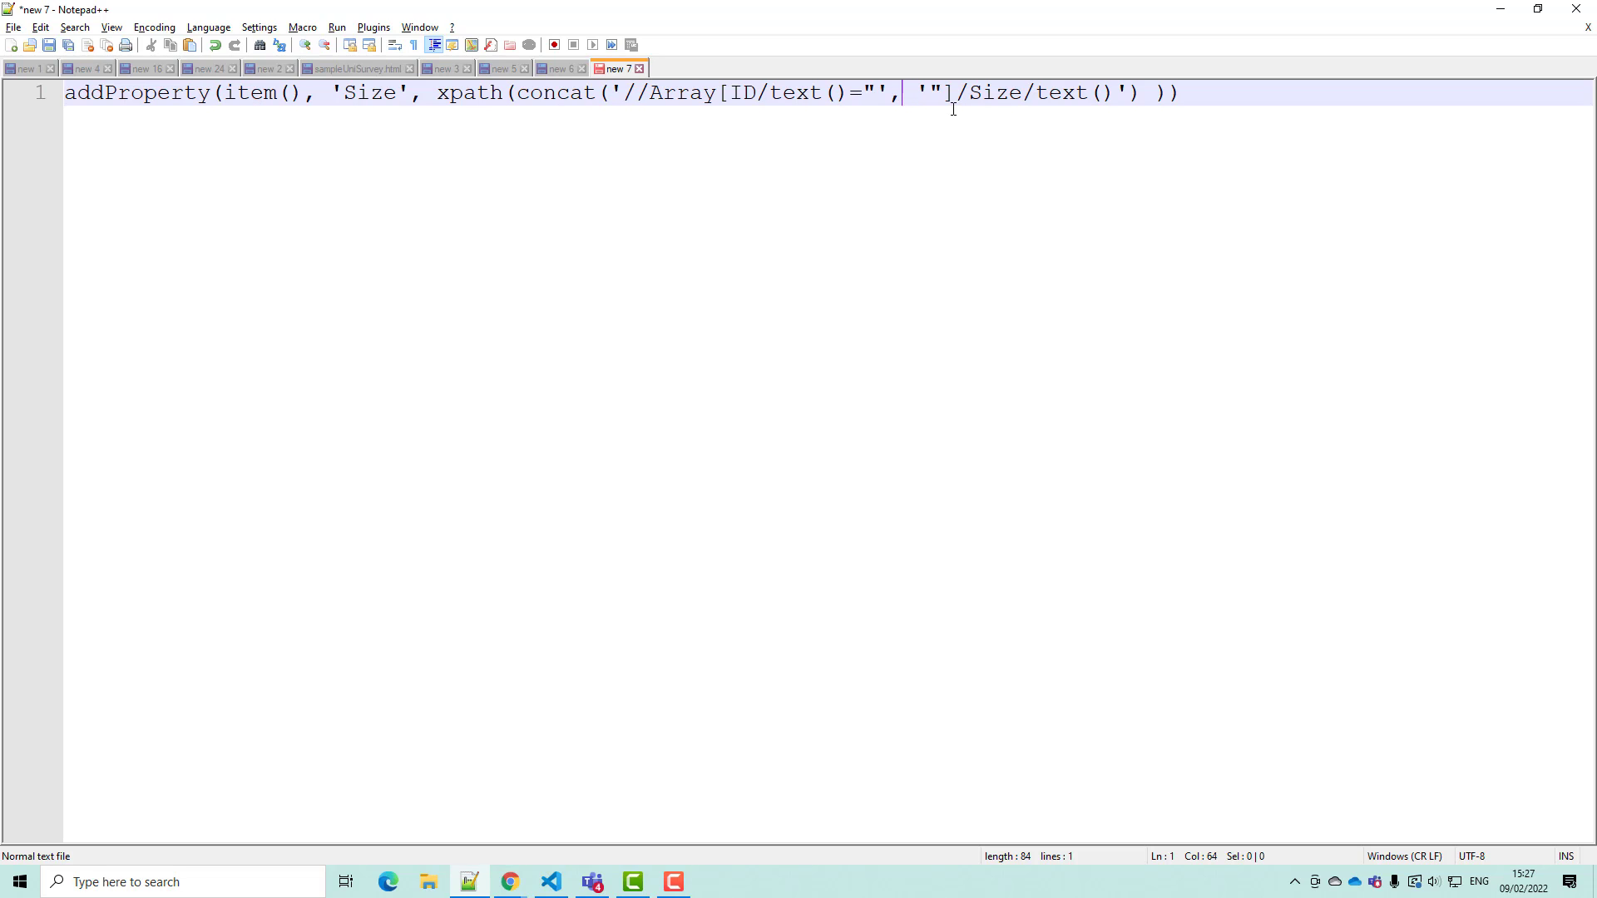
- Insert item()['ID'], between the two quoted XPath parts inside concat
key(shift+Left)
key(shift+Left)
key(shift+Left)
key(shift+Left)
key(shift+Left)
key(shift+Left)
key(shift+Left)
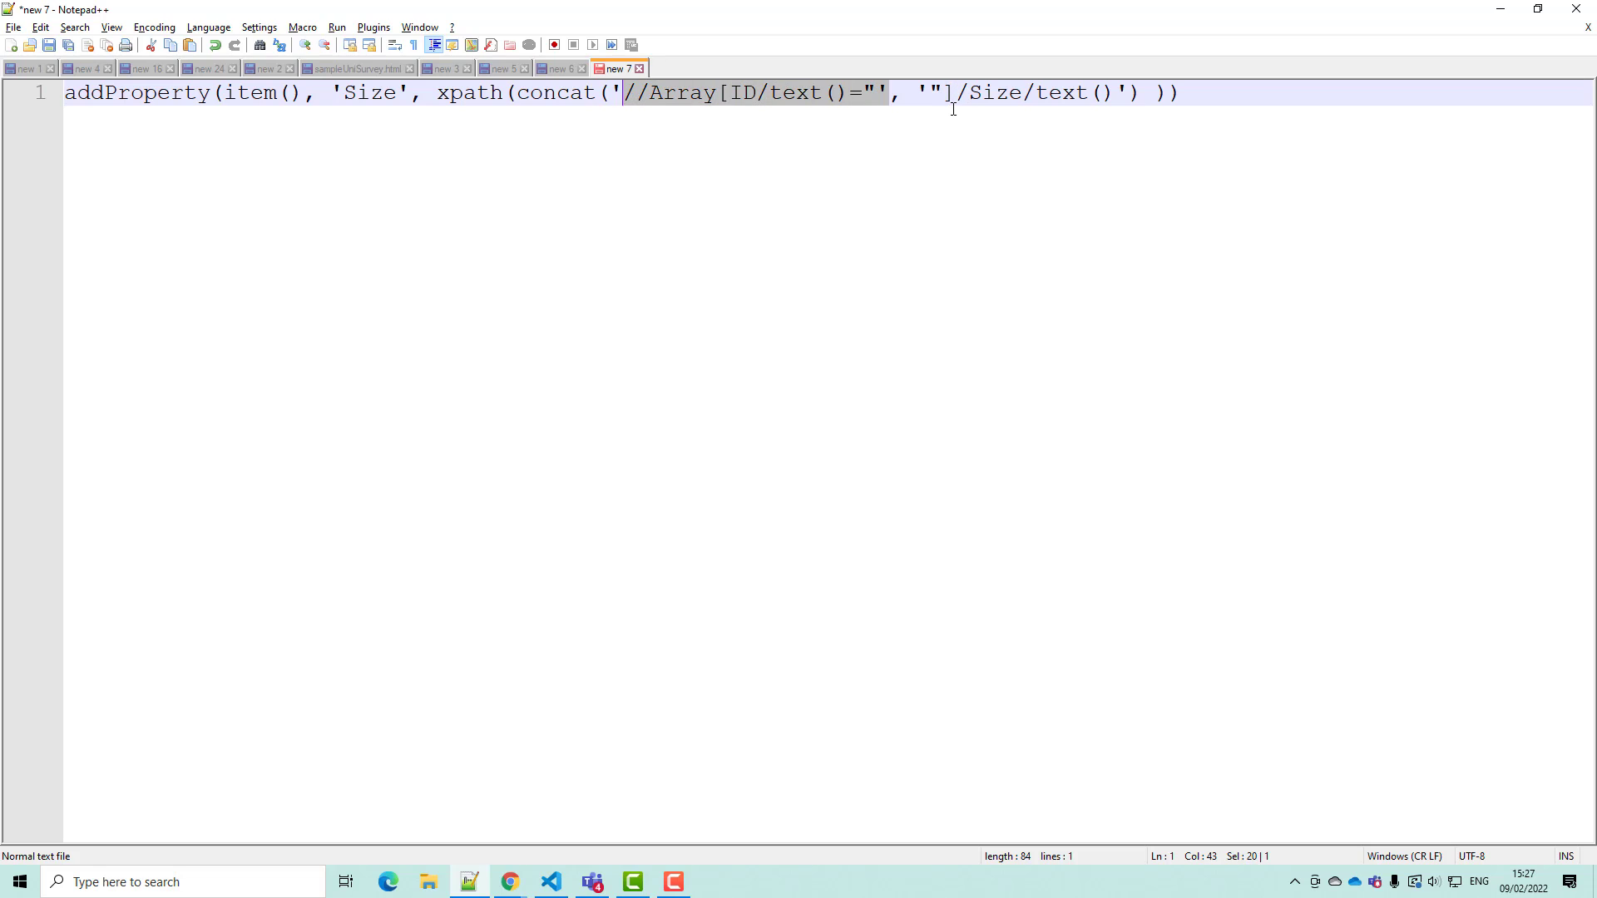
key(shift+Left)
key(Right)
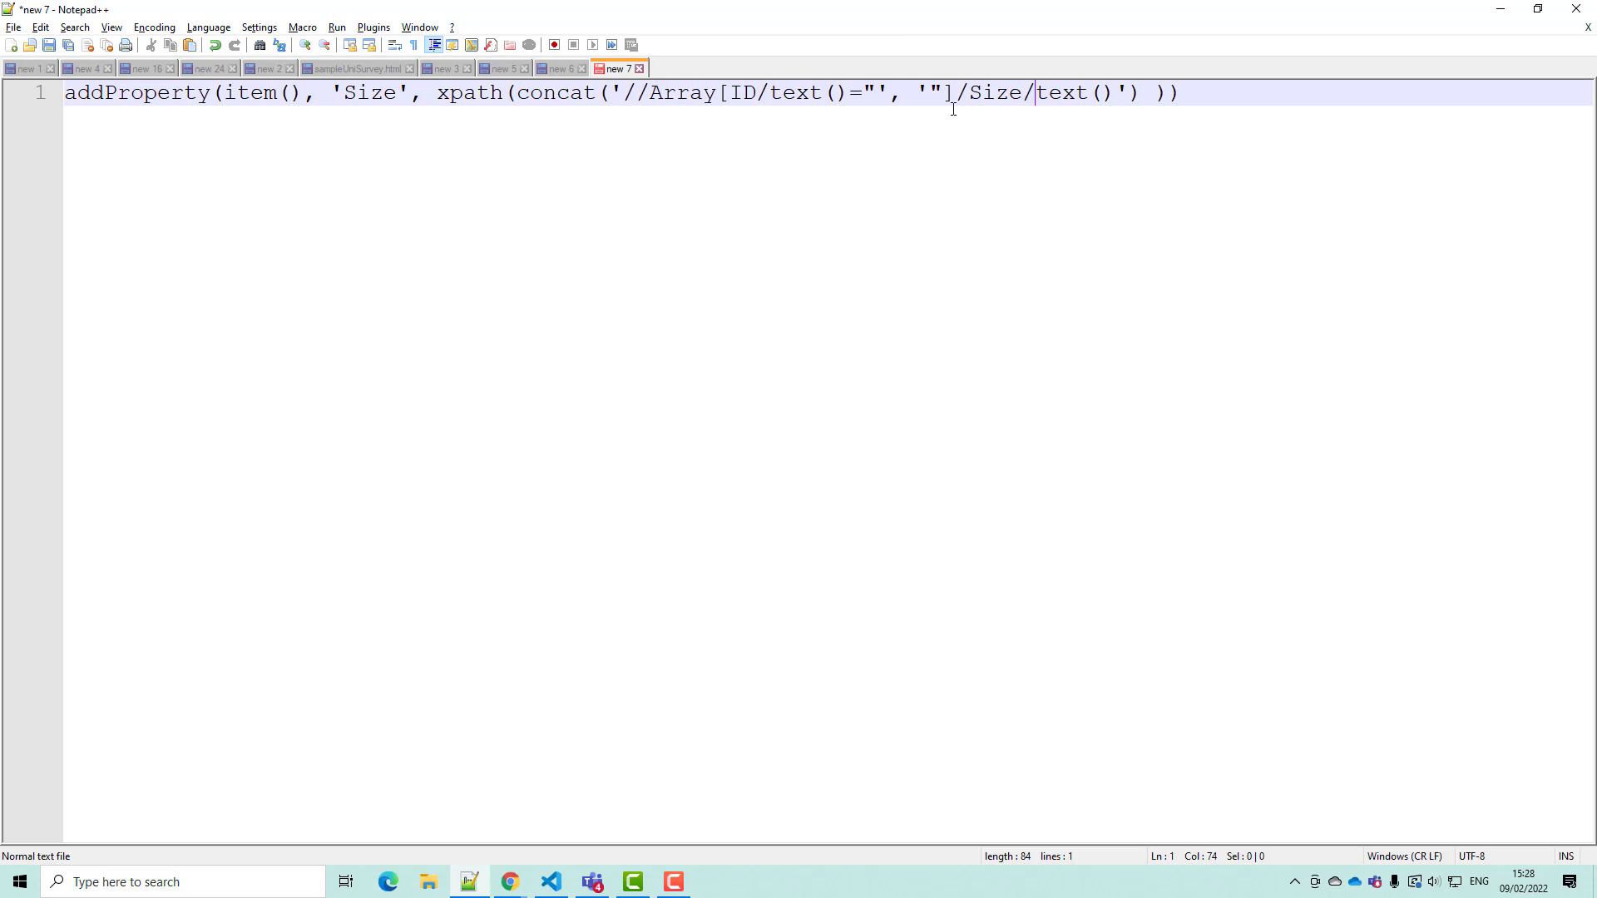
key(Right)
key(Right)
key(Right)
key(Left)
key(Left)
key(Left)
key(Left)
key(Left)
key(Left)
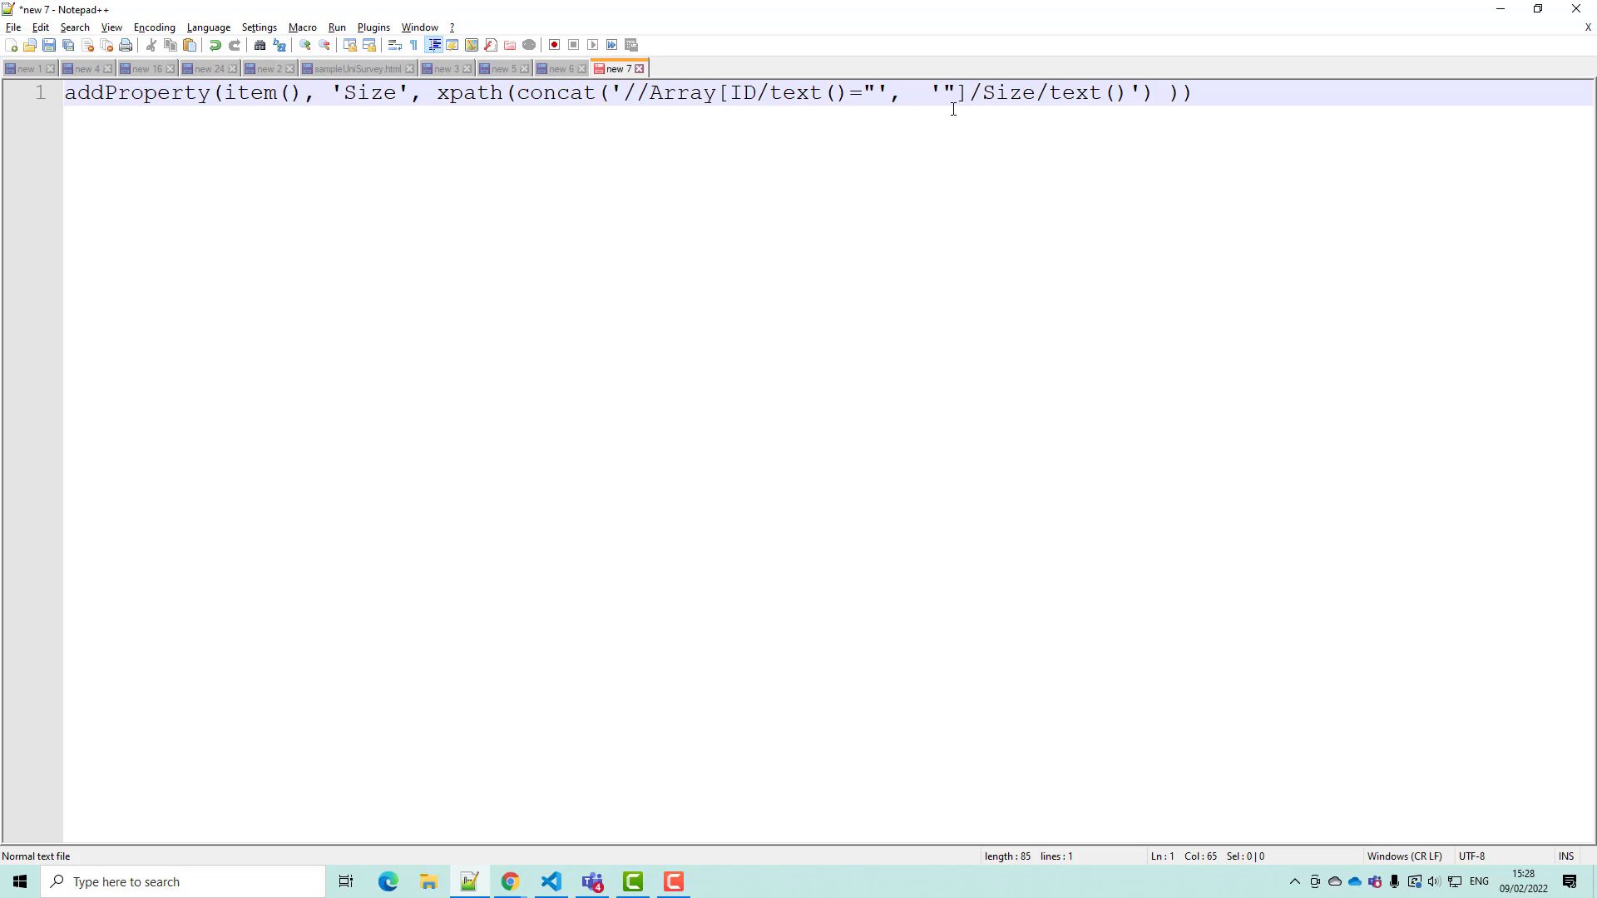
text(item()[)
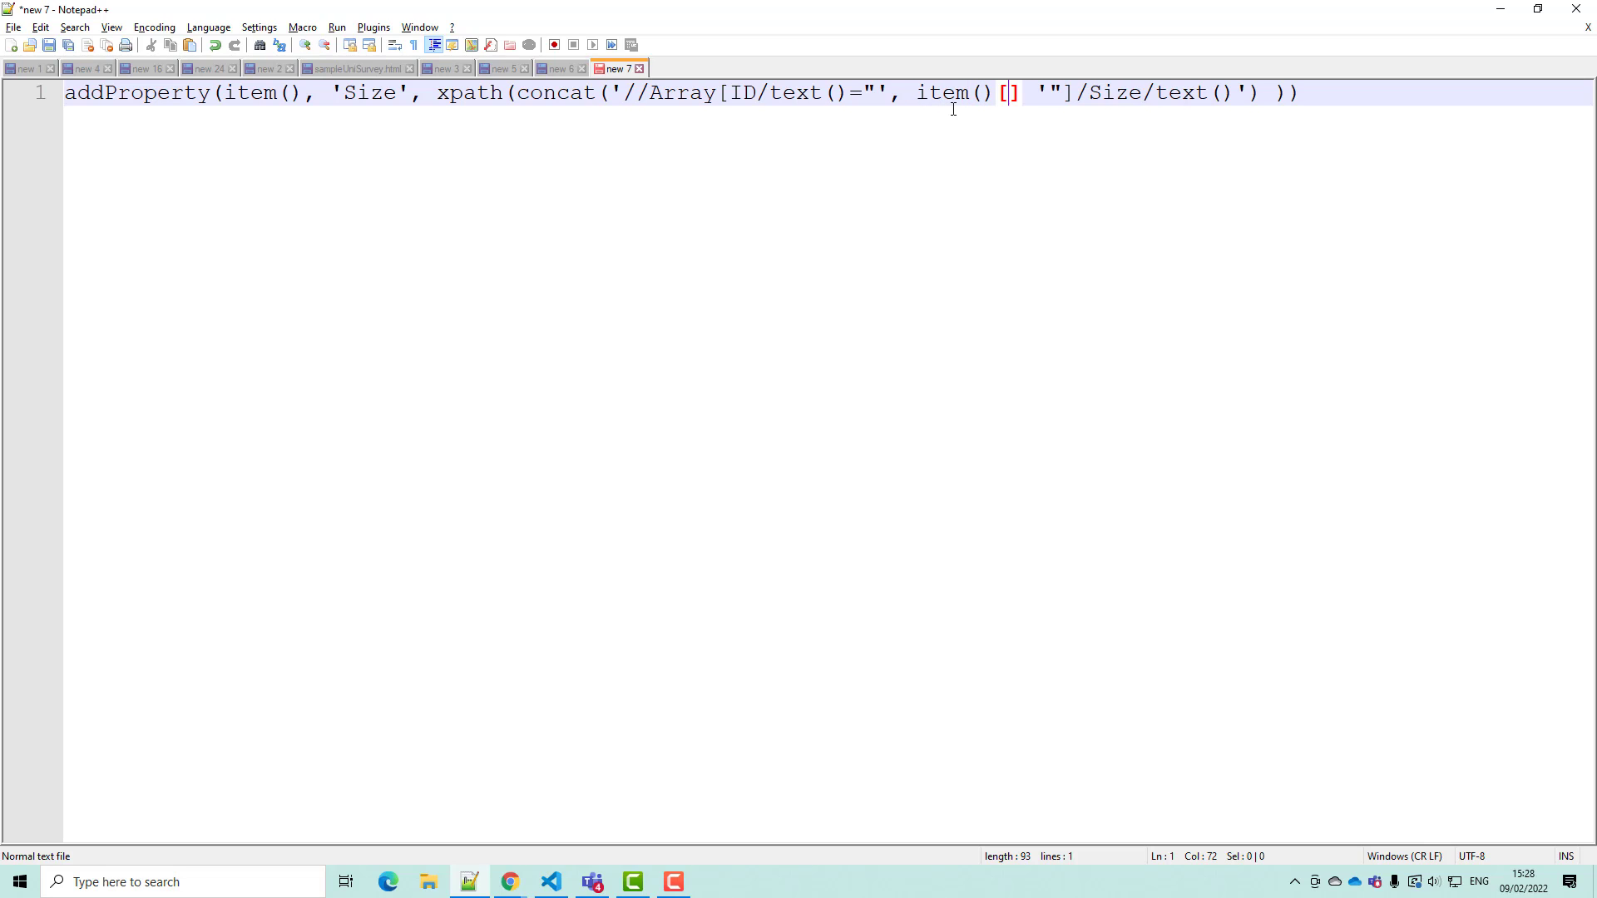
text('ID)
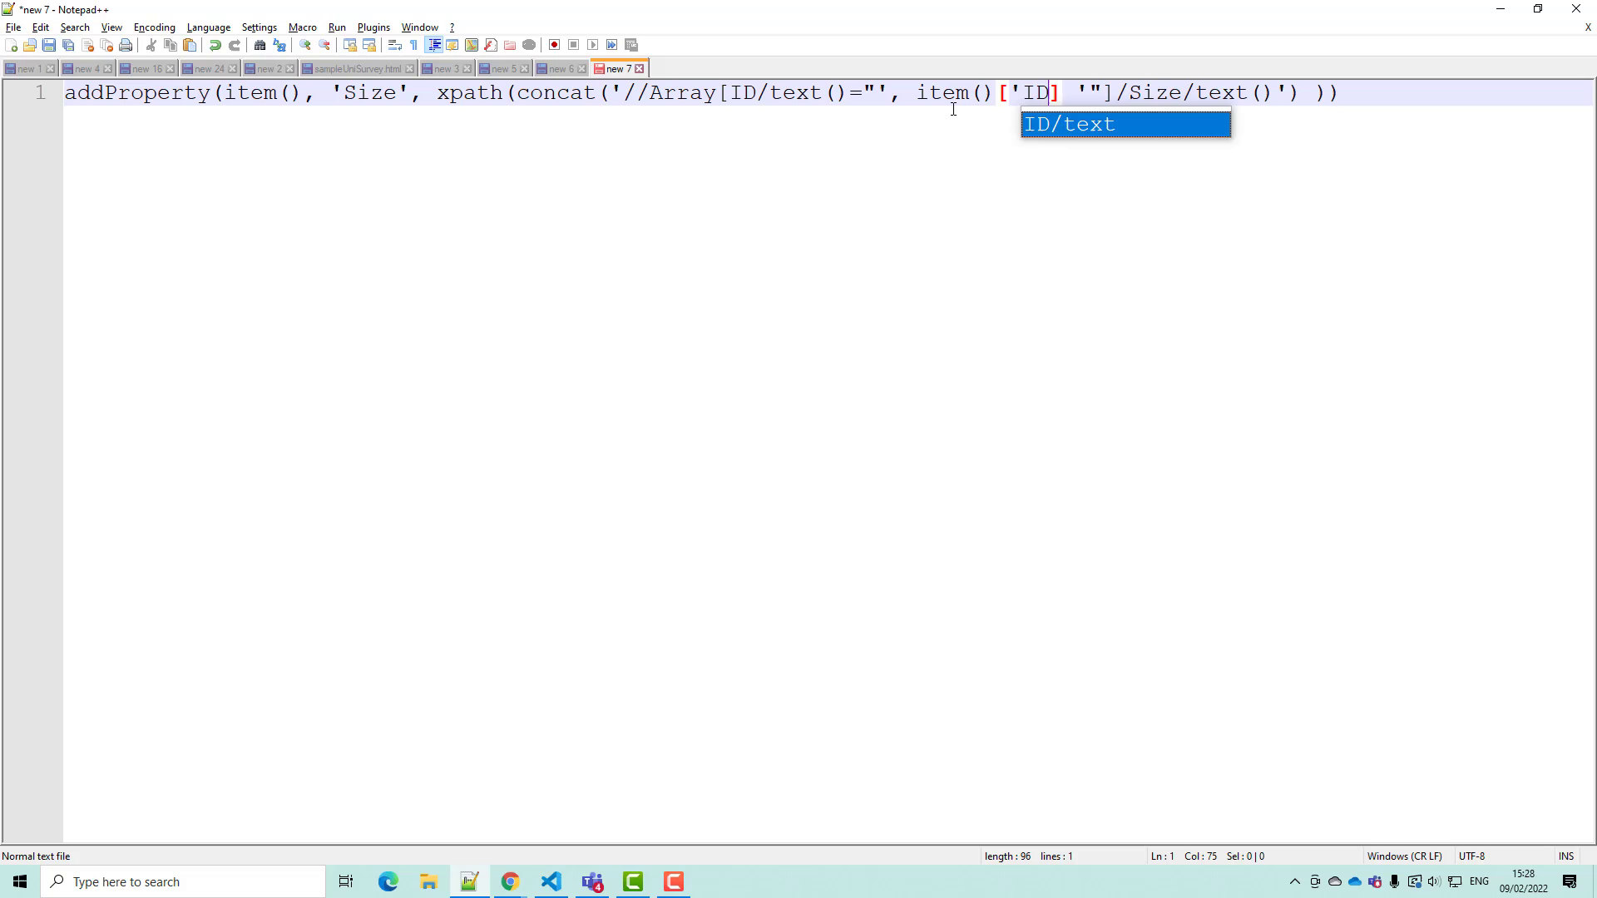
text('])
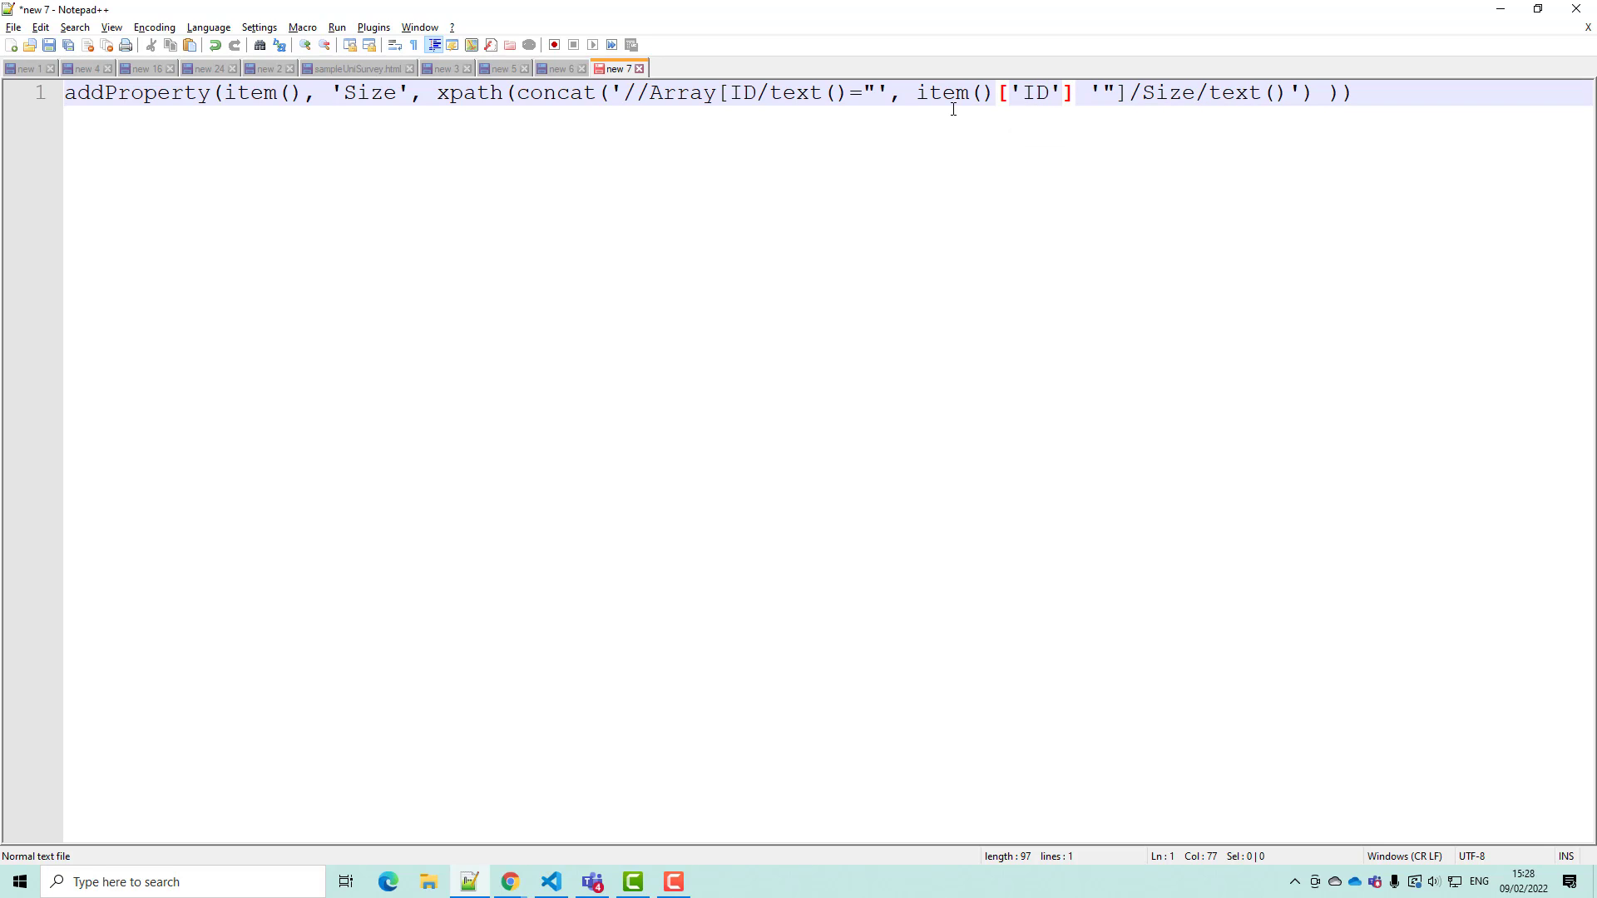
text(,)
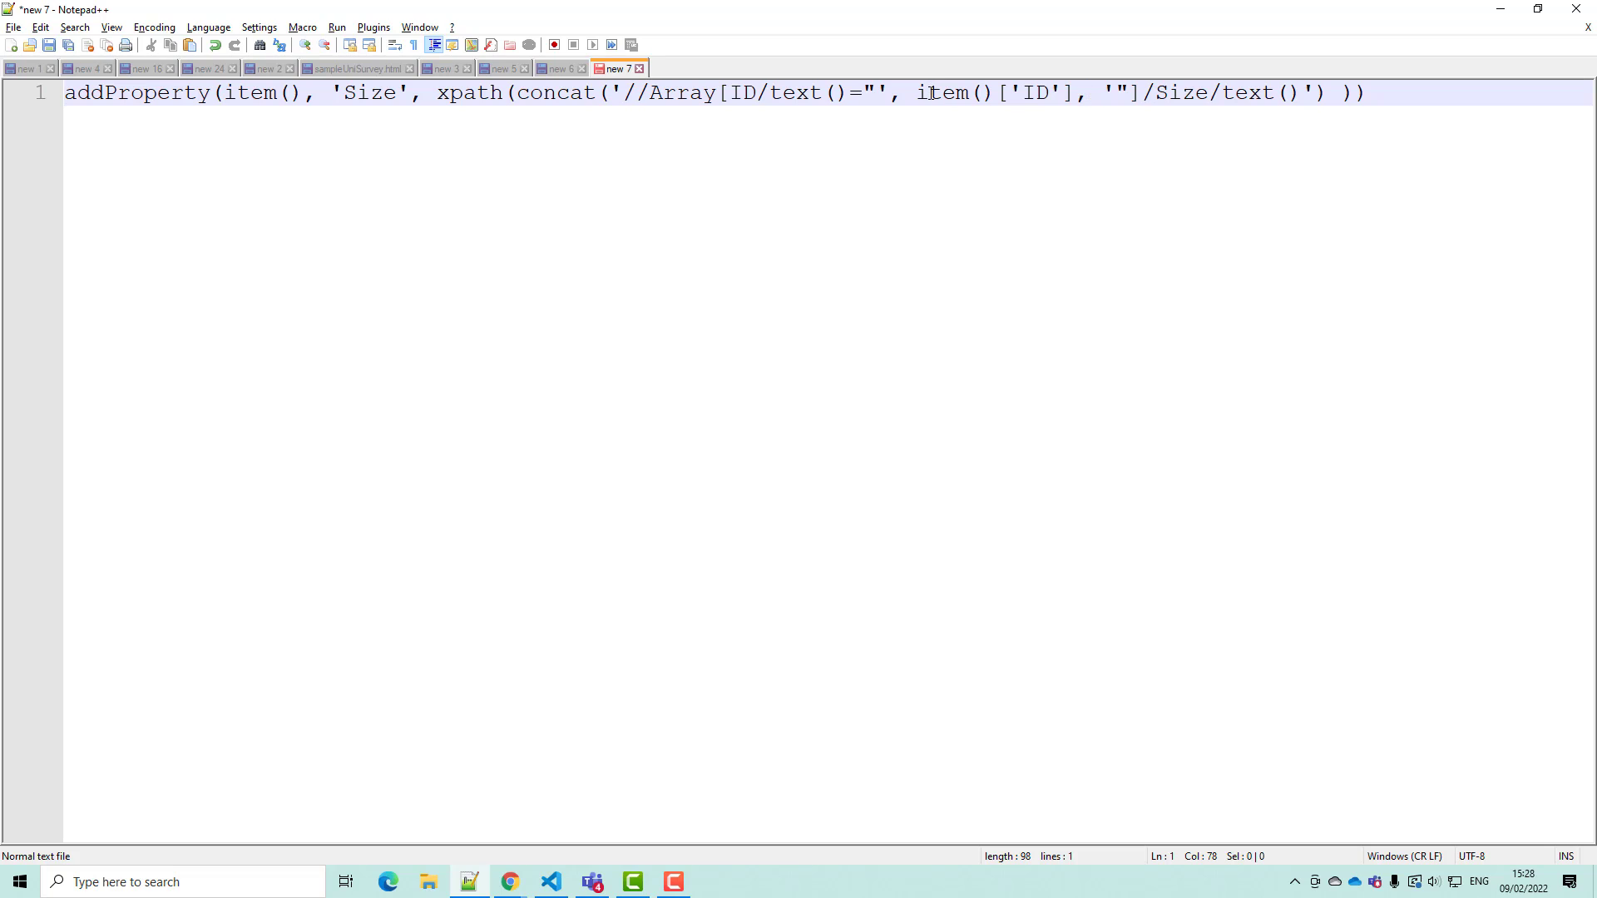
- Remove the stray space, append [0] to the xpath call, and select the whole expression
click(1325, 92)
click(1343, 92)
key(BackSpace)
text([0)
text(])
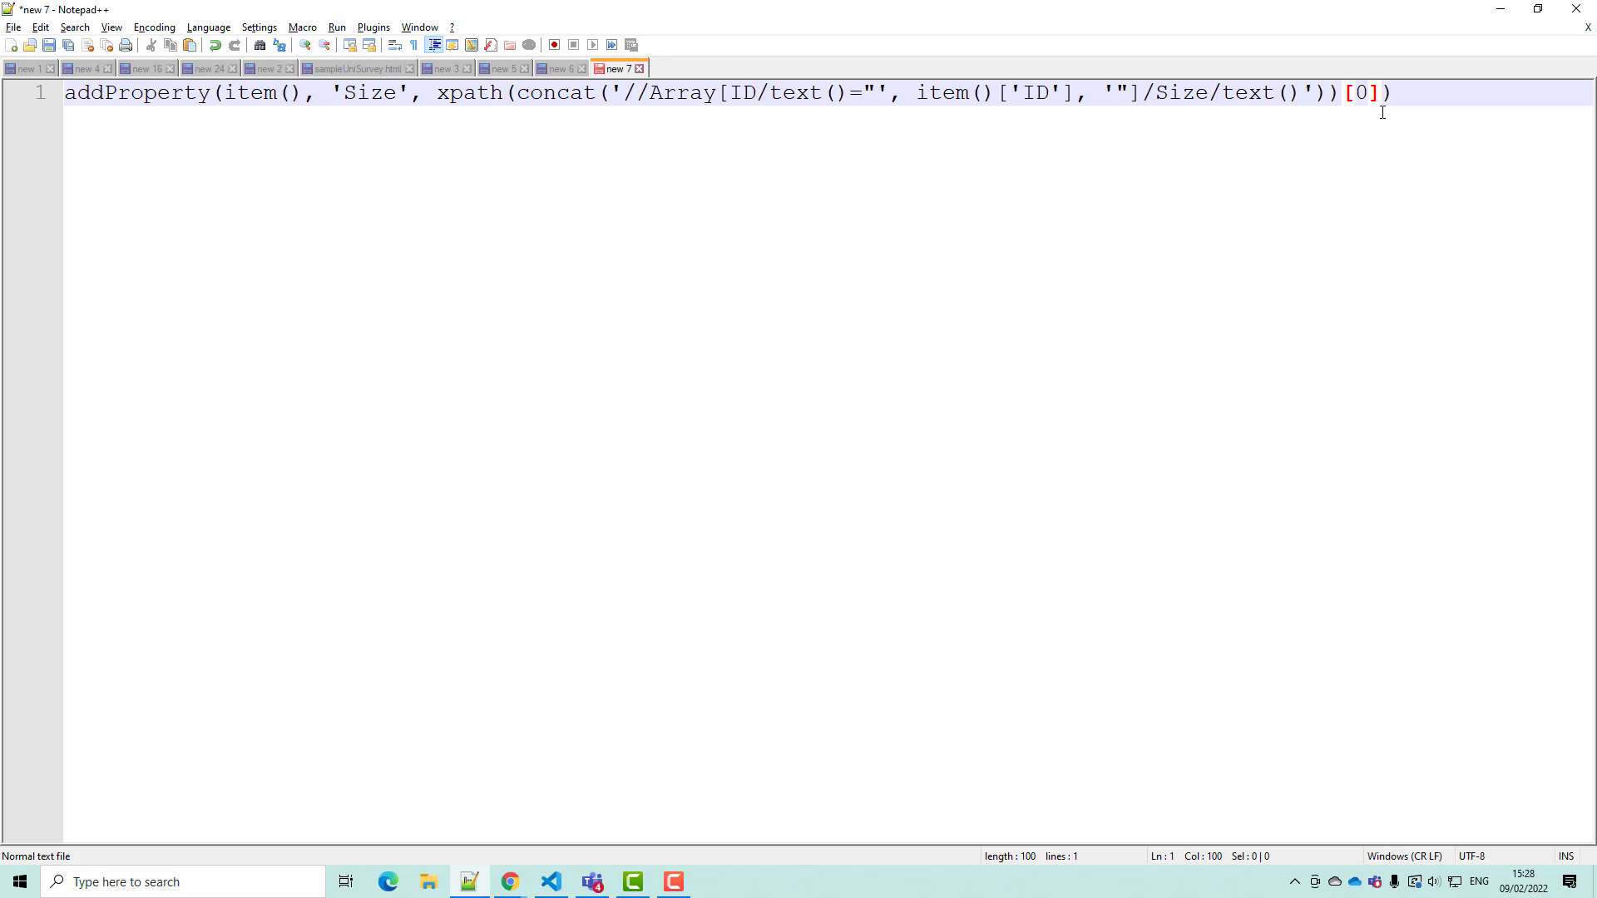
key(End)
key(shift+Home)
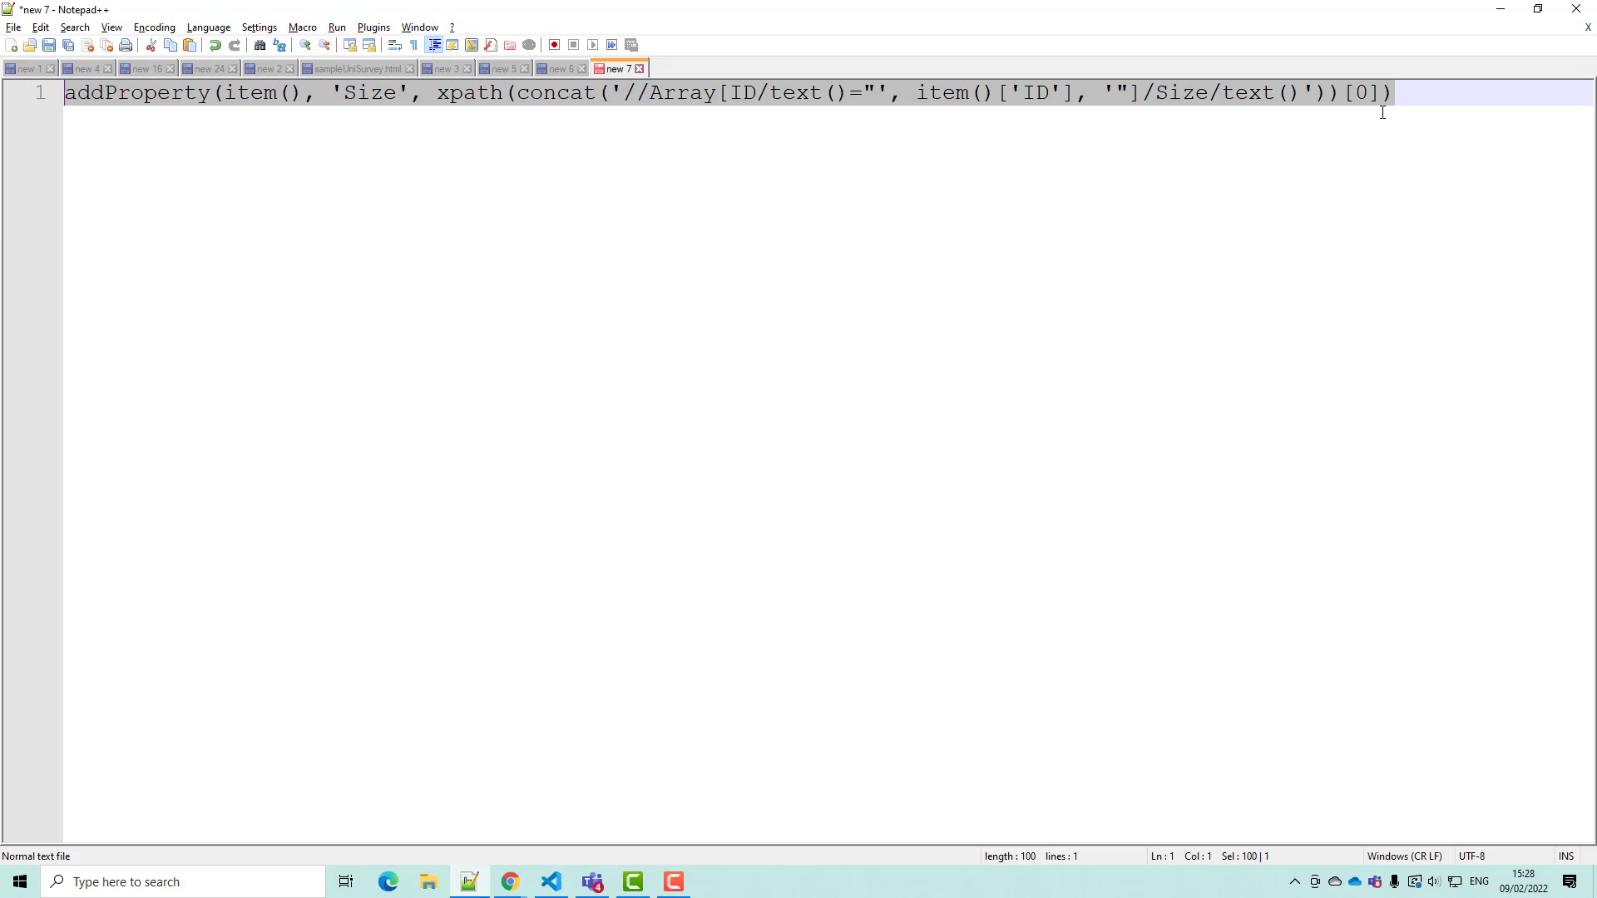
key(alt+Tab)
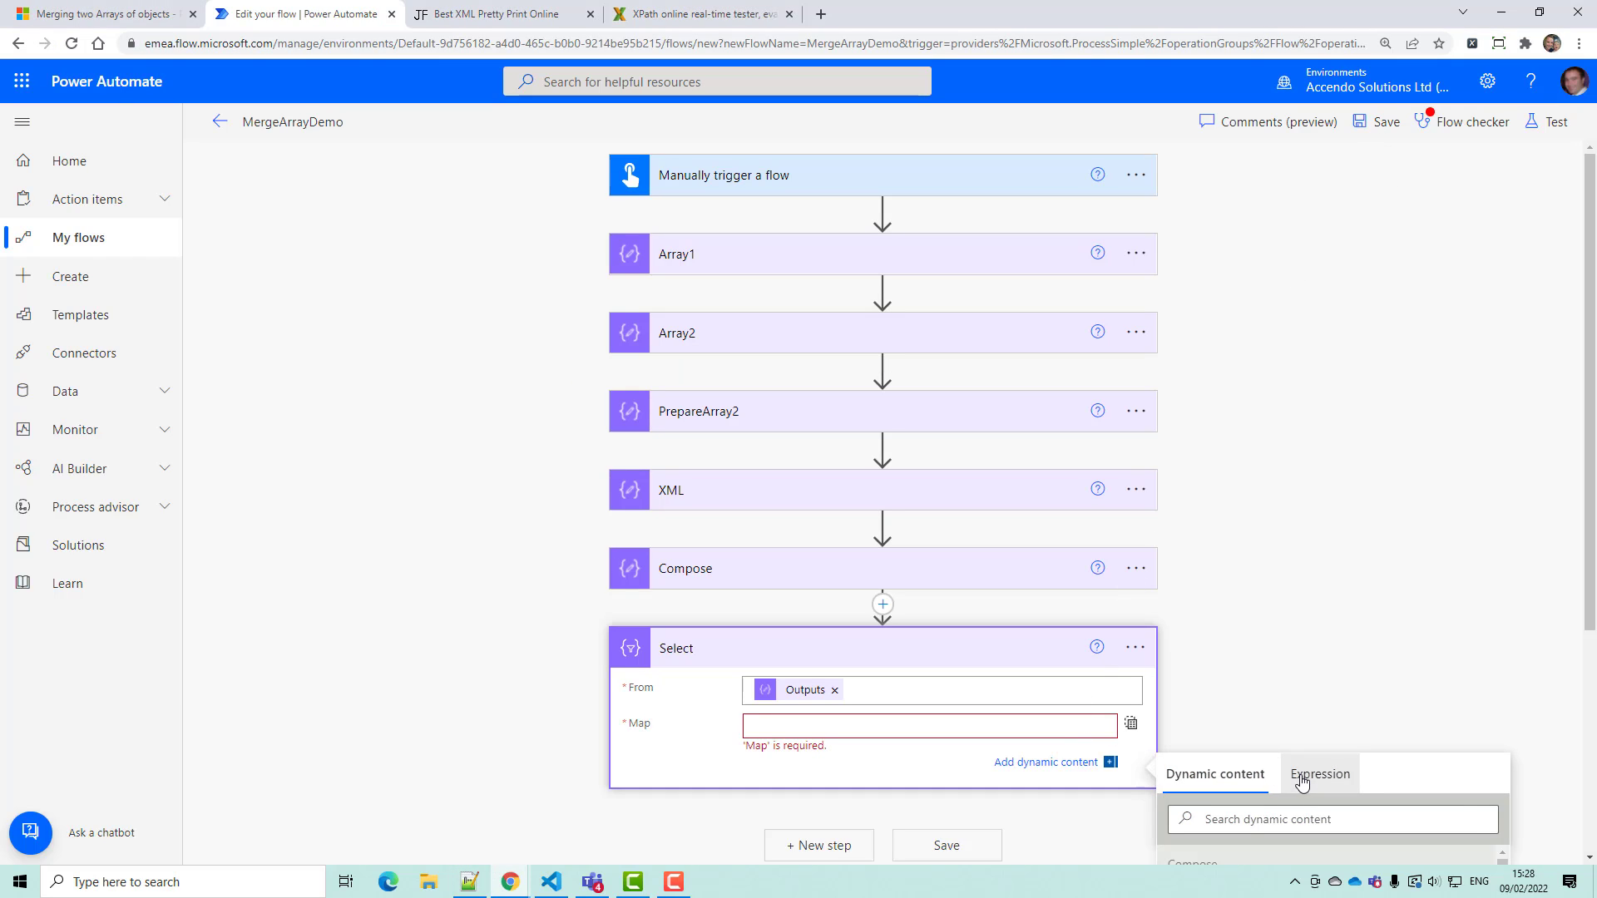
- Paste the addProperty expression into the Select Map field and save the flow
click(1303, 782)
key(ctrl+v)
click(1216, 855)
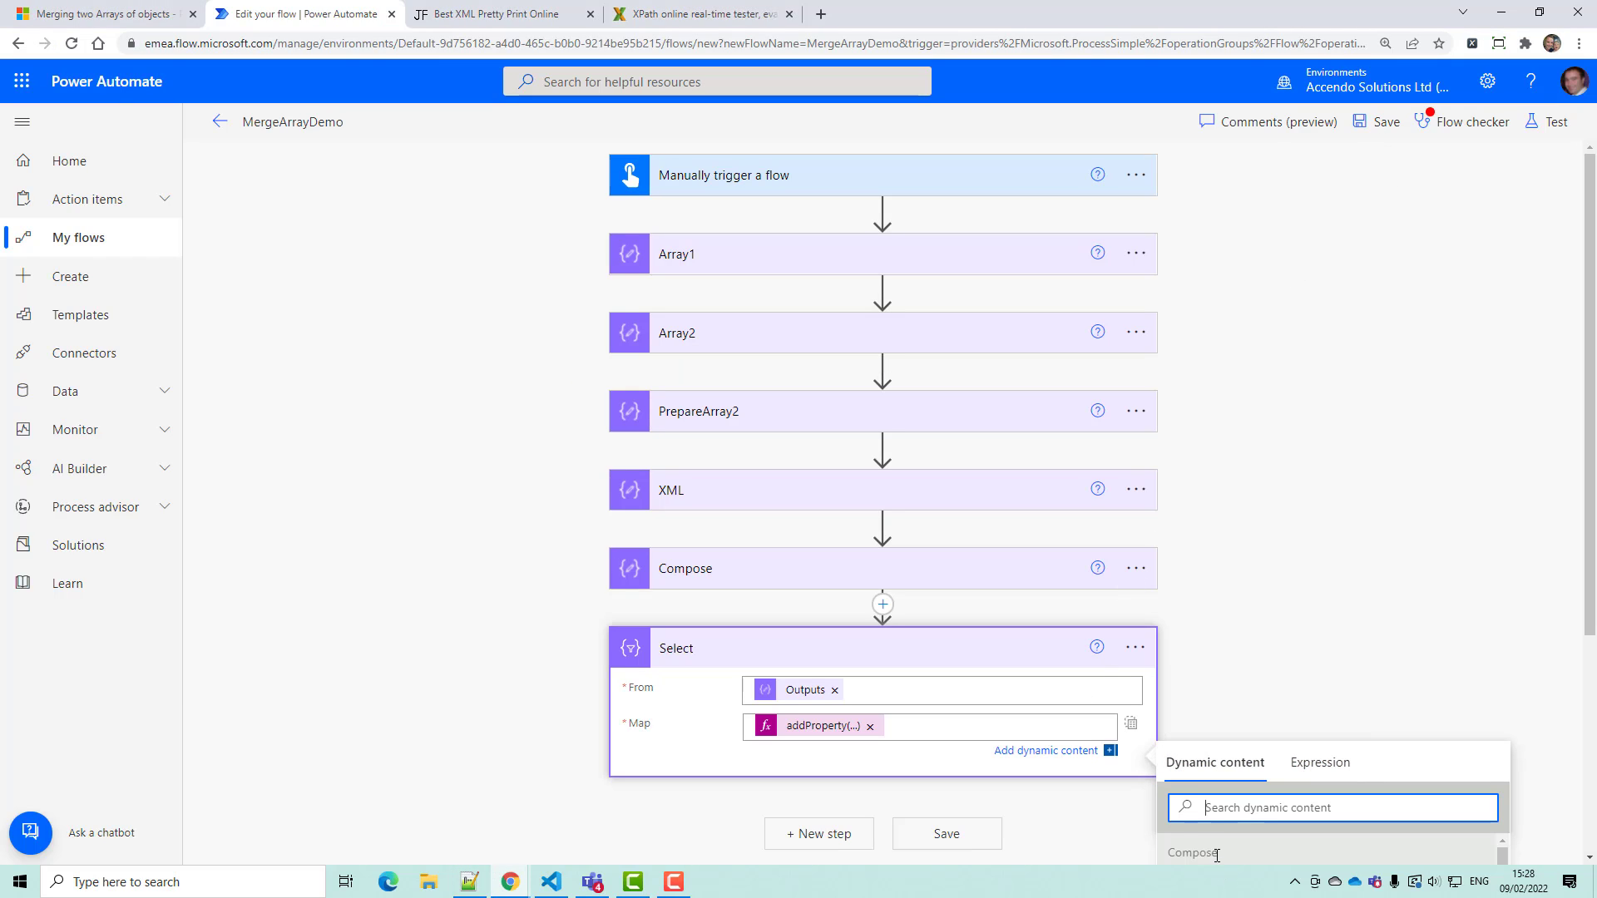
click(982, 846)
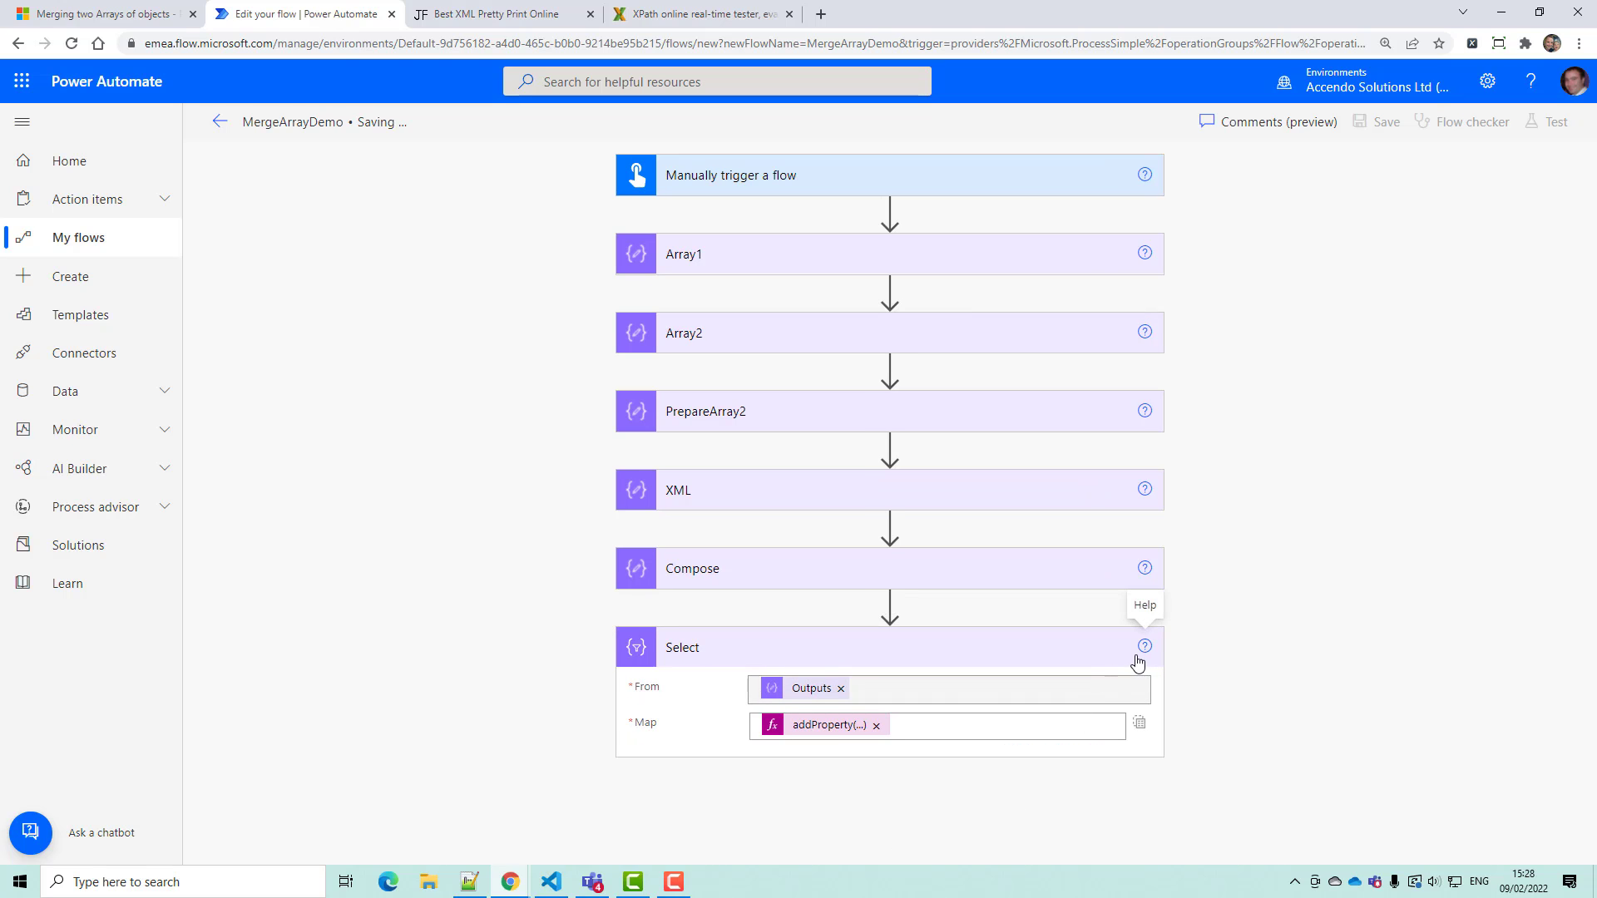
- Rename the Select step to 'merged' and delete the Compose step
click(1137, 676)
click(1211, 645)
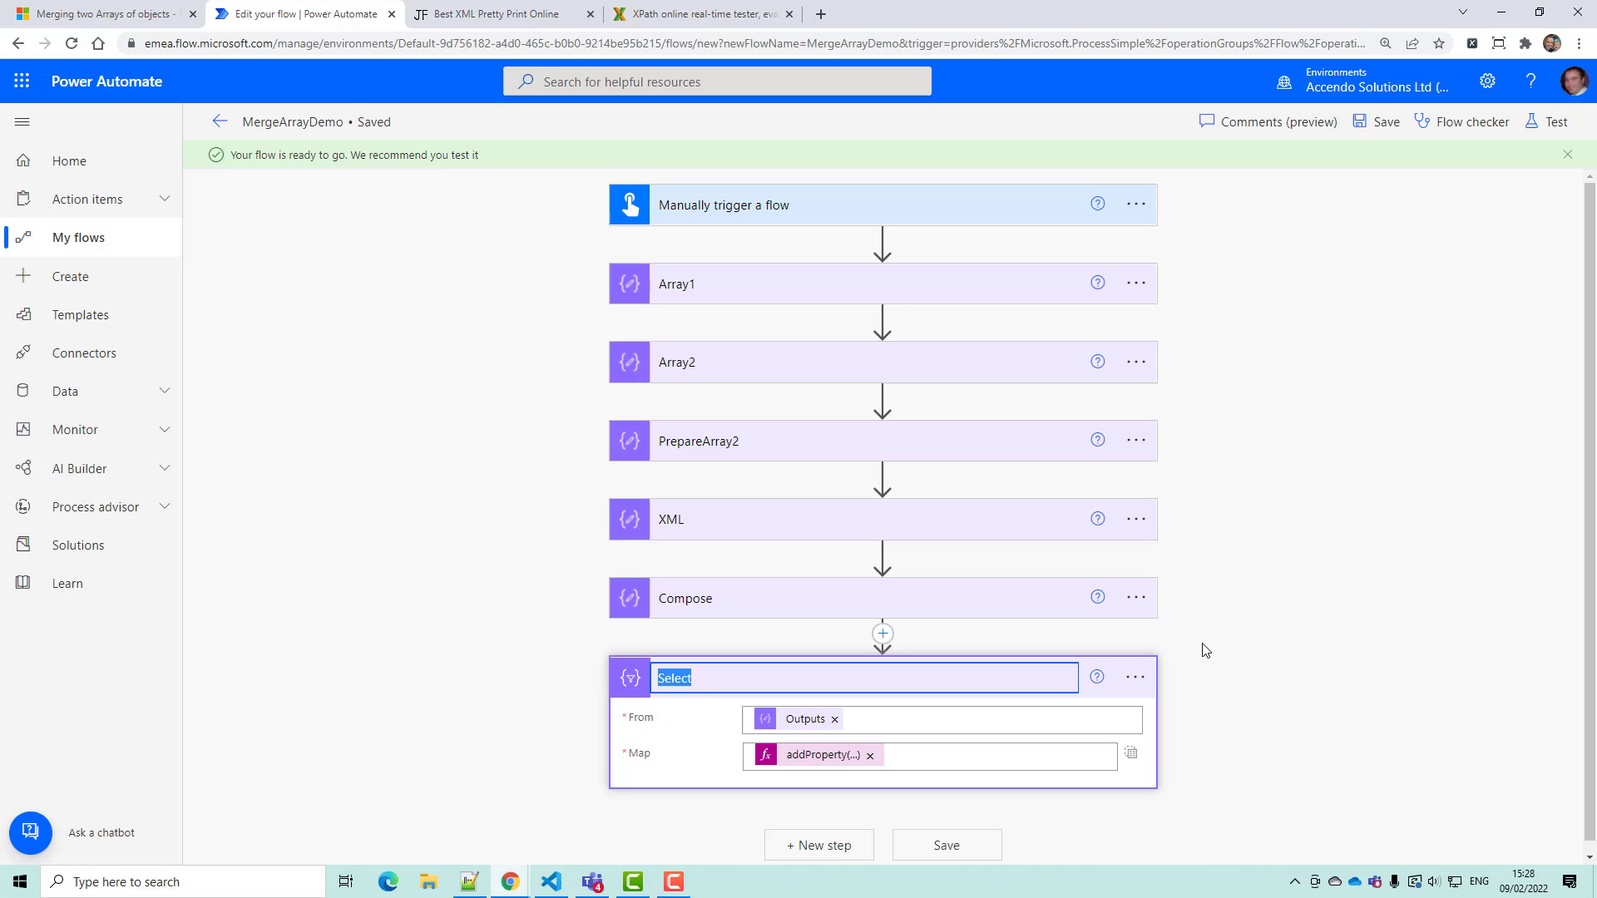
text(merged)
key(Return)
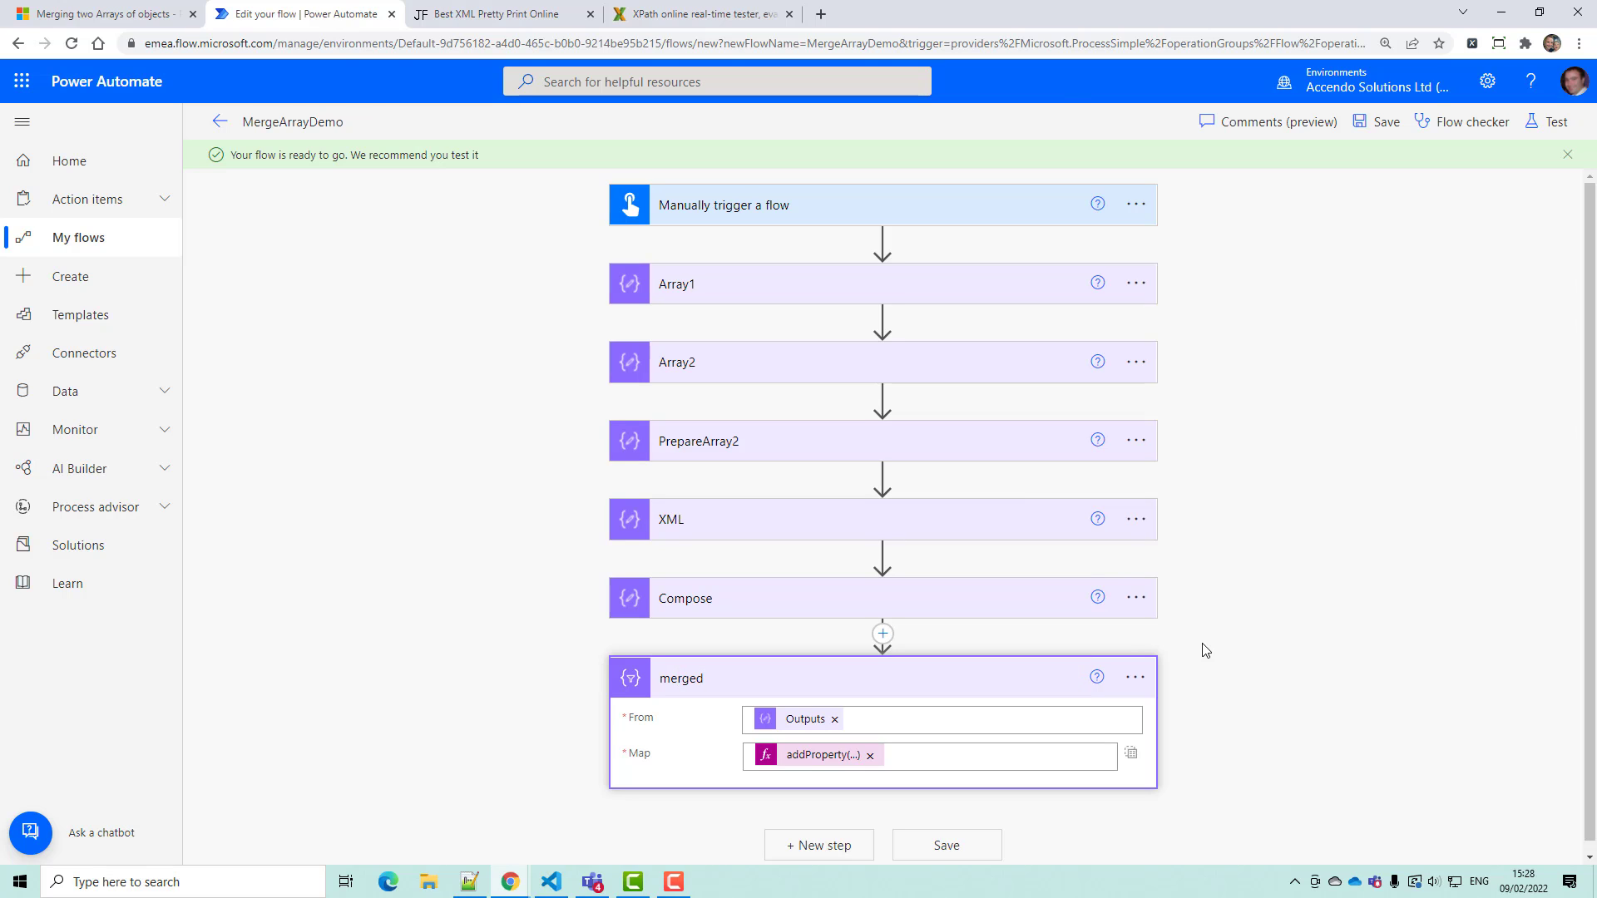
click(1136, 598)
click(1214, 841)
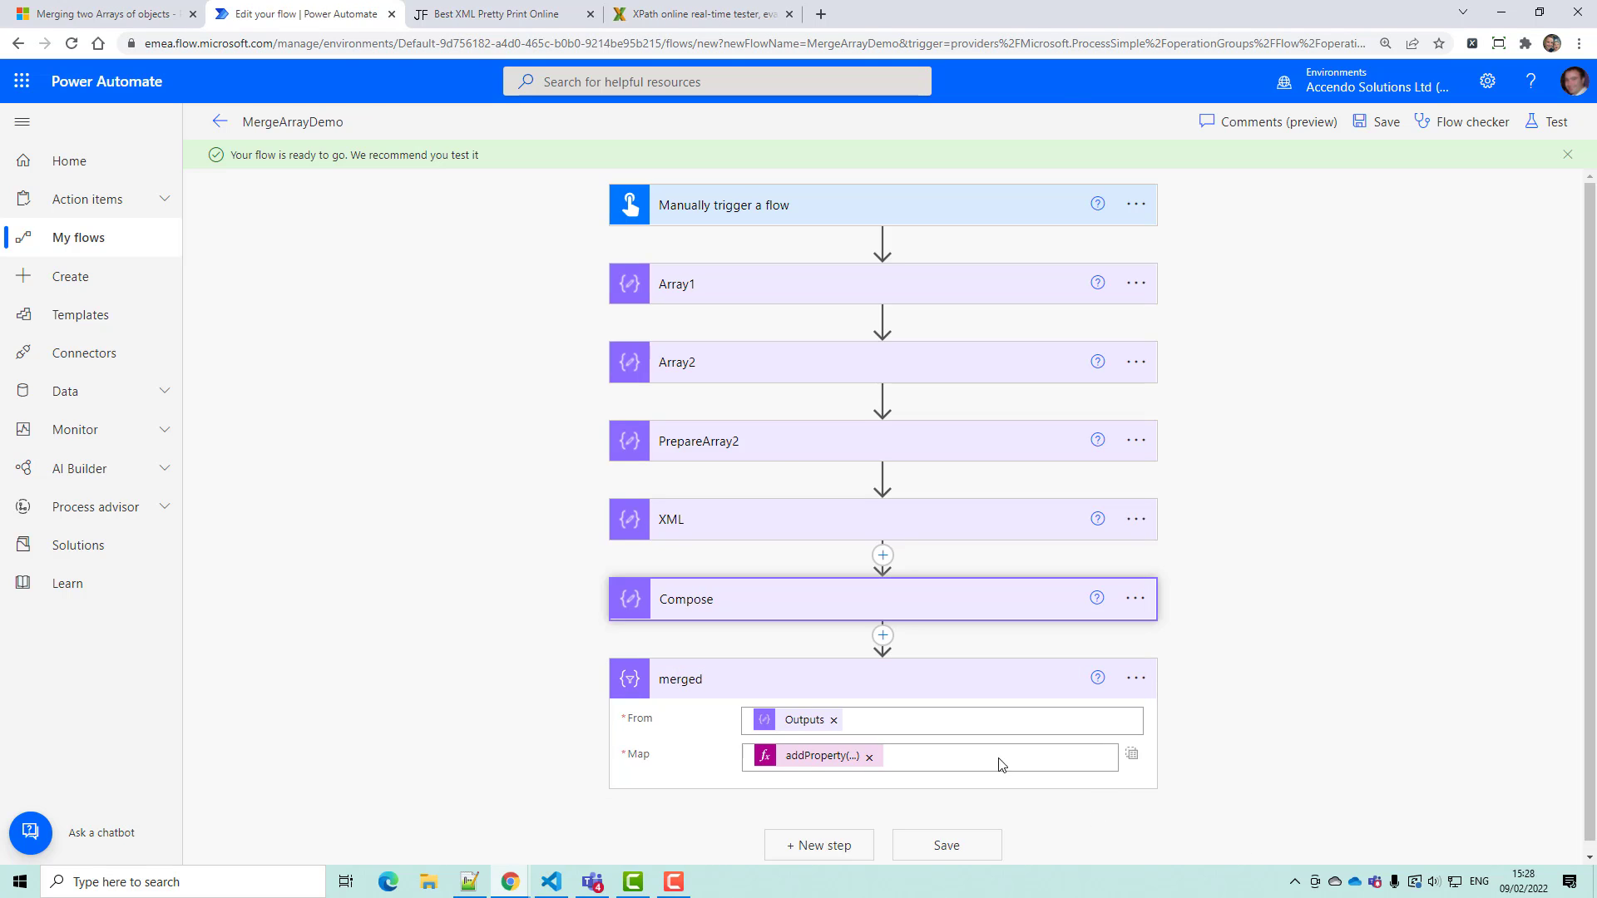
- Save and test-run the flow, reading the merged error: xpath got only one parameter
click(817, 503)
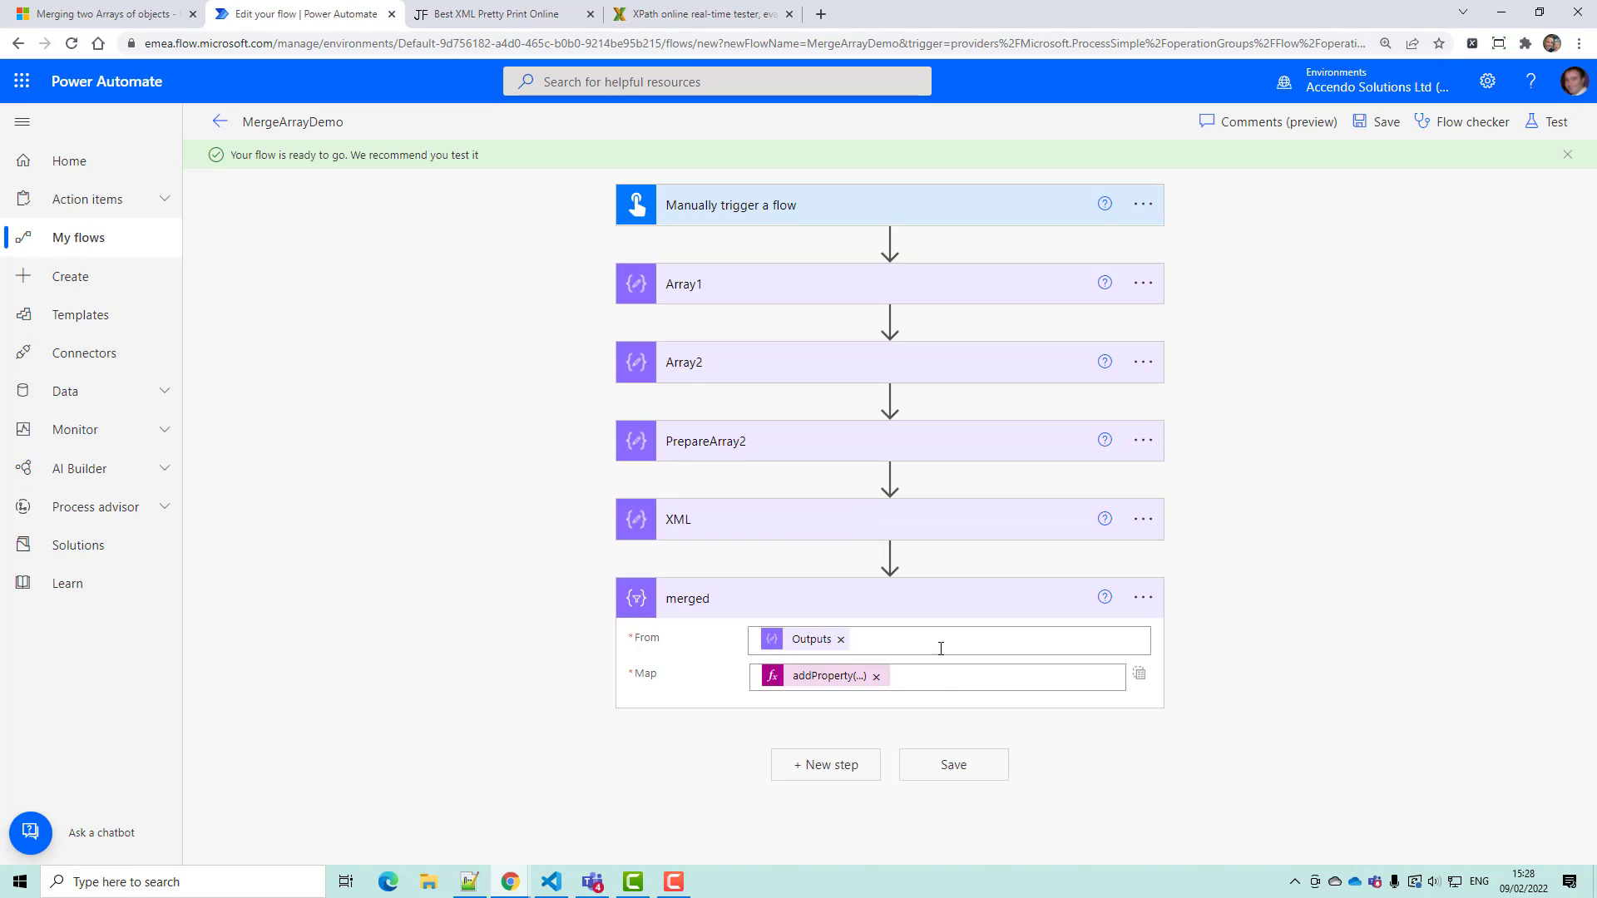
click(966, 759)
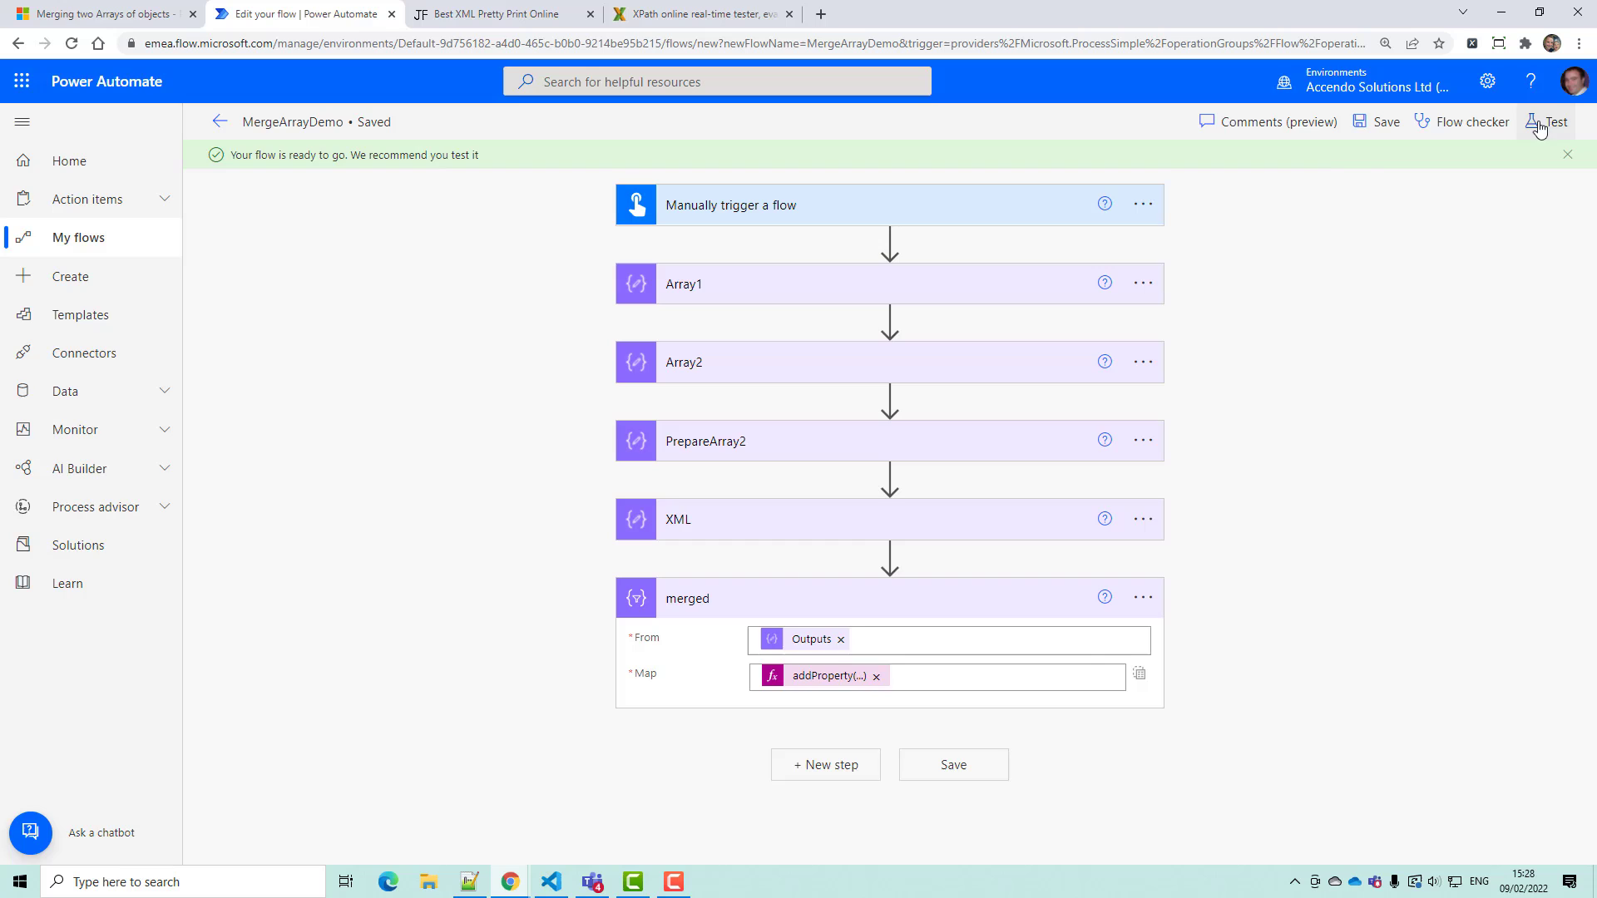
click(1545, 122)
click(1329, 834)
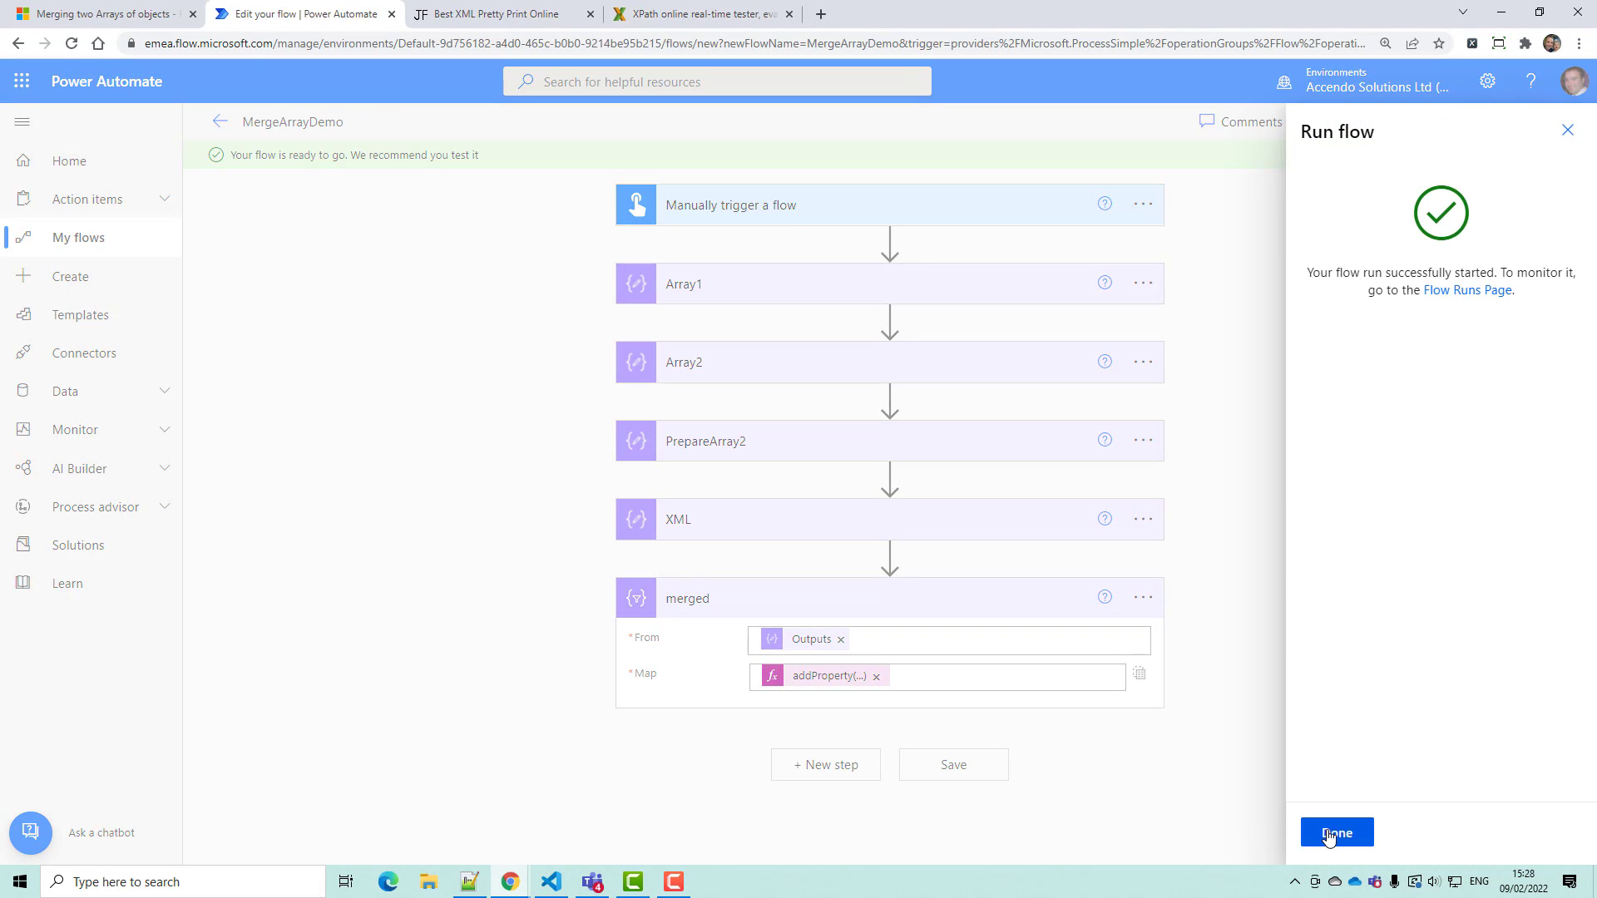
click(1329, 834)
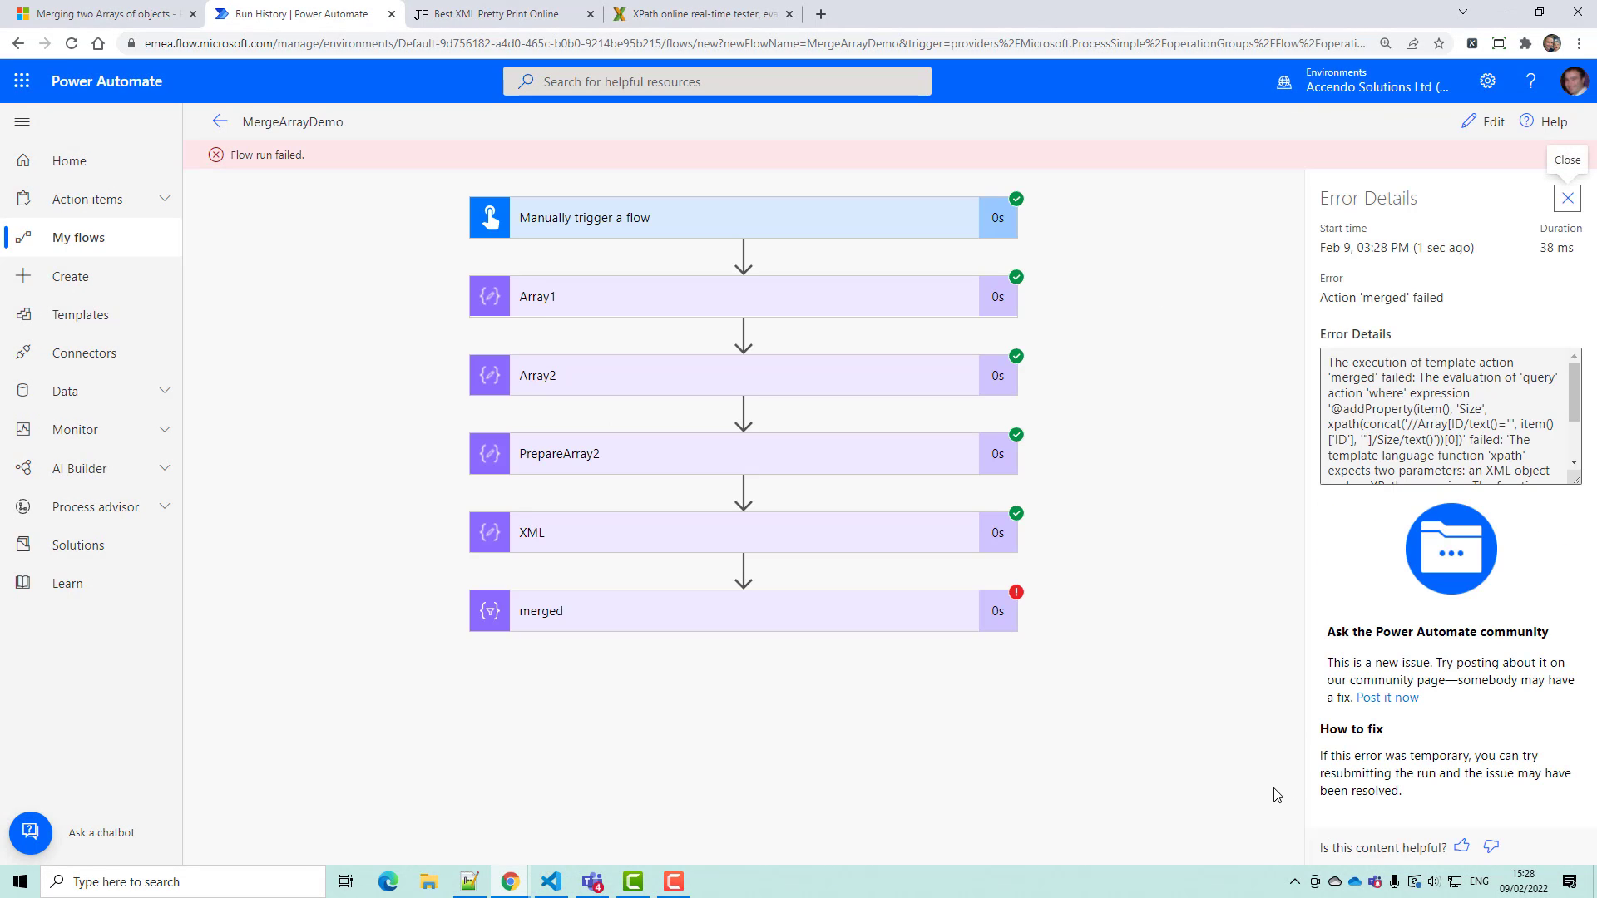
click(1574, 388)
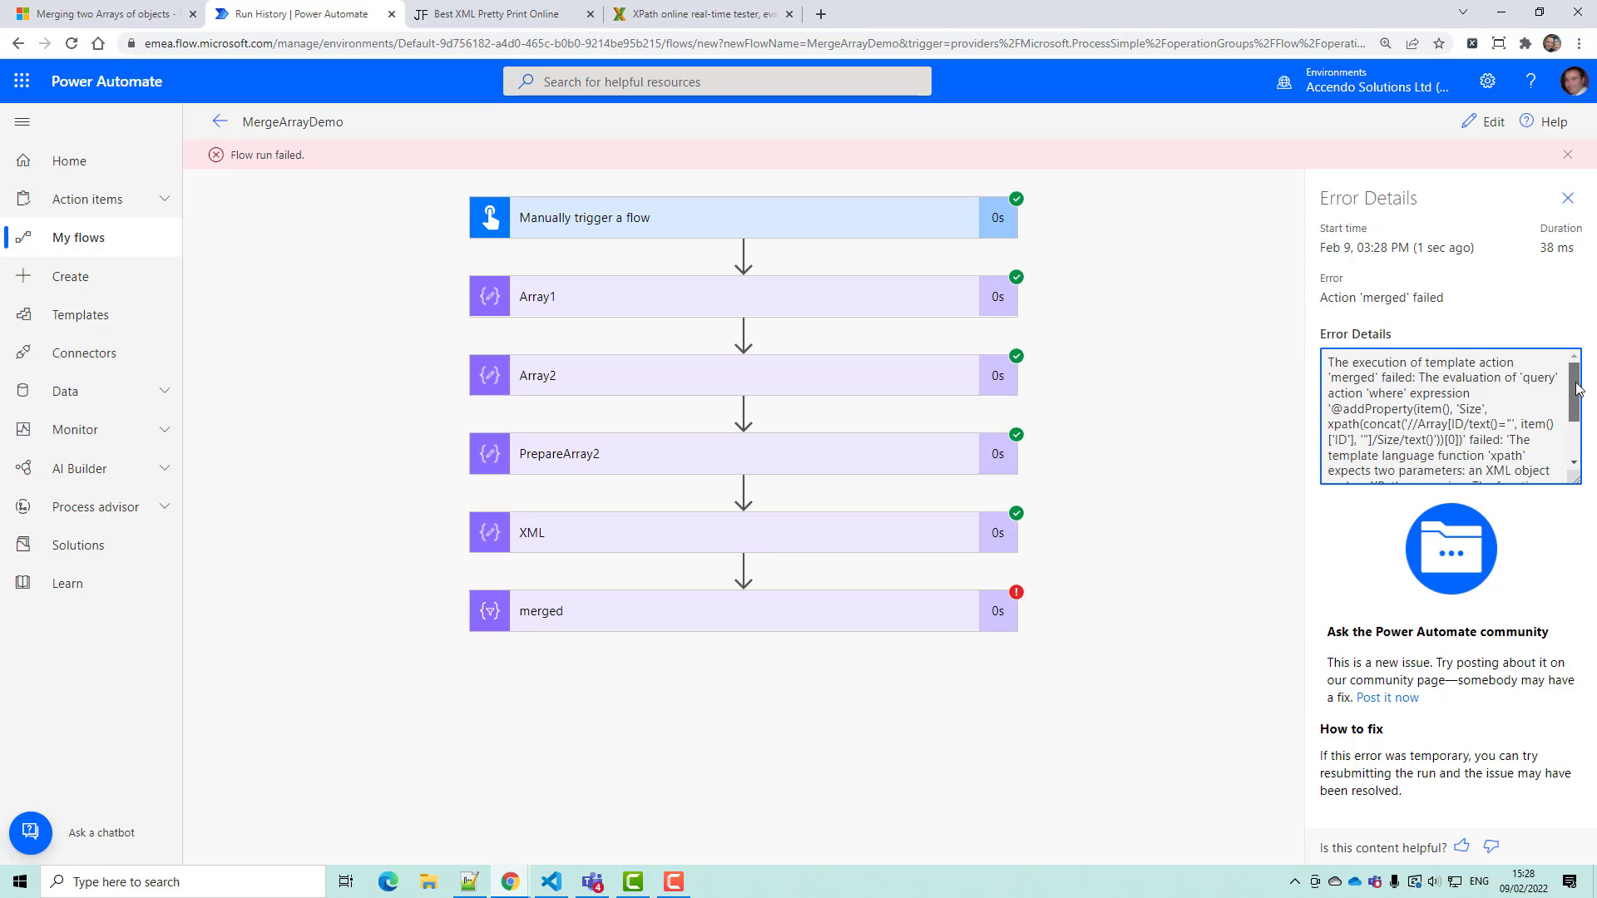
drag(1574, 388, 1575, 412)
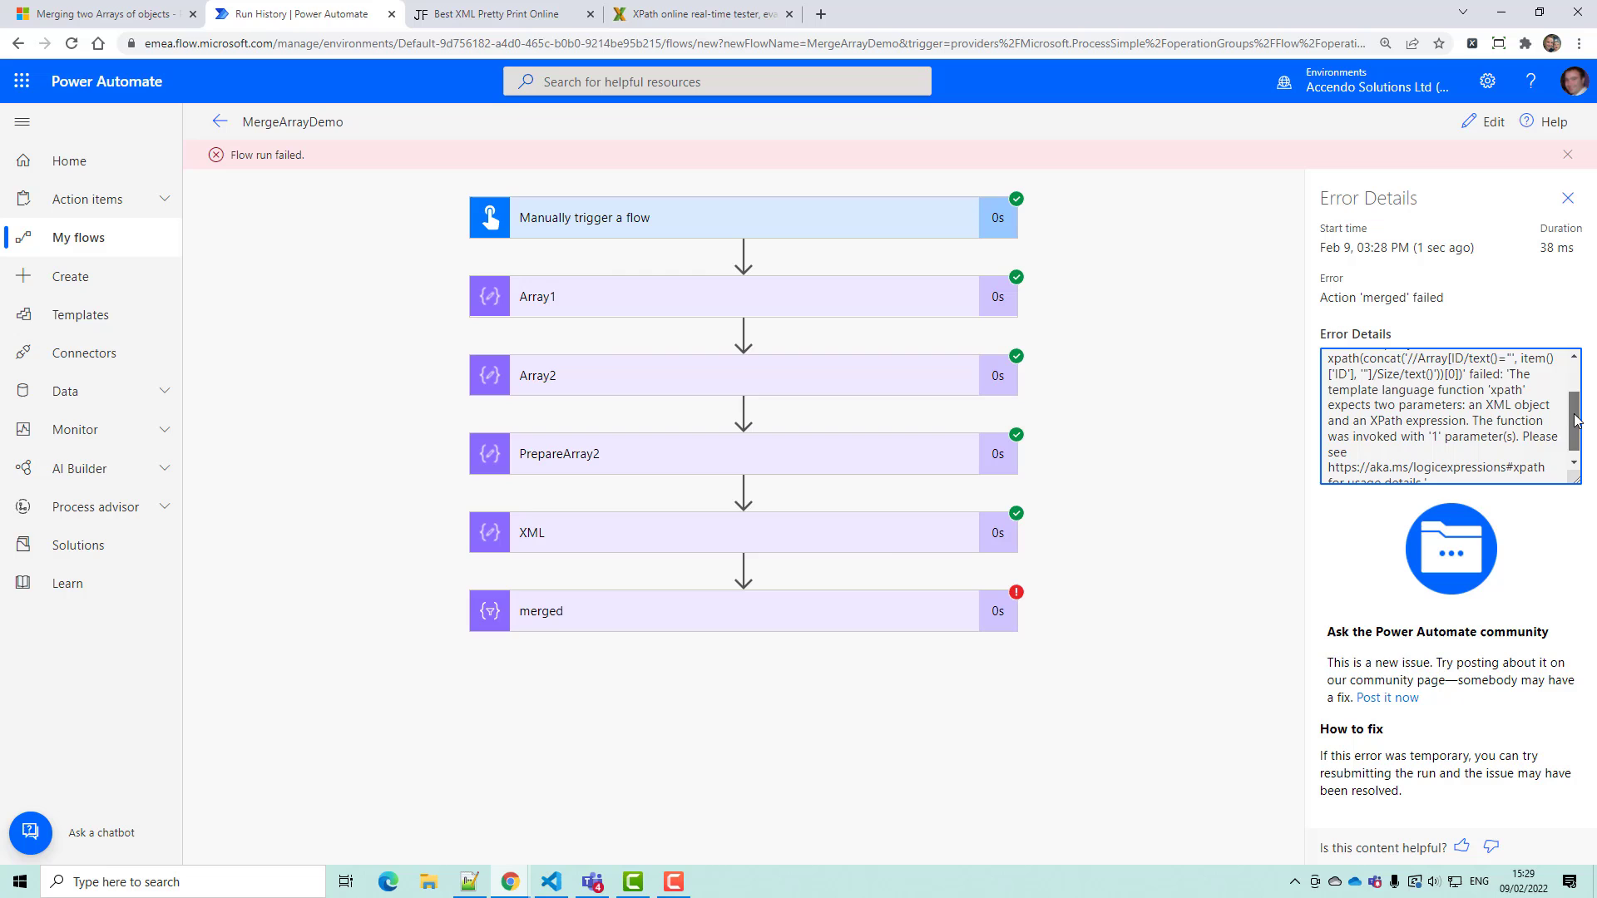
click(1489, 125)
- Insert outputs('XML') as the first xpath argument in the merged expression, then select it all
click(852, 657)
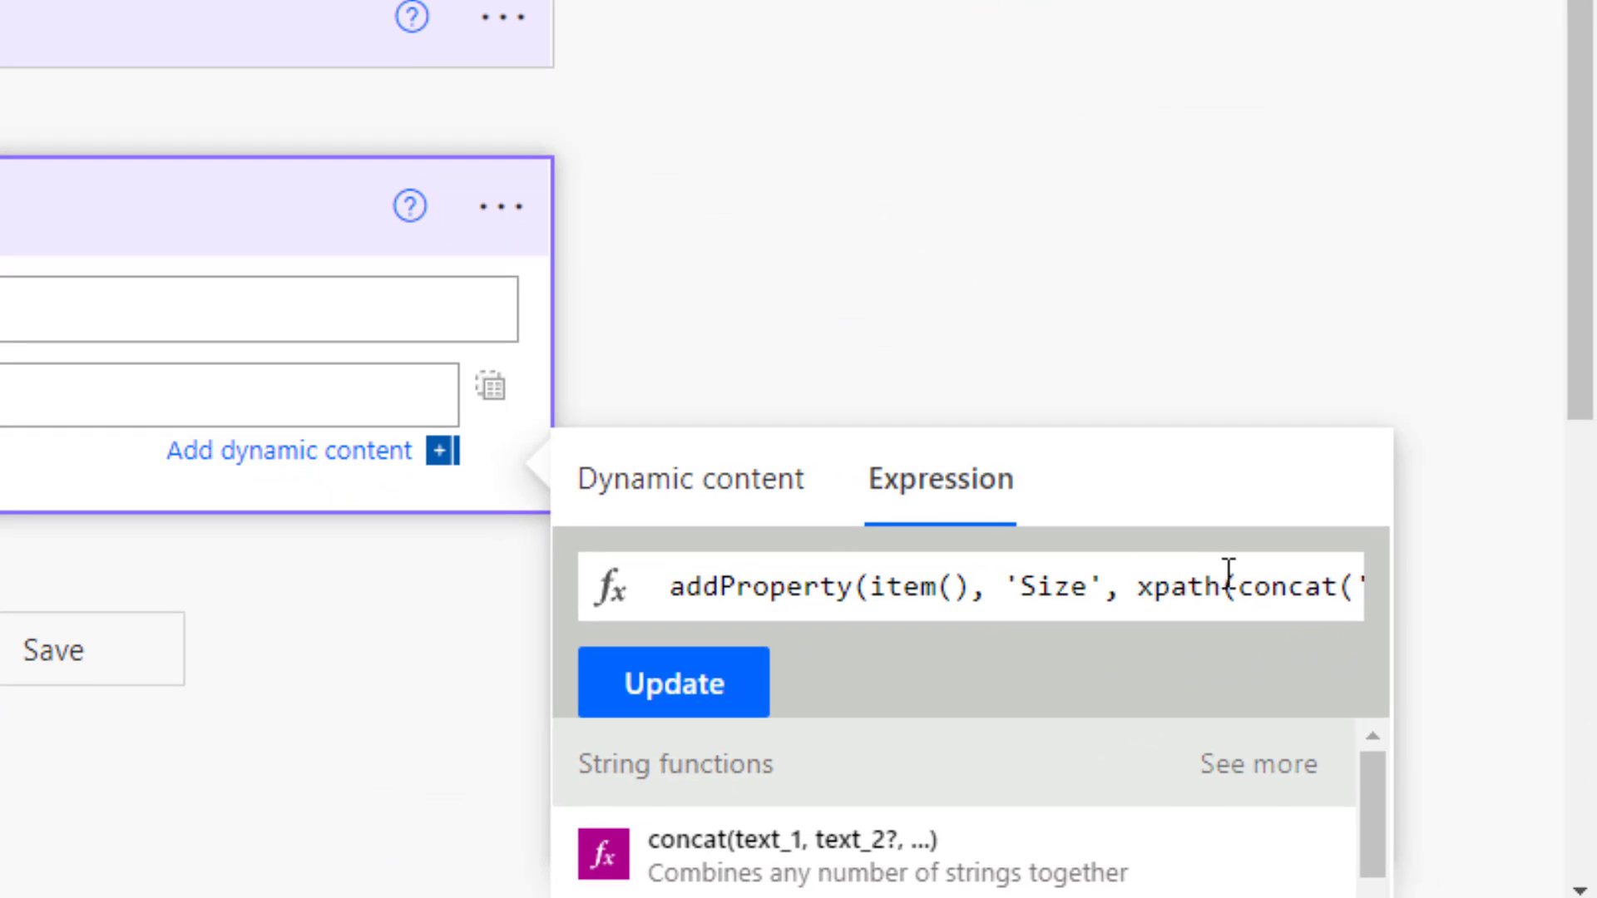
click(1229, 576)
key(Left)
click(777, 480)
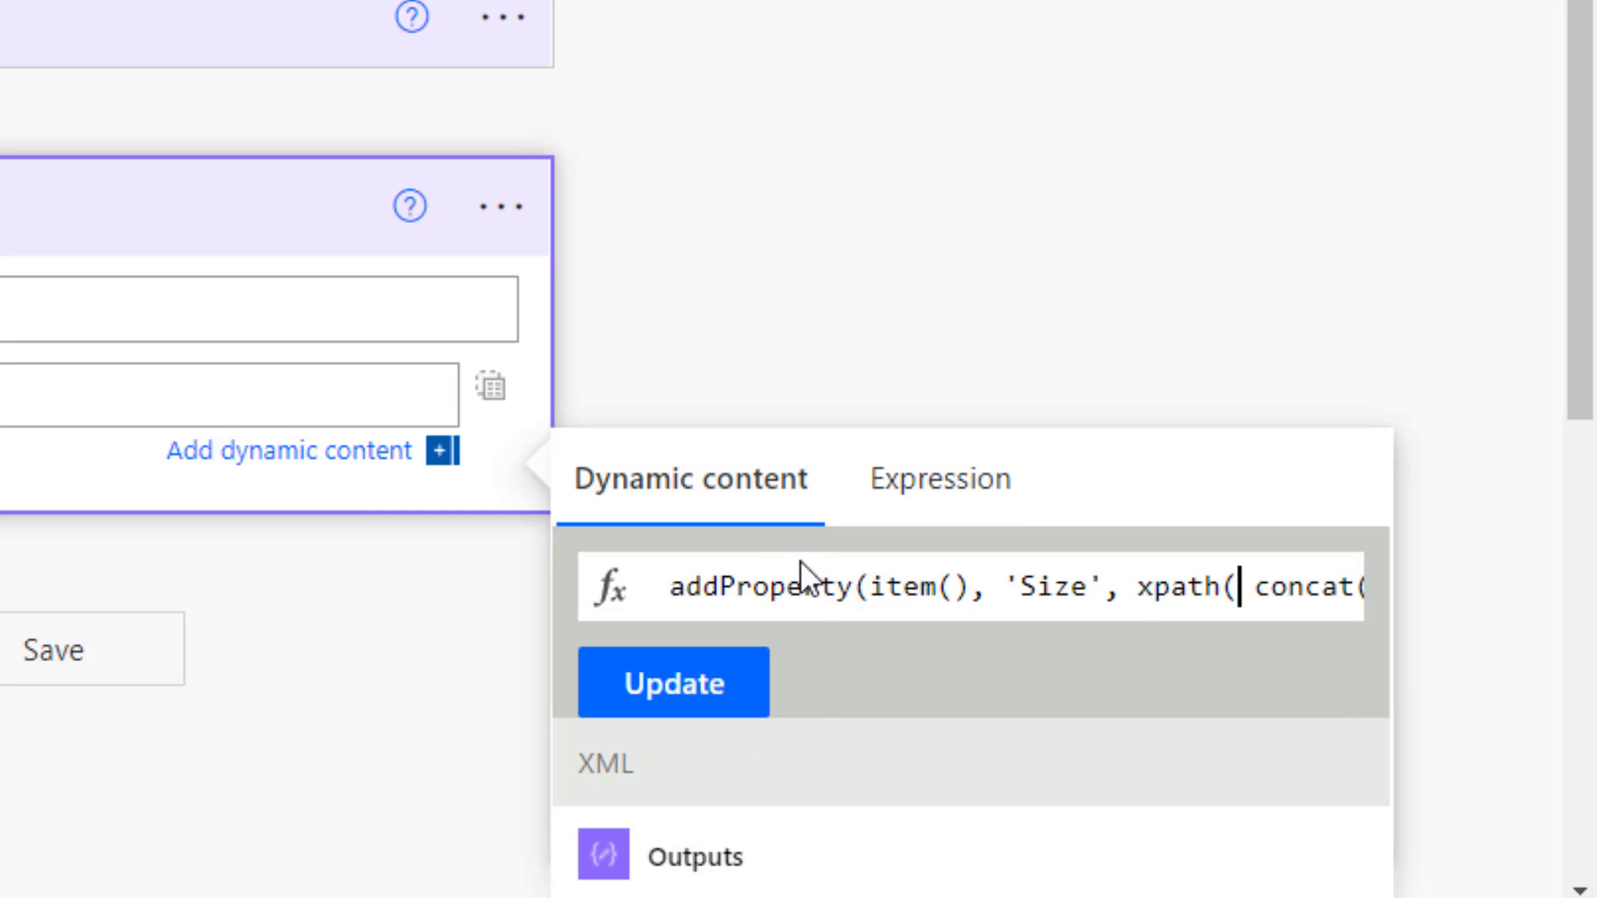
click(798, 857)
click(1265, 600)
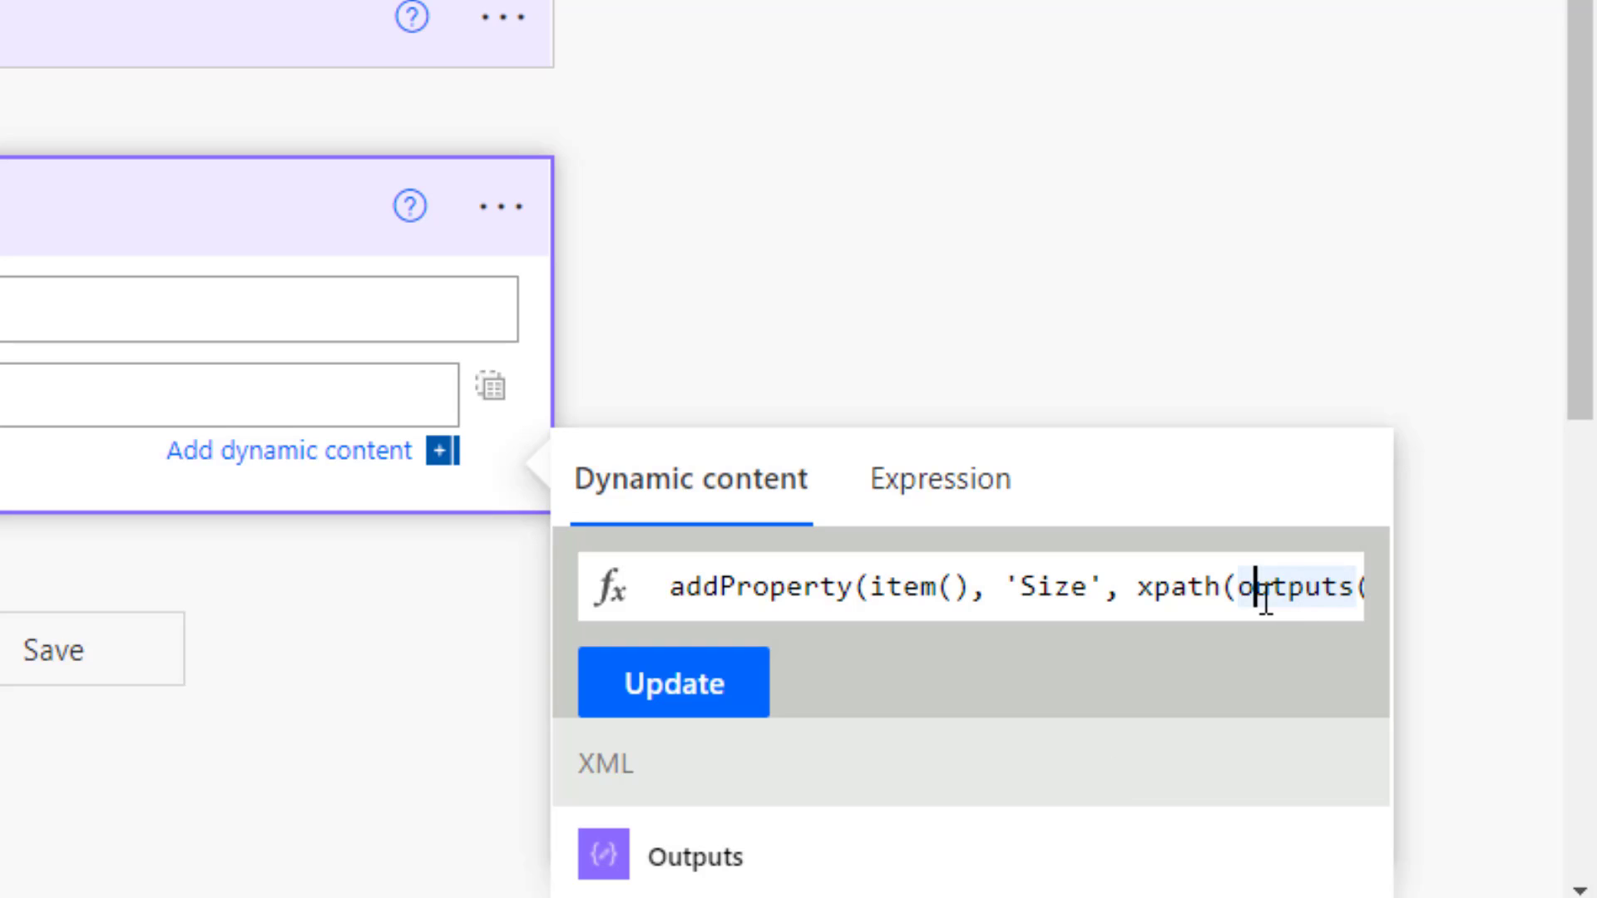
key(Right)
key(Right)
key(Right)
key(Right)
key(Right)
key(Right)
key(Right)
key(Right)
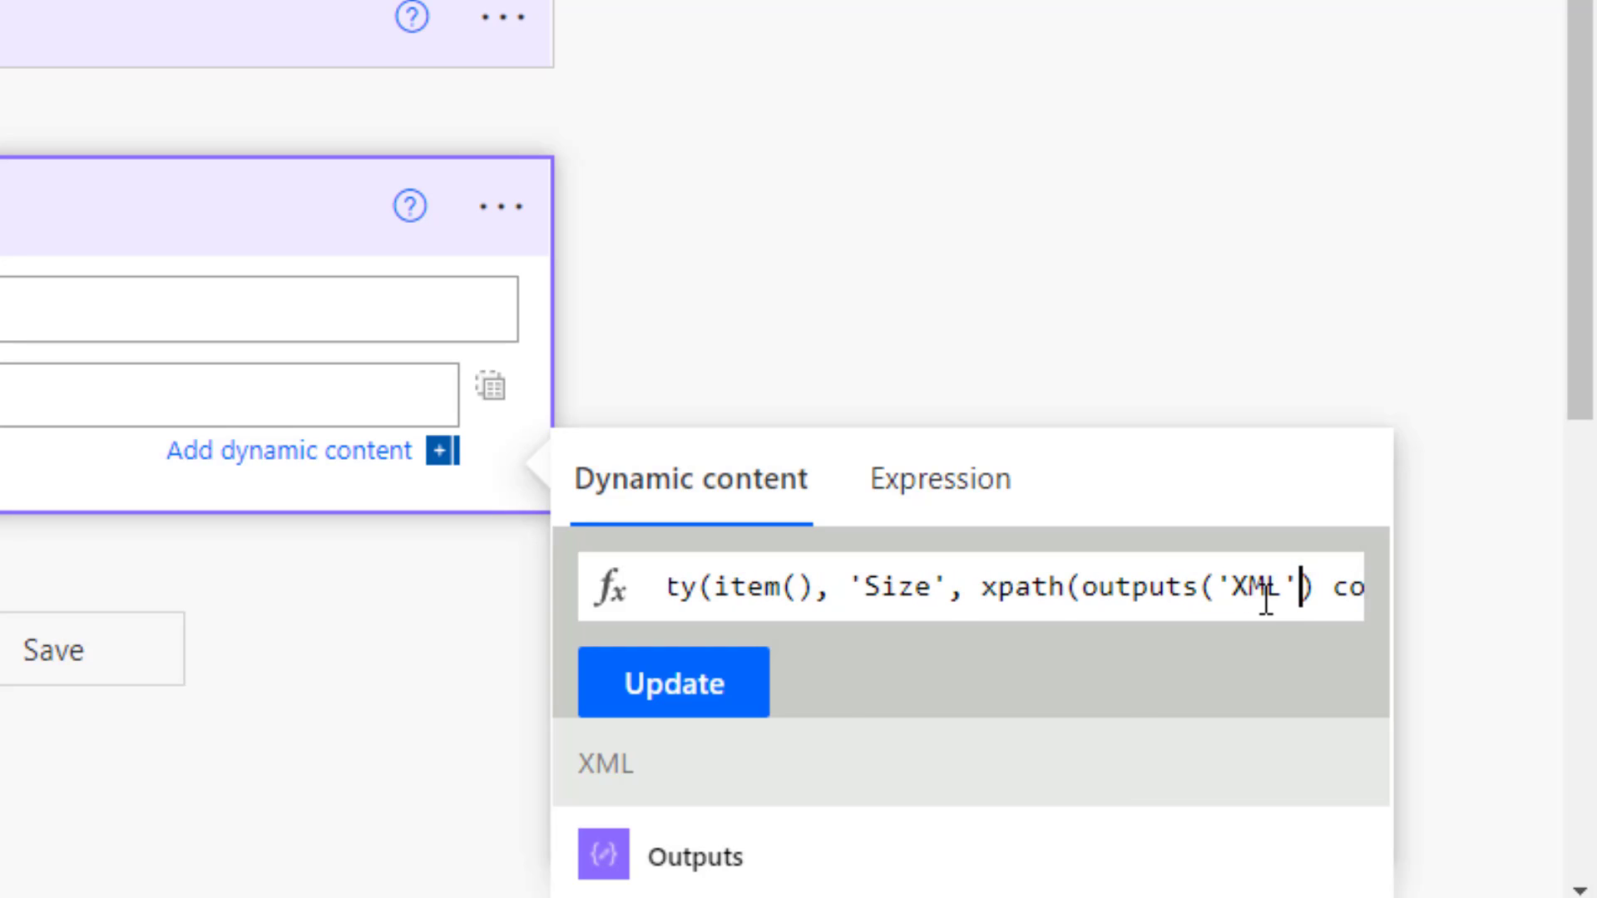
key(Right)
key(Right)
key(End)
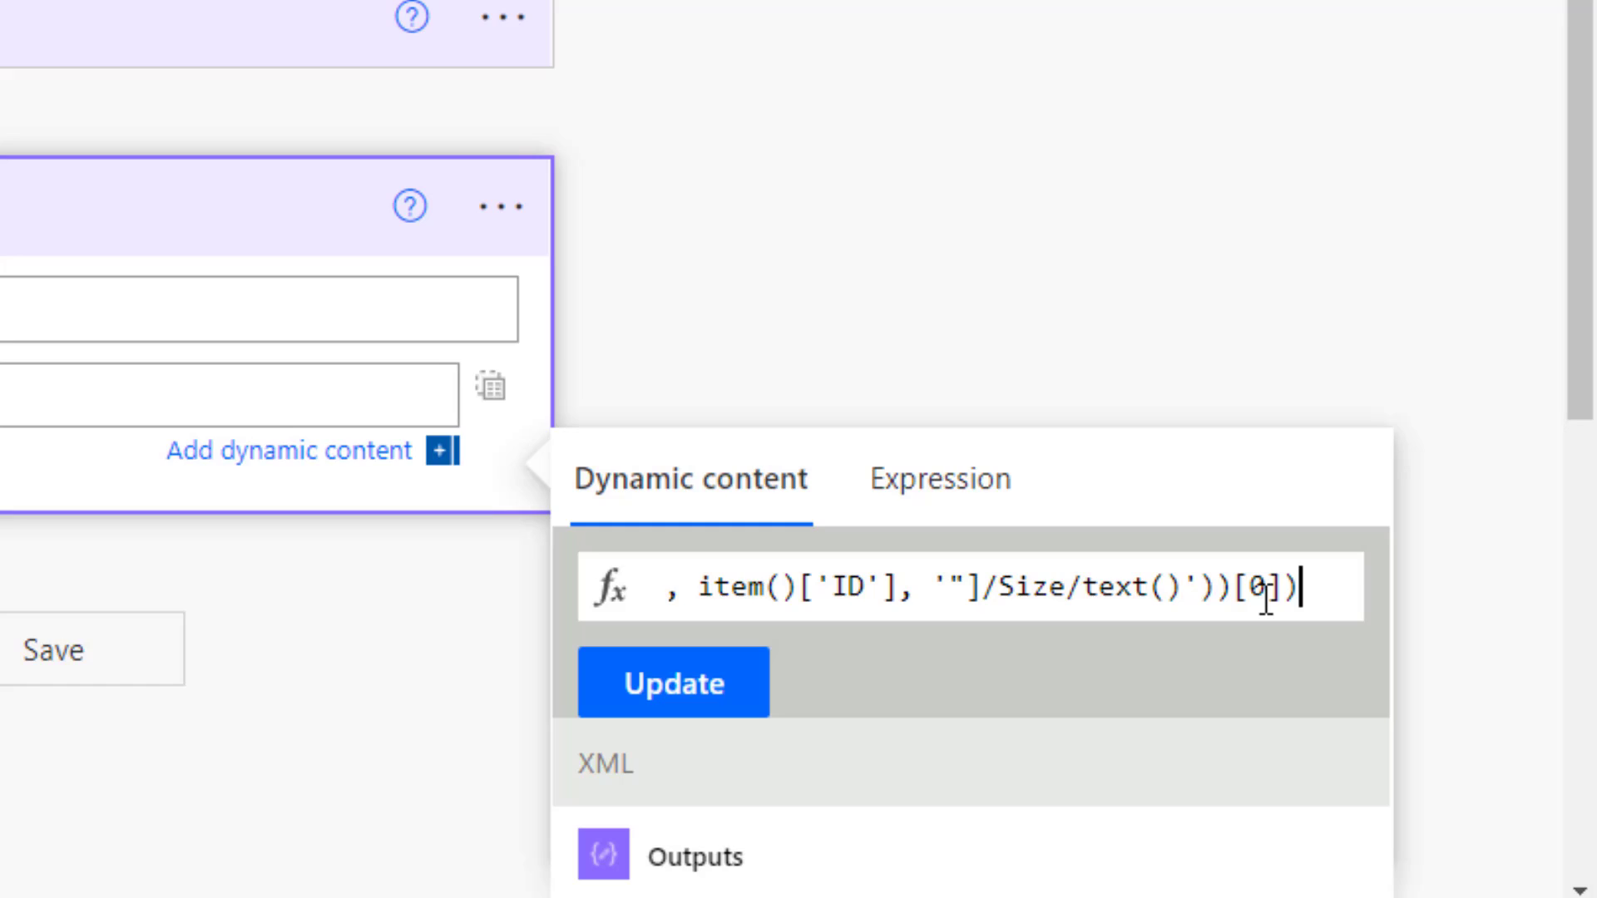
key(ctrl+a)
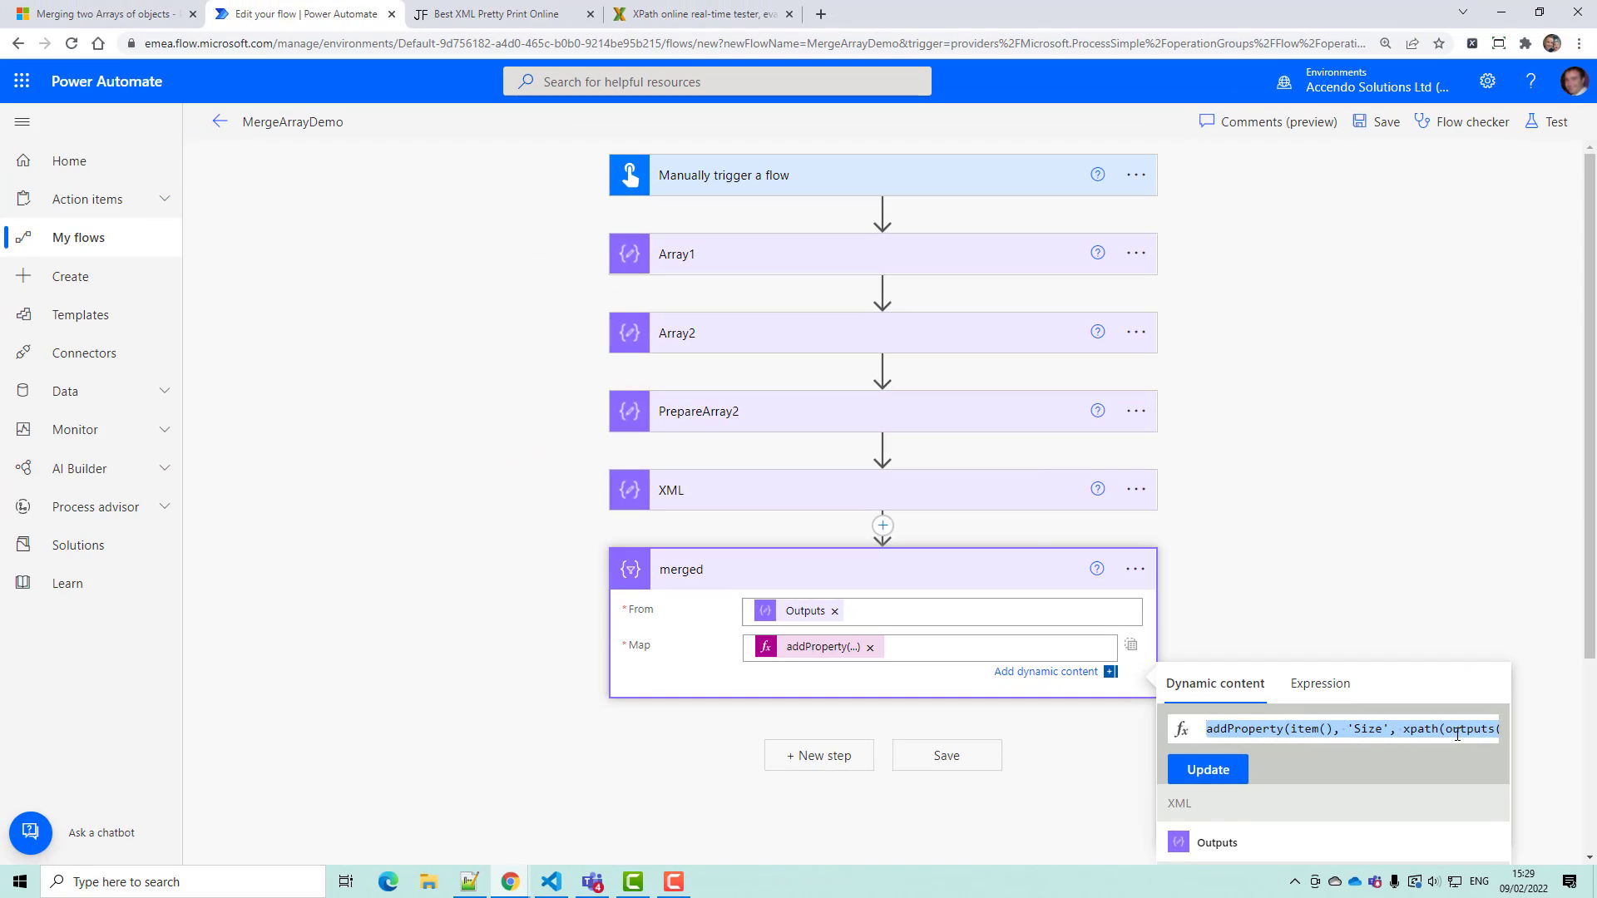
- In Notepad++, paste the outputs('XML') expression and break addProperty(, item(), 'Size' onto separate lines
key(alt+Tab)
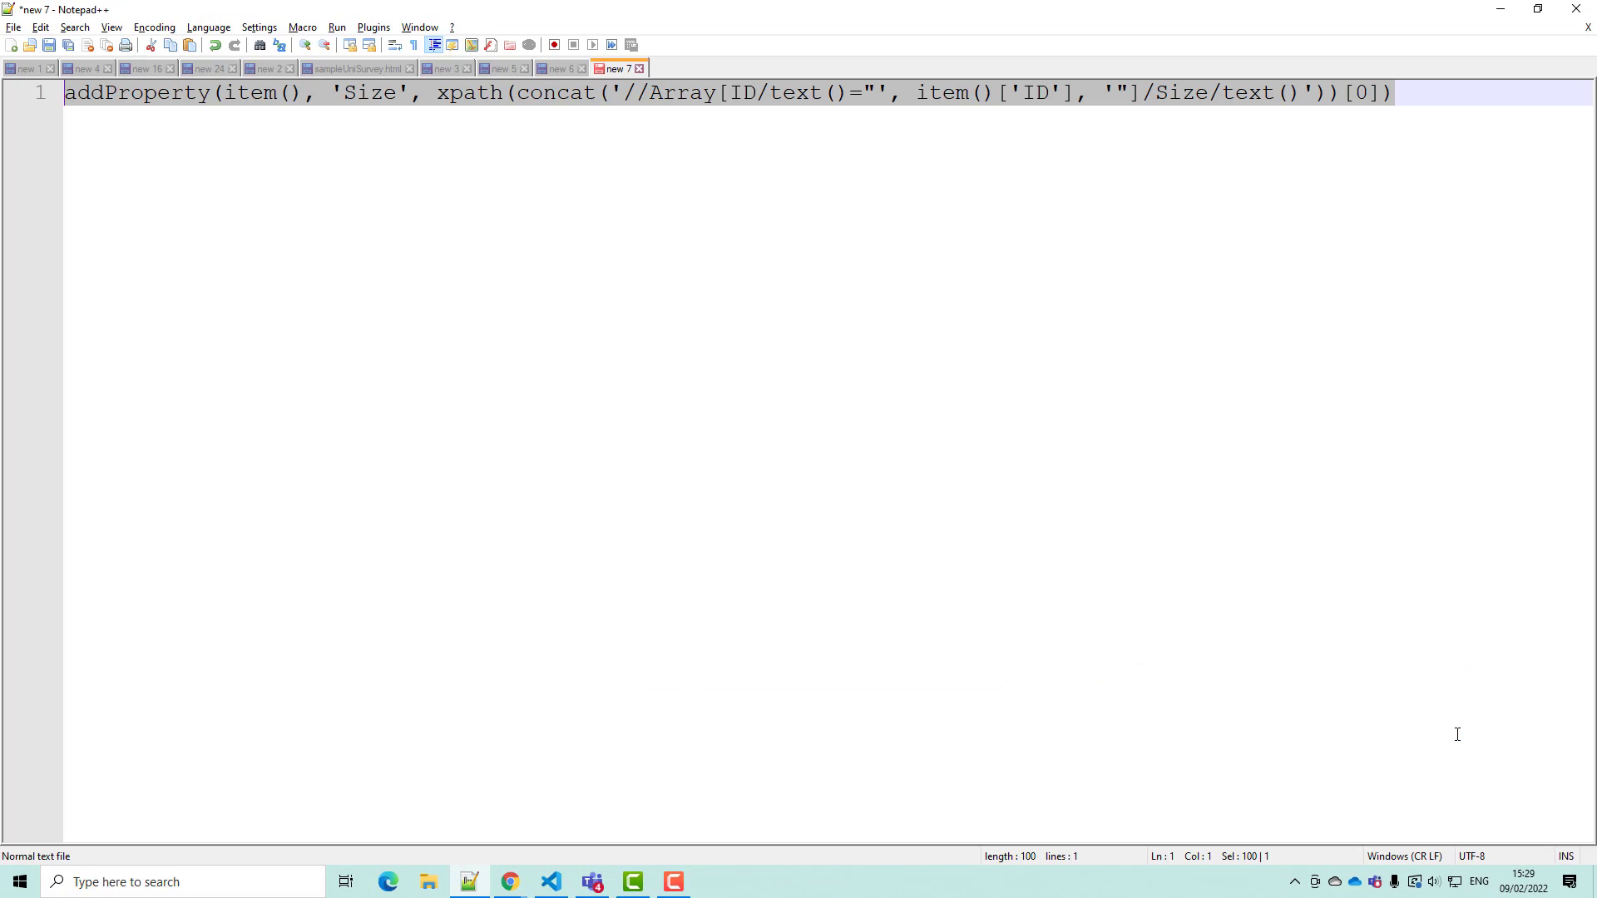
text(addProperty(item(), 'Size', xpath(outputs('XML'), concat('//Array[ID/text()="', item()['ID'], '"]/Size/text()'))[0]))
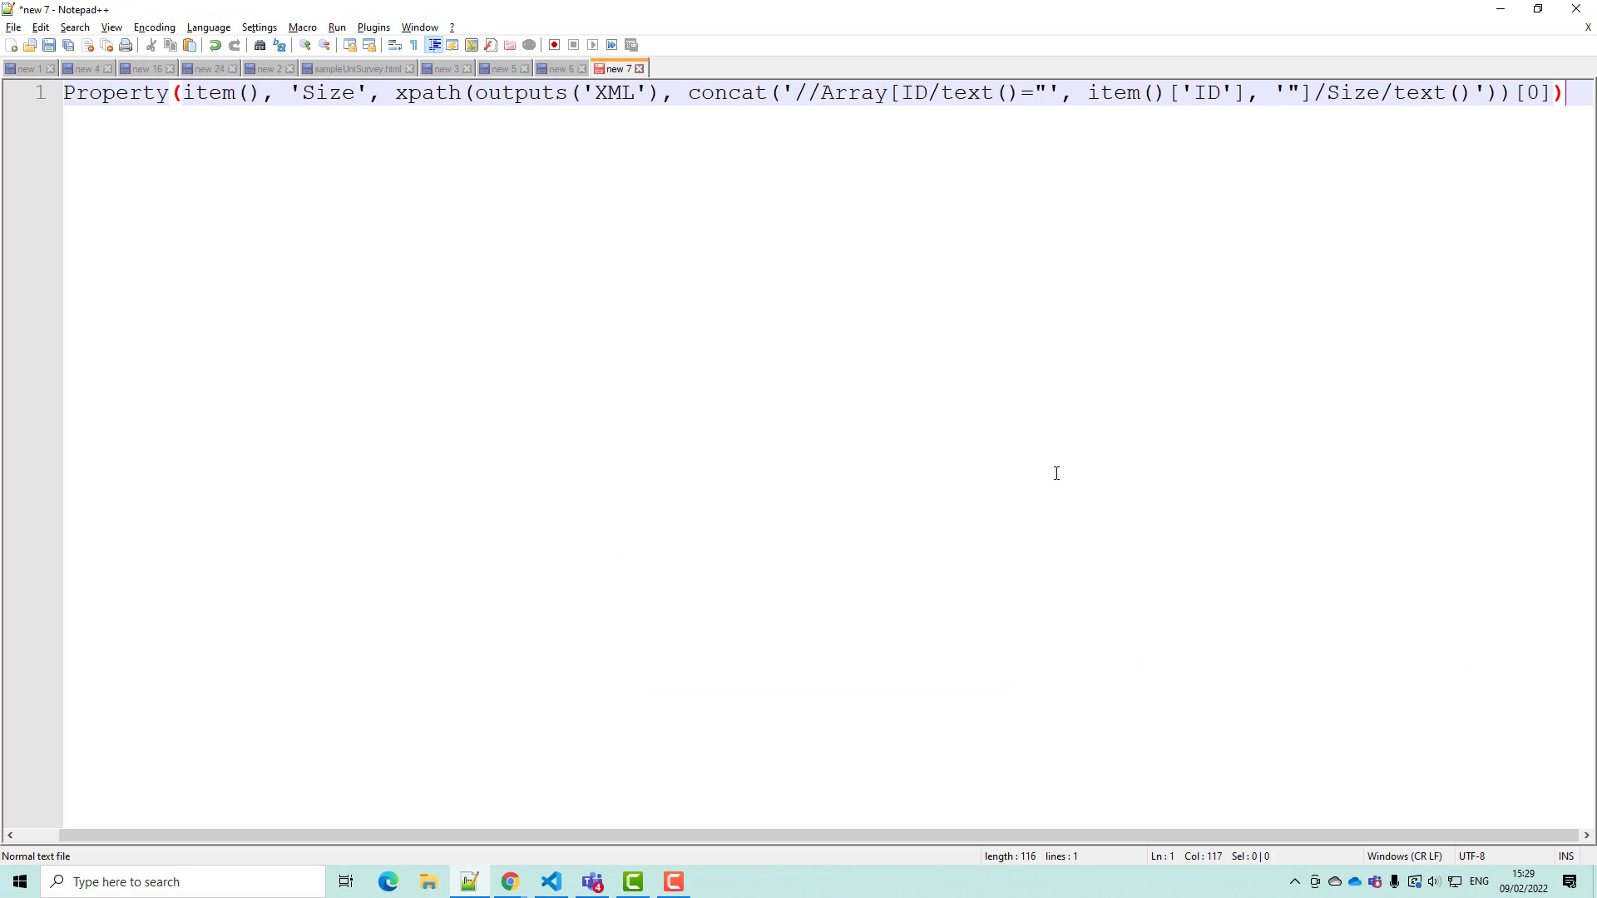
key(Home)
key(Right)
key(Right)
key(Right)
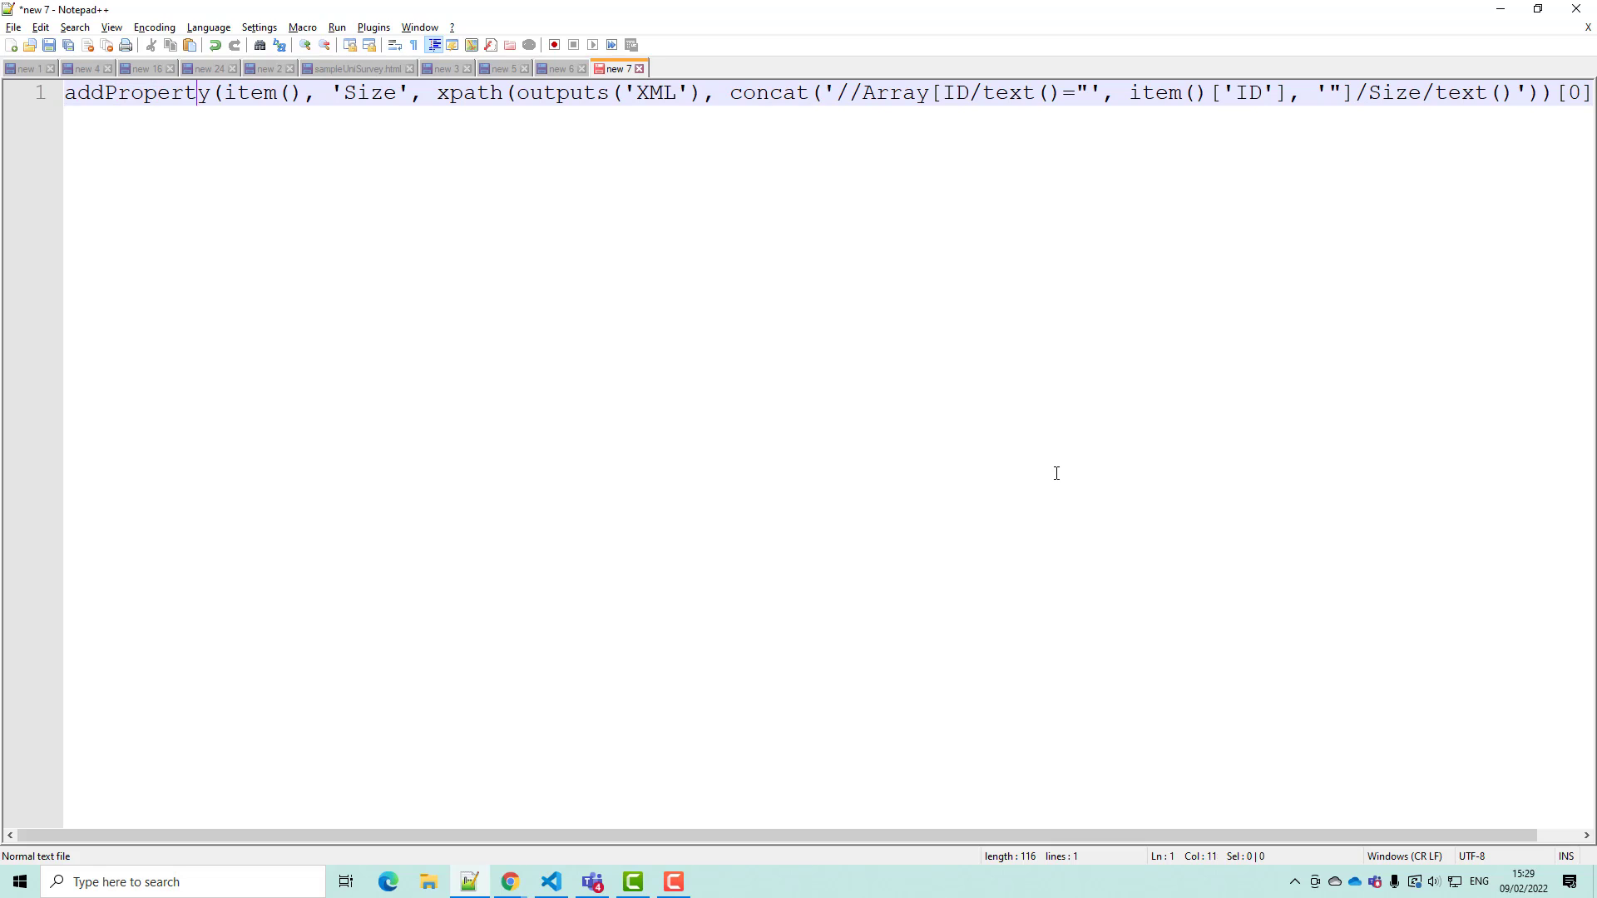
key(Return)
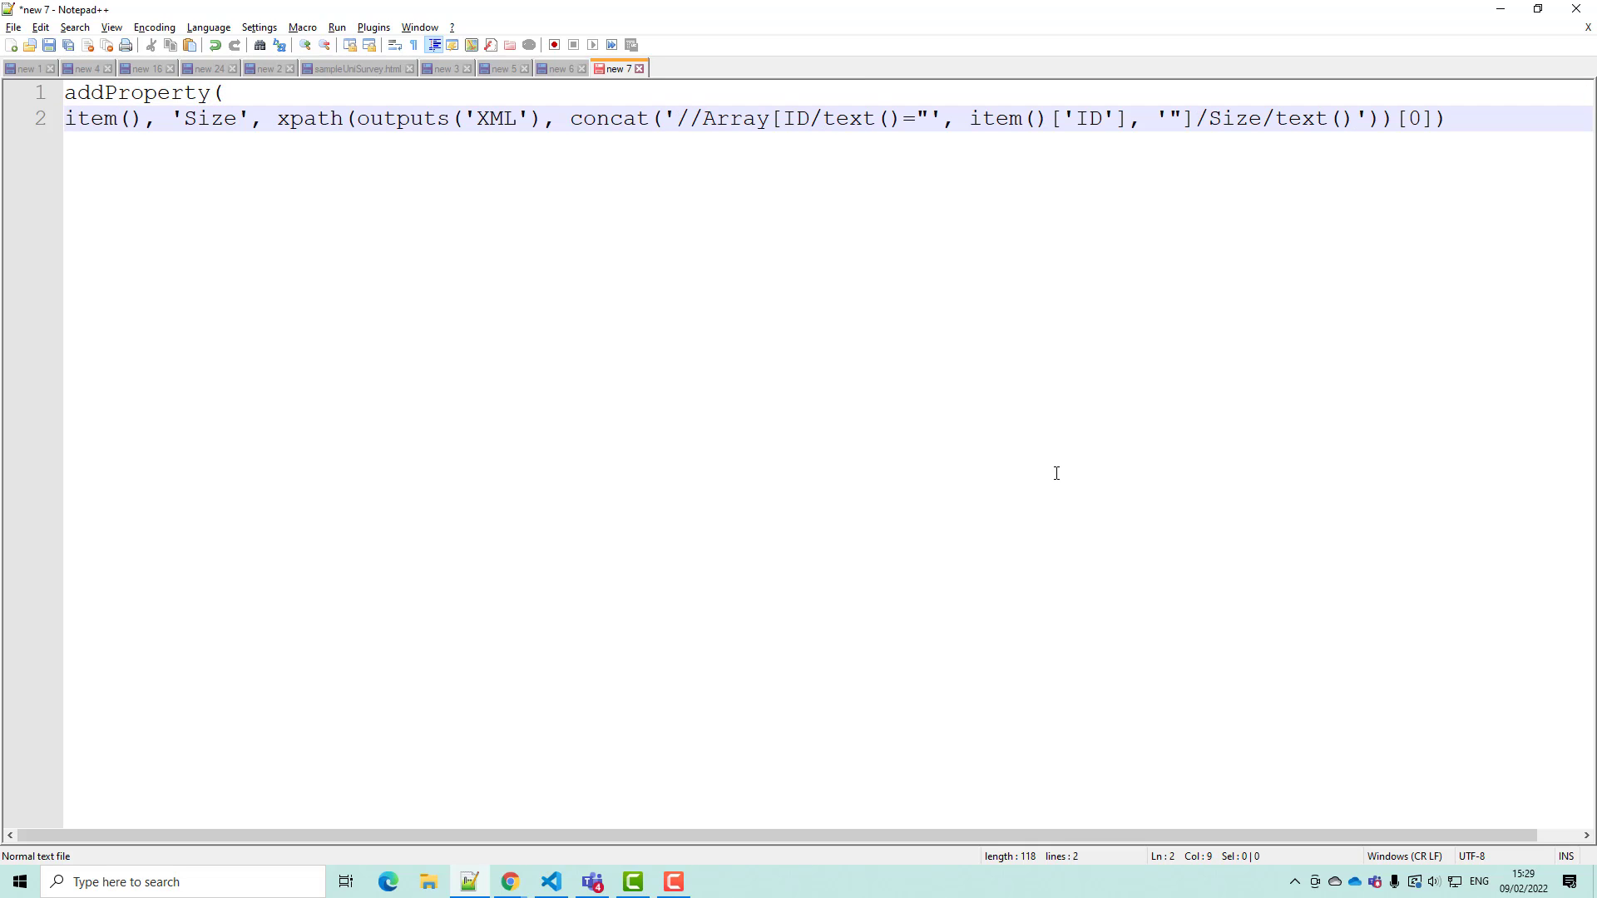
key(Return)
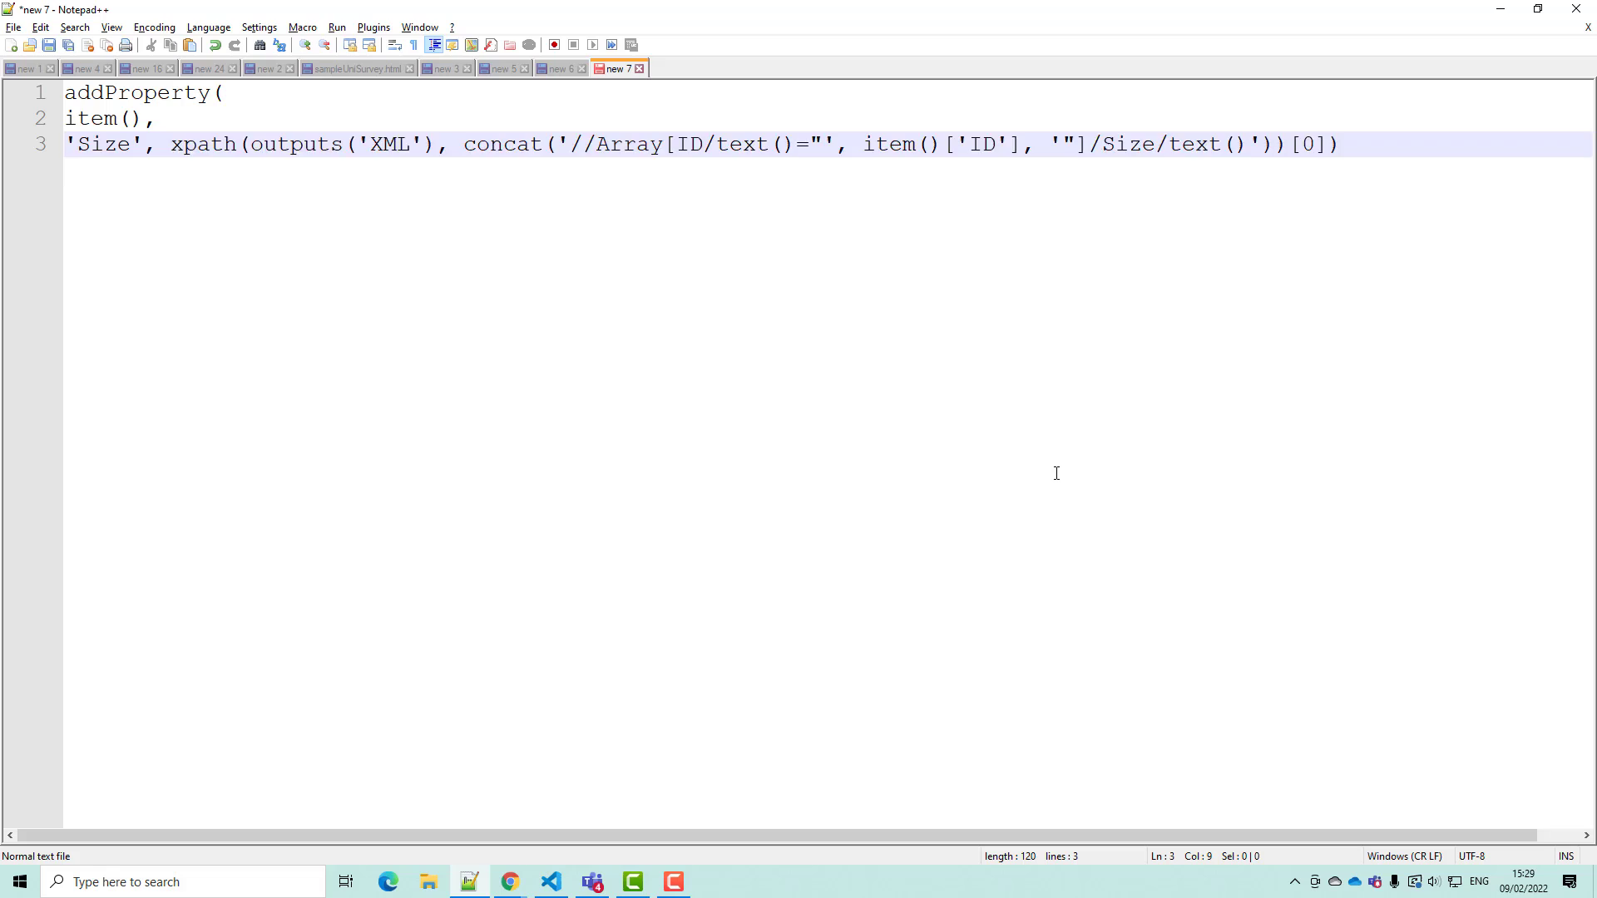
key(Return)
- Put the xpath lookup on its own fourth line, then return to the browser
key(Right)
key(ctrl+Right)
key(ctrl+Right)
key(ctrl+Right)
key(ctrl+Right)
key(ctrl+Right)
key(ctrl+Right)
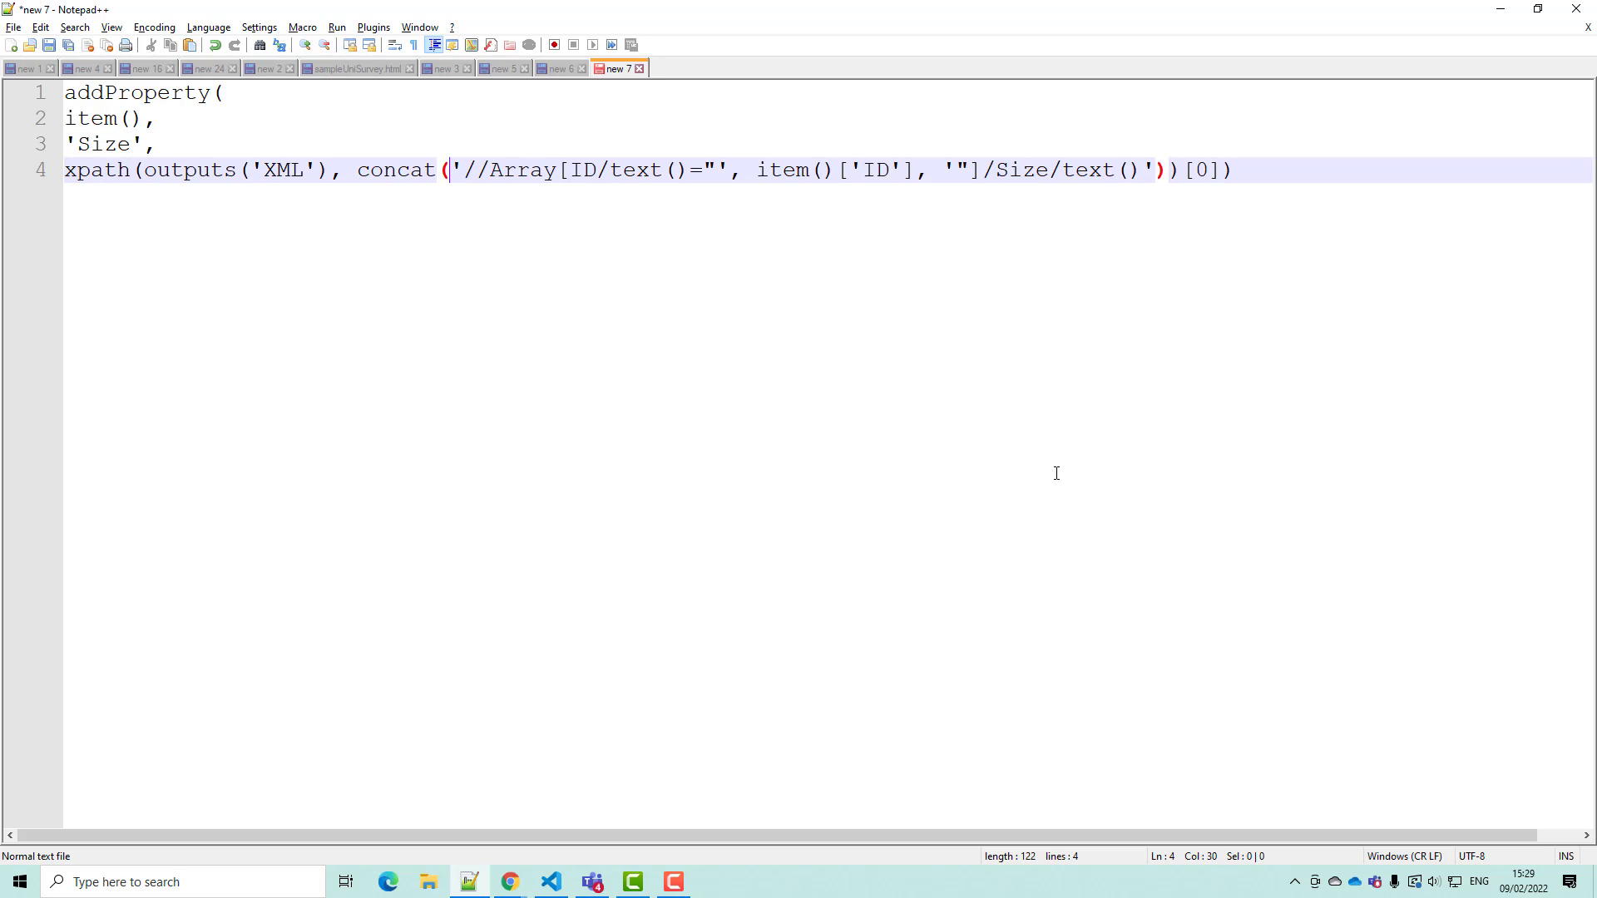
key(End)
key(Left)
key(Left)
key(Left)
key(Left)
key(Left)
key(Left)
key(Left)
key(Left)
key(Left)
key(Left)
key(Left)
key(Left)
key(Left)
key(End)
key(alt+Tab)
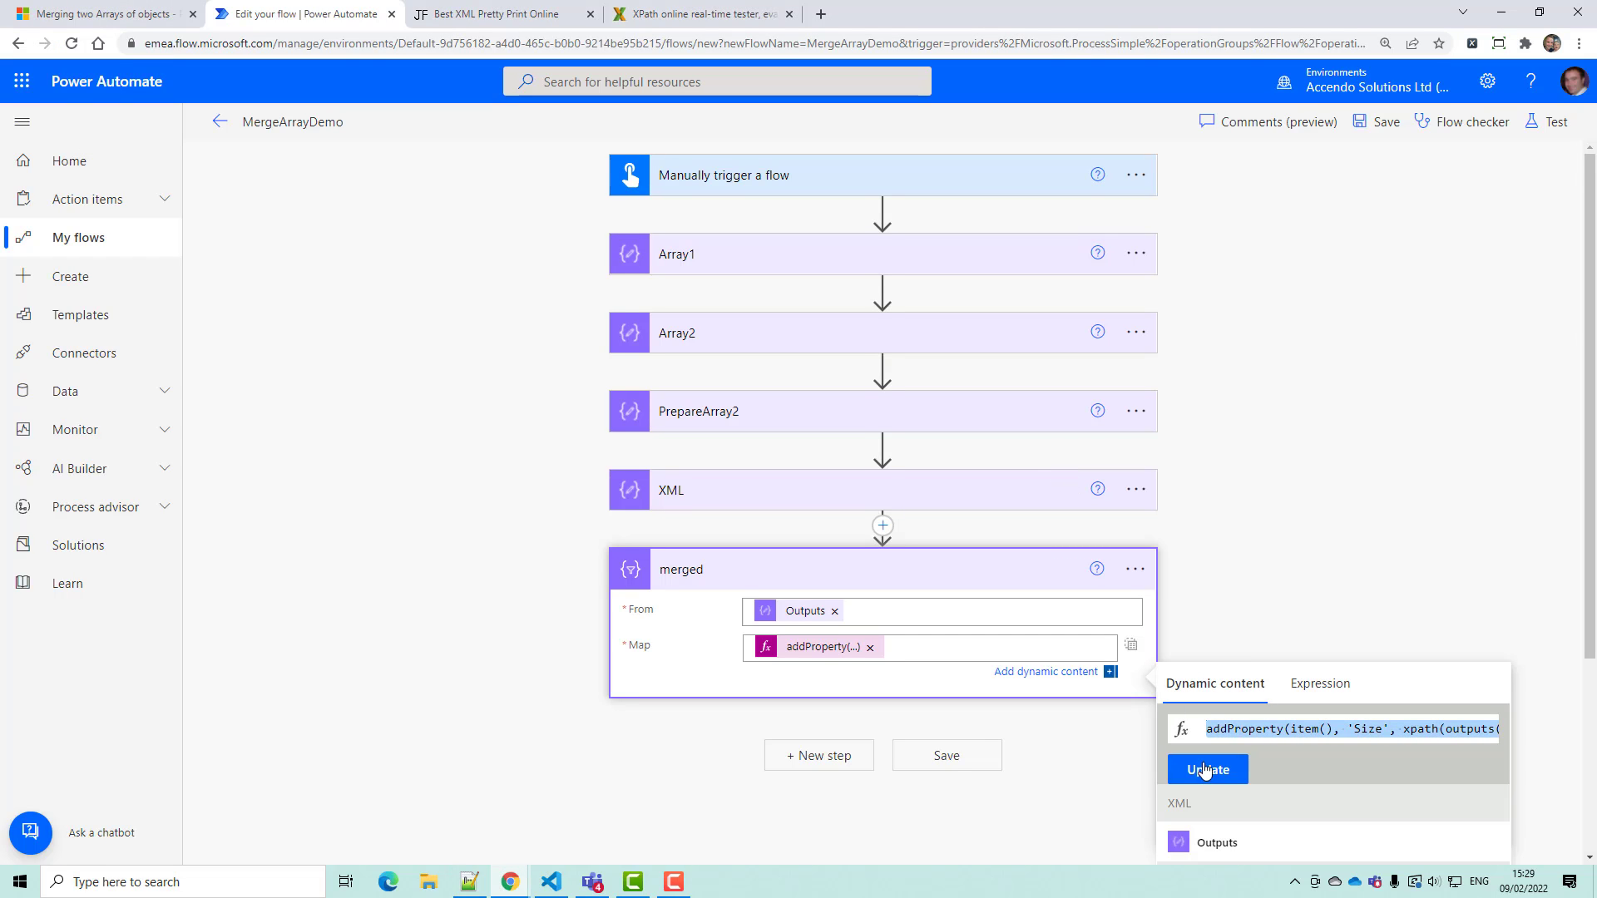
- Apply the addProperty expression to the merged Map, then save and run a manual test
click(1203, 765)
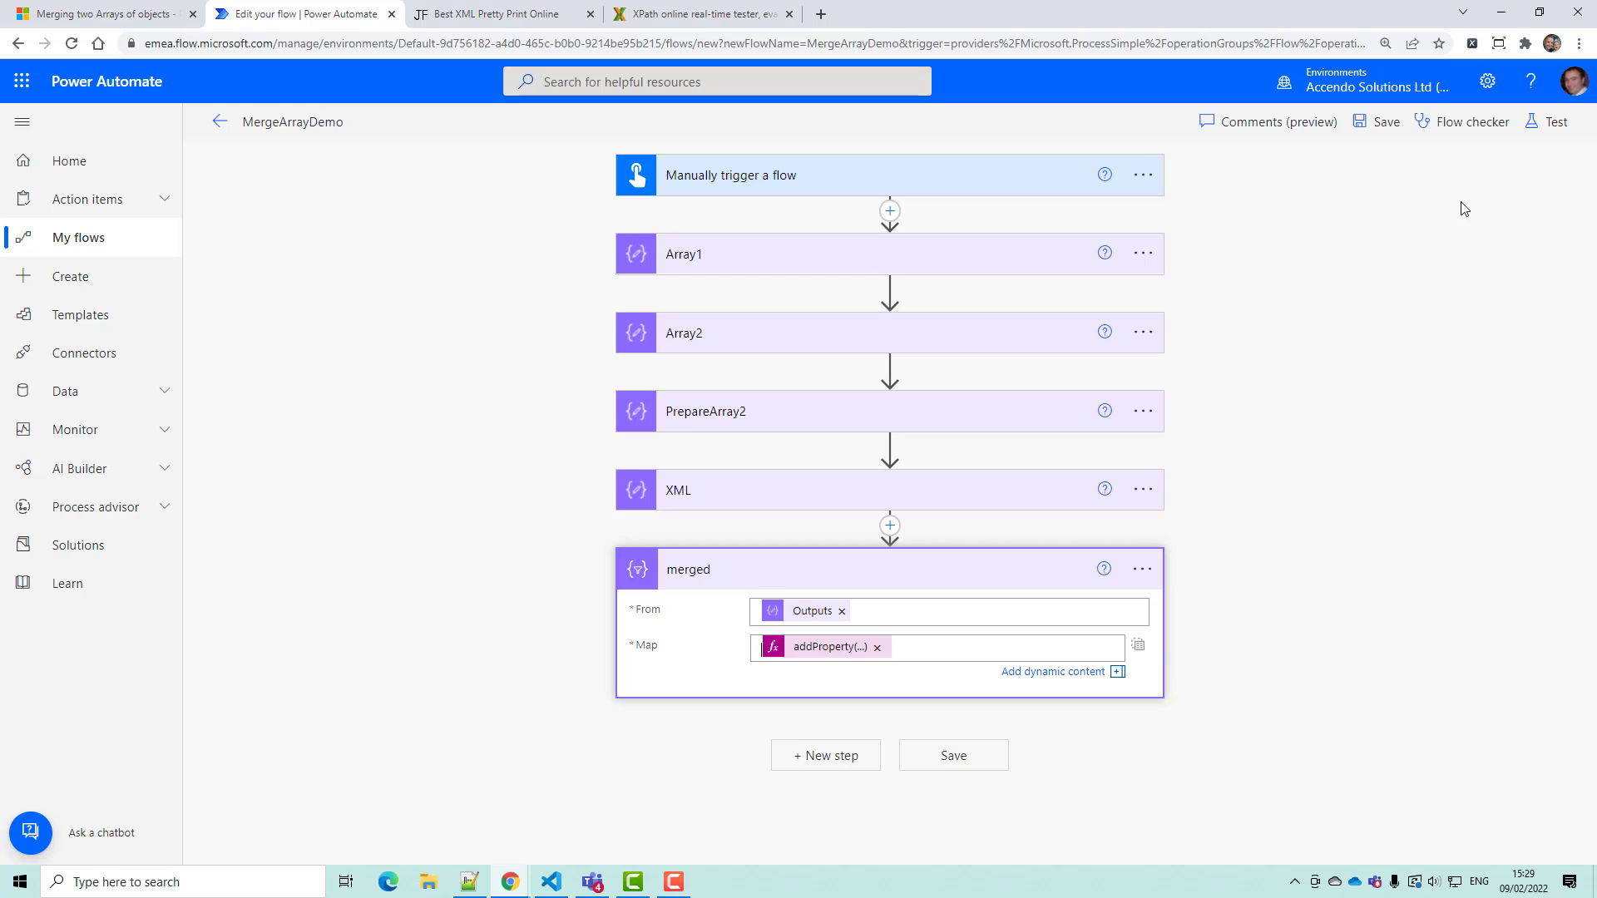
click(1548, 123)
click(1323, 834)
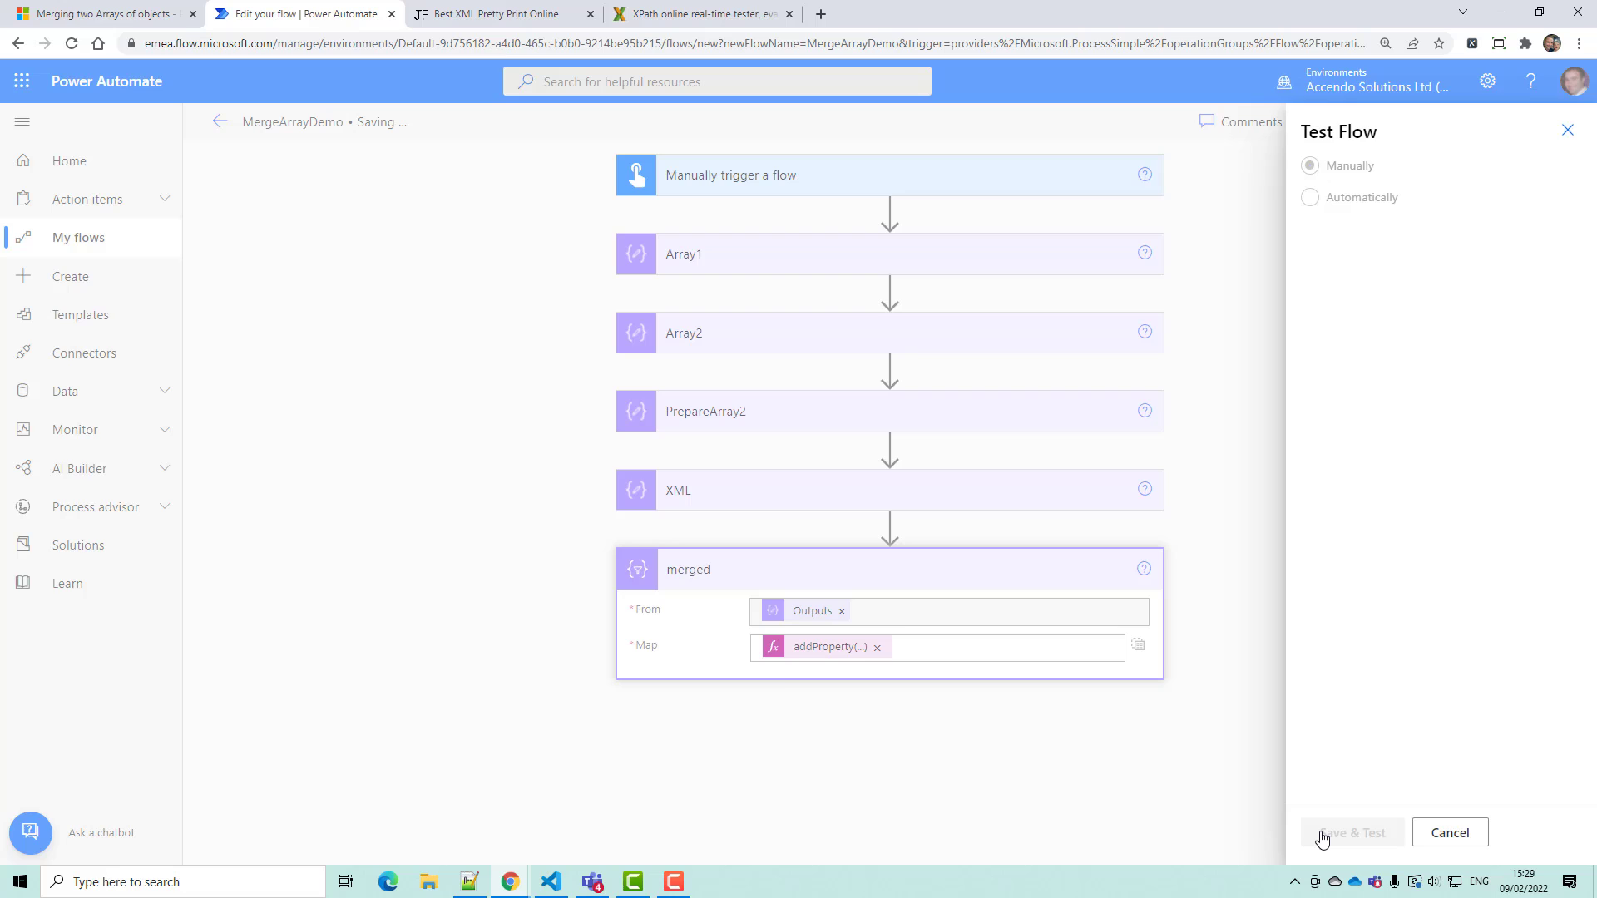
click(1324, 833)
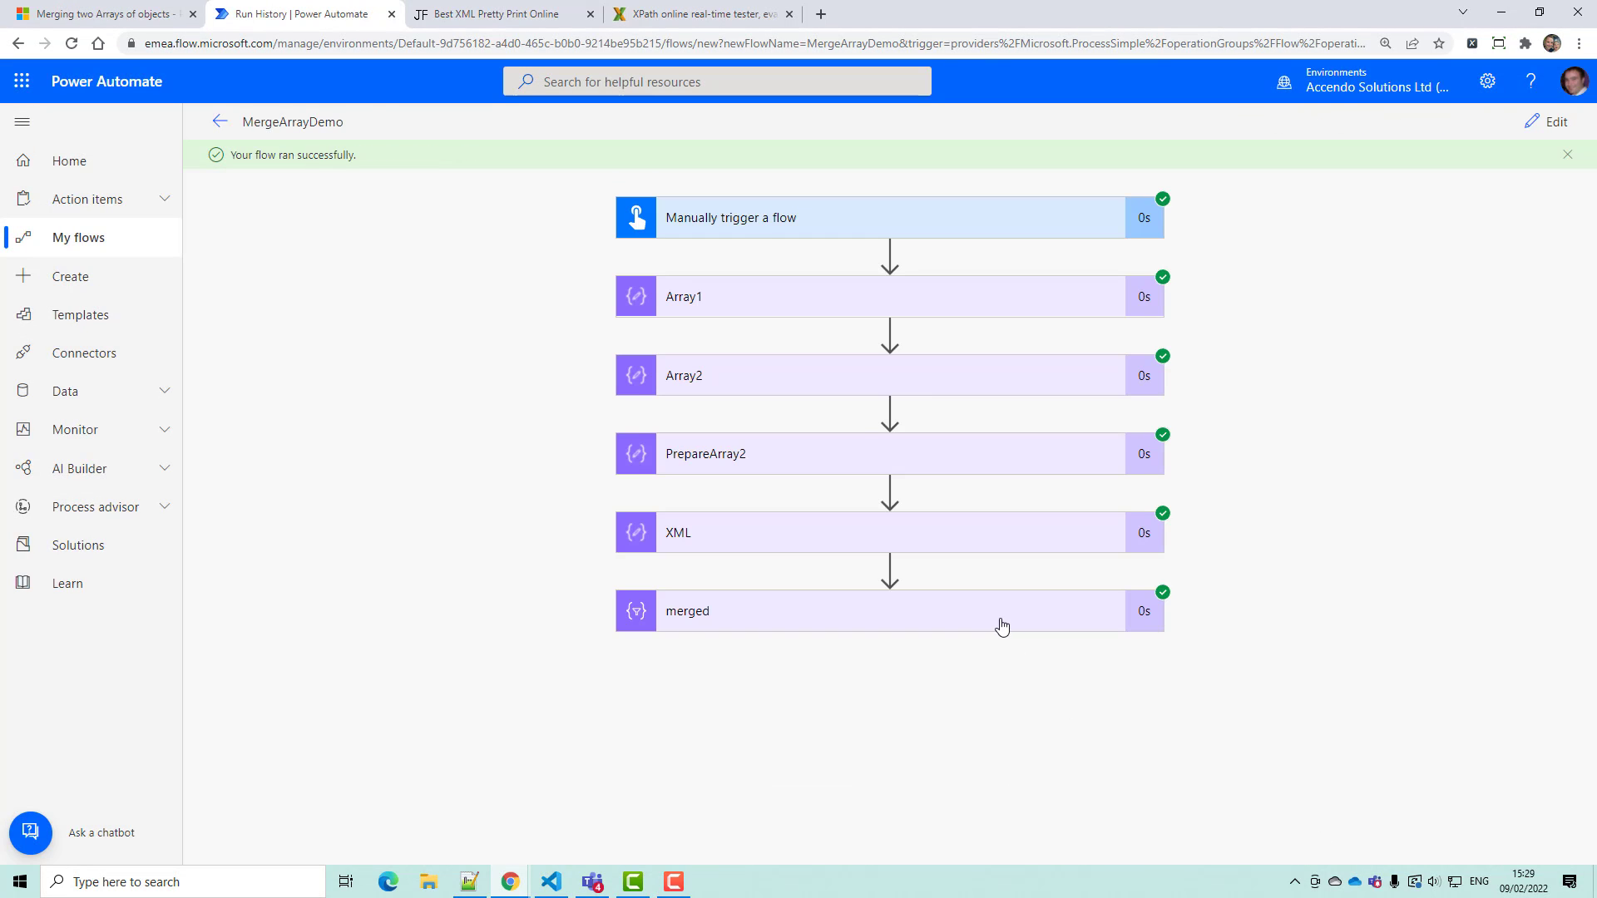
- Inspect the merged step's output body, confirming each item has Size, e.g. 8 for ID 3333
click(1001, 624)
scroll(1001, 624, down, 1)
scroll(948, 652, down, 2)
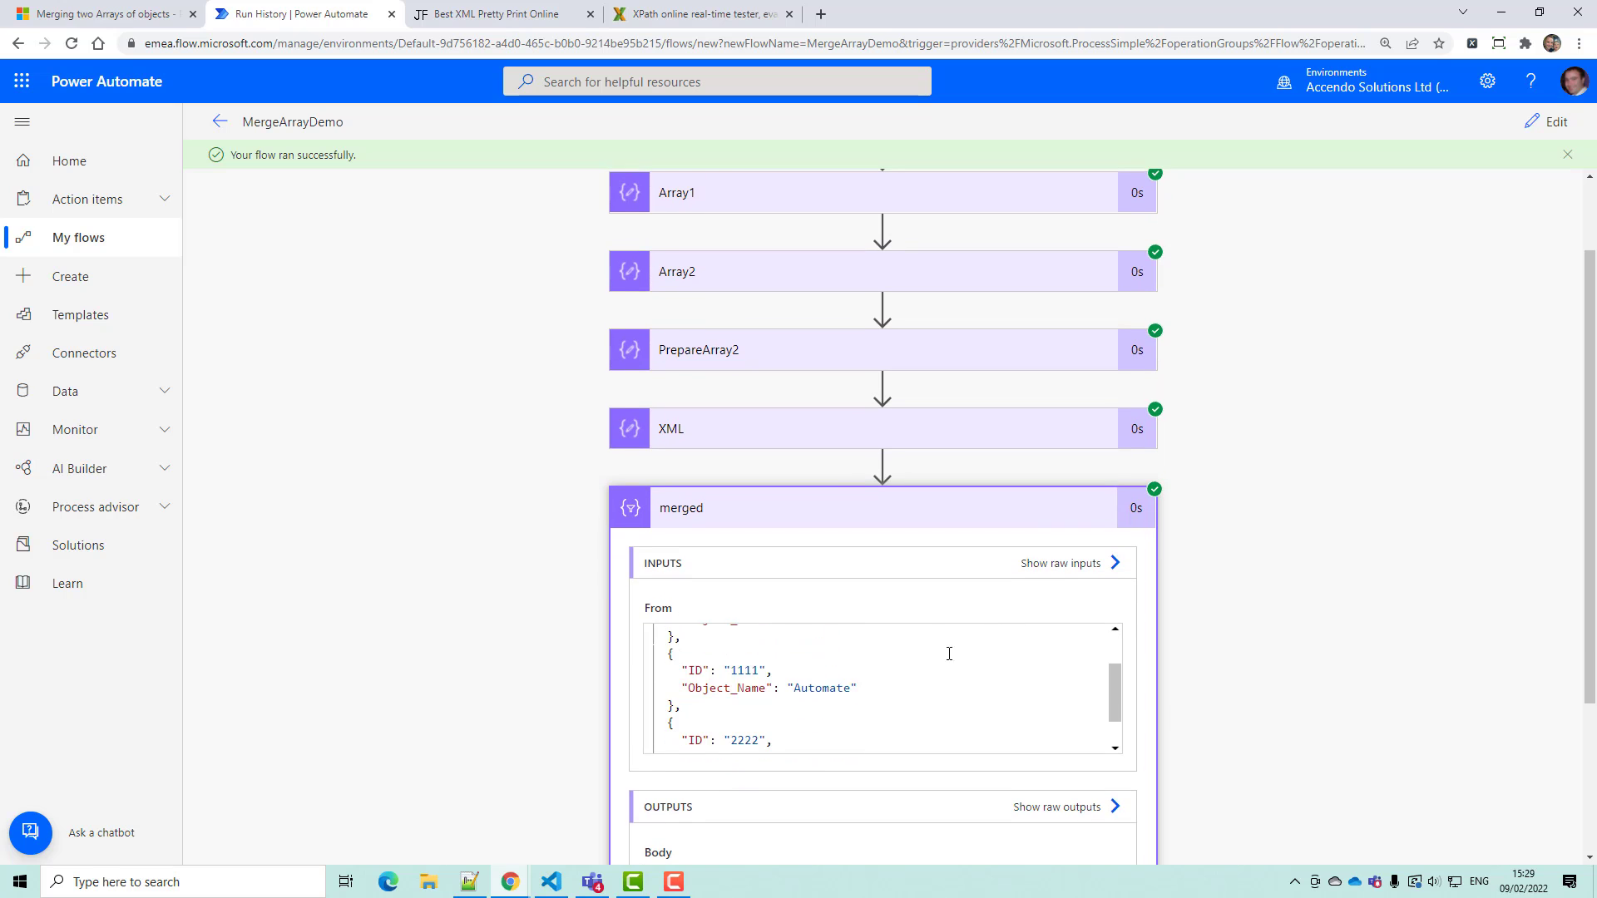
scroll(769, 689, up, 1)
scroll(1153, 632, down, 1)
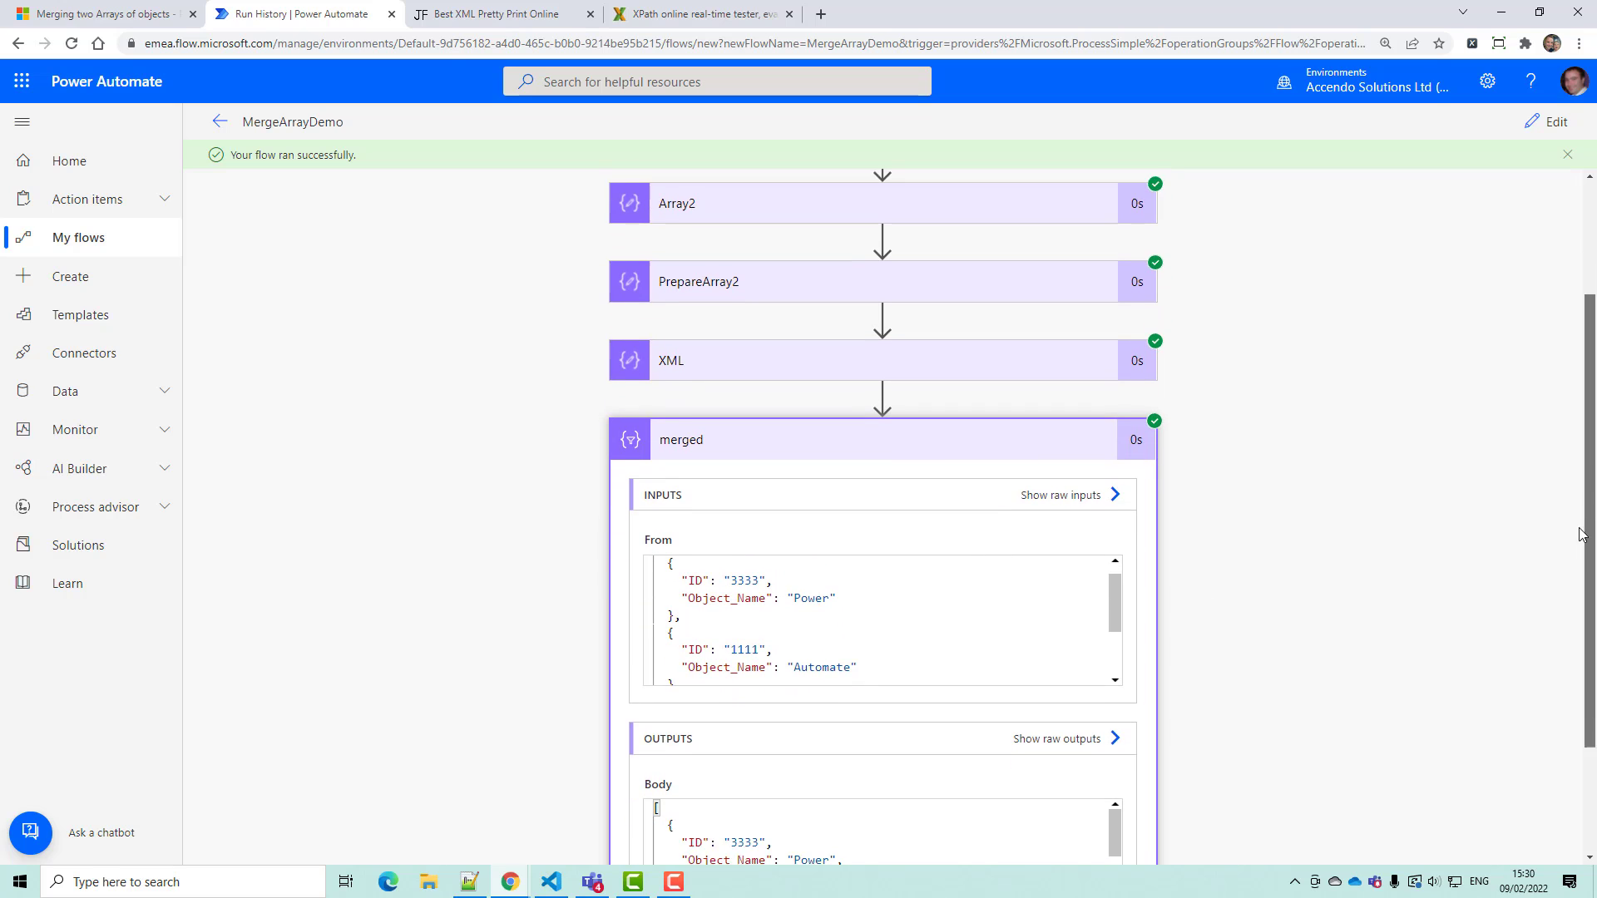
scroll(1154, 632, down, 1)
mouse_move(1115, 708)
mouse_down()
mouse_move(1098, 771)
mouse_move(1098, 697)
mouse_up()
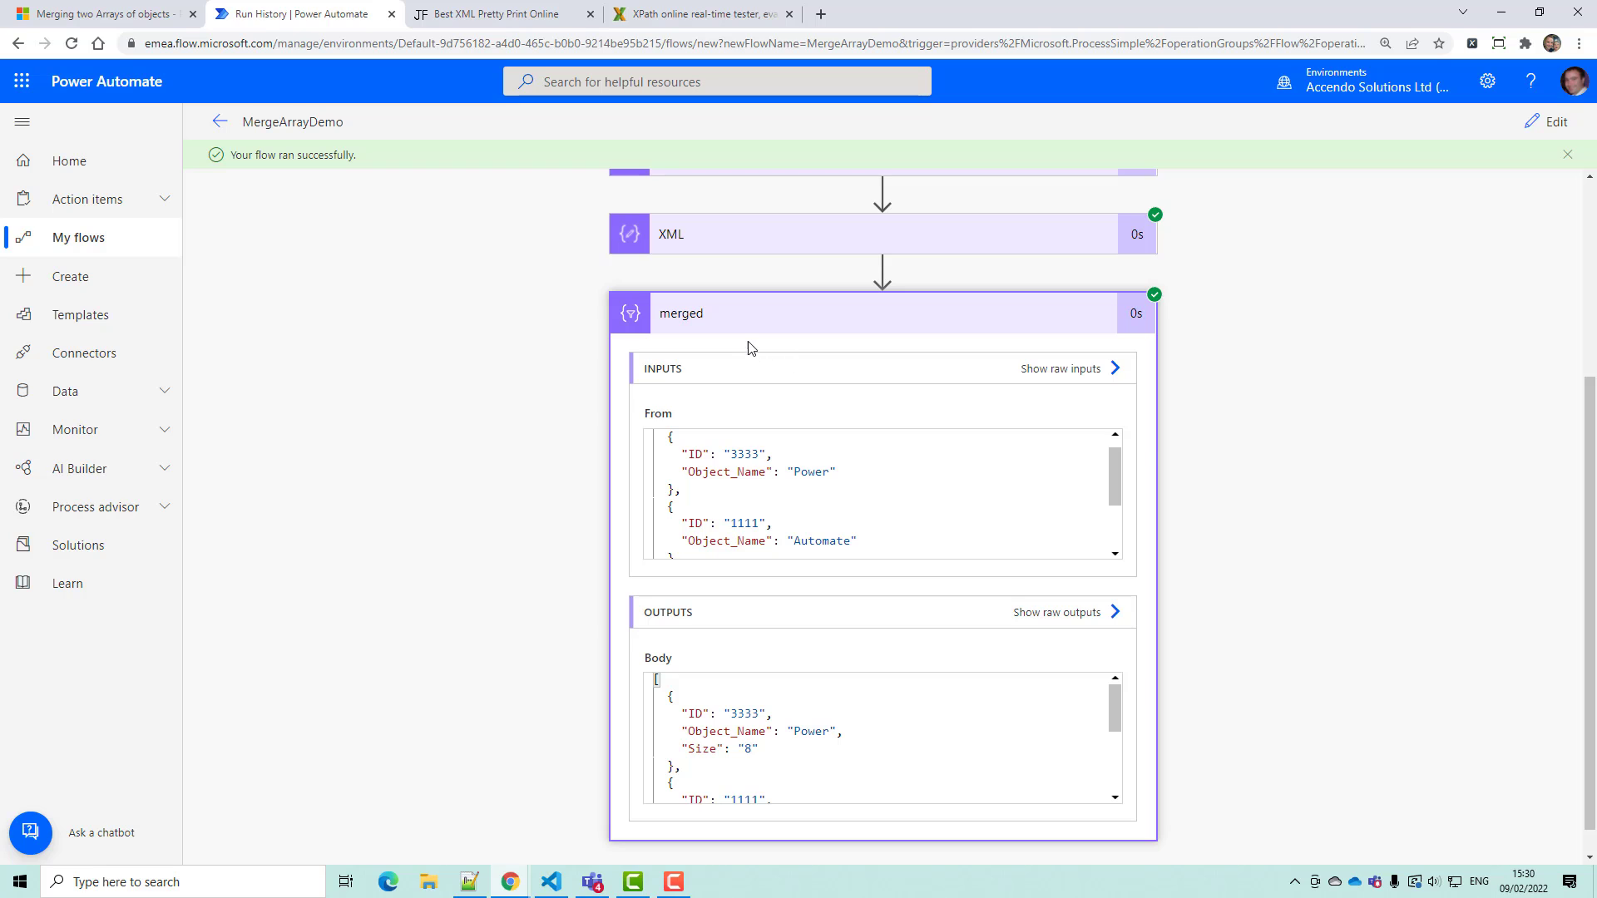
scroll(815, 316, up, 1)
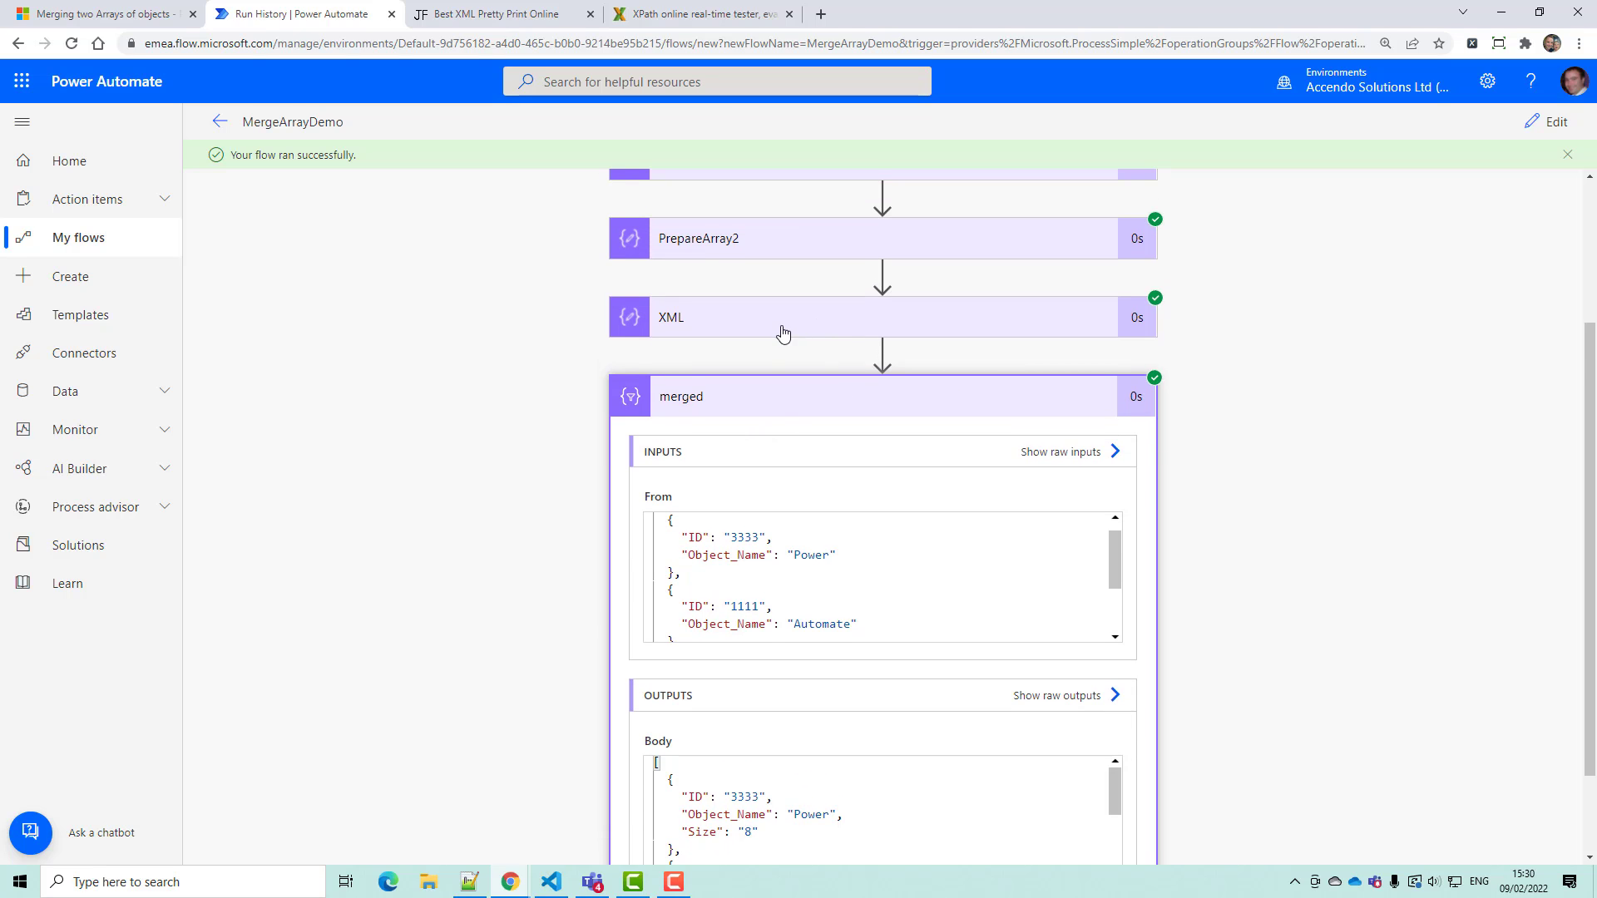
scroll(748, 345, up, 1)
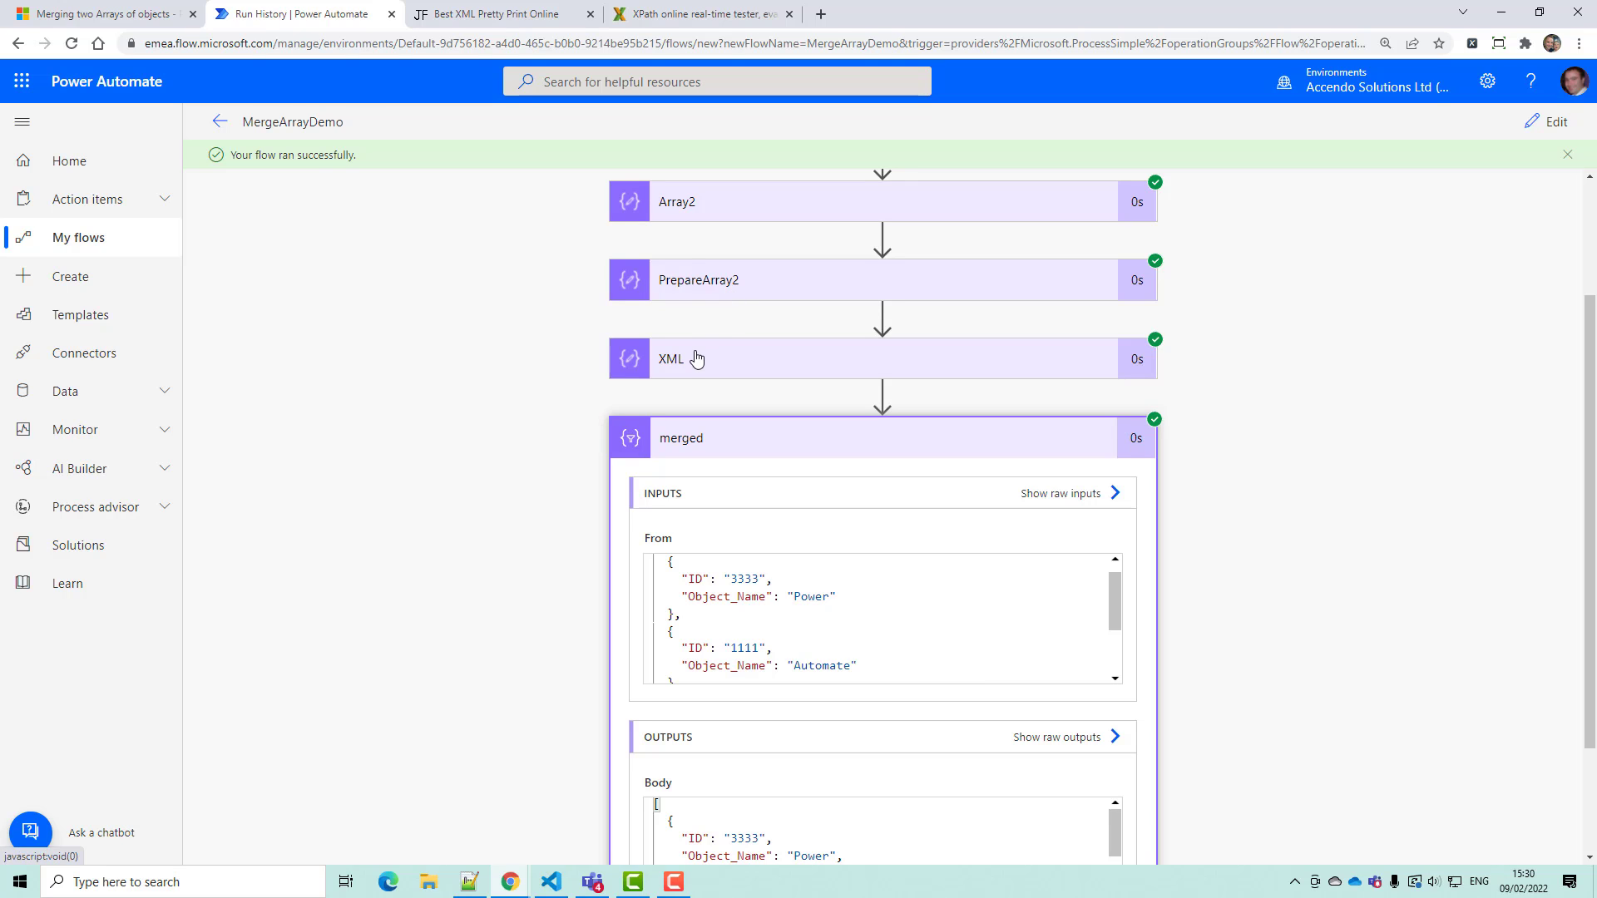
scroll(815, 354, down, 1)
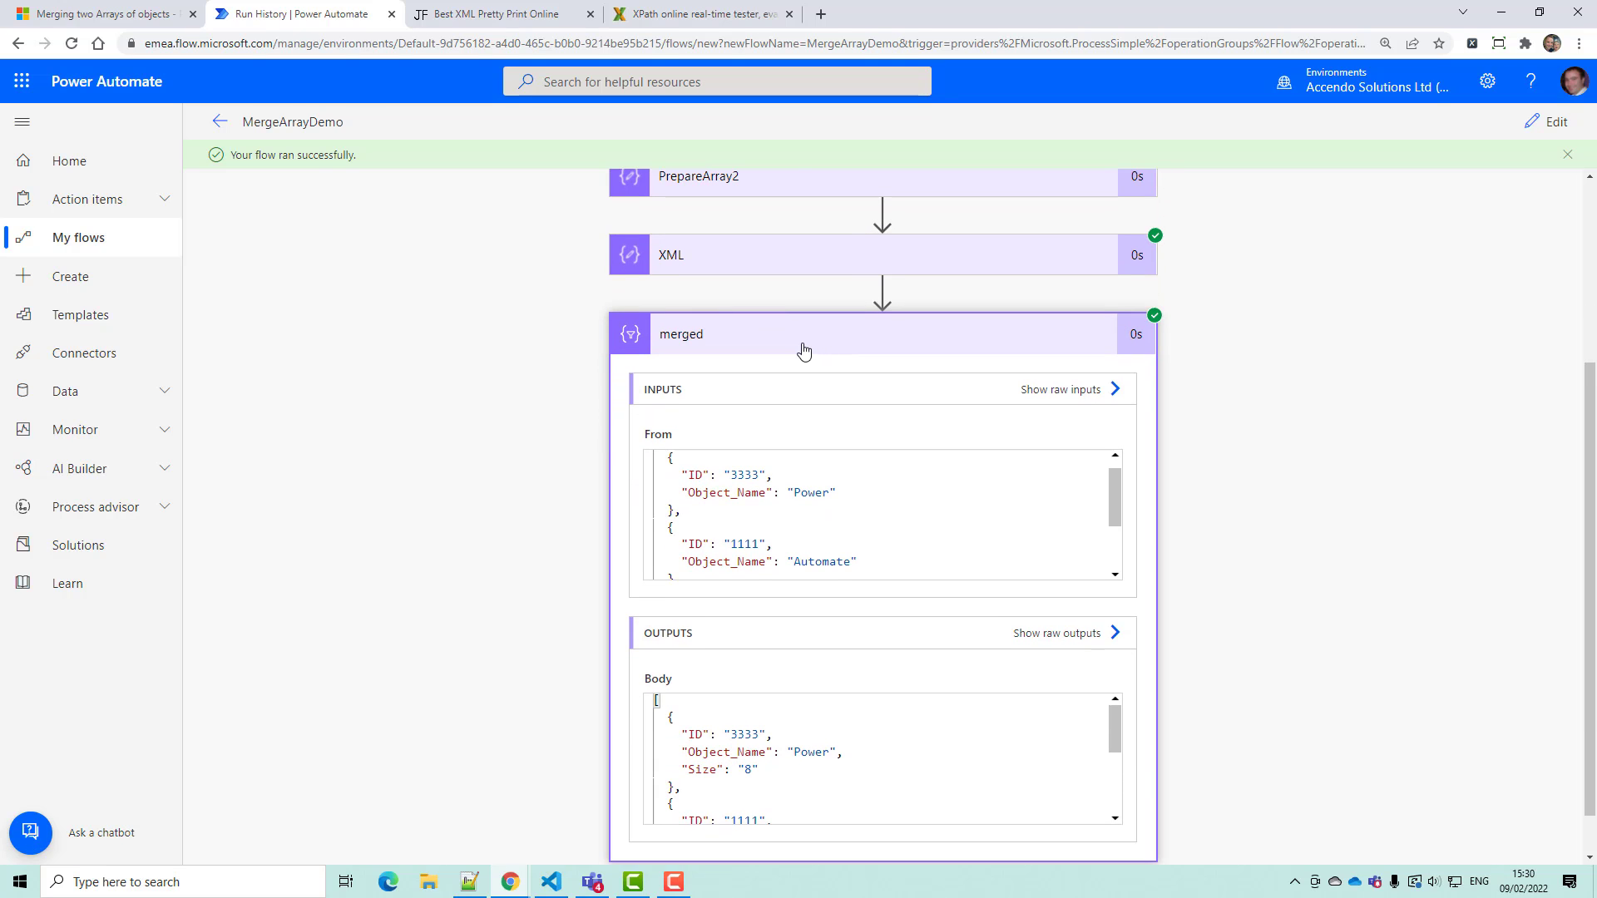
key(alt+Tab)
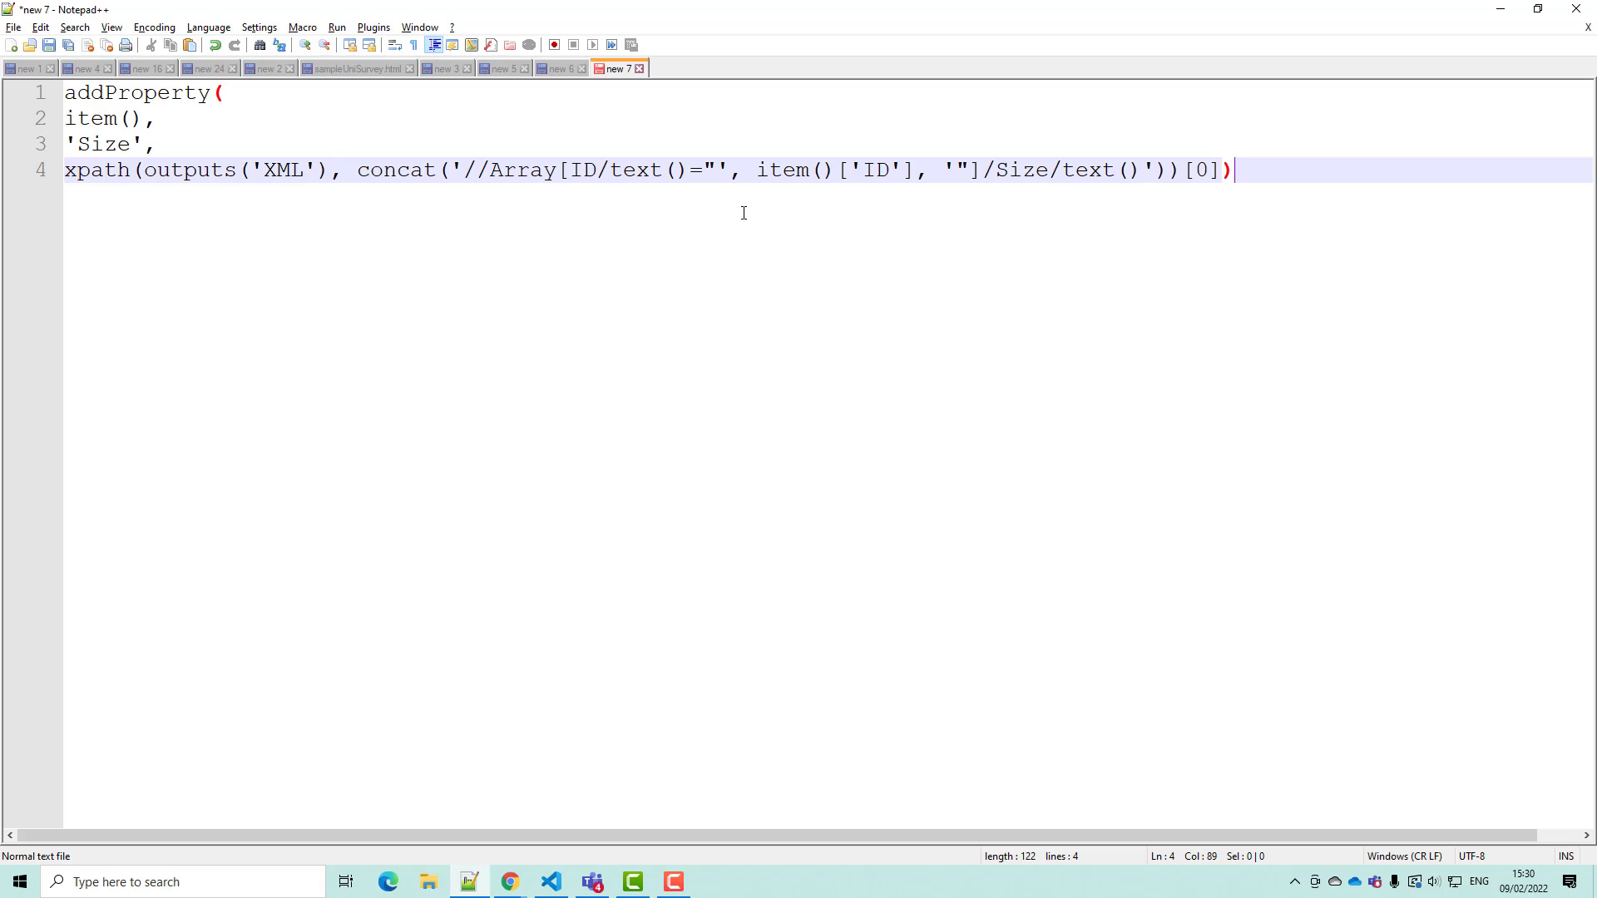
key(alt+Tab)
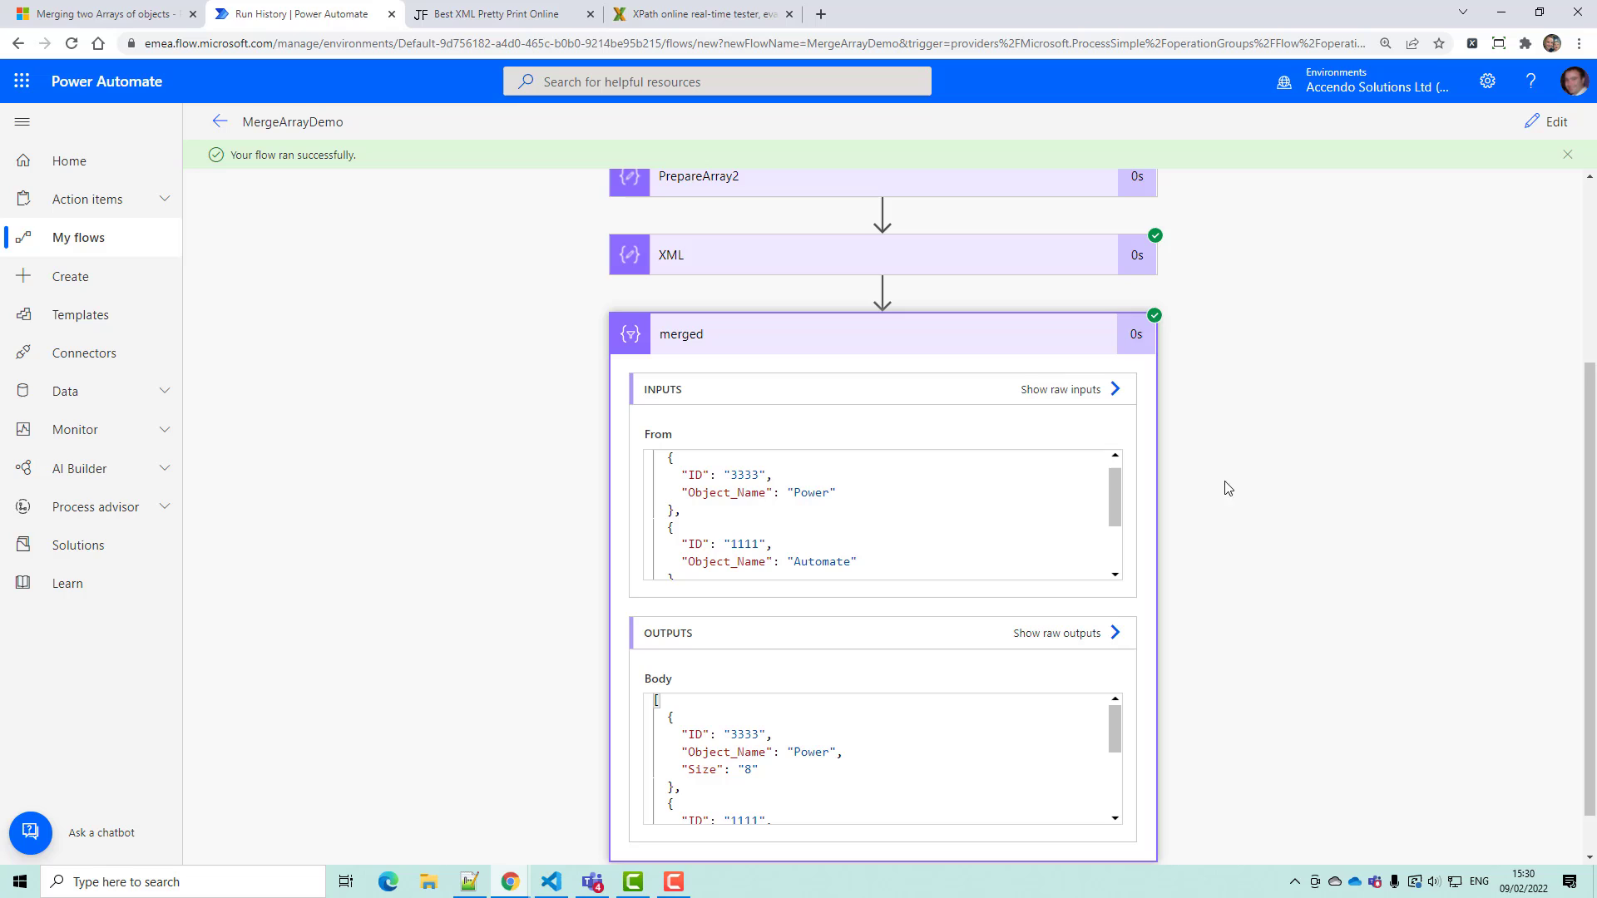
- Reopen the MergeArrayDemo flow for editing and check the merged step's options menu
click(1550, 123)
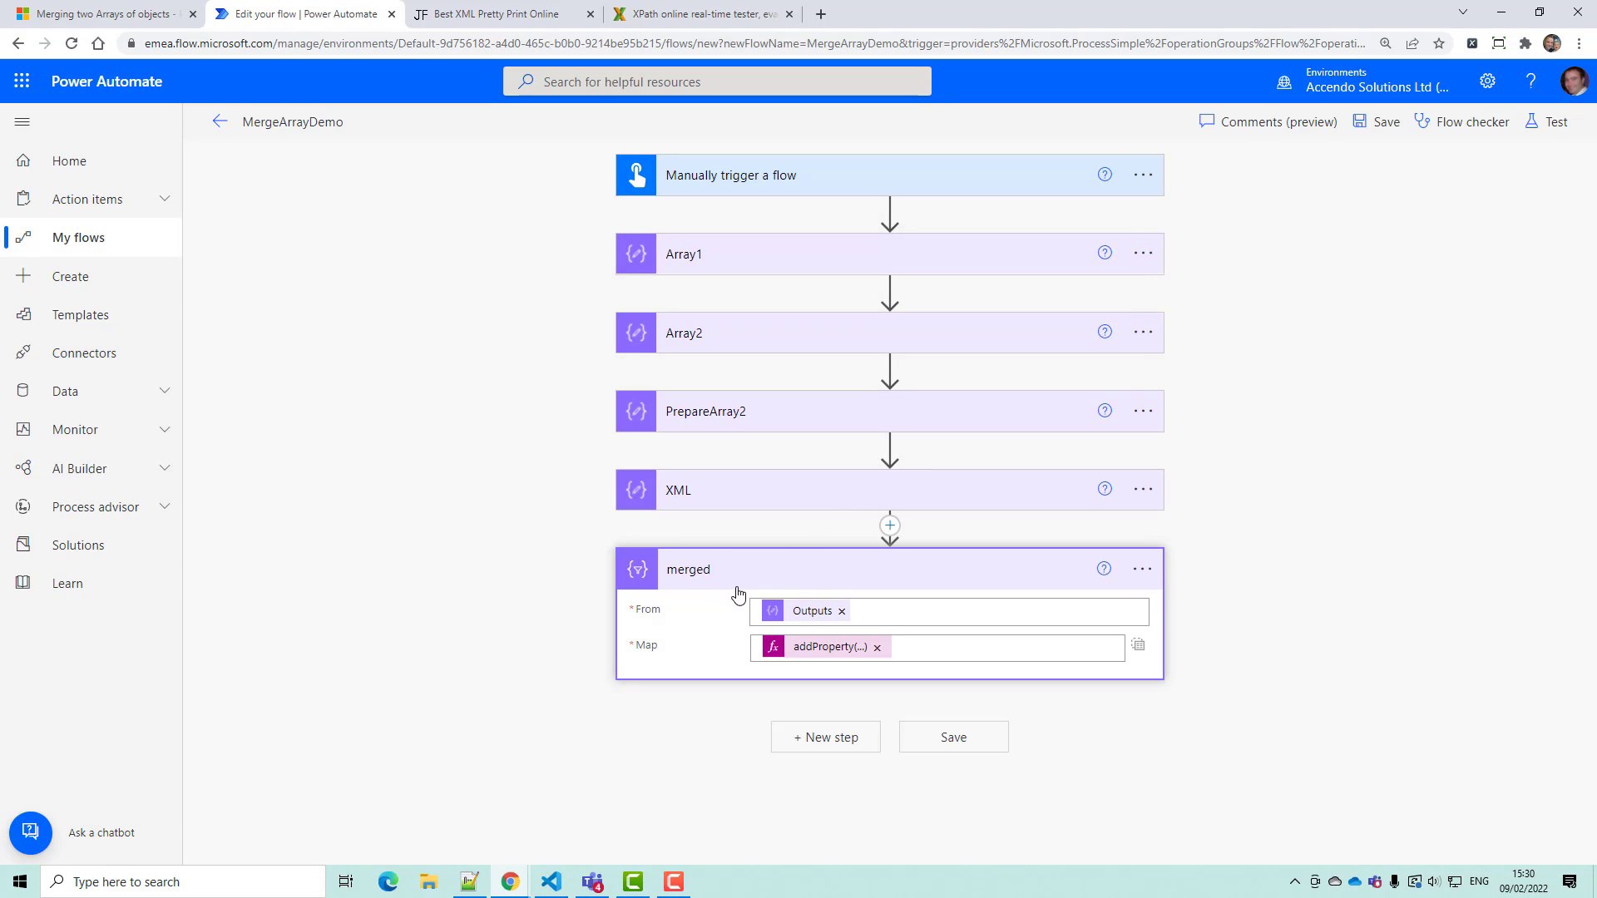
click(1142, 570)
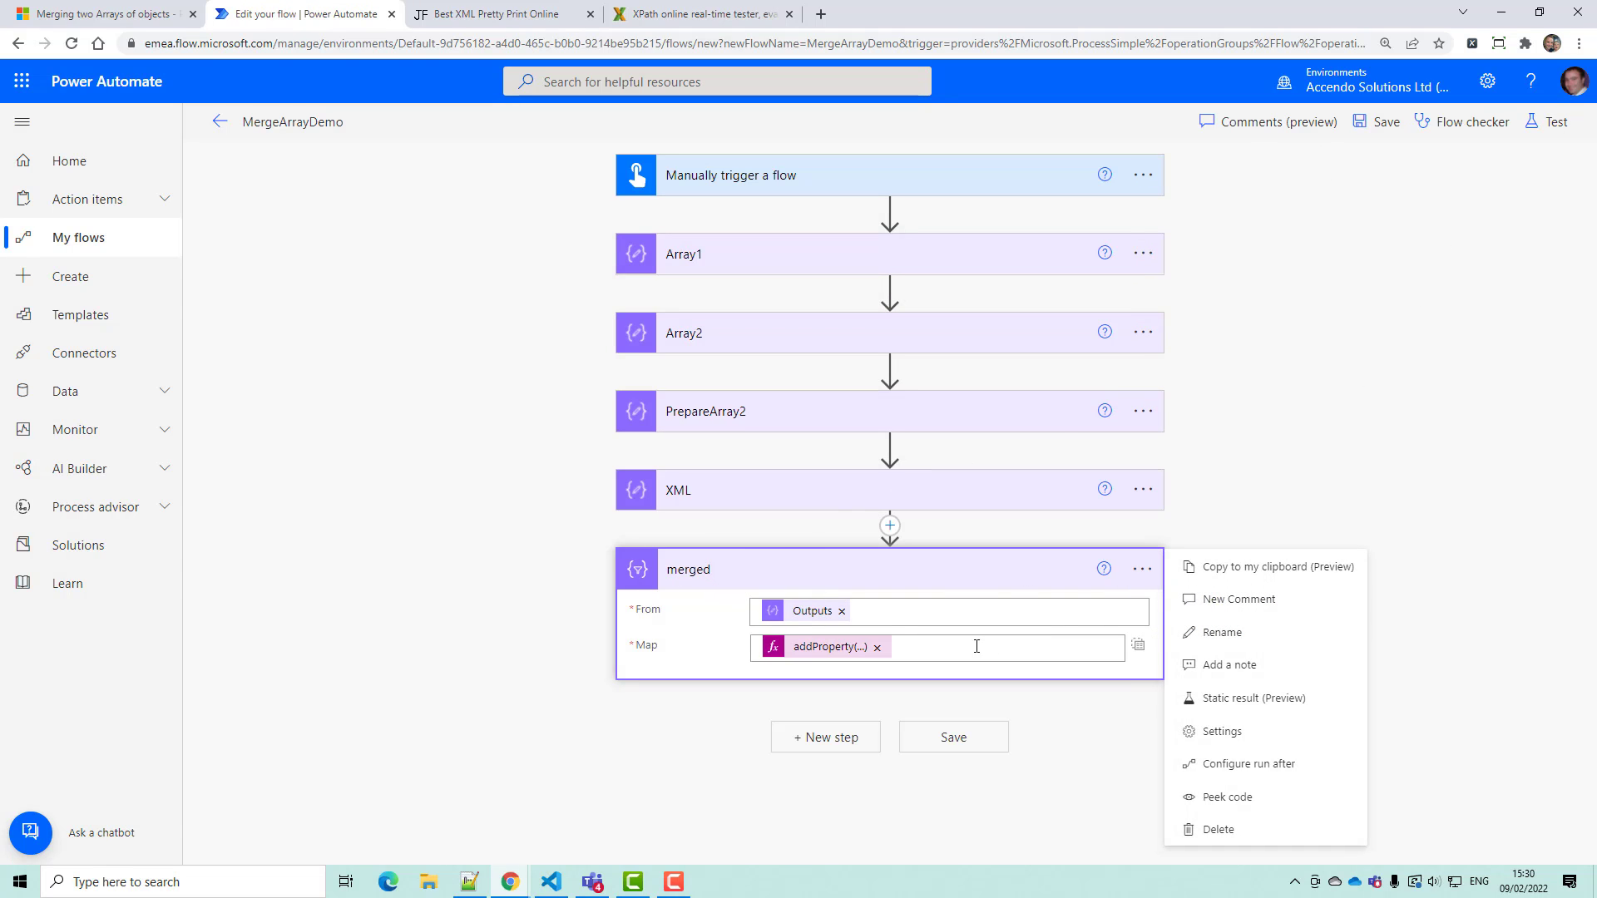
click(1472, 440)
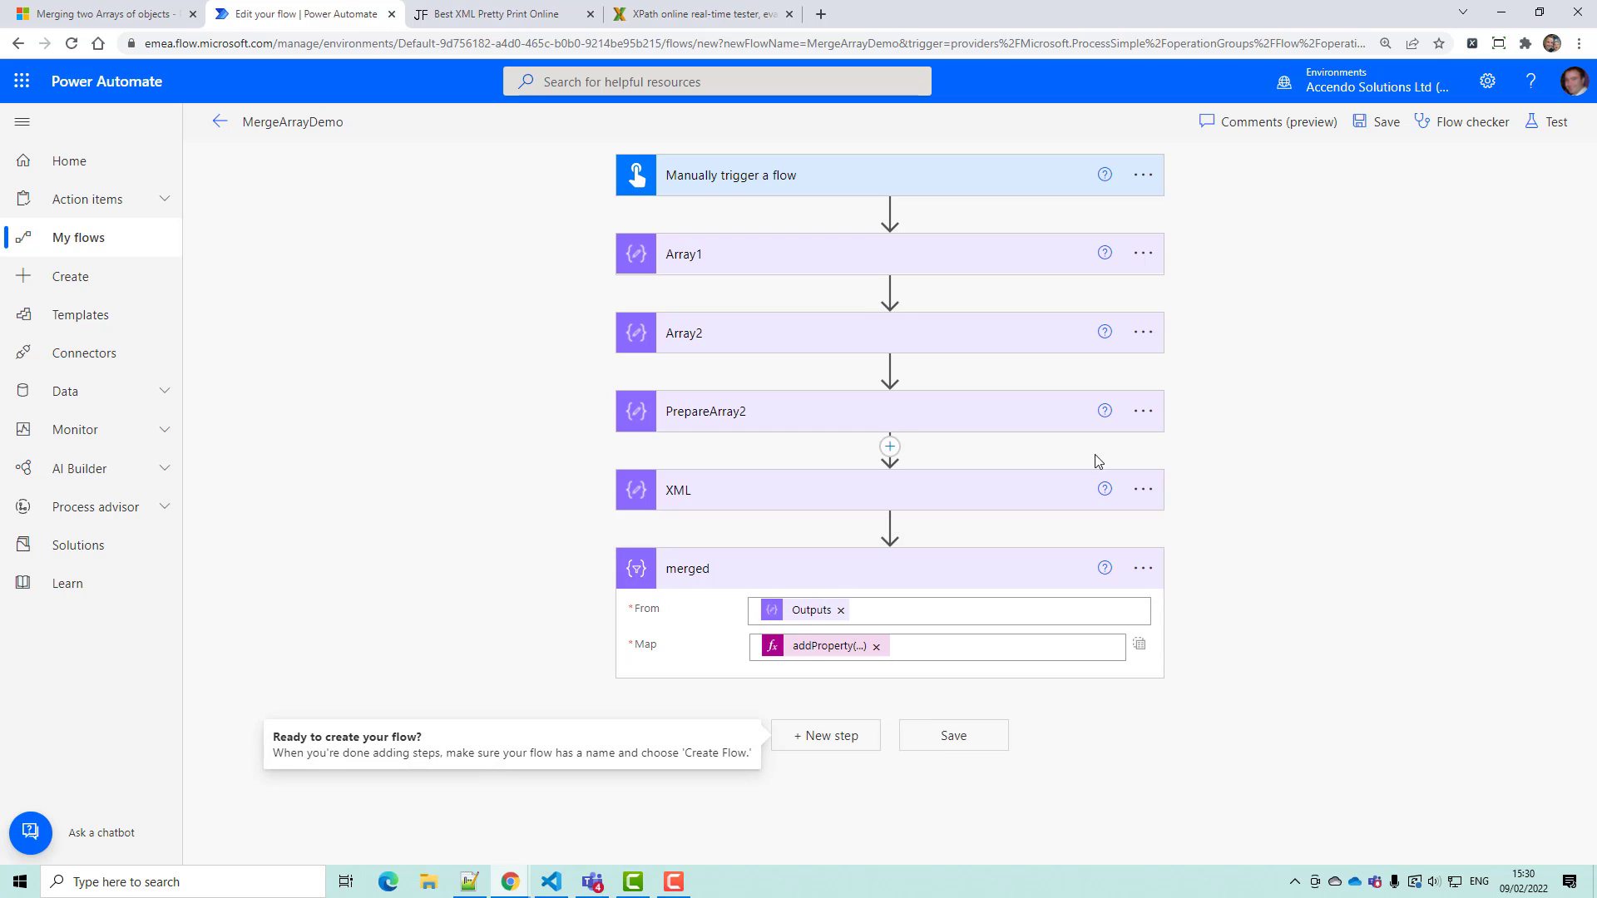
- Review the forum question about merging arrays, then return to the flow editor
click(124, 15)
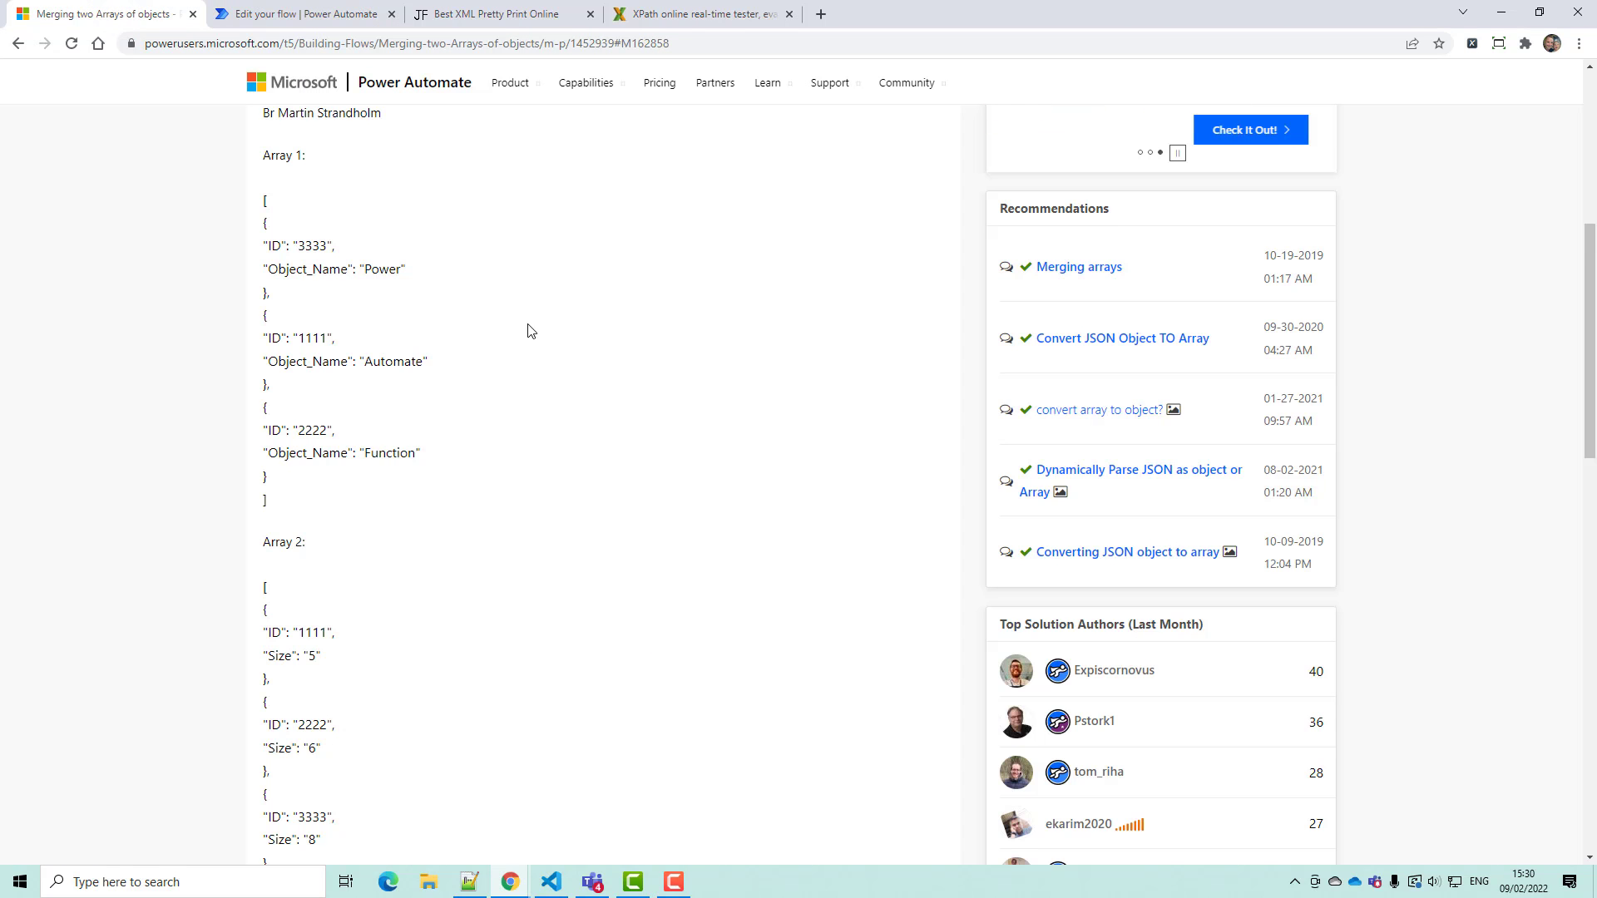
scroll(525, 333, up, 2)
scroll(526, 342, up, 4)
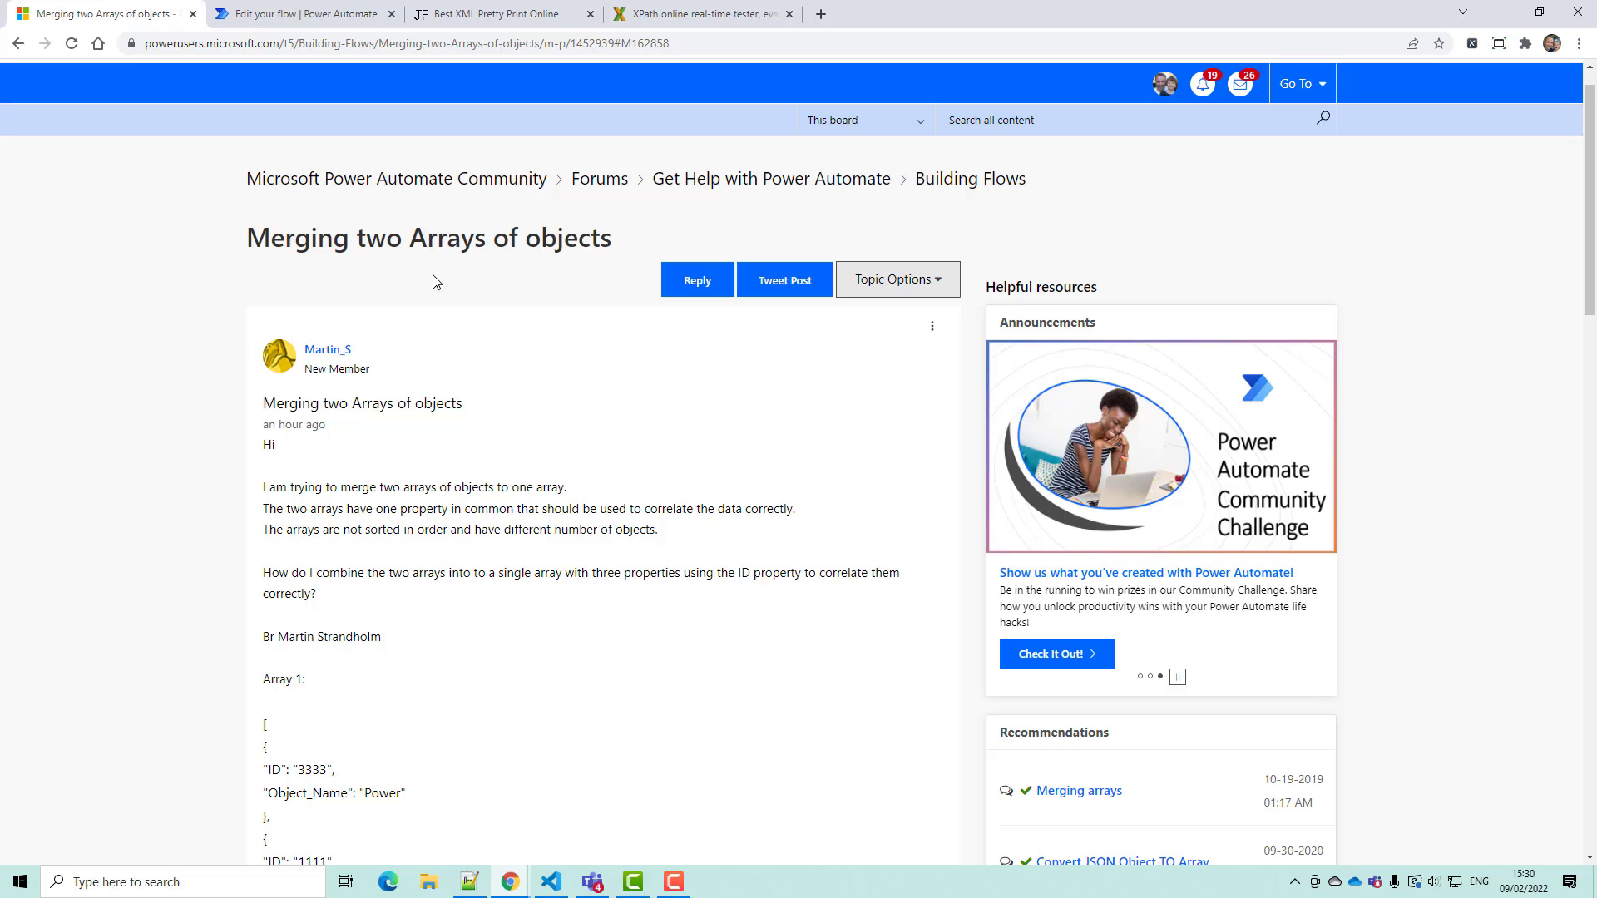
click(281, 15)
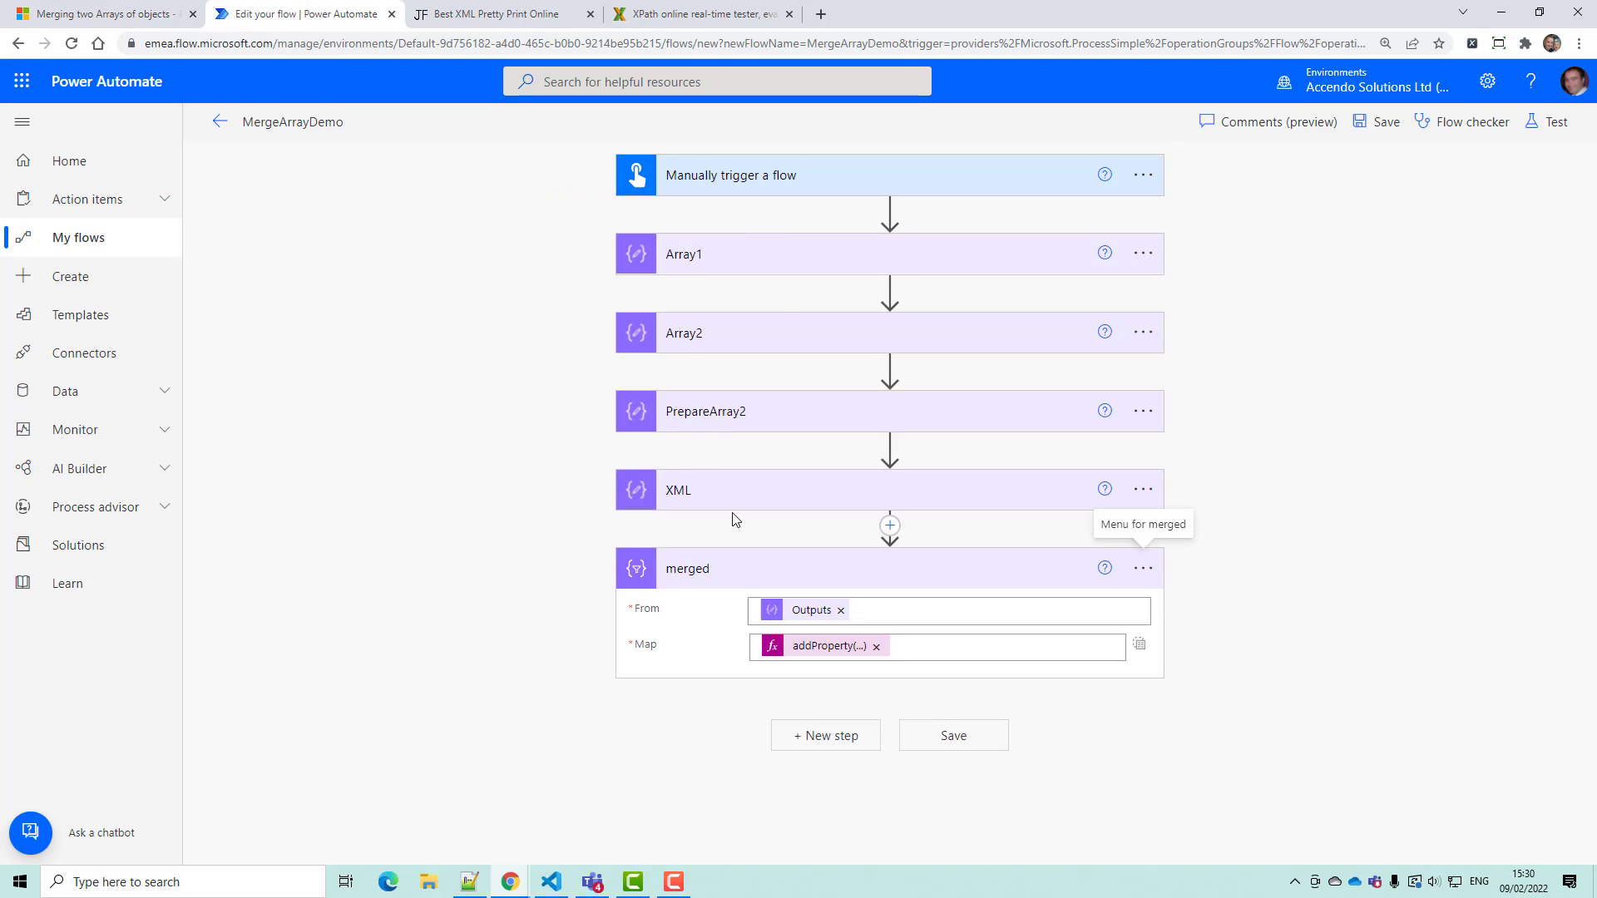